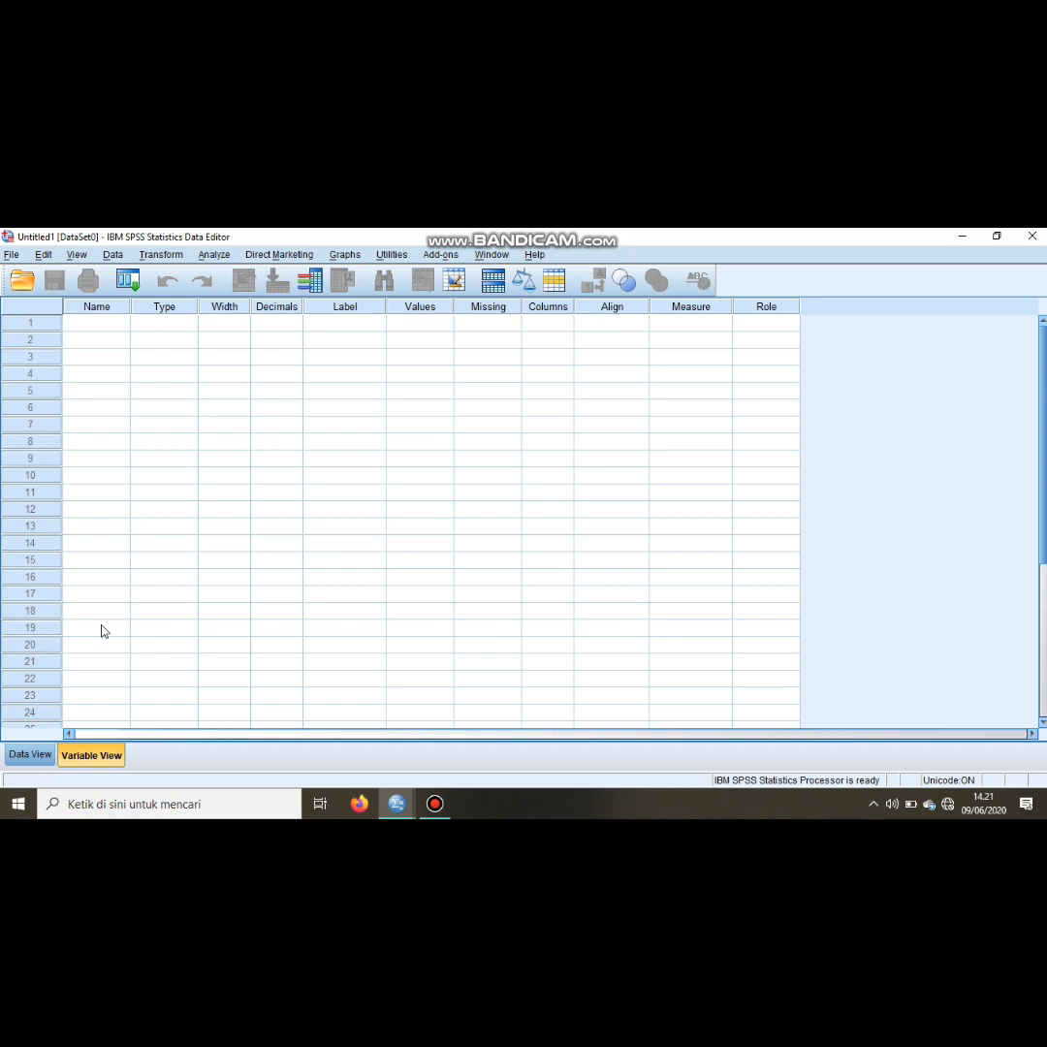
Step: Define a variable named NILAI in the first row, keeping the numeric type and using the Scale measurement level
left_click(89, 324)
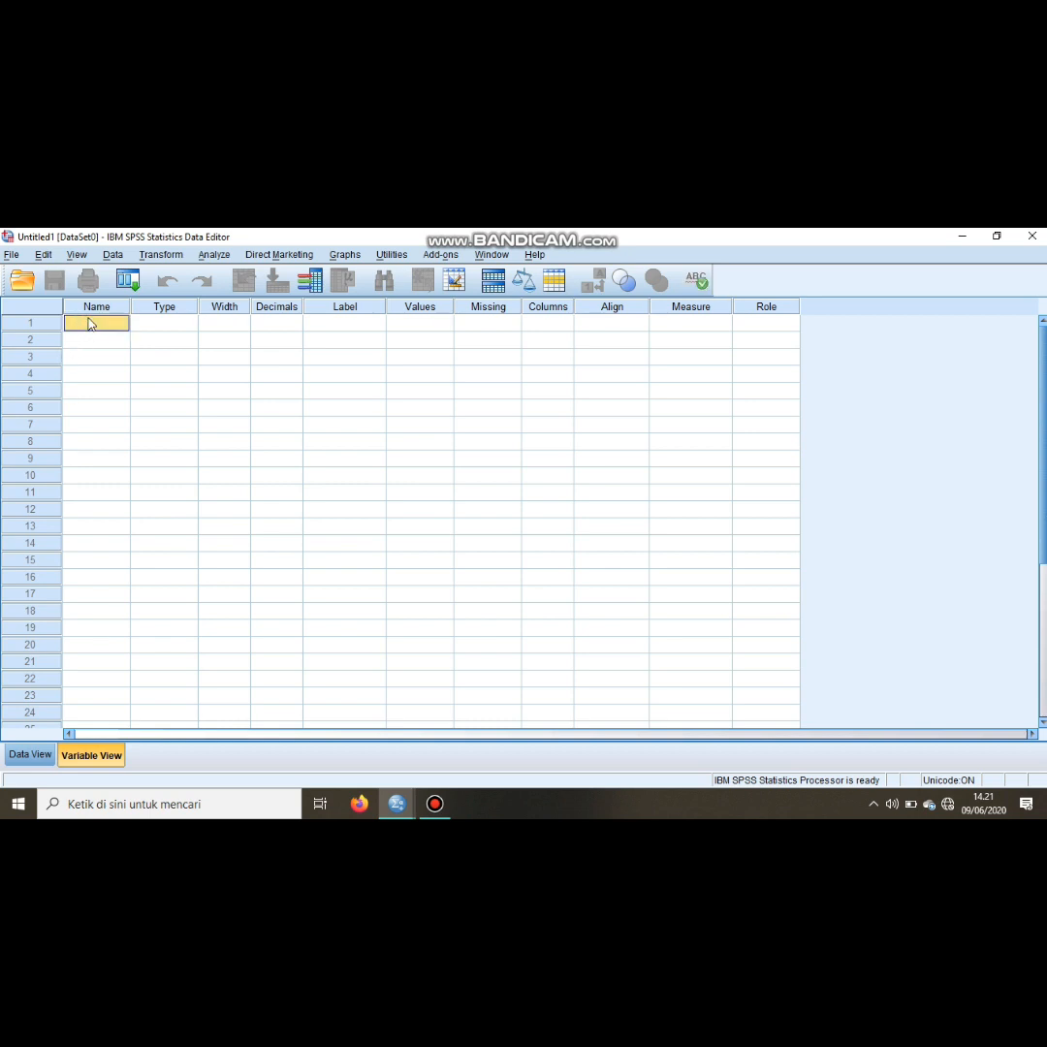
type("NILA")
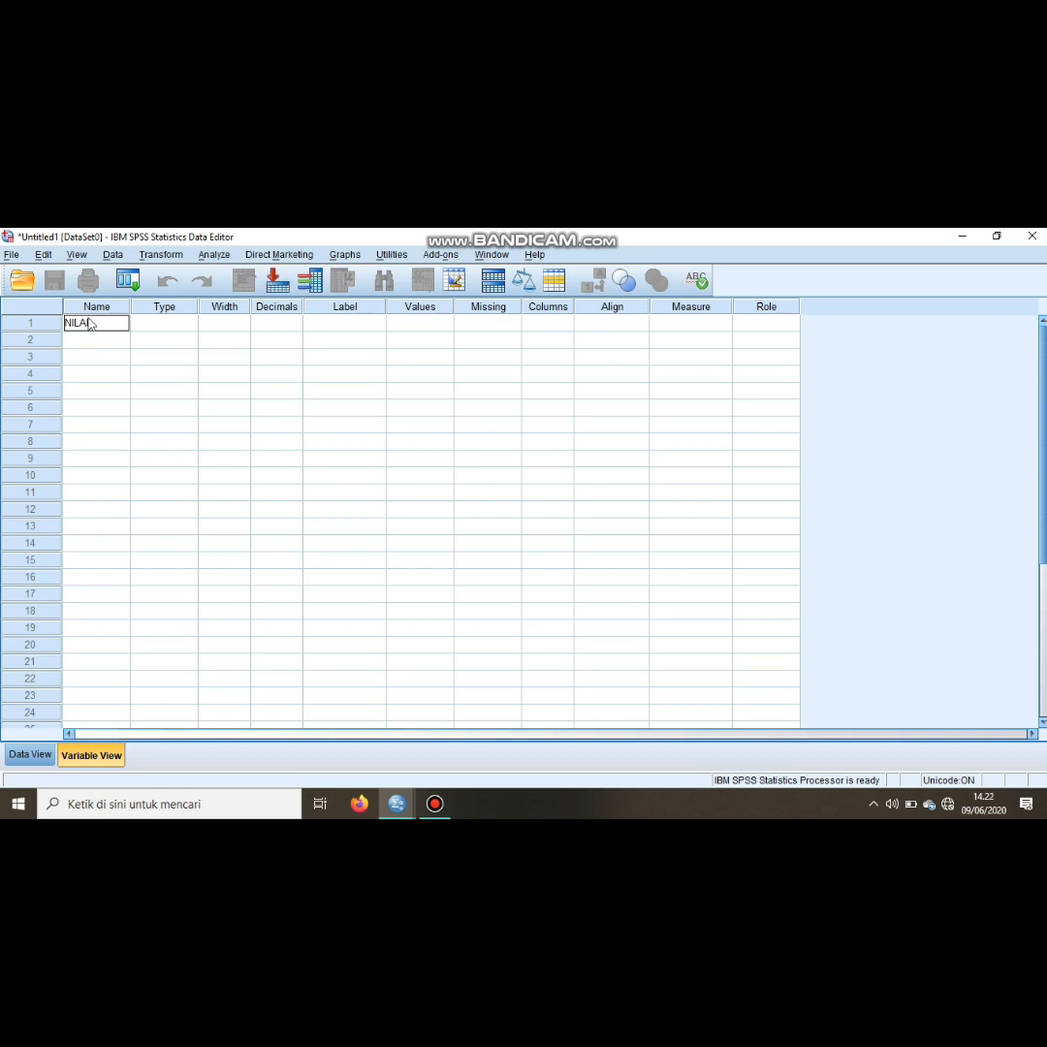
key("Tab")
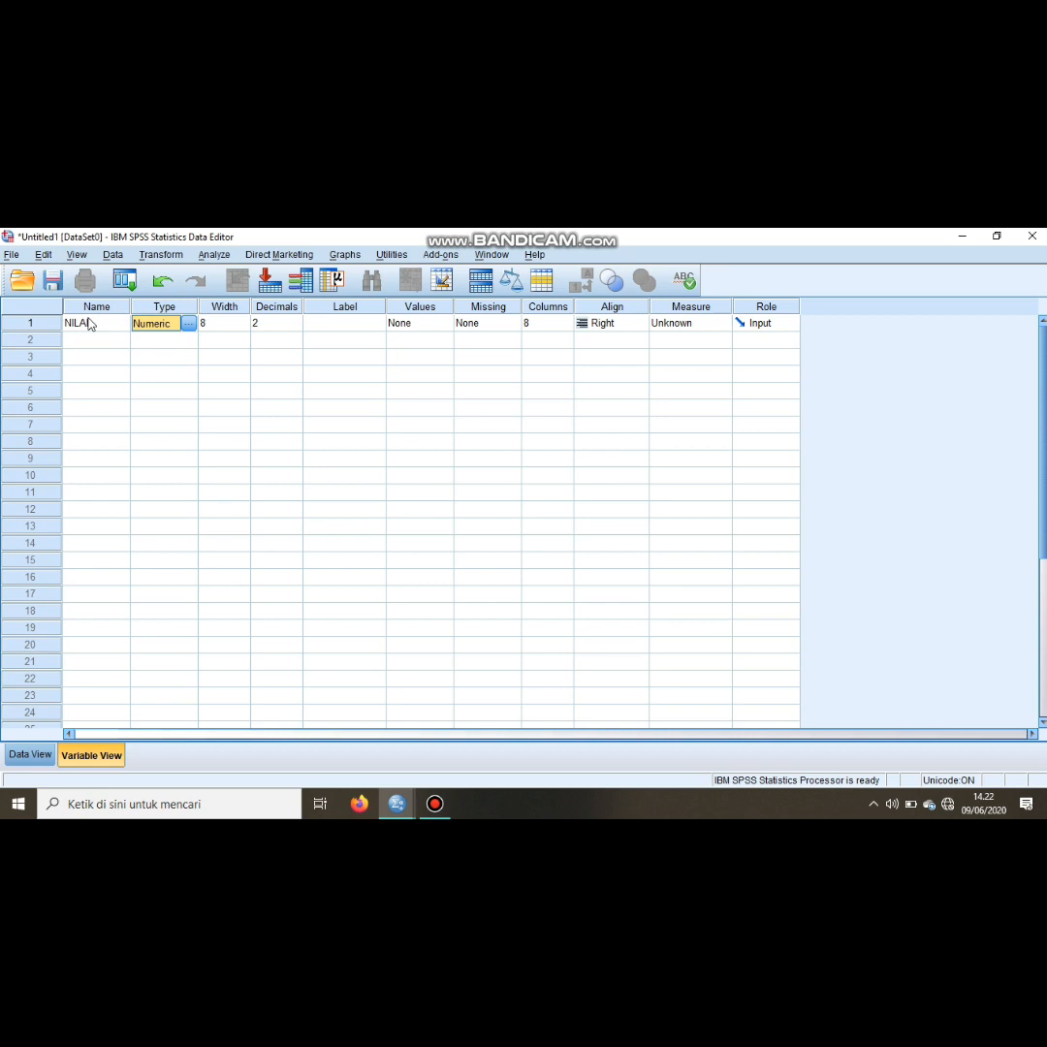
key("Tab")
key("Tab")
key("Tab")
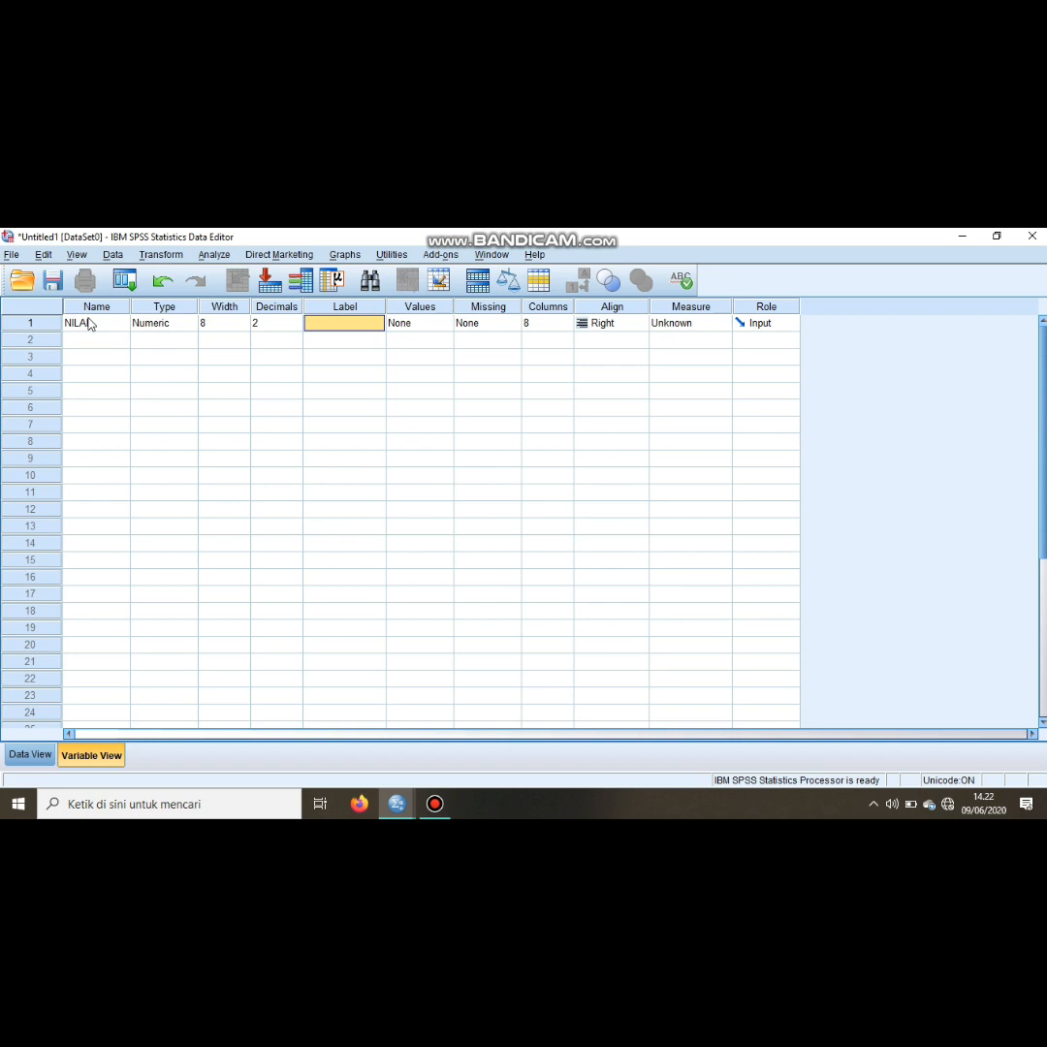
key("Tab")
key("Tab")
key("Tab")
key("Tab")
key("Tab")
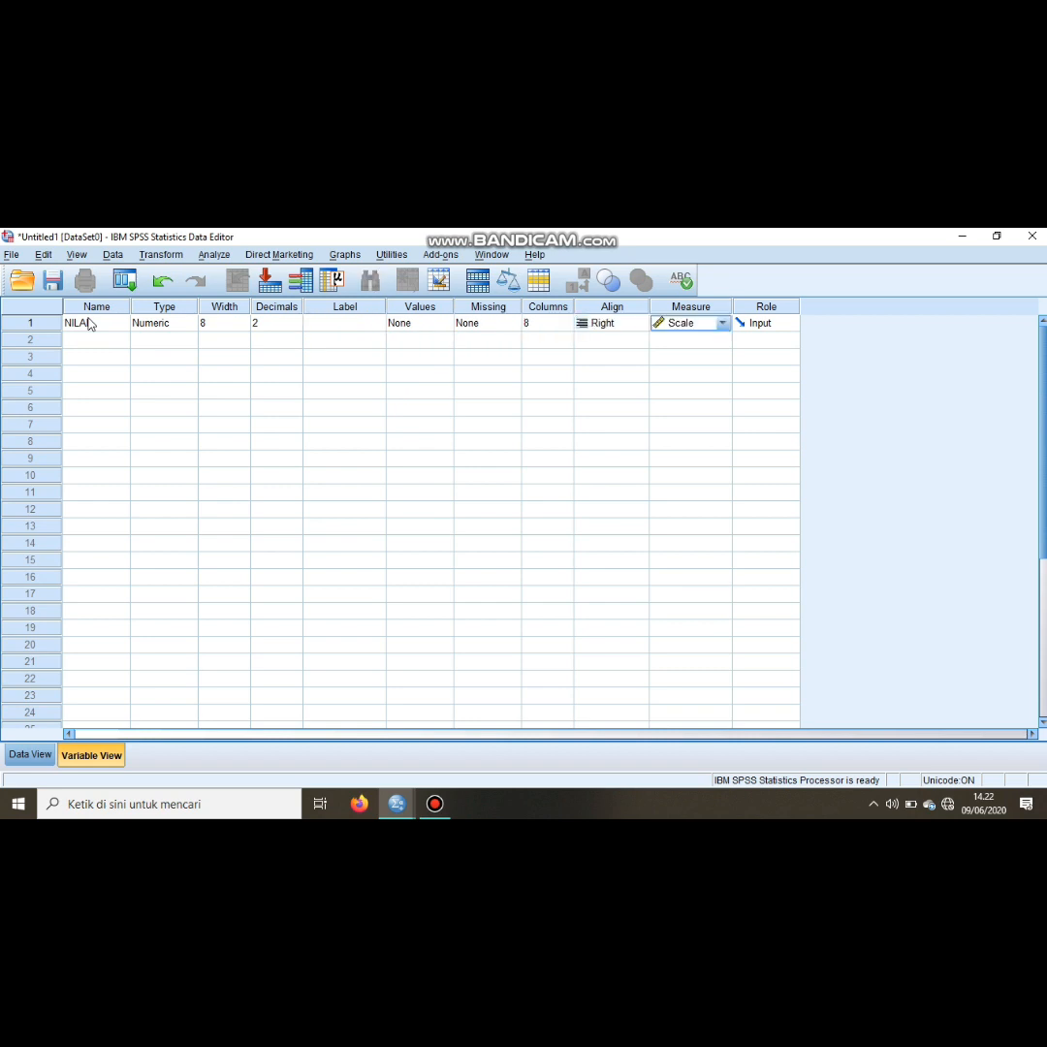
key("Tab")
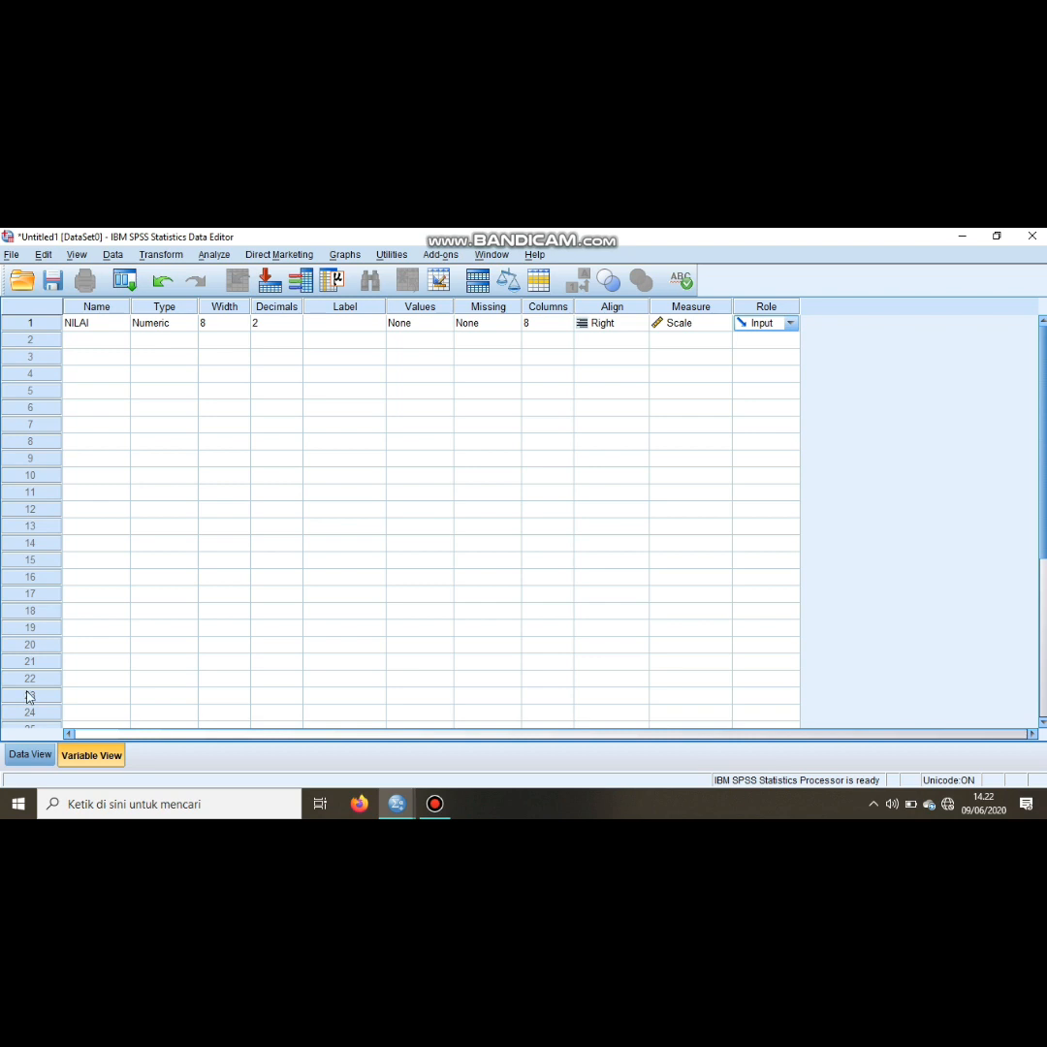
Step: In the data grid, enter the NILAI values 78, 68, 88, 73 and 83 for cases 1 to 5
left_click(29, 755)
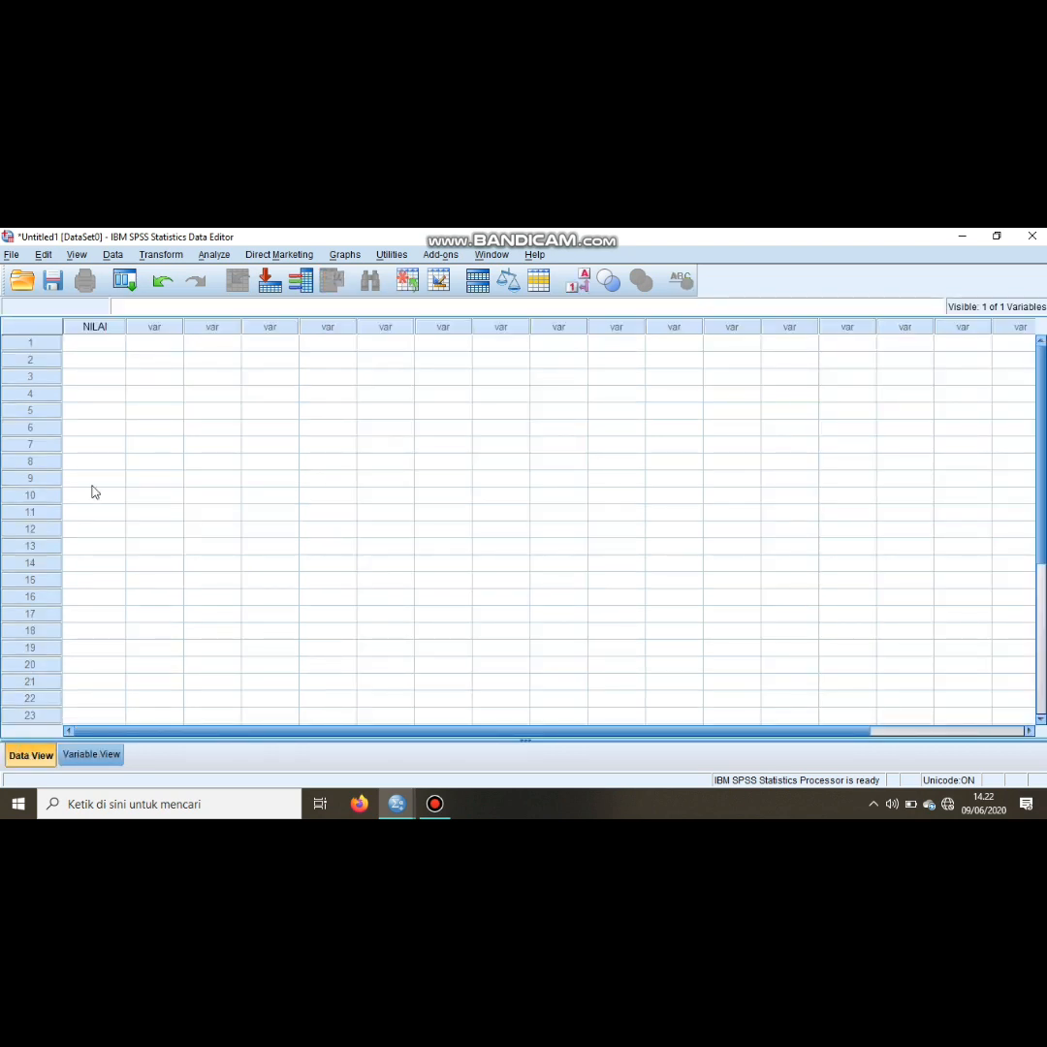
left_click(109, 346)
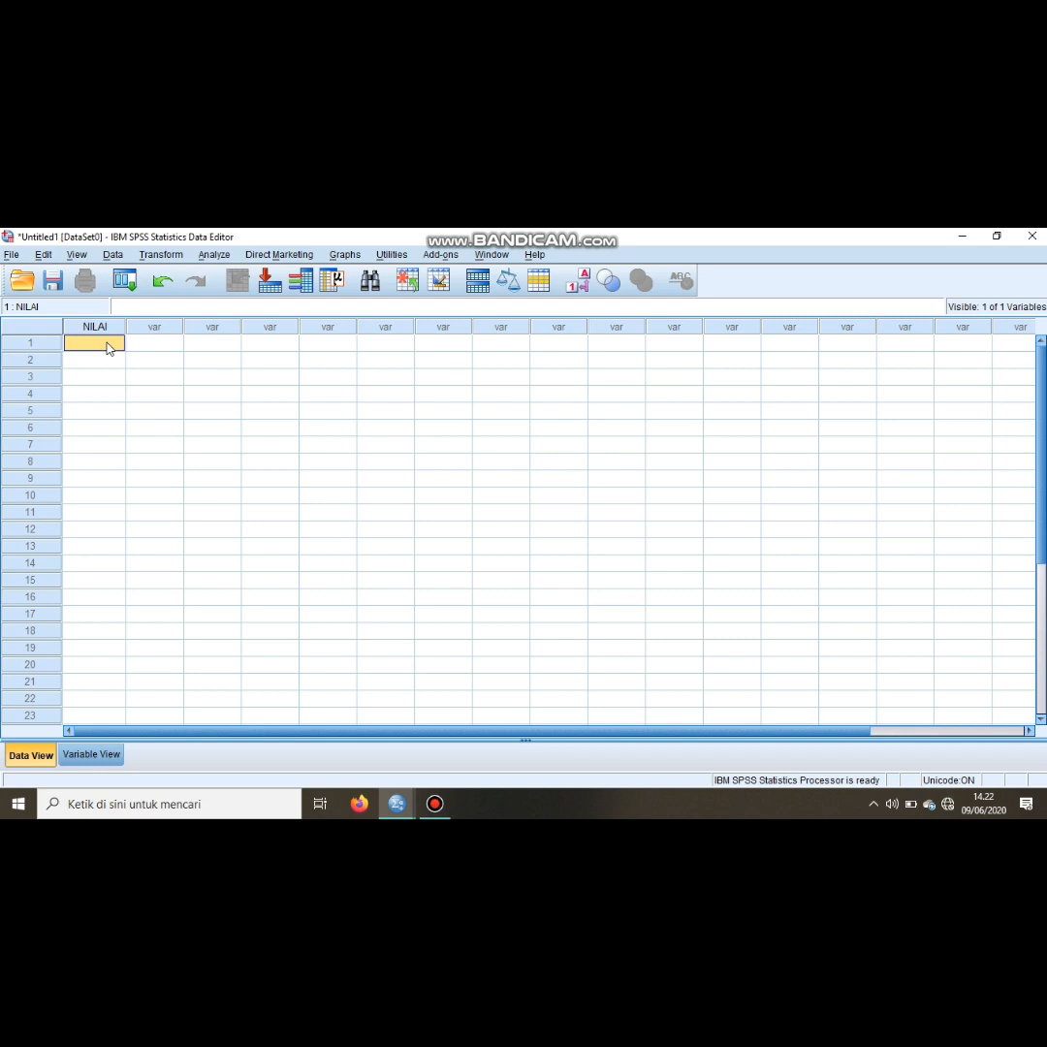
type("78")
key("Return")
type("68")
key("Return")
type("88")
key("Return")
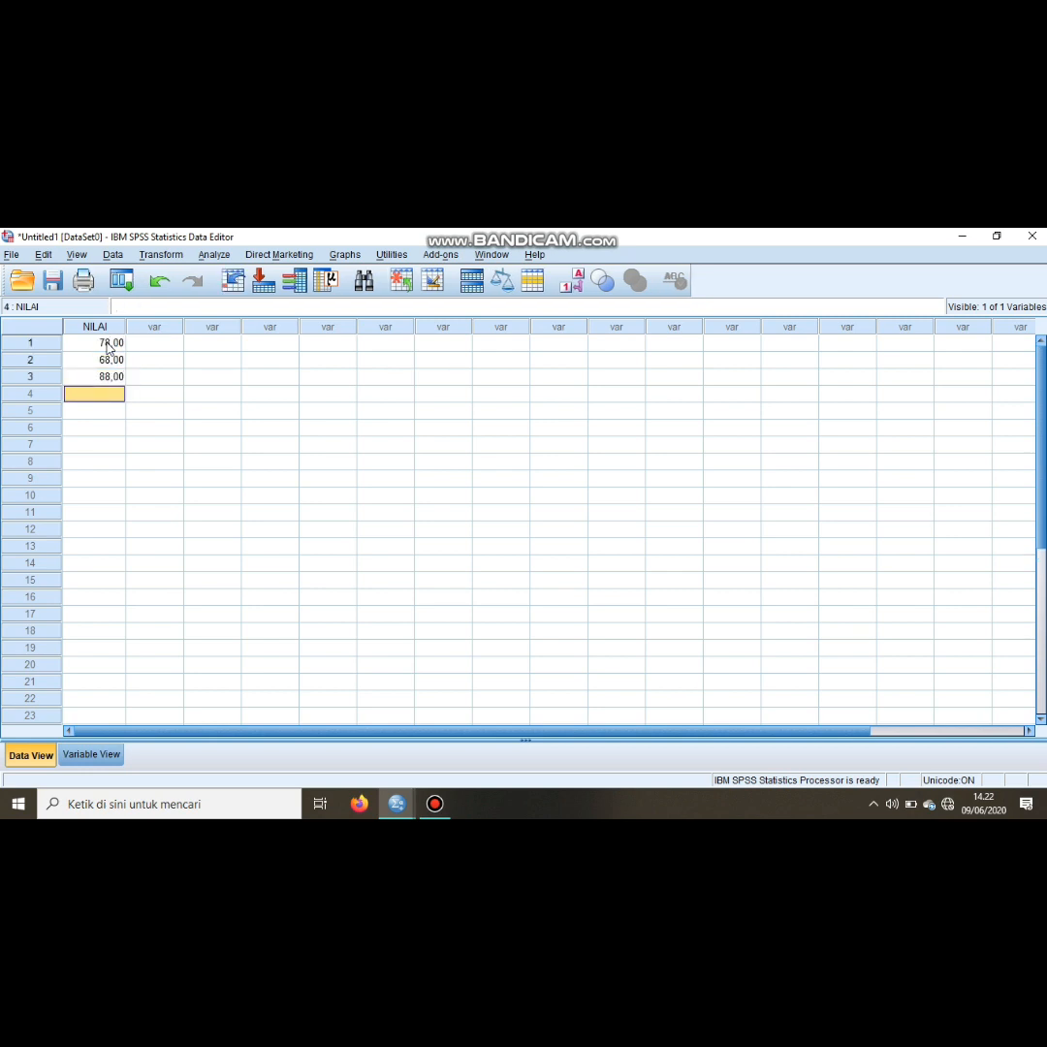
type("73")
key("Return")
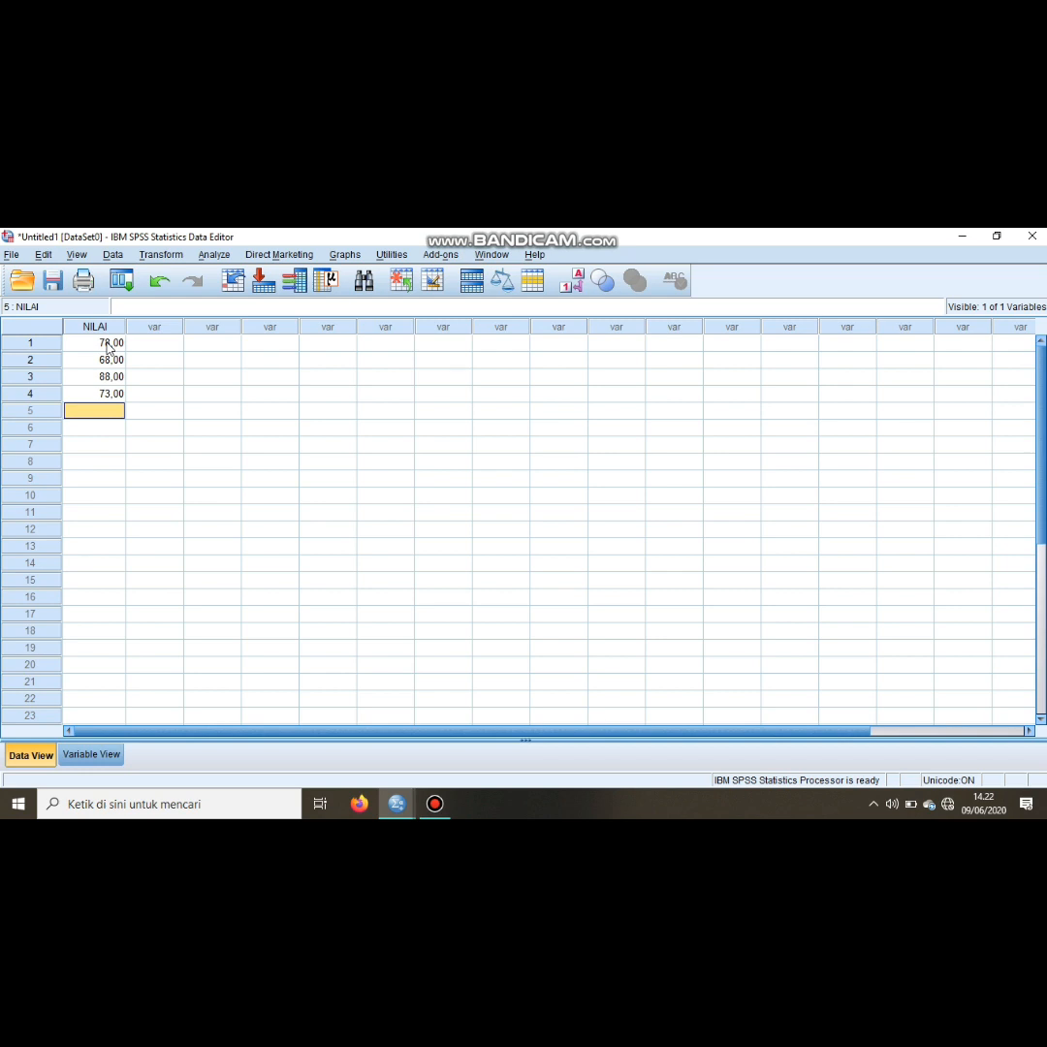
type("83")
key("Return")
Step: Enter the NILAI values 85, 57, 67, 90 and 67 for cases 6 to 10
type("85")
key("Return")
type("57")
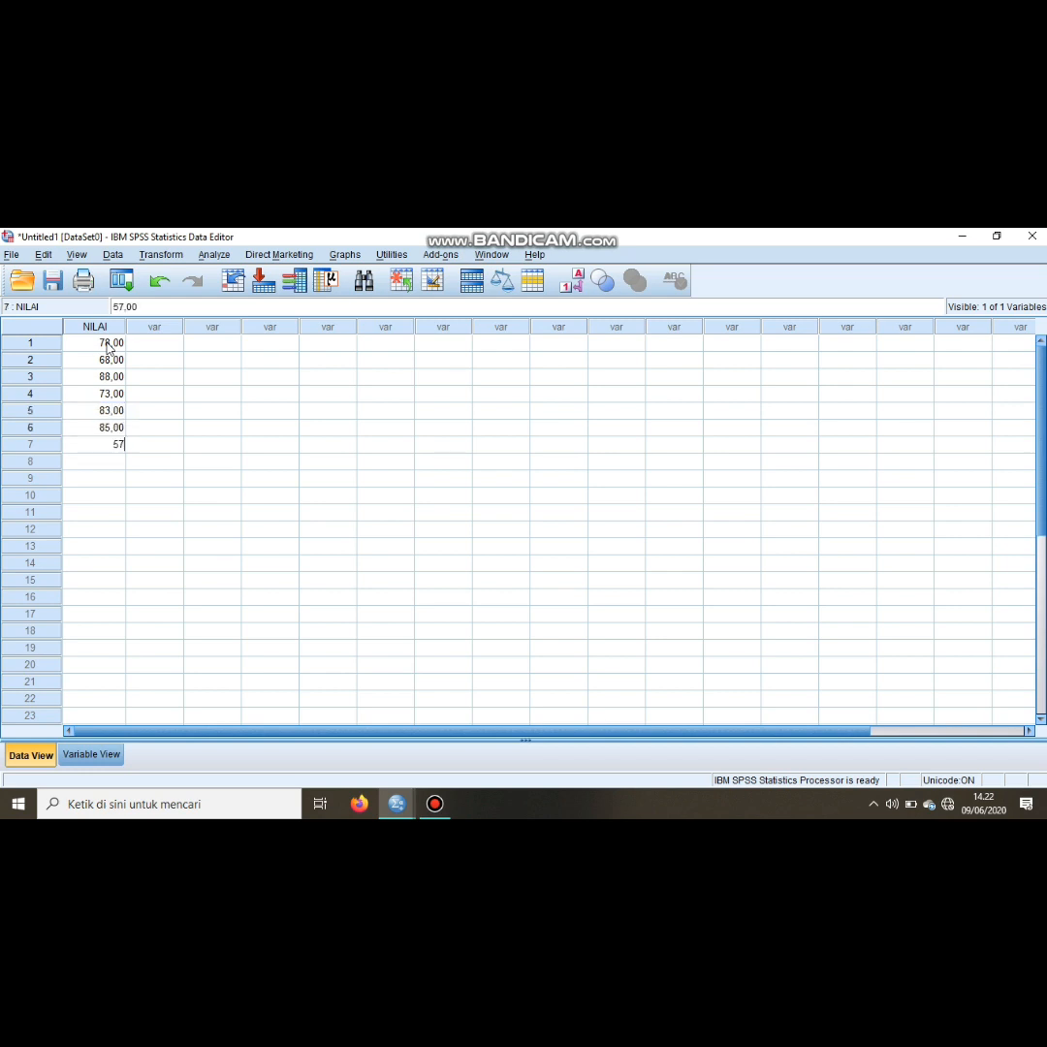
key("Return")
type("67")
key("Return")
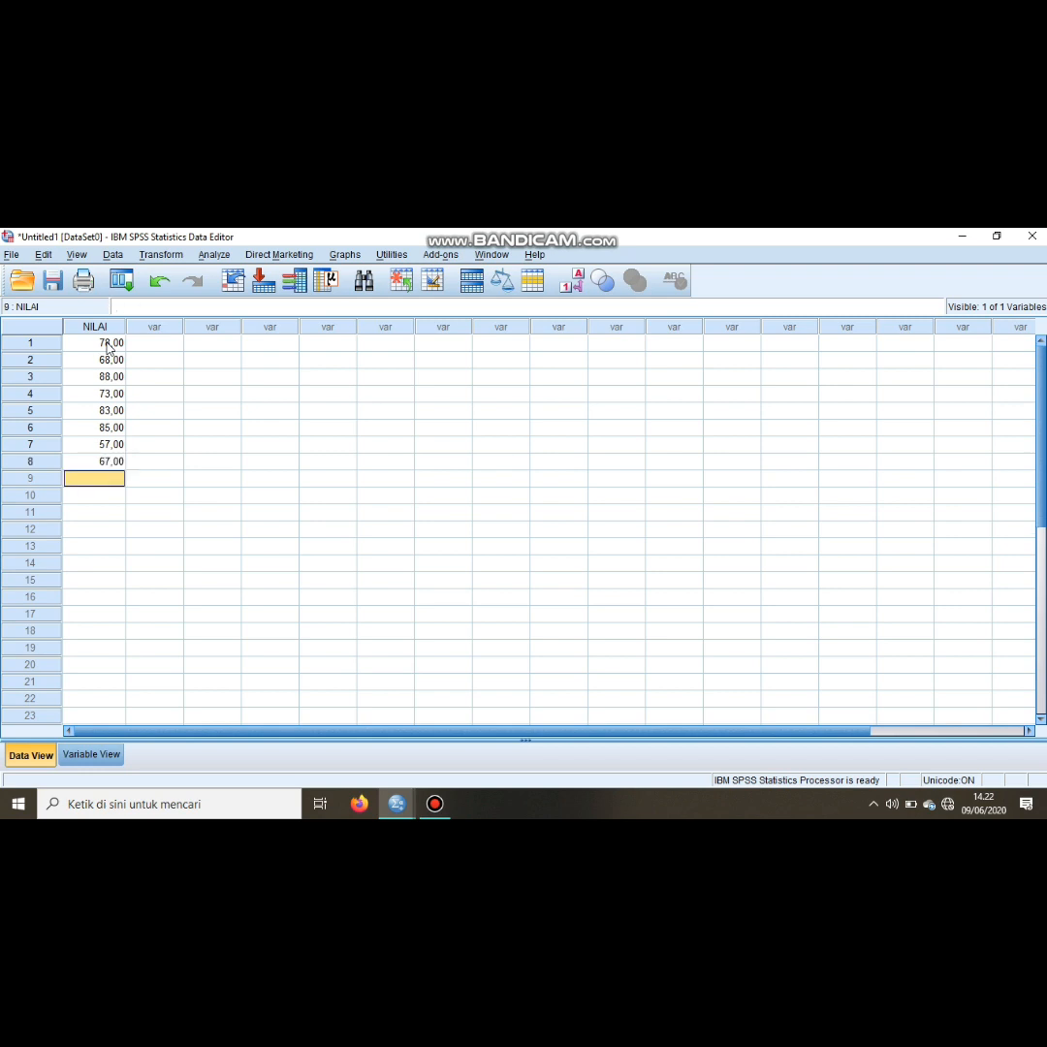
type("90")
key("Return")
type("67")
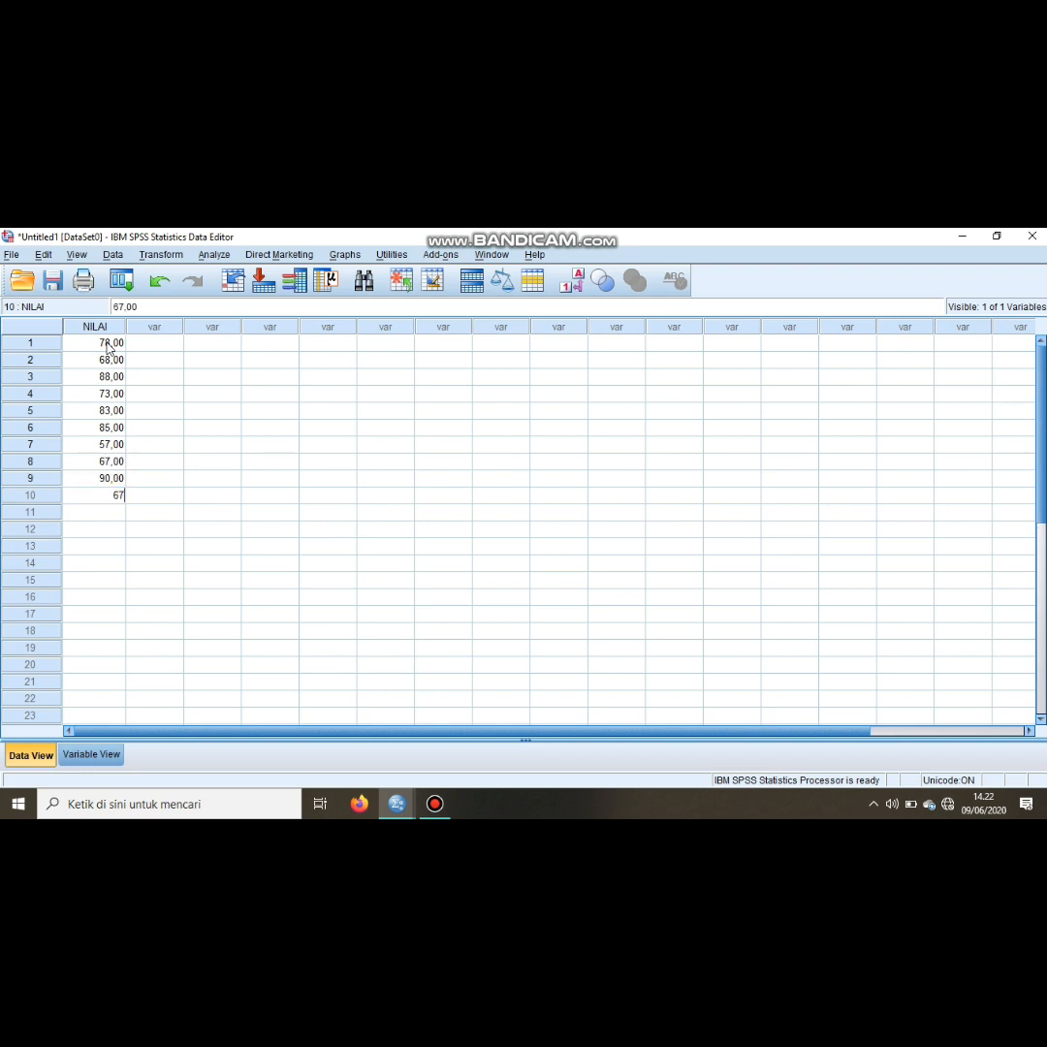
key("Return")
Step: Enter the NILAI values 54, 66, 65, 45 and 78 for cases 11 to 15
type("54")
key("Return")
type("66")
key("Return")
type("65")
key("Return")
type("45")
key("Return")
type("78")
key("Return")
Step: Enter the NILAI values 79, 80, 80, 80 and 98 for cases 16 to 20
type("79")
key("Return")
type("80")
key("Return")
type("80")
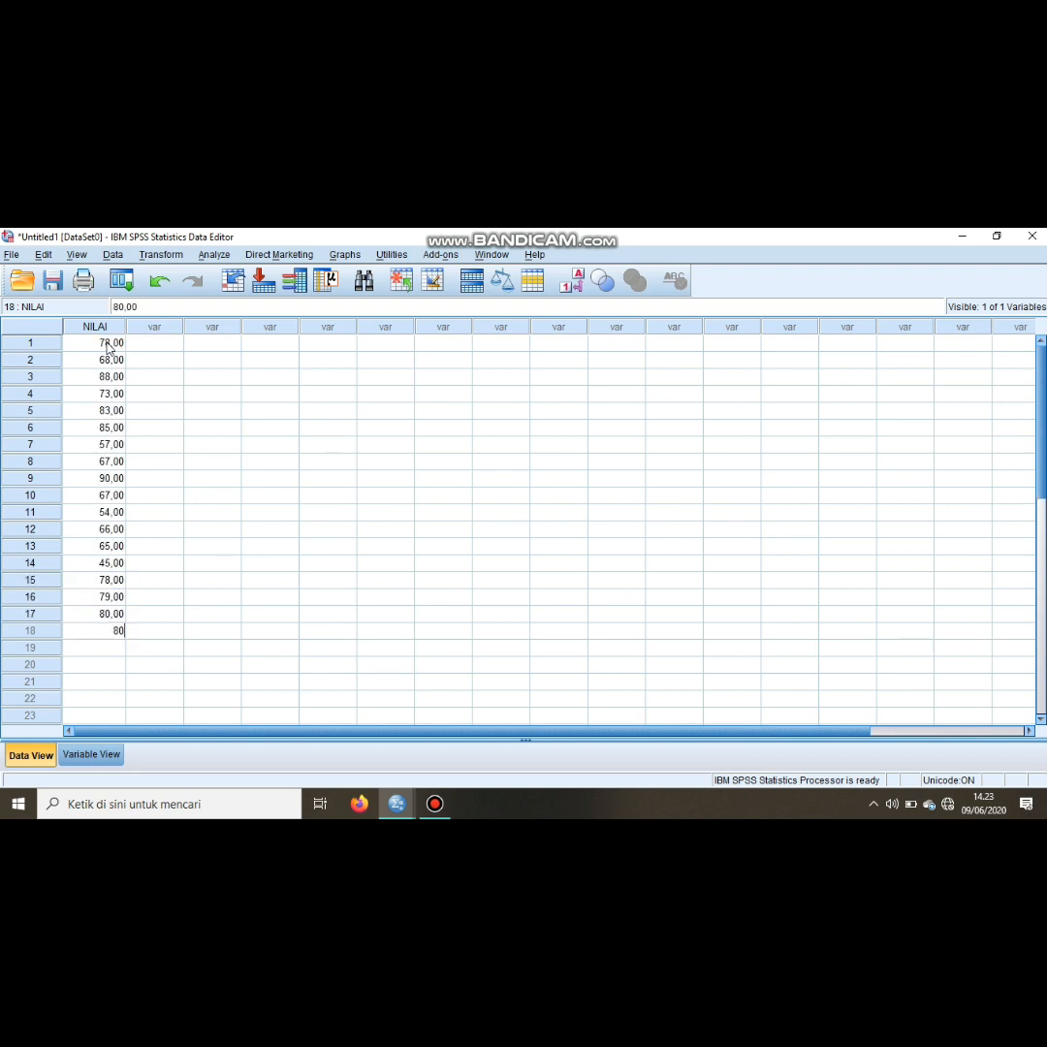
key("Return")
type("80")
key("Return")
type("98")
key("Return")
Step: Enter the NILAI values 90, 95, 65, 64 and 75 for cases 21 to 25
type("90")
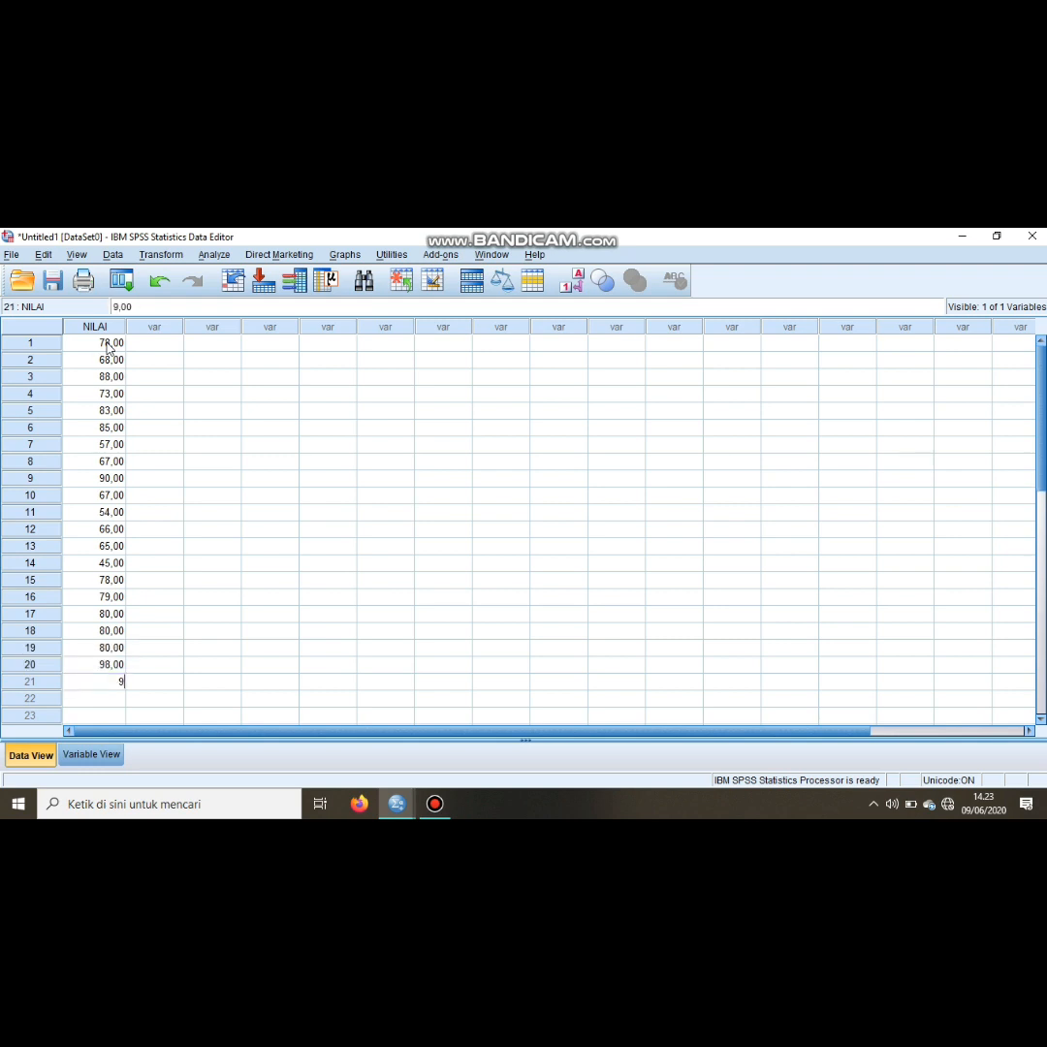
key("Return")
type("95")
key("Return")
type("65")
key("Return")
type("64")
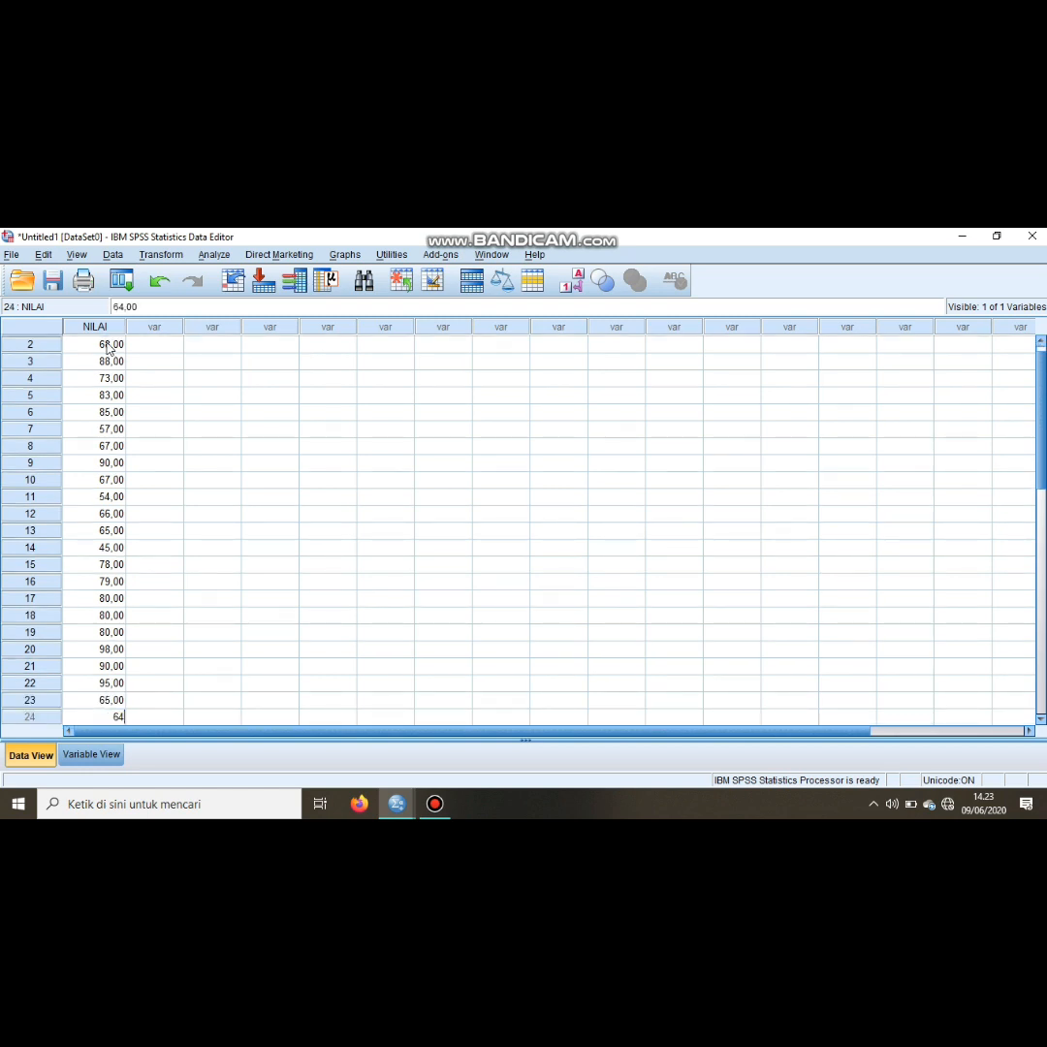
key("Return")
type("75")
key("Return")
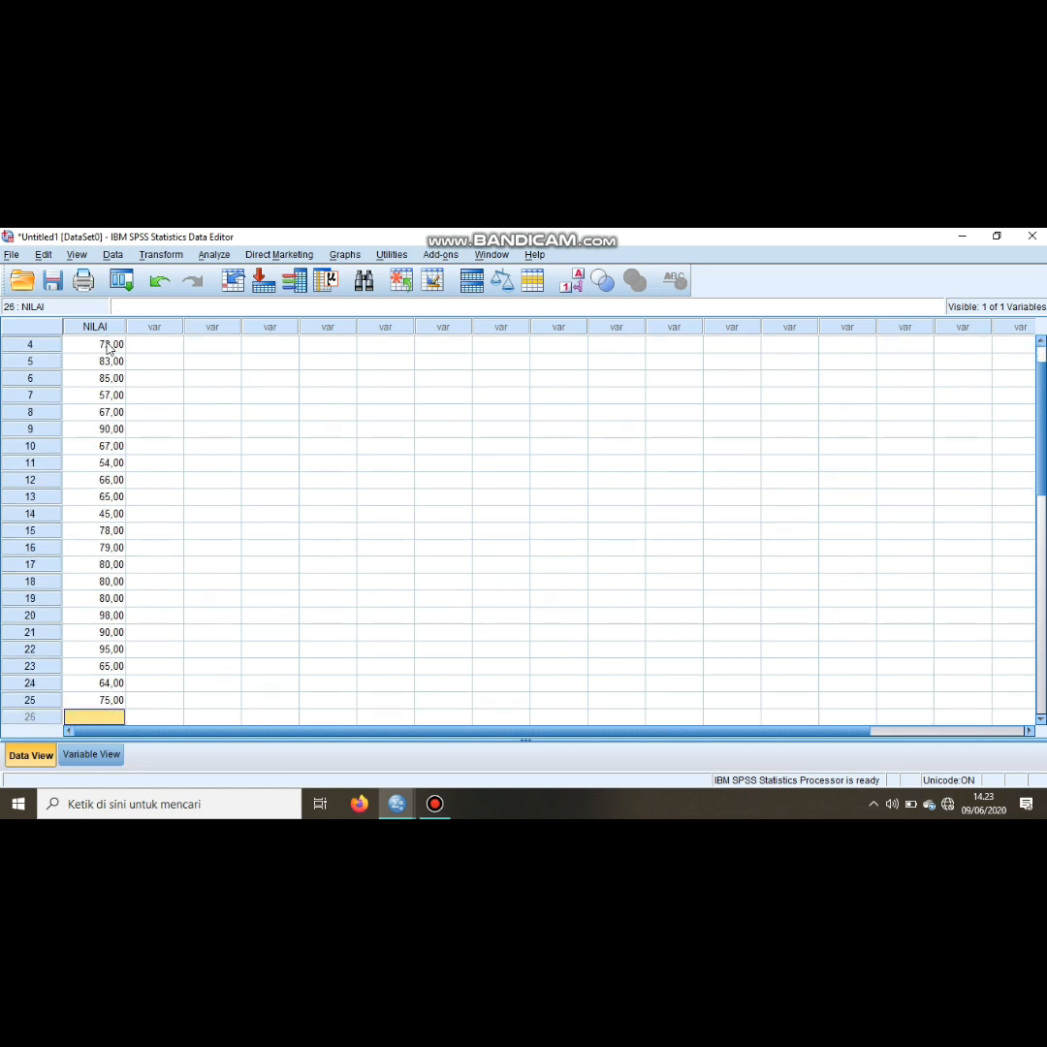
Step: Enter the NILAI values 55, 78, 78, 78 and 80 for cases 26 to 30
type("55")
key("Return")
type("78")
key("Return")
type("78")
key("Return")
type("78")
key("Return")
type("80")
key("Return")
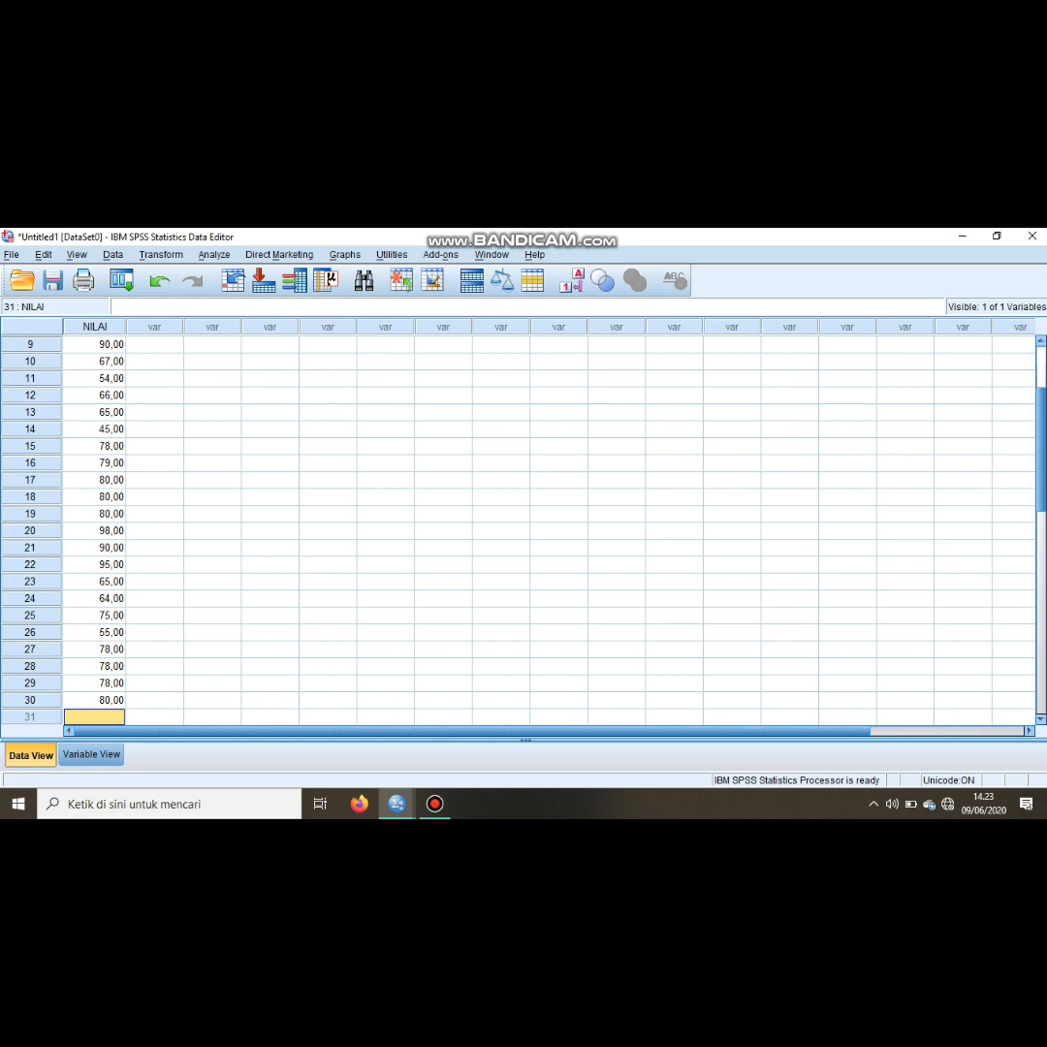
Step: Set up an Explore analysis from the descriptive statistics with NILAI as the dependent variable
left_click(1043, 605)
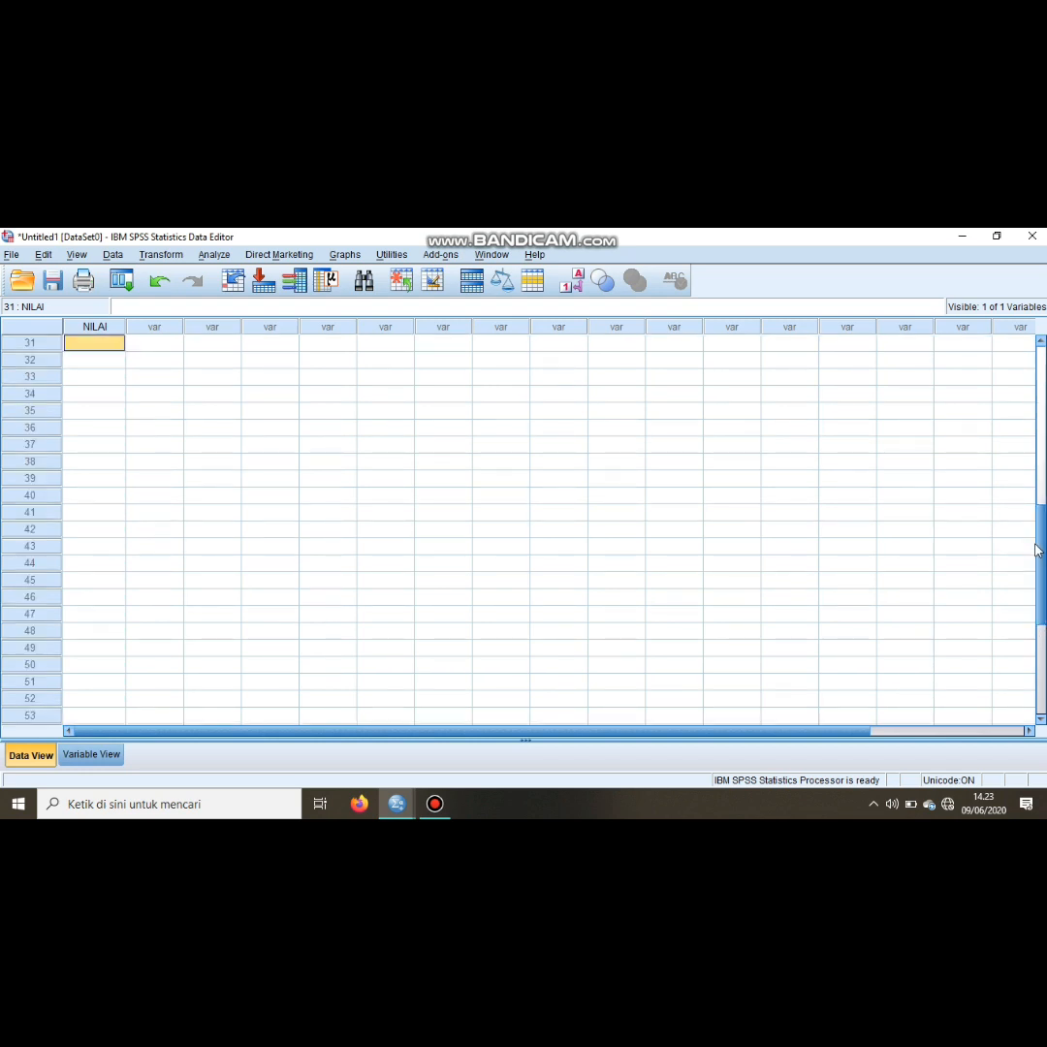
left_click_drag(1039, 512, 1041, 333)
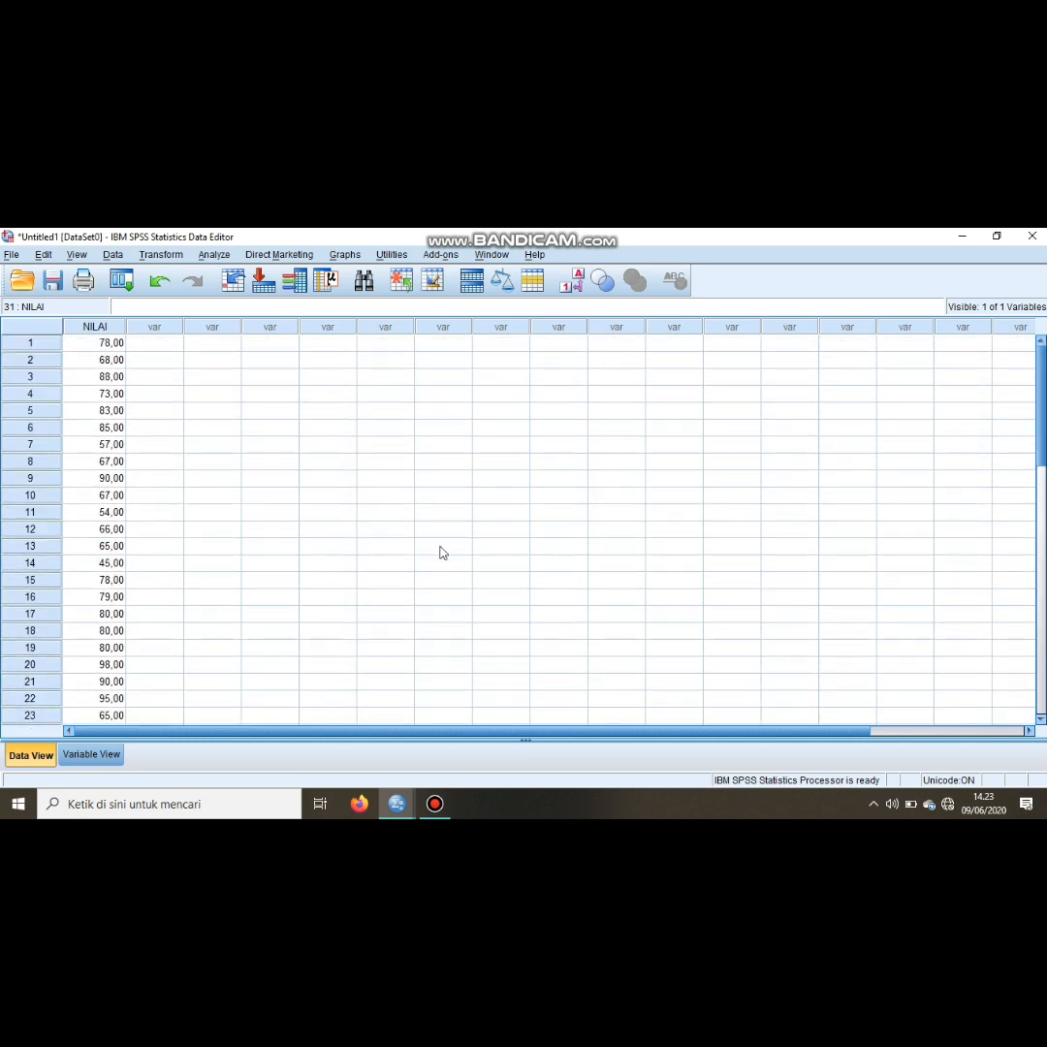
left_click(100, 759)
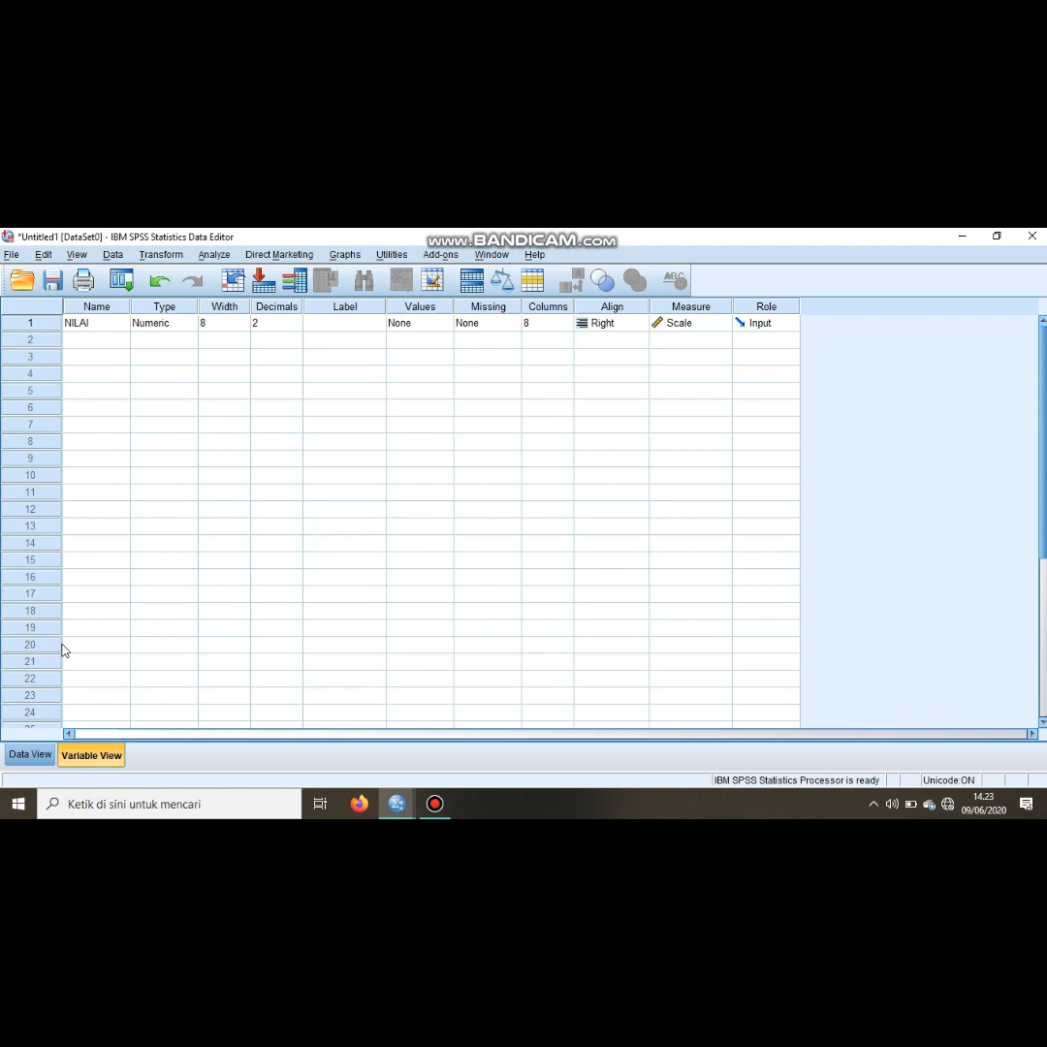
left_click(205, 257)
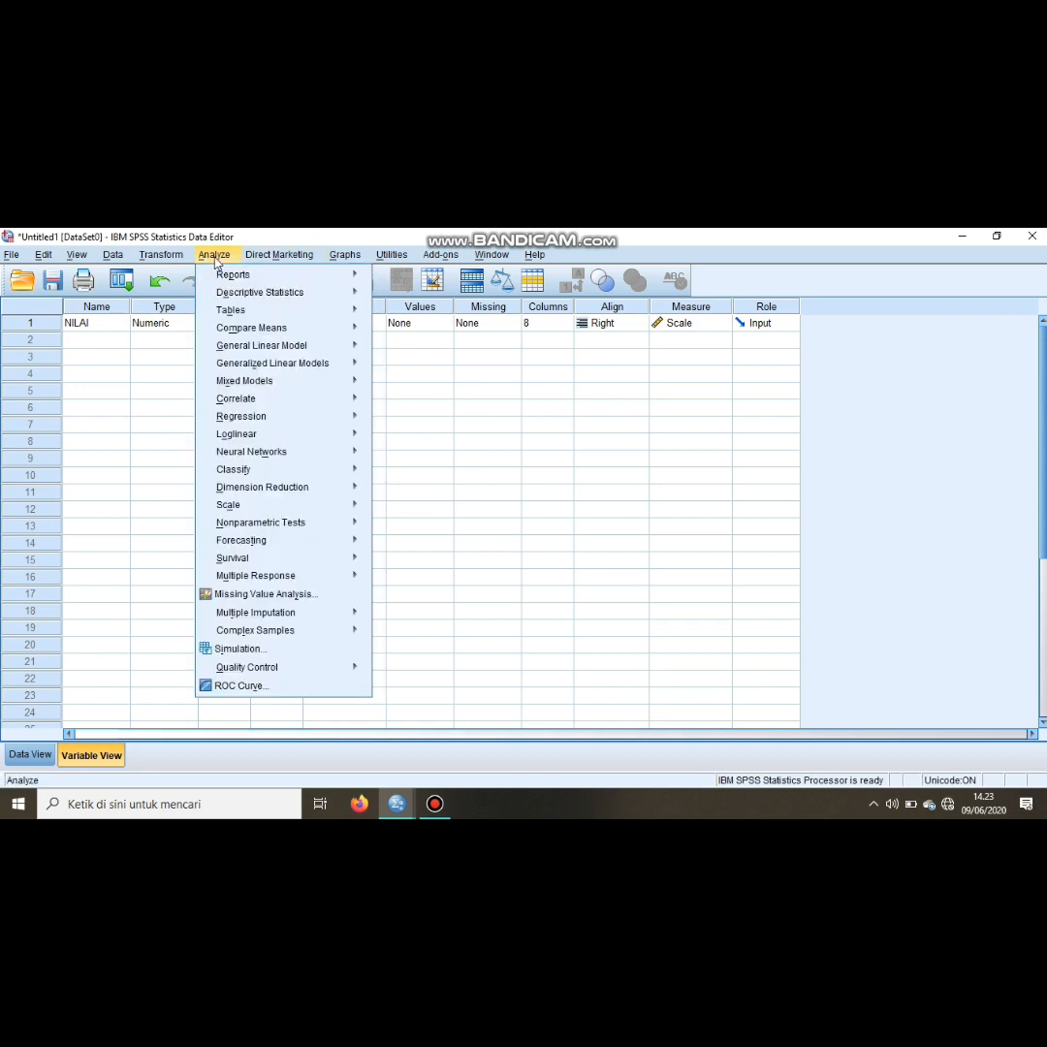
mouse_move(241, 295)
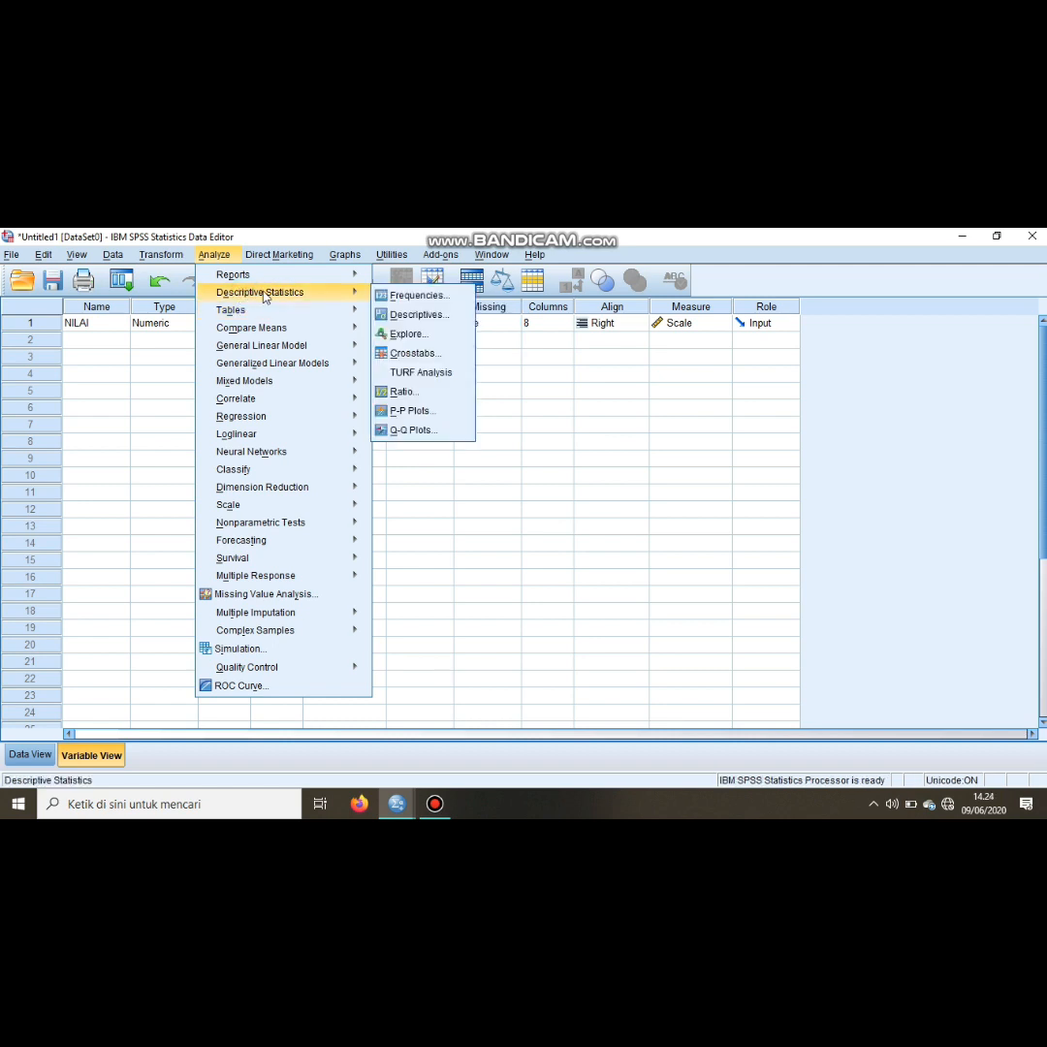
left_click(396, 334)
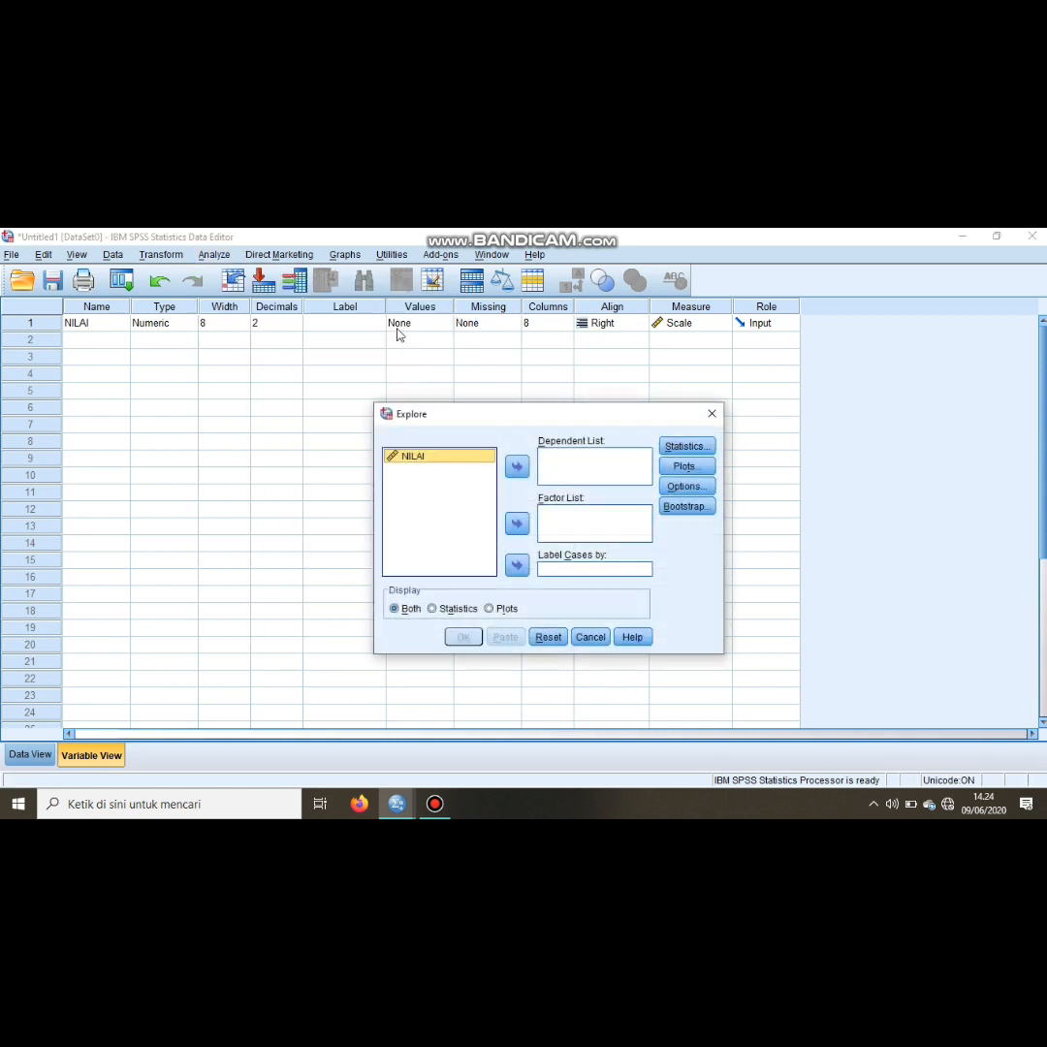
left_click(452, 452)
left_click(527, 474)
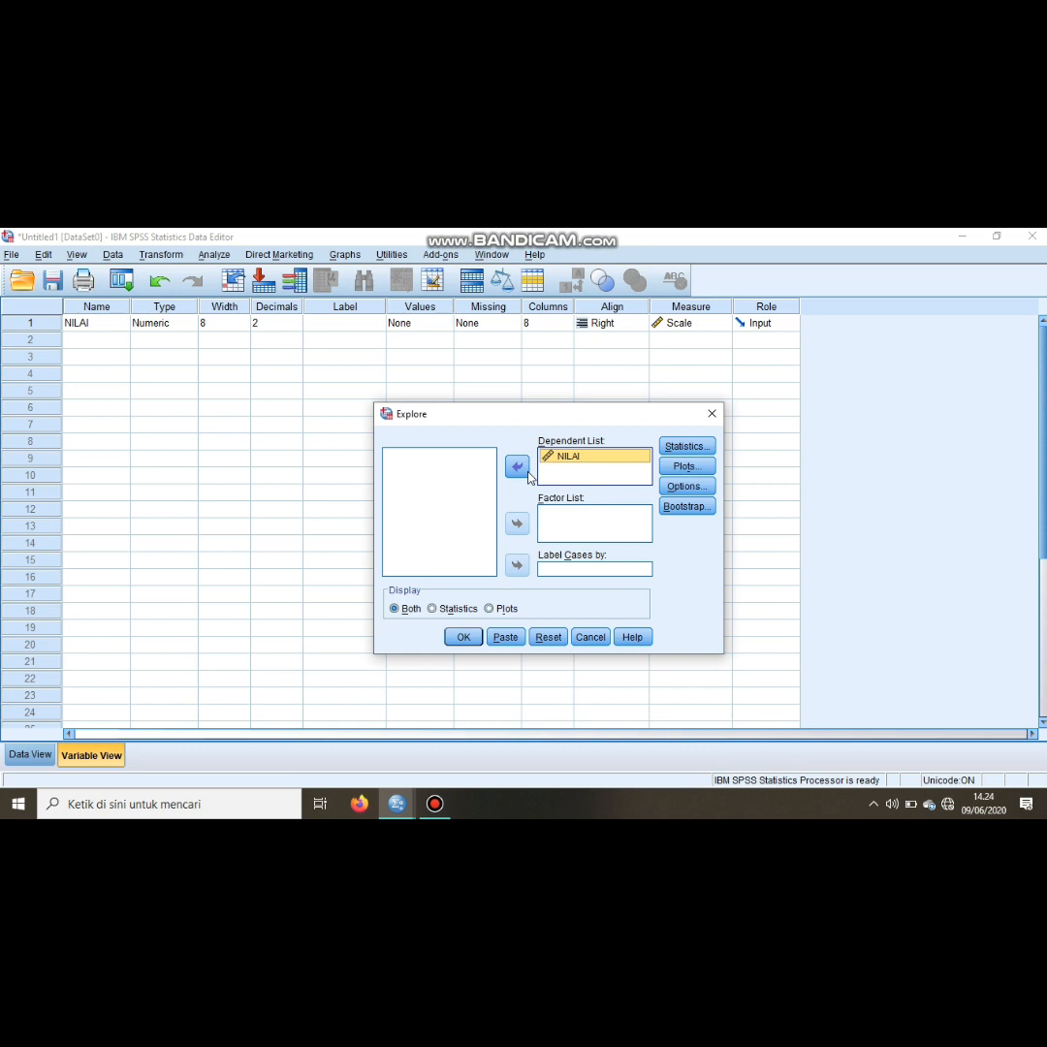
Step: Add a histogram and normality plots with tests to the Explore plots and run the analysis
left_click(686, 467)
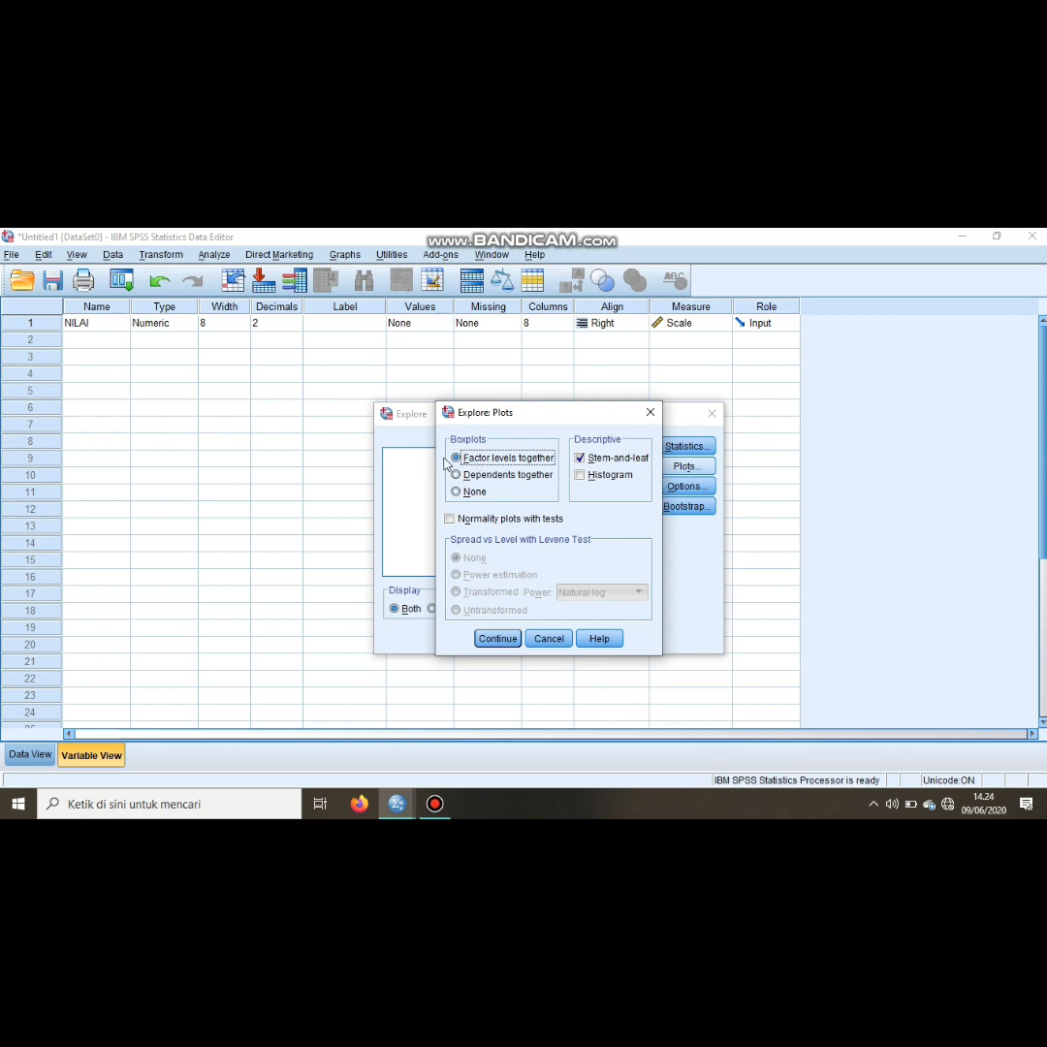
left_click(581, 476)
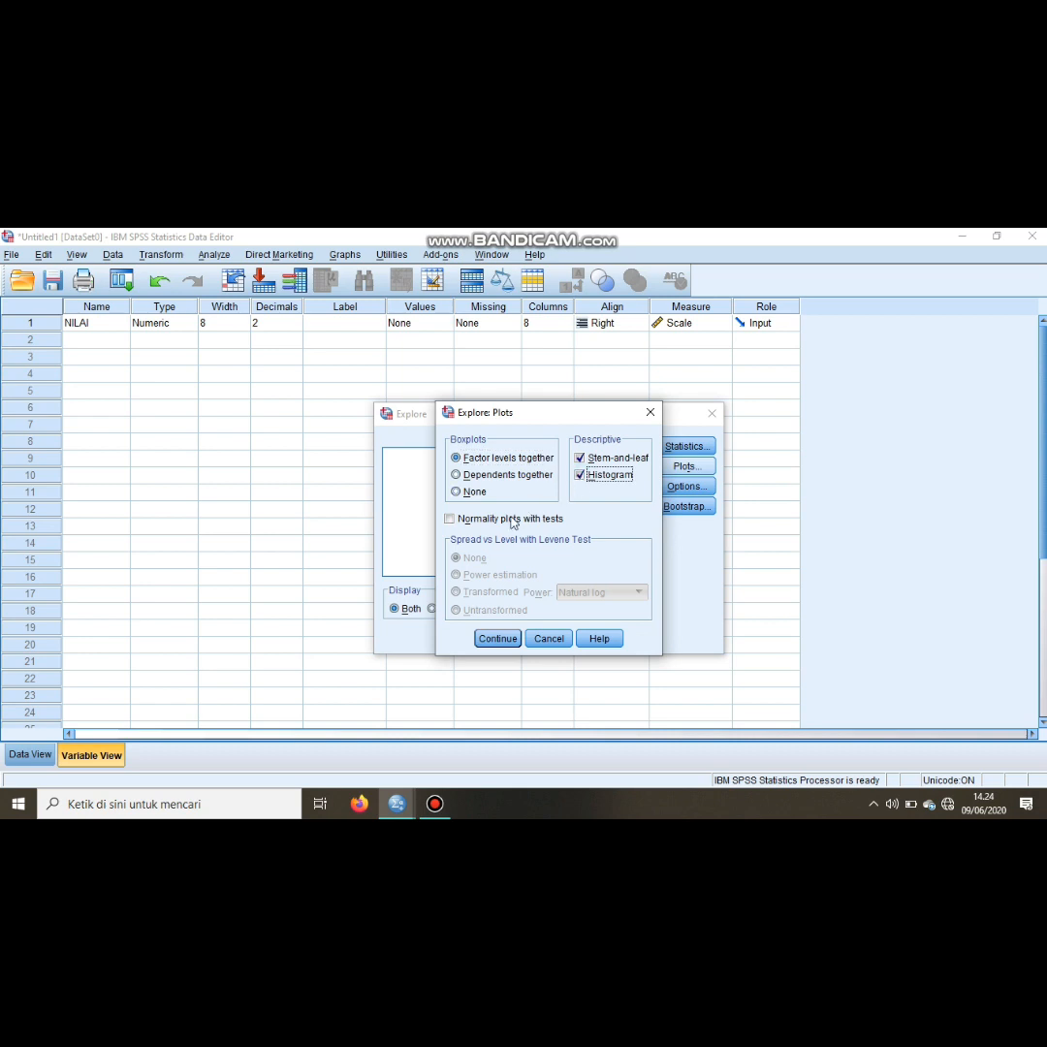
left_click(451, 520)
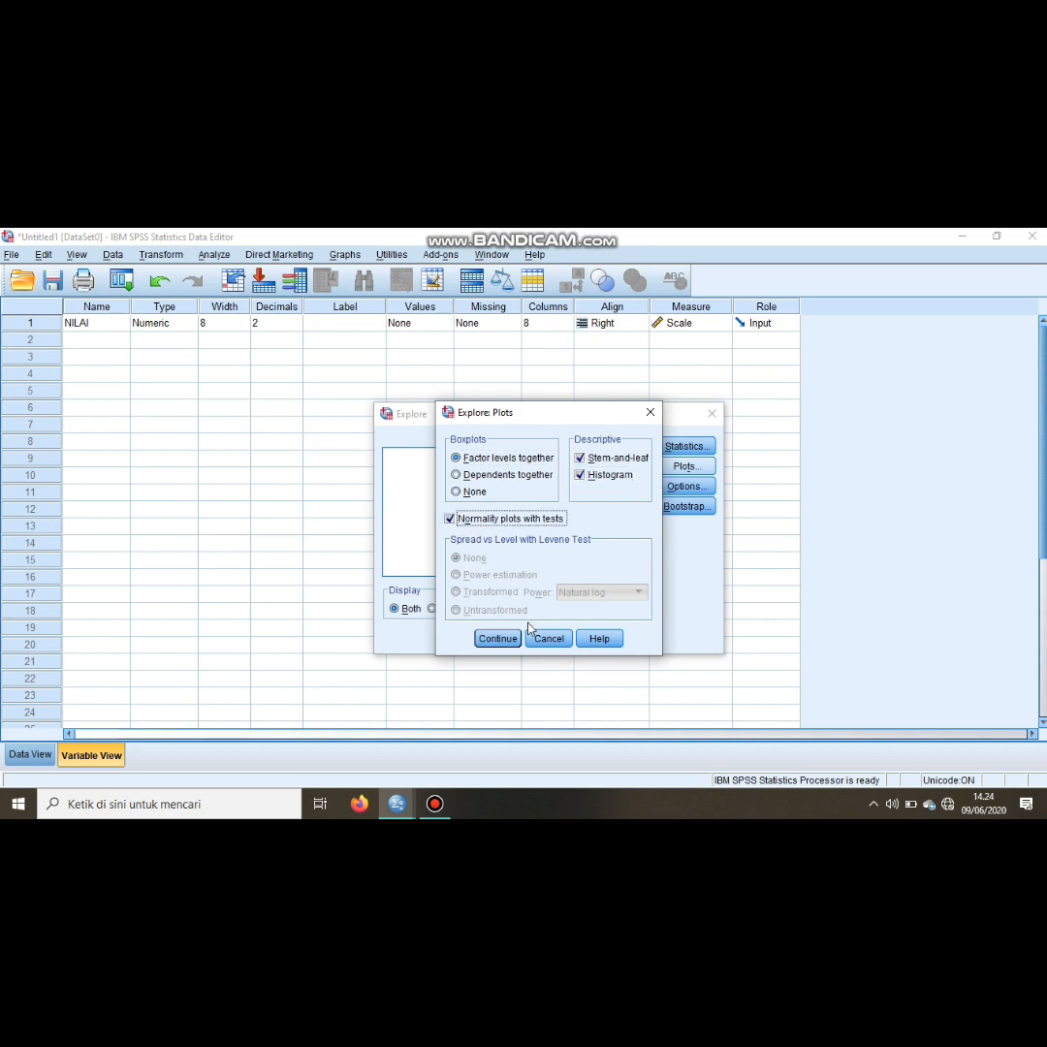
left_click(497, 639)
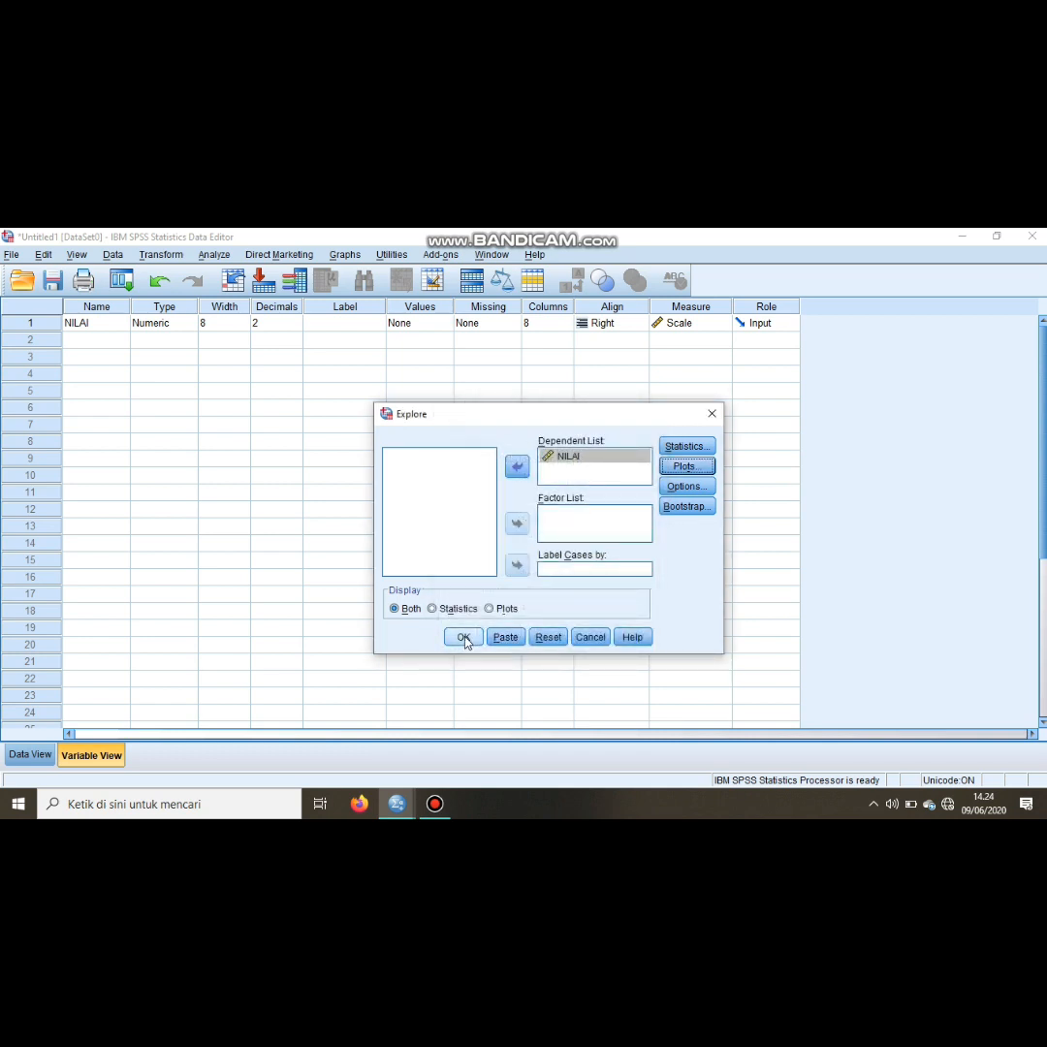
left_click(463, 637)
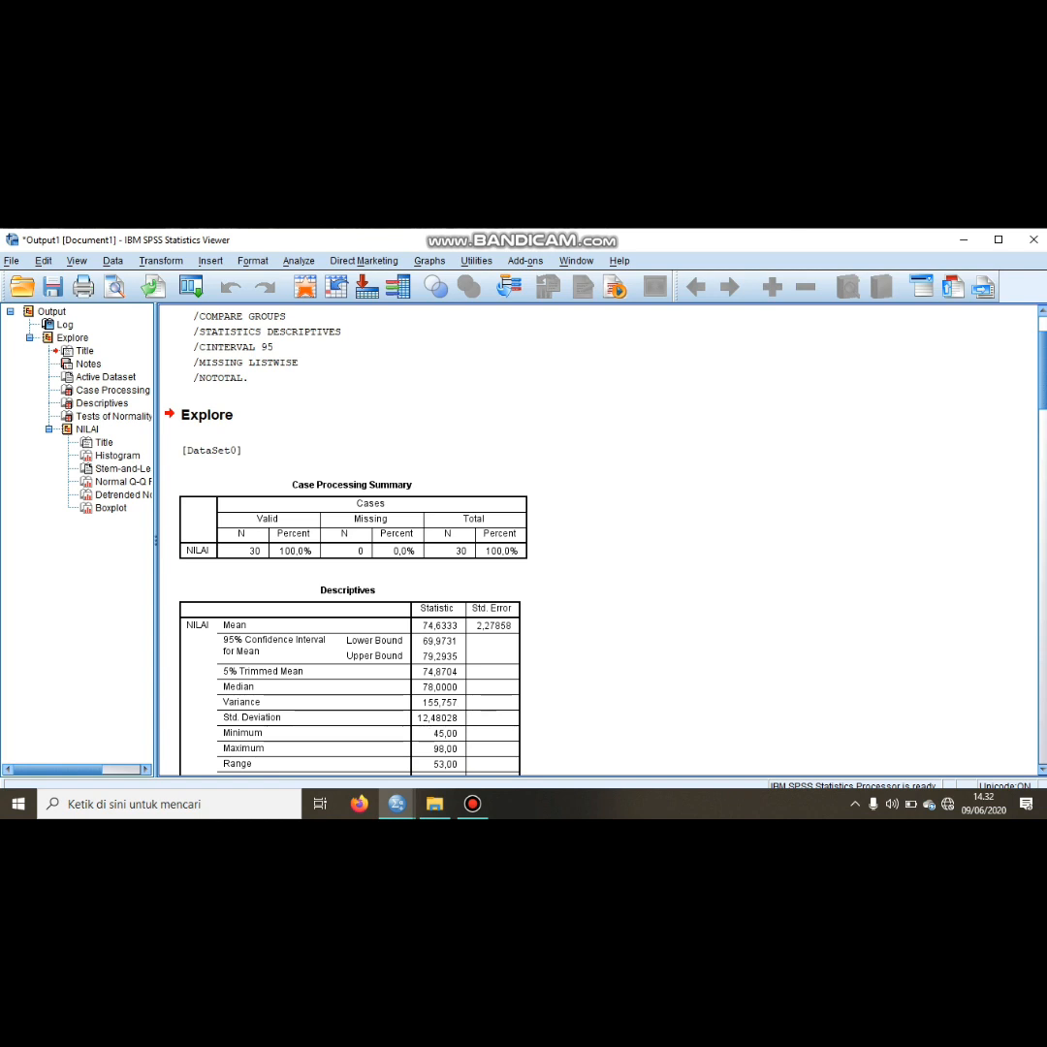
Step: Examine the Explore output for NILAI, including the descriptives, tests of normality, histogram, stem-and-leaf plot and Q-Q plots
scroll(596, 538, "down", 9)
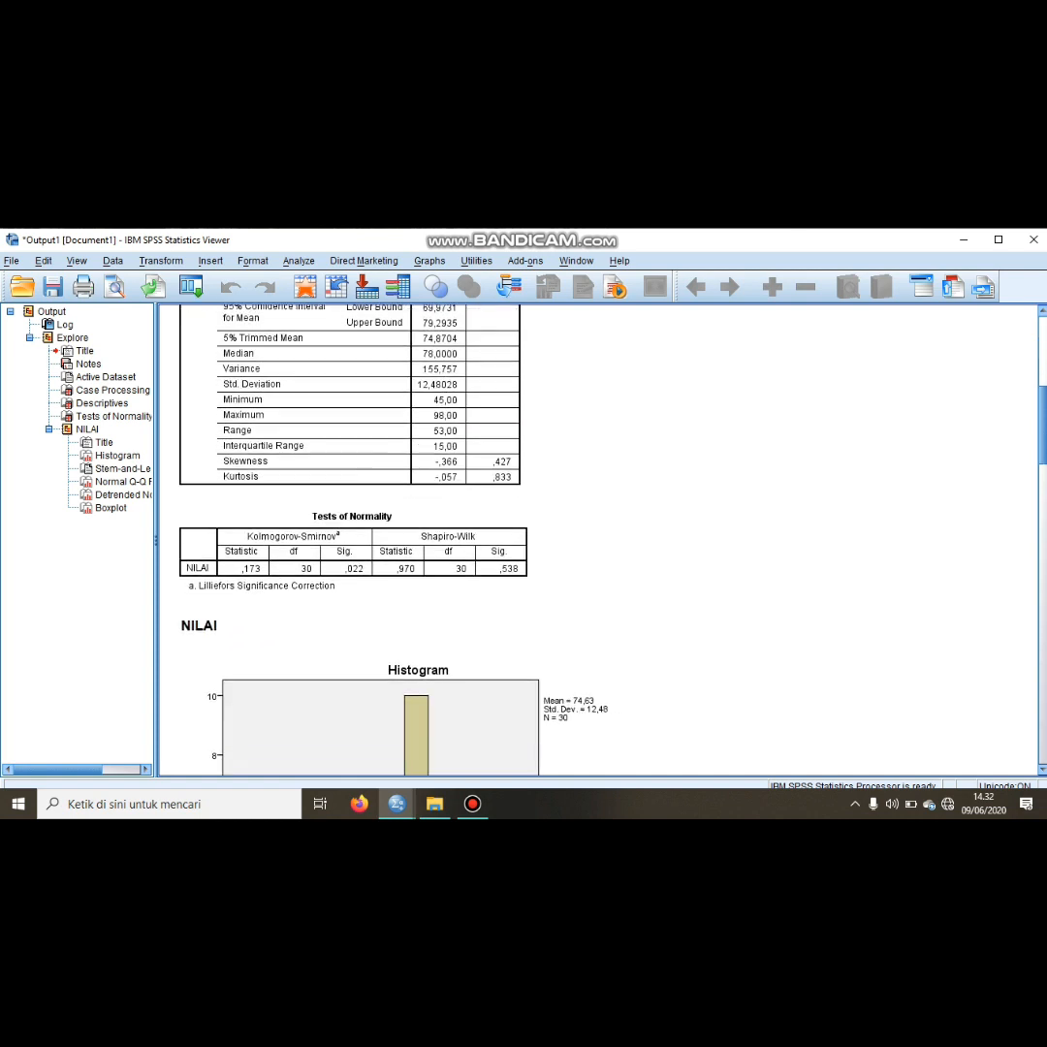
scroll(596, 537, "down", 18)
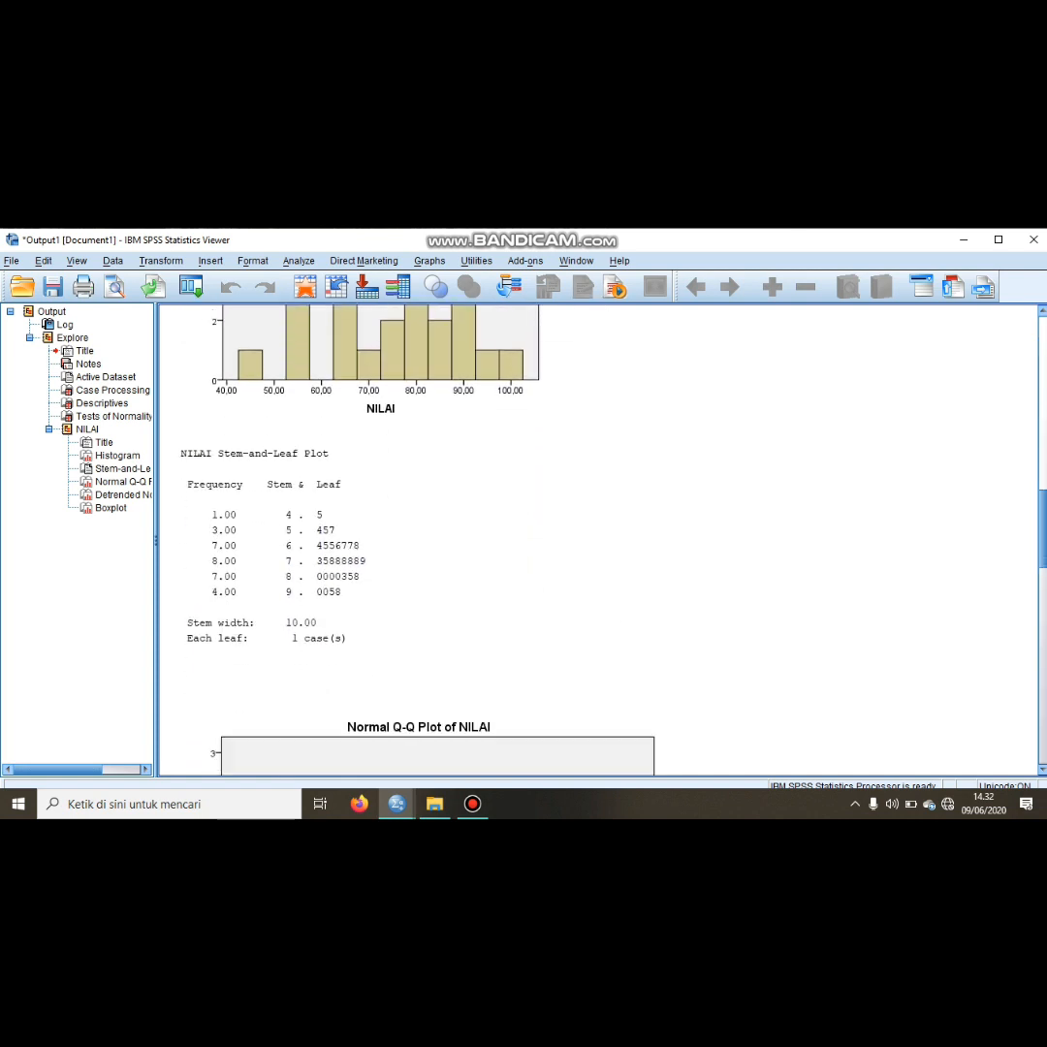
scroll(596, 538, "down", 16)
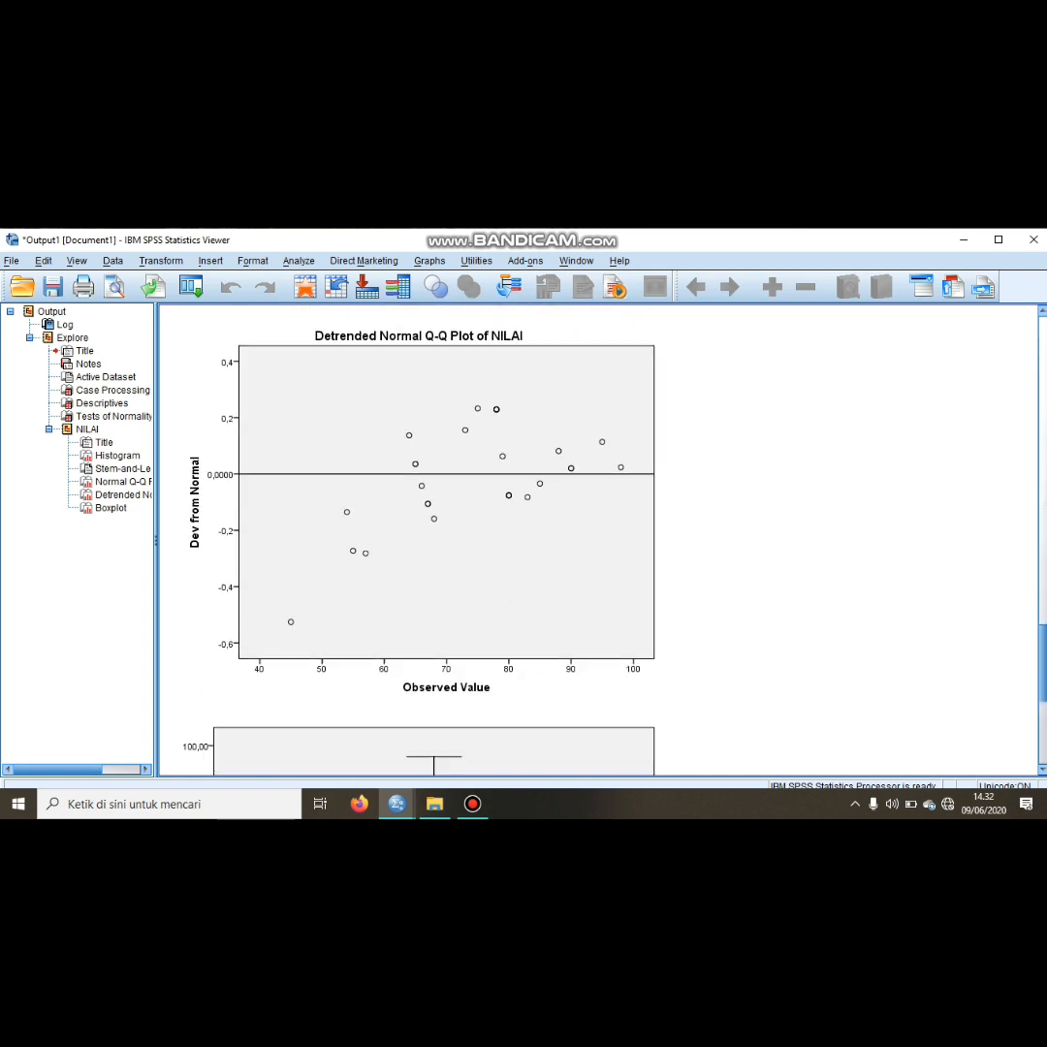
scroll(596, 538, "down", 2)
scroll(596, 537, "up", 20)
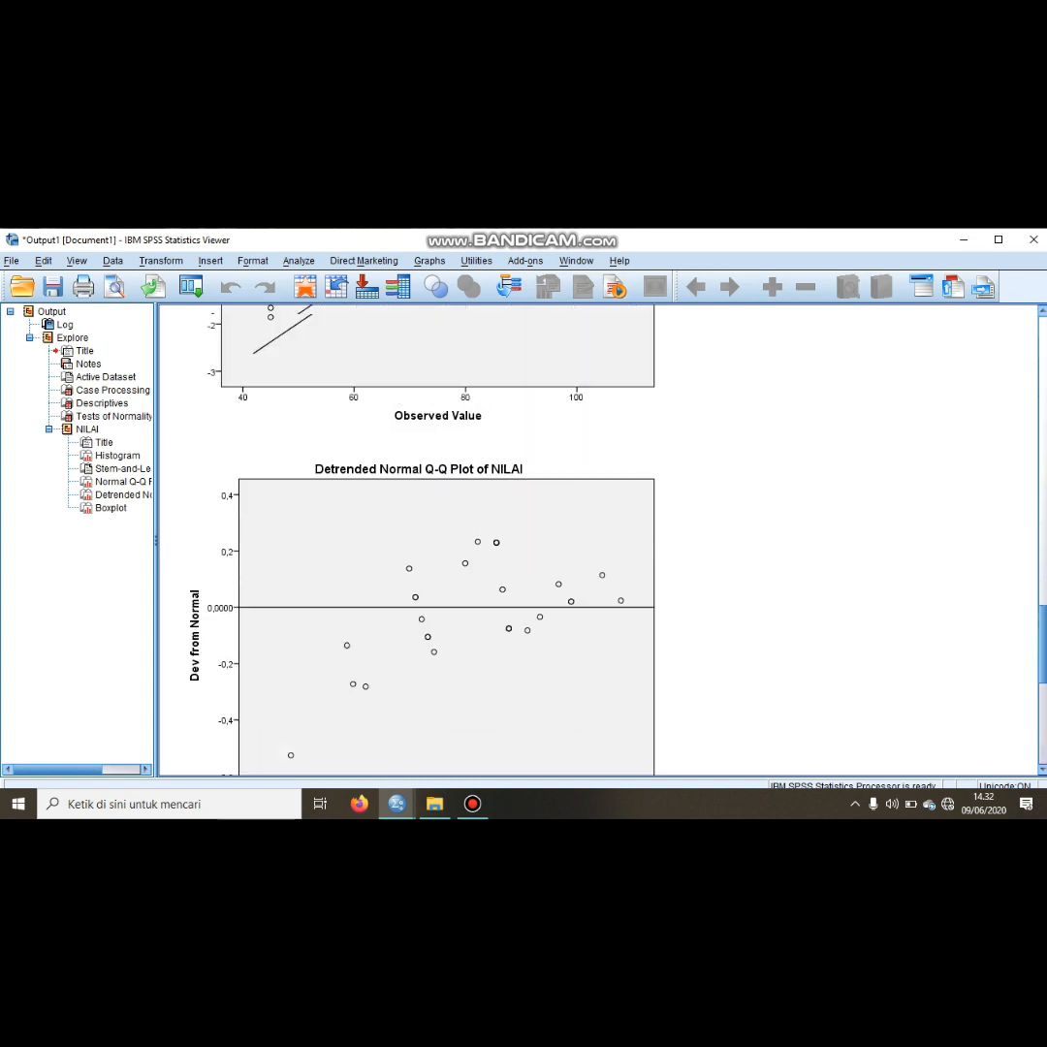
scroll(596, 538, "up", 19)
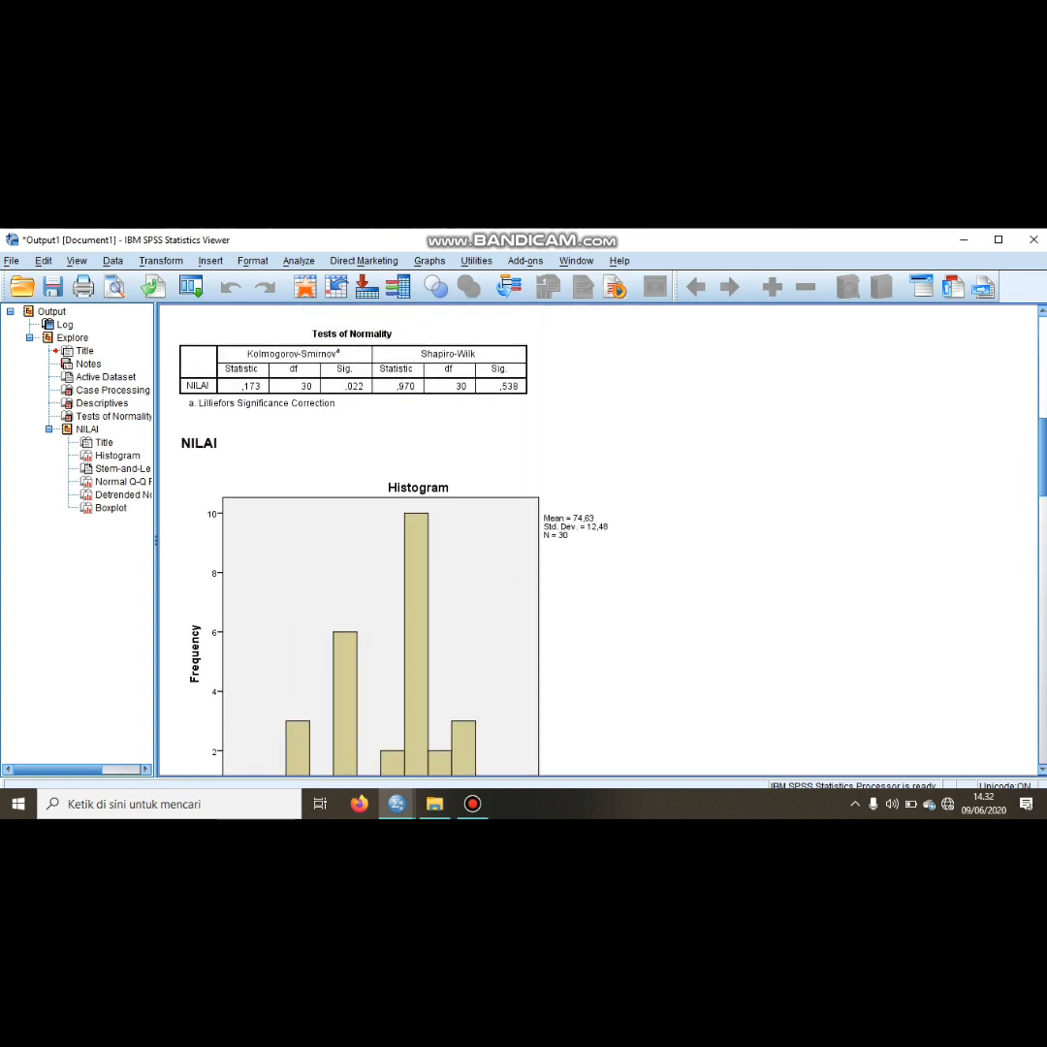
Step: Examine the Kolmogorov-Smirnov and Shapiro-Wilk significance values for NILAI in the Tests of Normality table
scroll(596, 538, "up", 5)
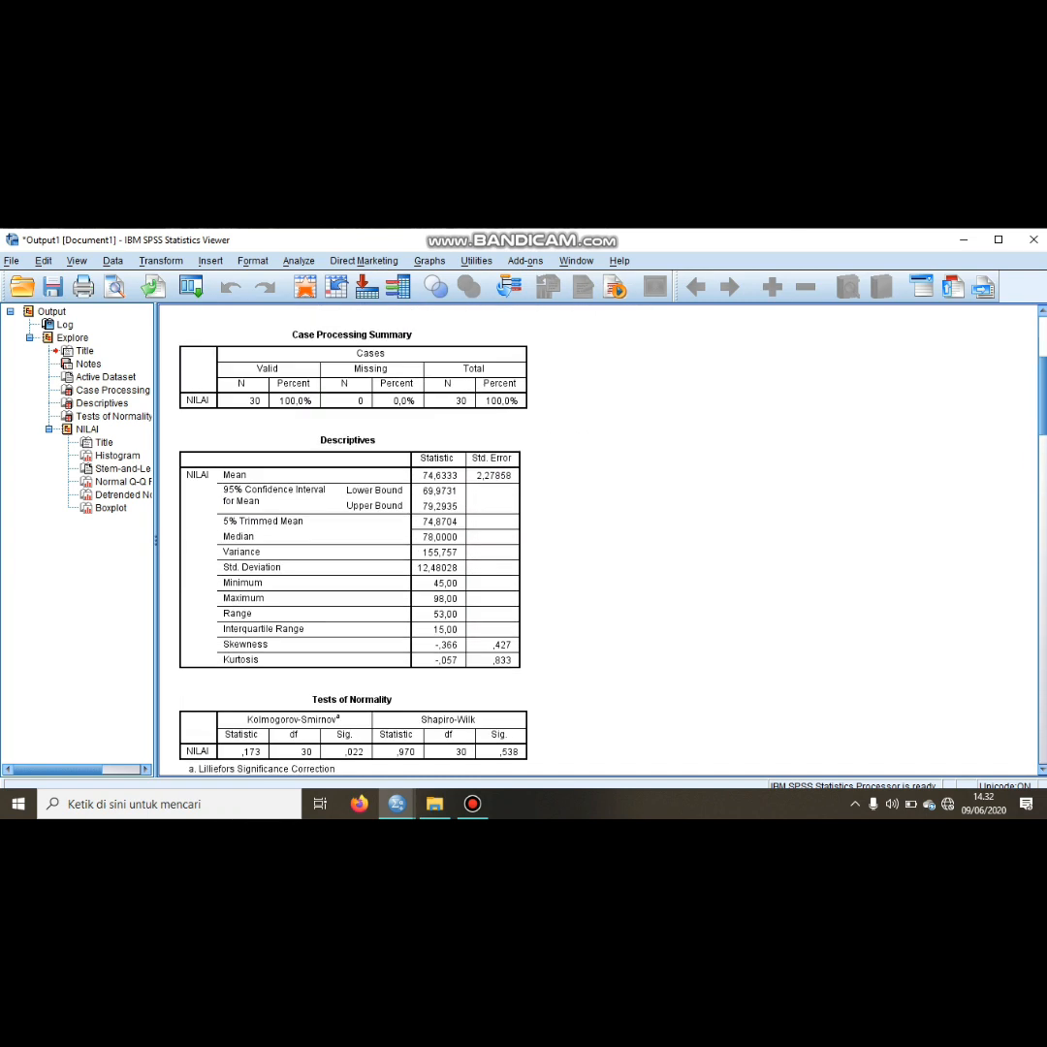
scroll(1044, 439, "down", 3)
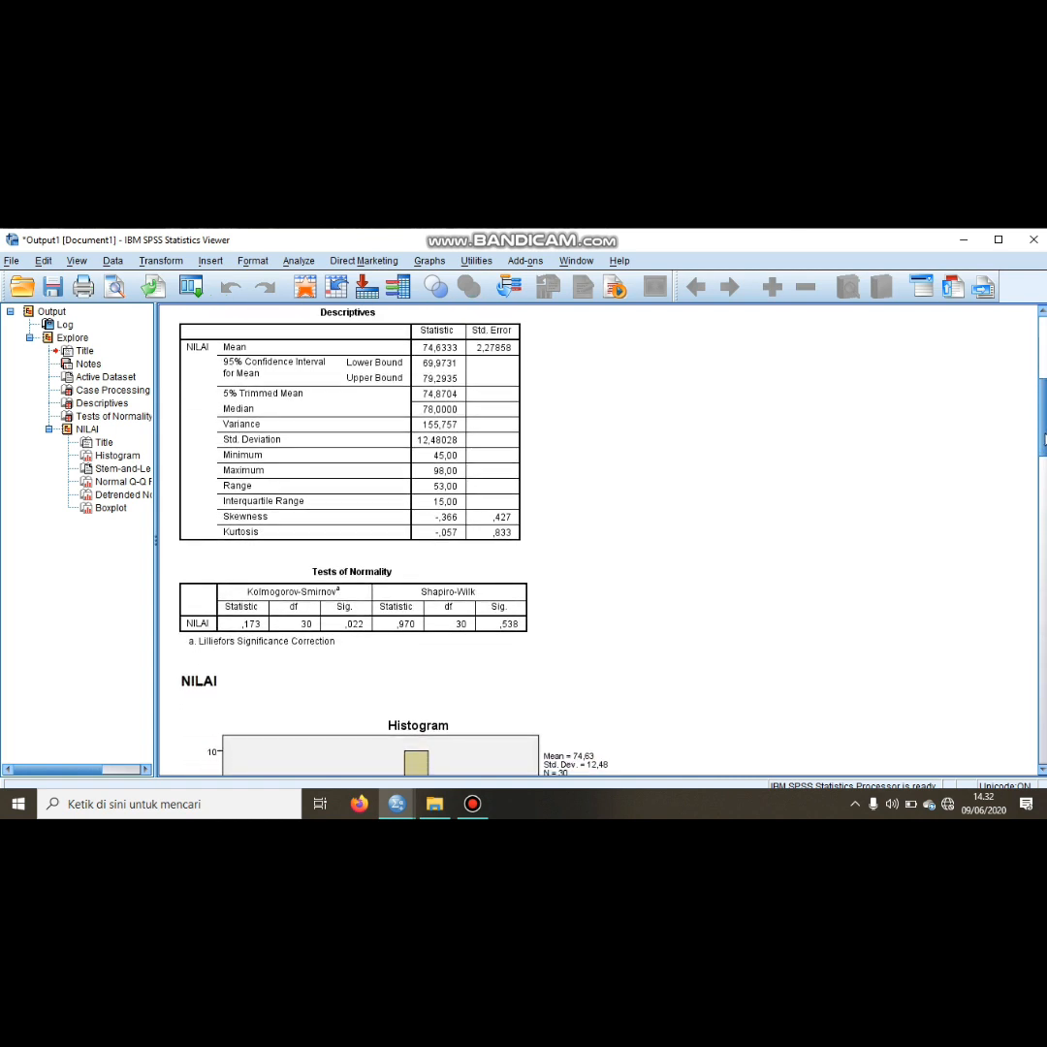
left_click(334, 597)
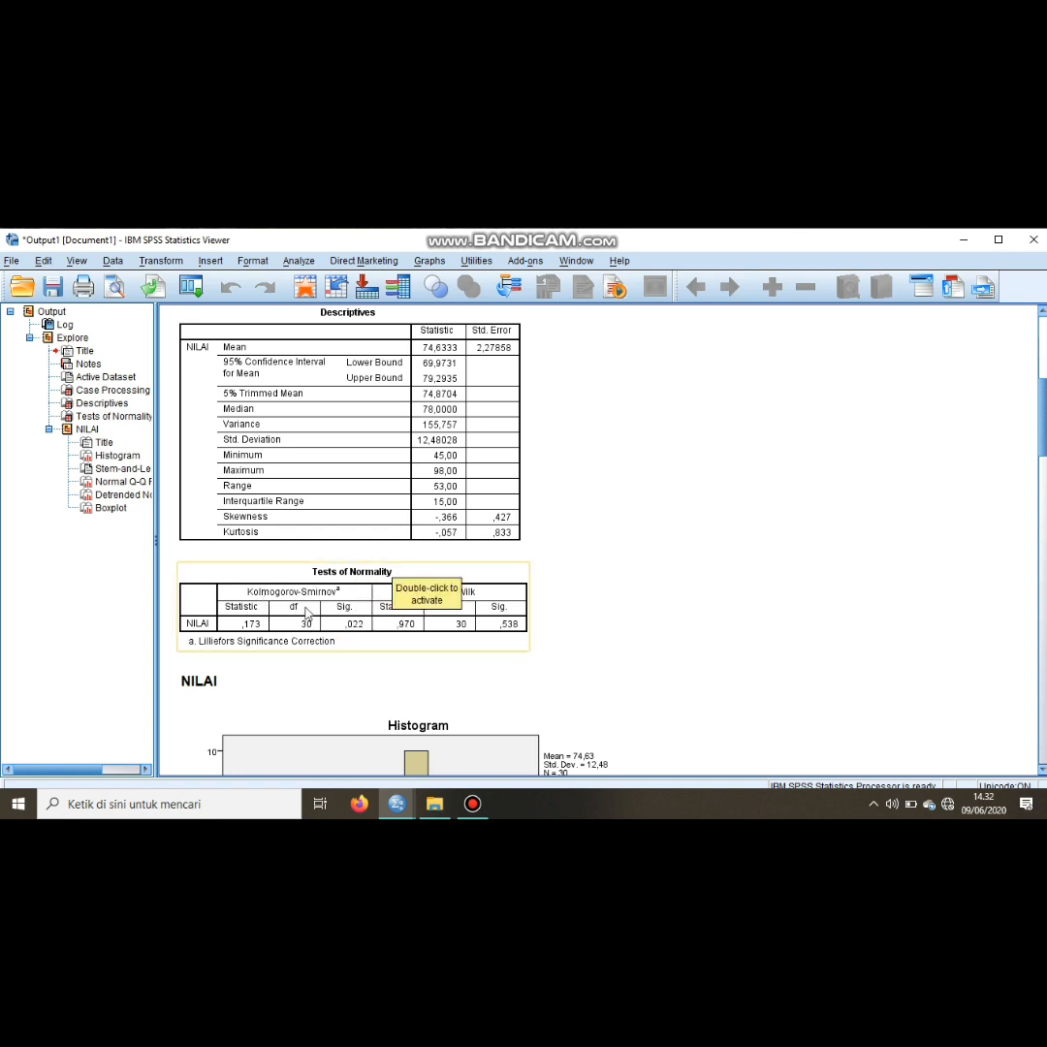
left_click(543, 588)
left_click(446, 580)
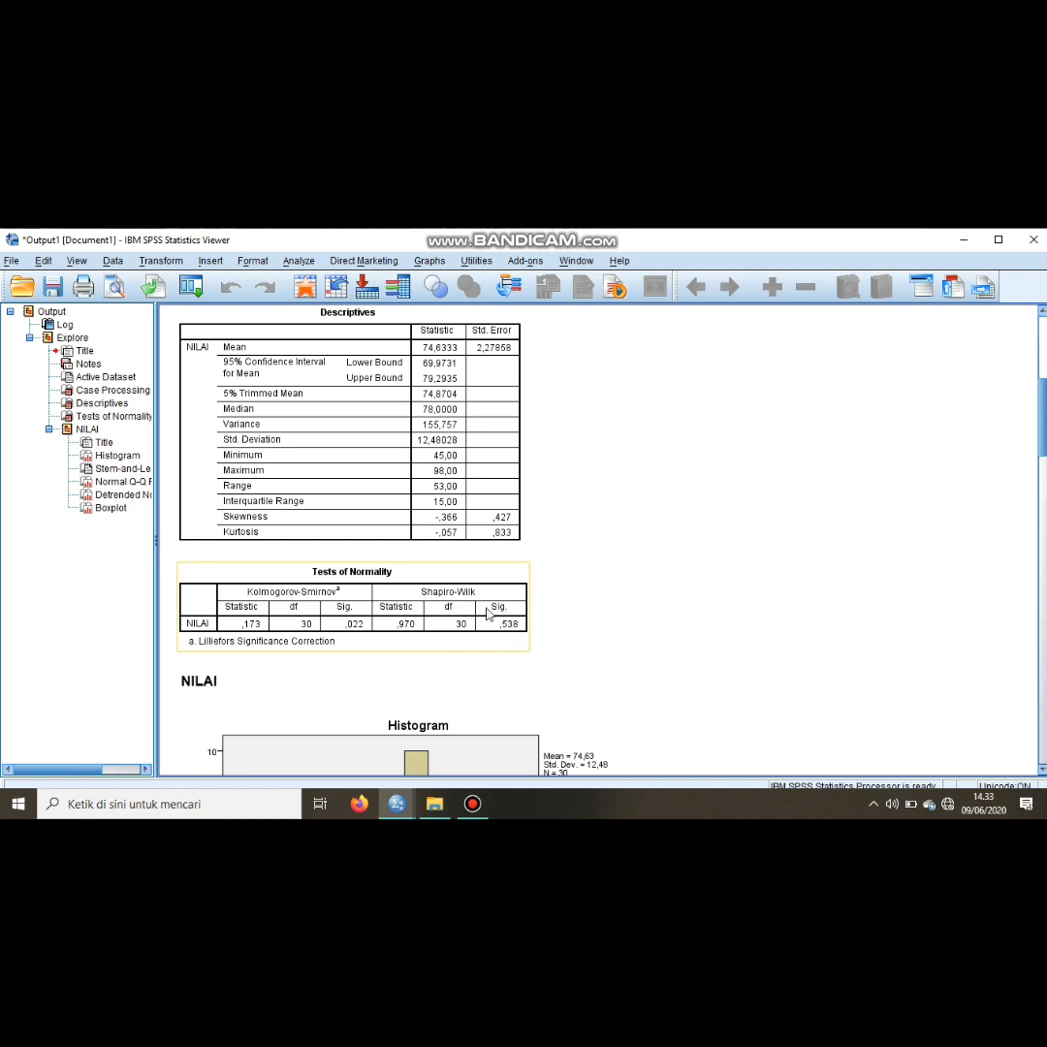
left_click(476, 664)
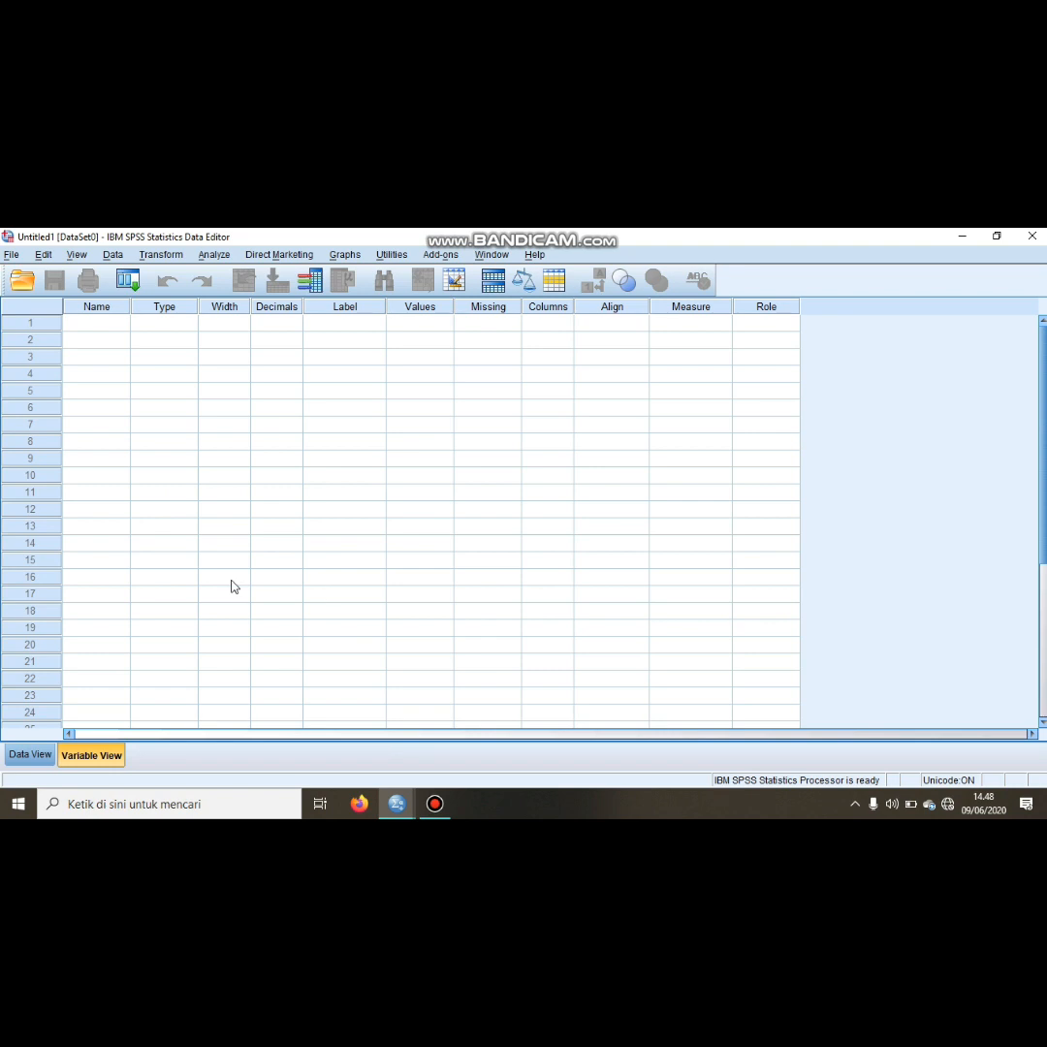
Step: Define the first variable of the new dataset as KEUNTUNGAN, numeric with 0 decimals
left_click(91, 329)
type("K")
type("EUNTUNGAN")
key("Tab")
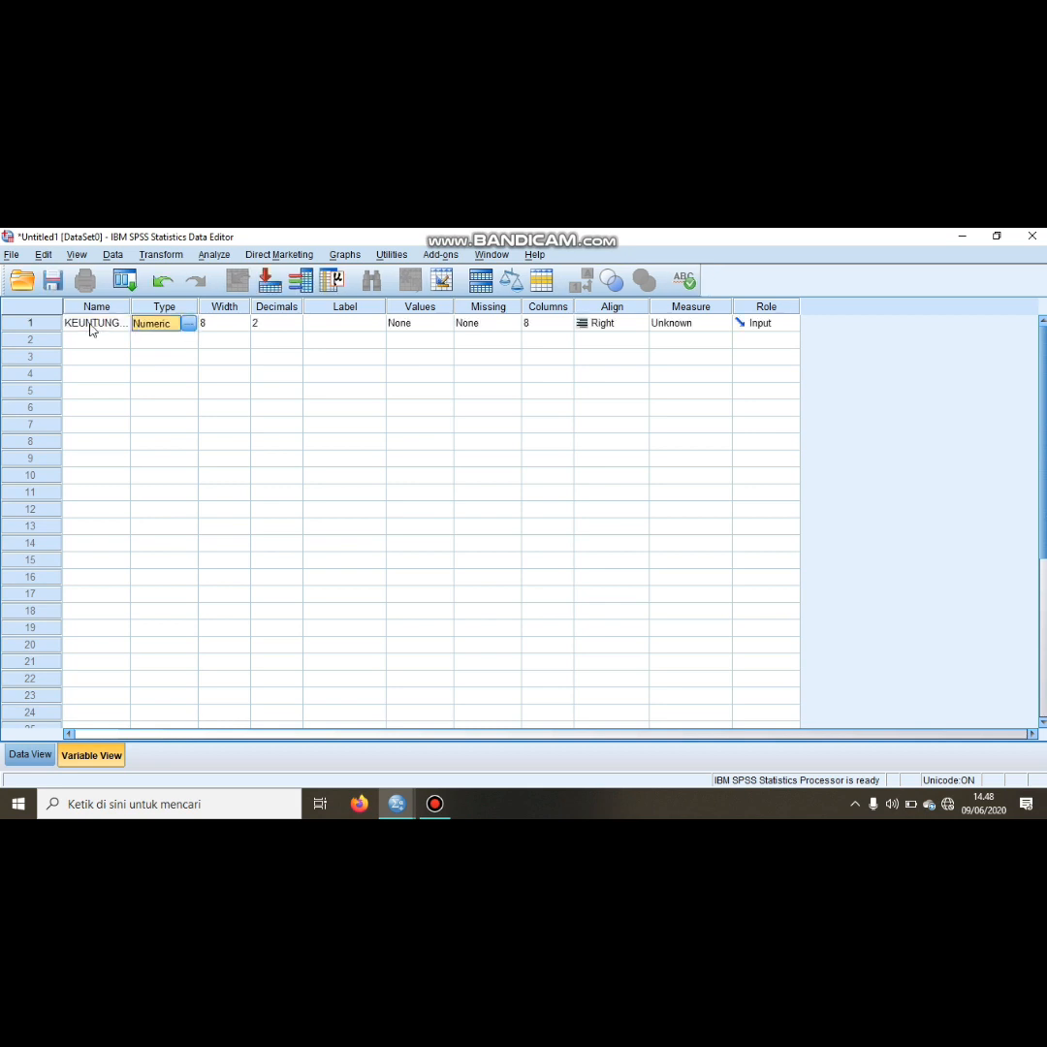
key("Tab")
key("Tab")
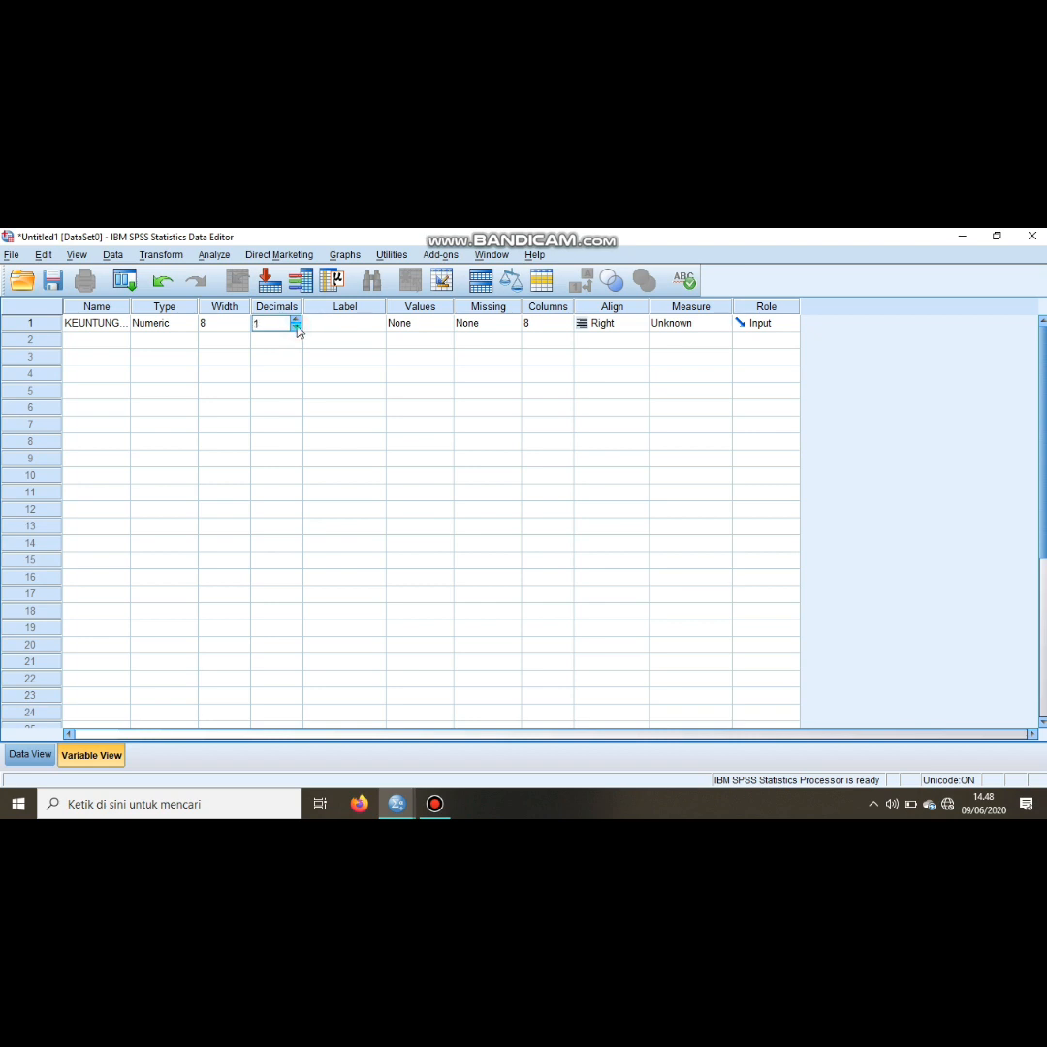
key("Tab")
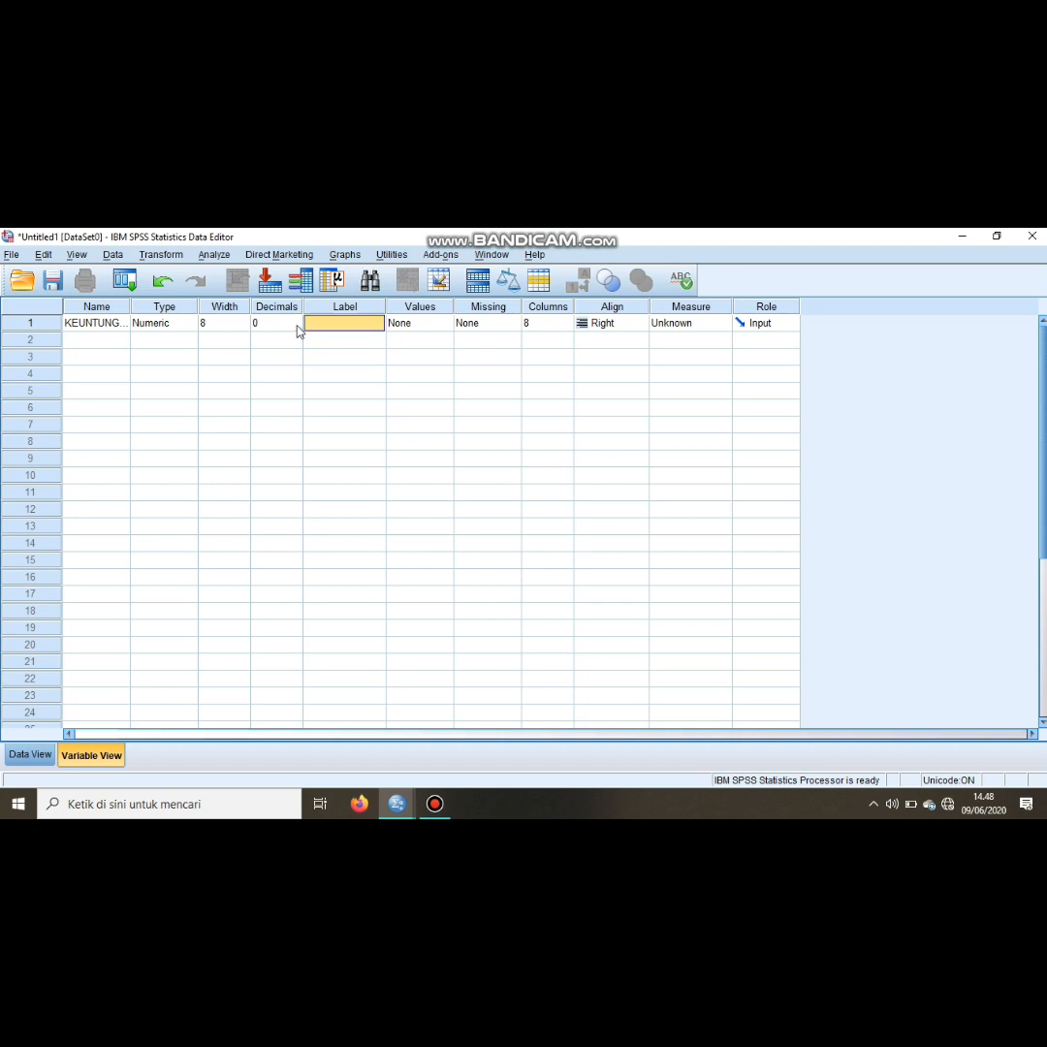
Step: Label the first variable KEUNTUNGAN and set its measurement level to Ordinal
type("KEUNTUNGAN")
key("Tab")
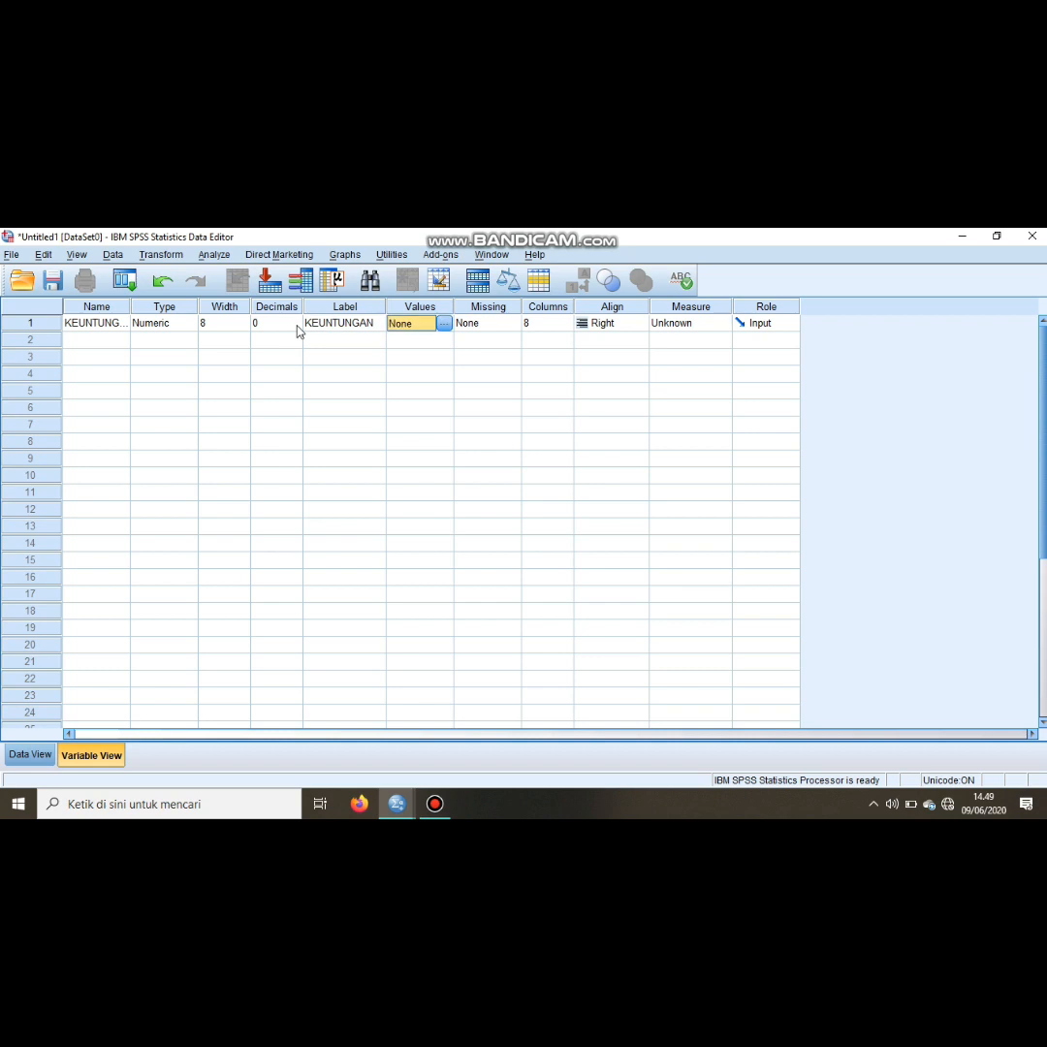
key("Tab")
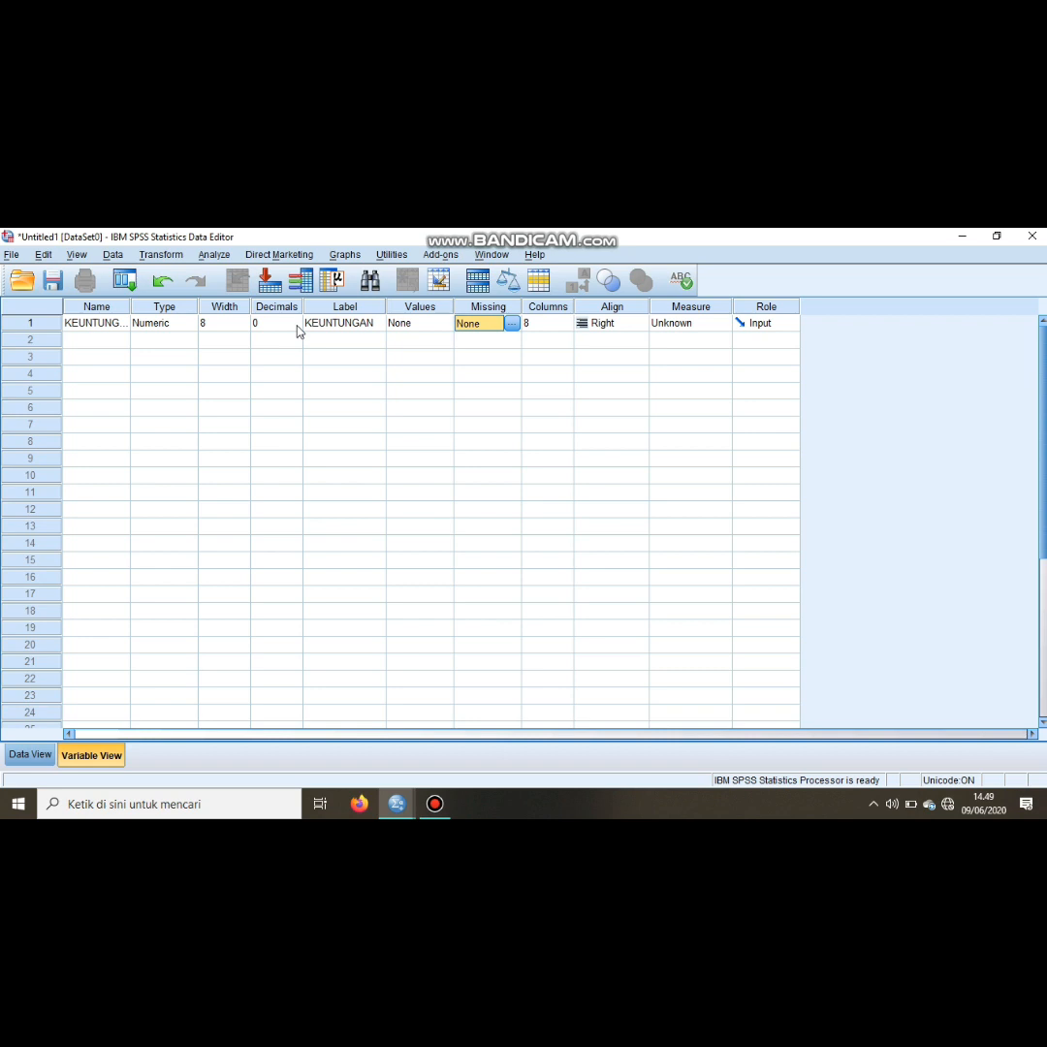
key("Tab")
key("Tab")
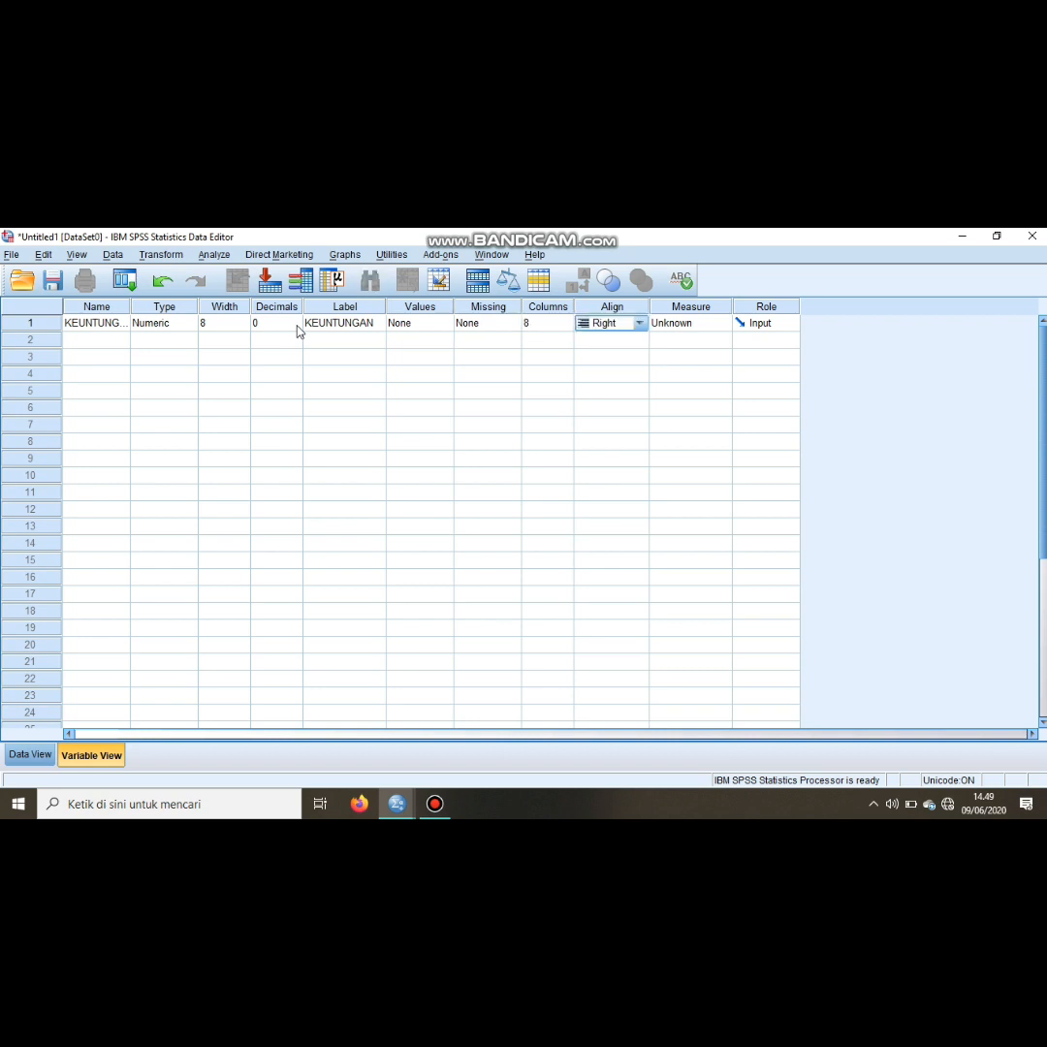
key("Tab")
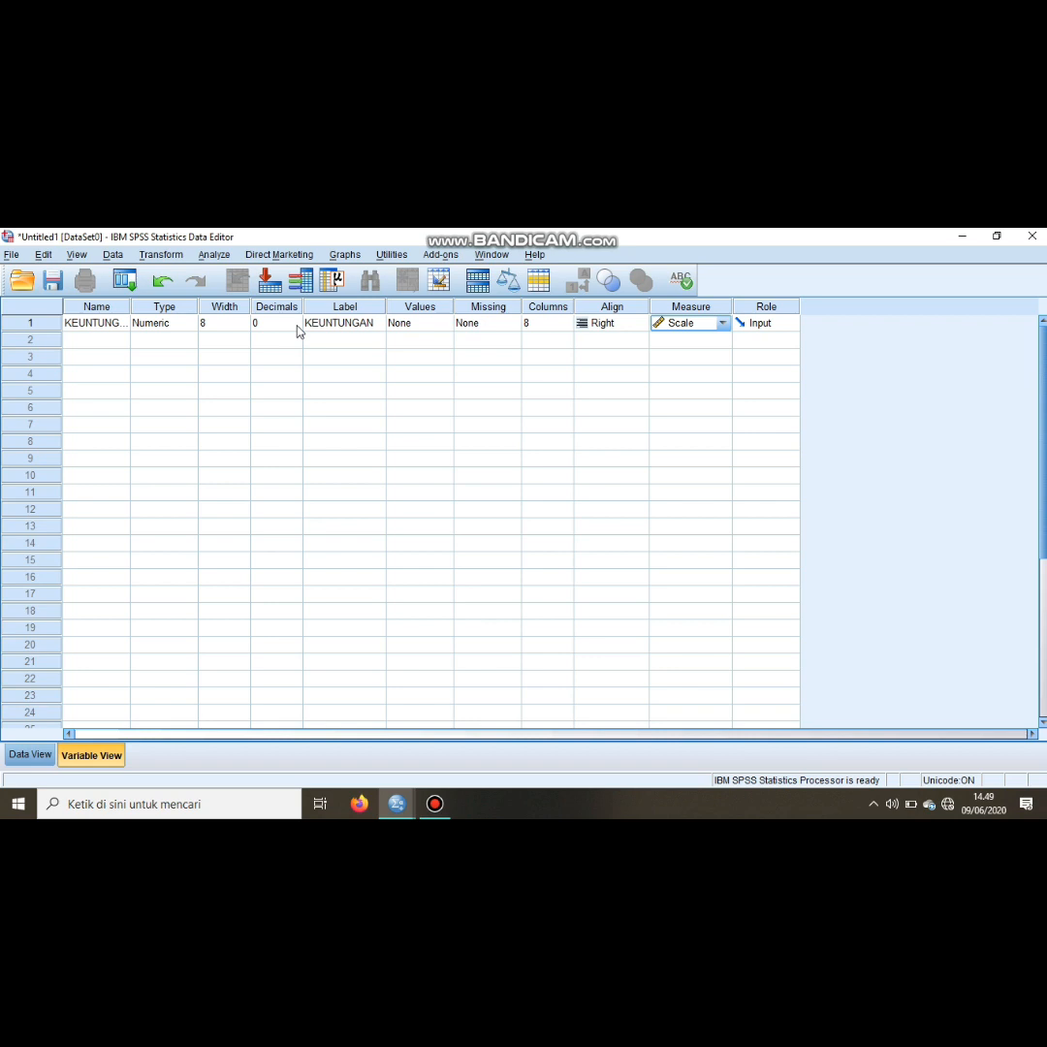
left_click(722, 327)
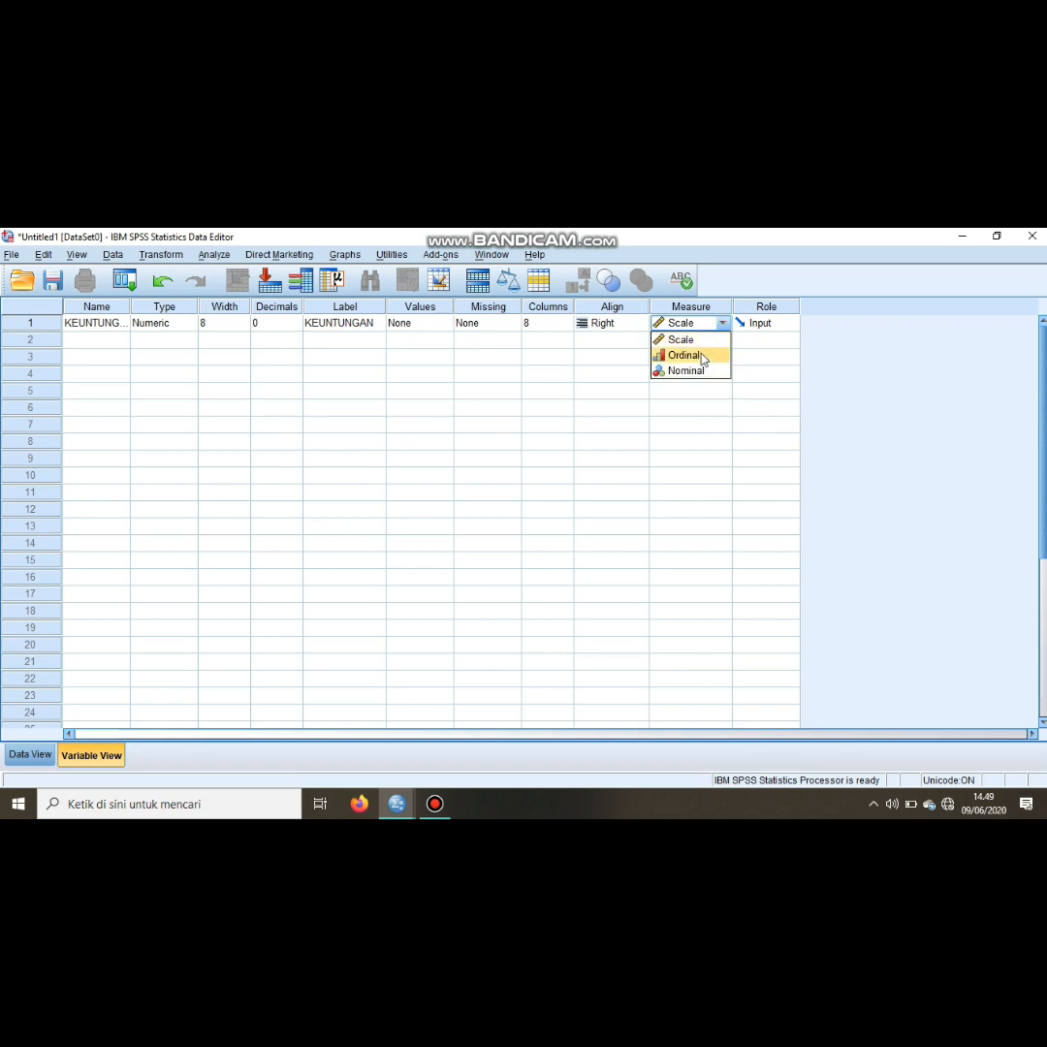
left_click(703, 357)
key("Tab")
key("Tab")
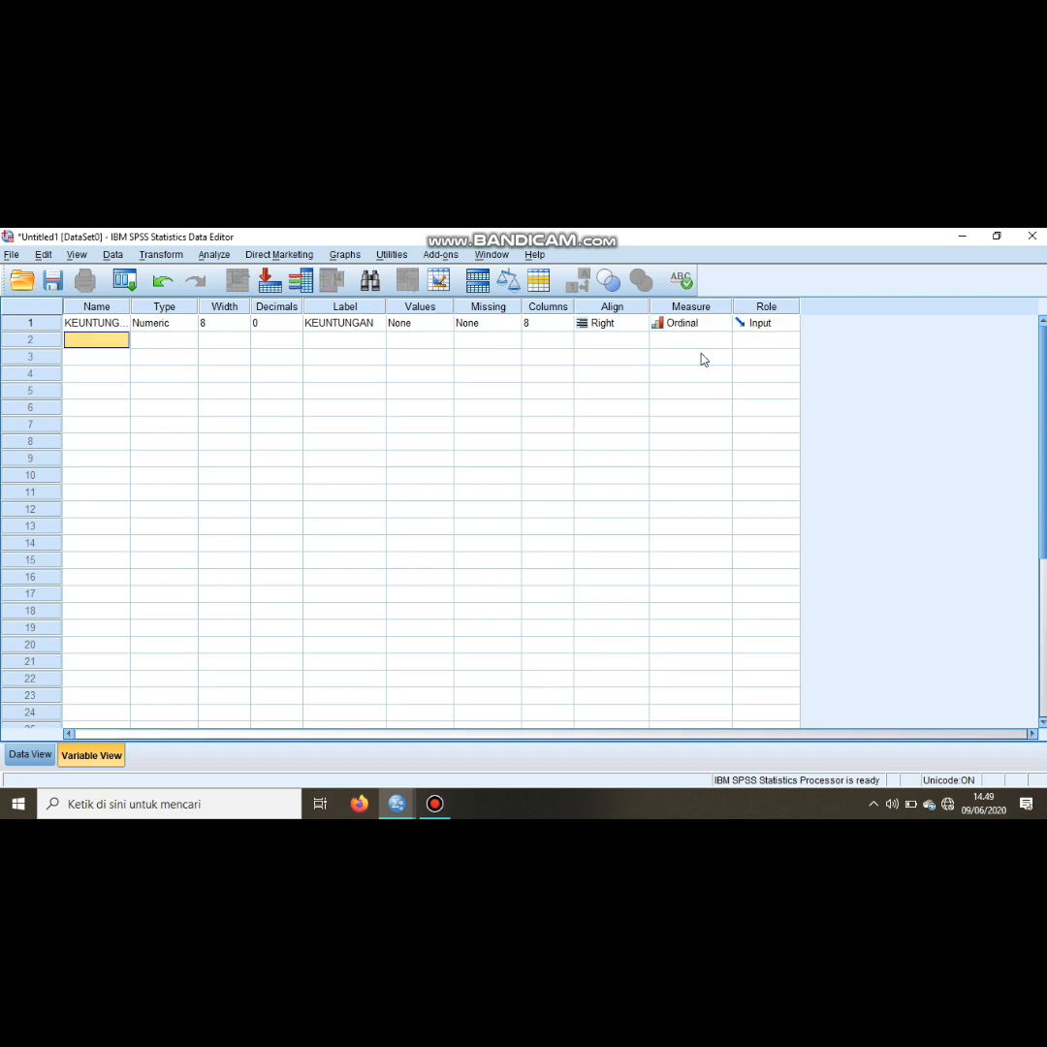
Step: Define the second variable as PENJUALAN, numeric with 0 decimals
type("P")
key("Tab")
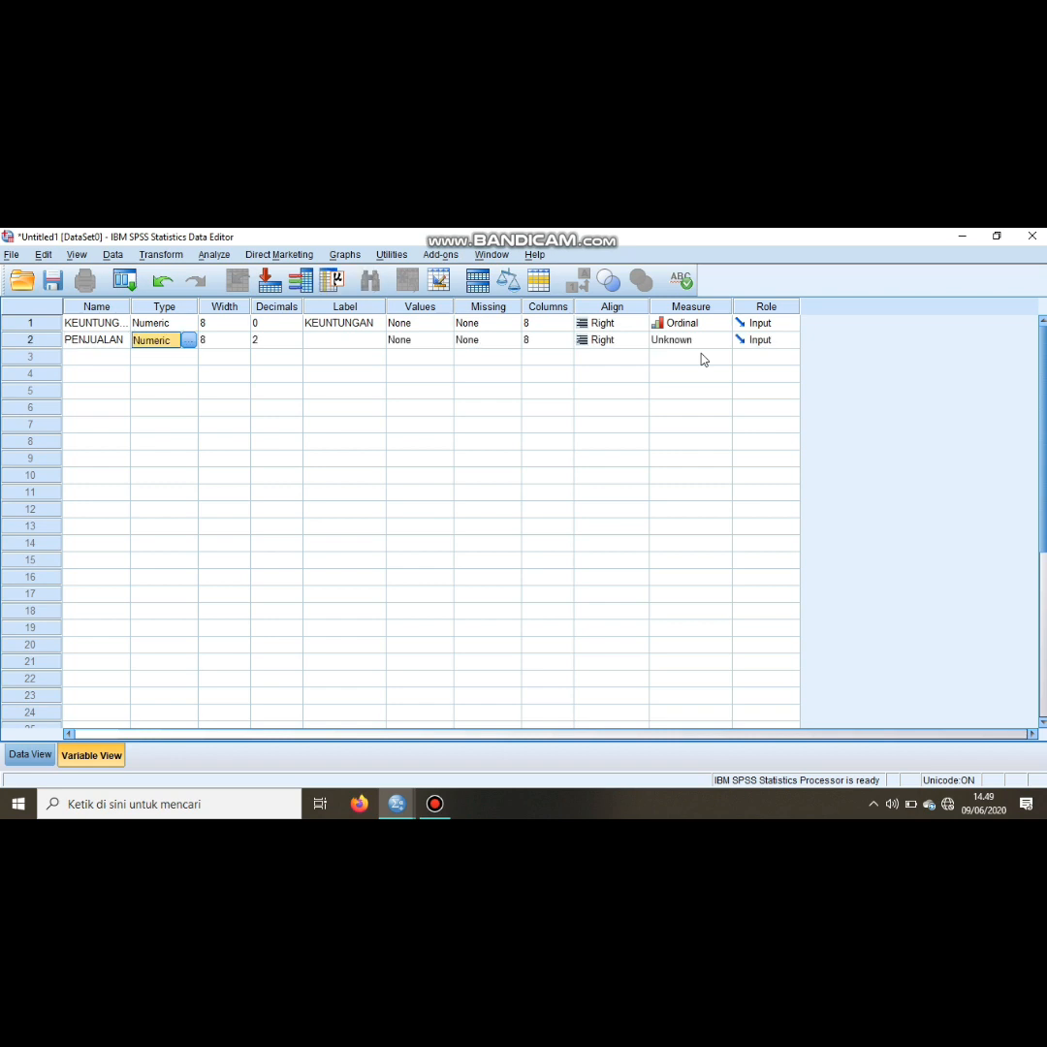
key("Tab")
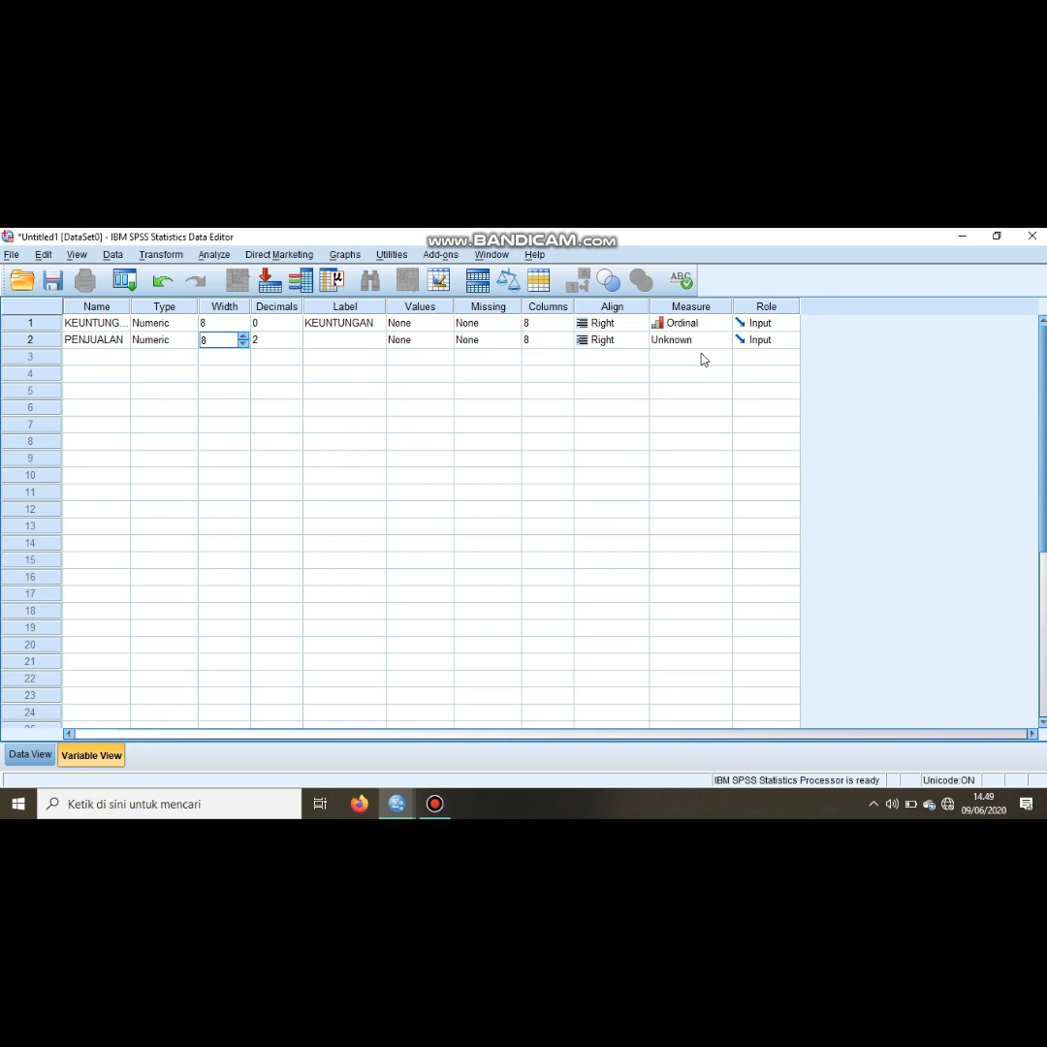
key("Tab")
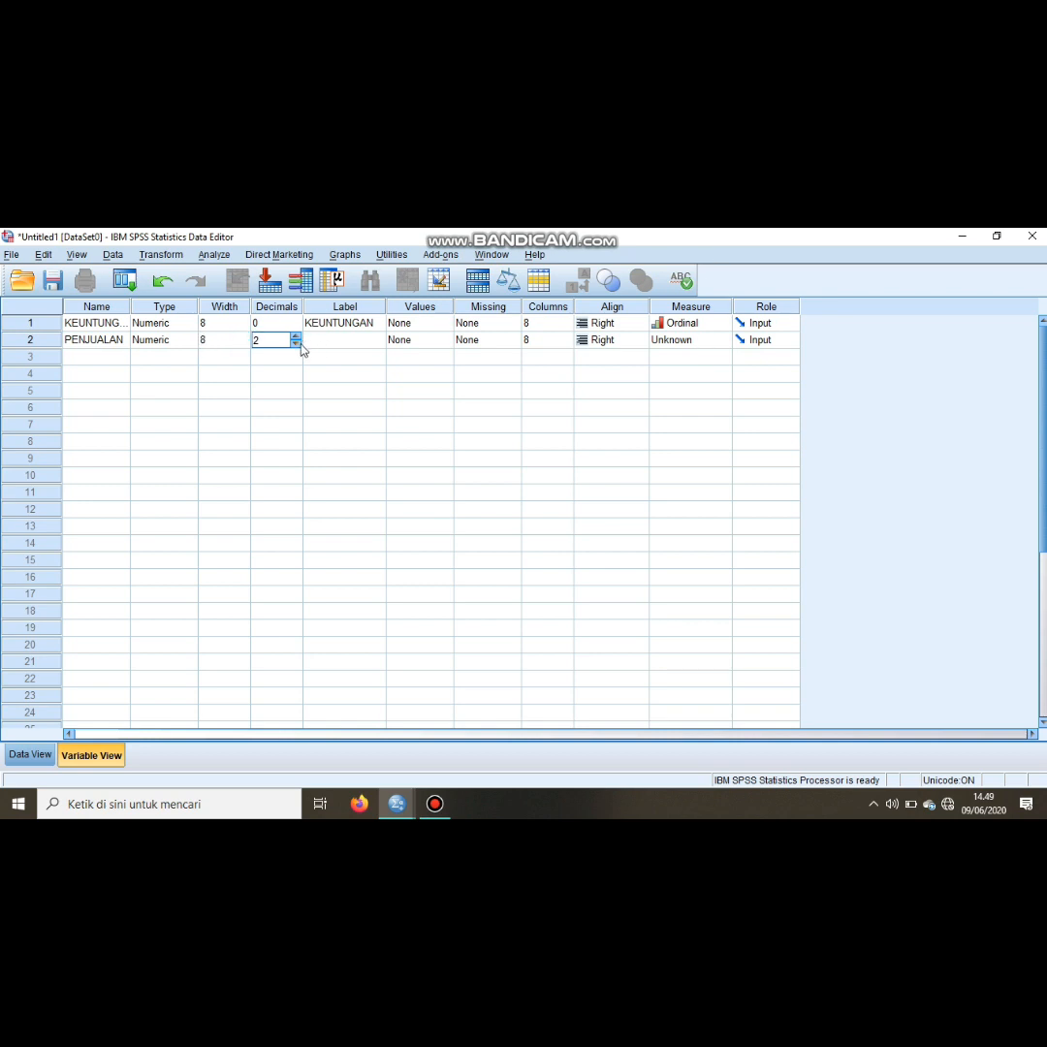
key("Tab")
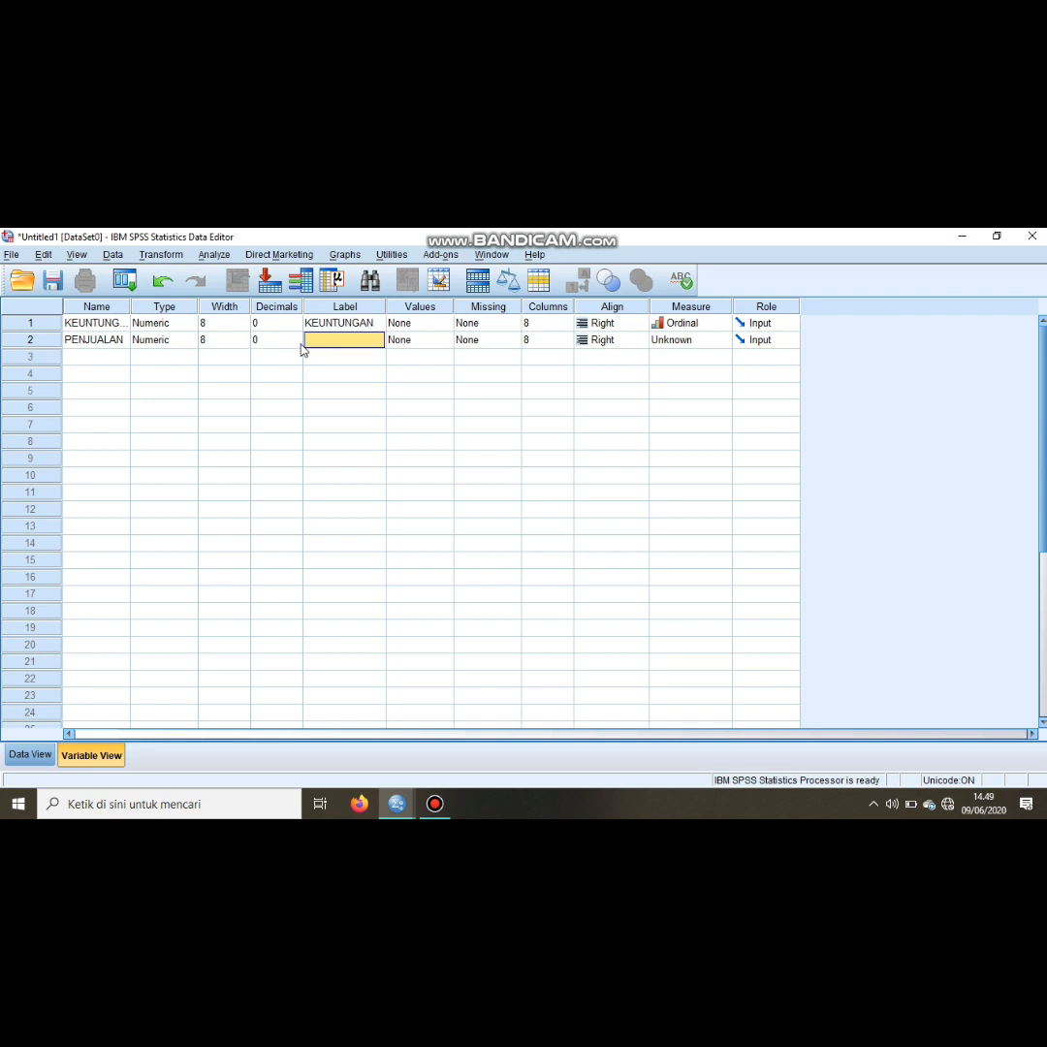
Step: Label the second variable PENJUALAN and set its measurement level to Ordinal
type("PE")
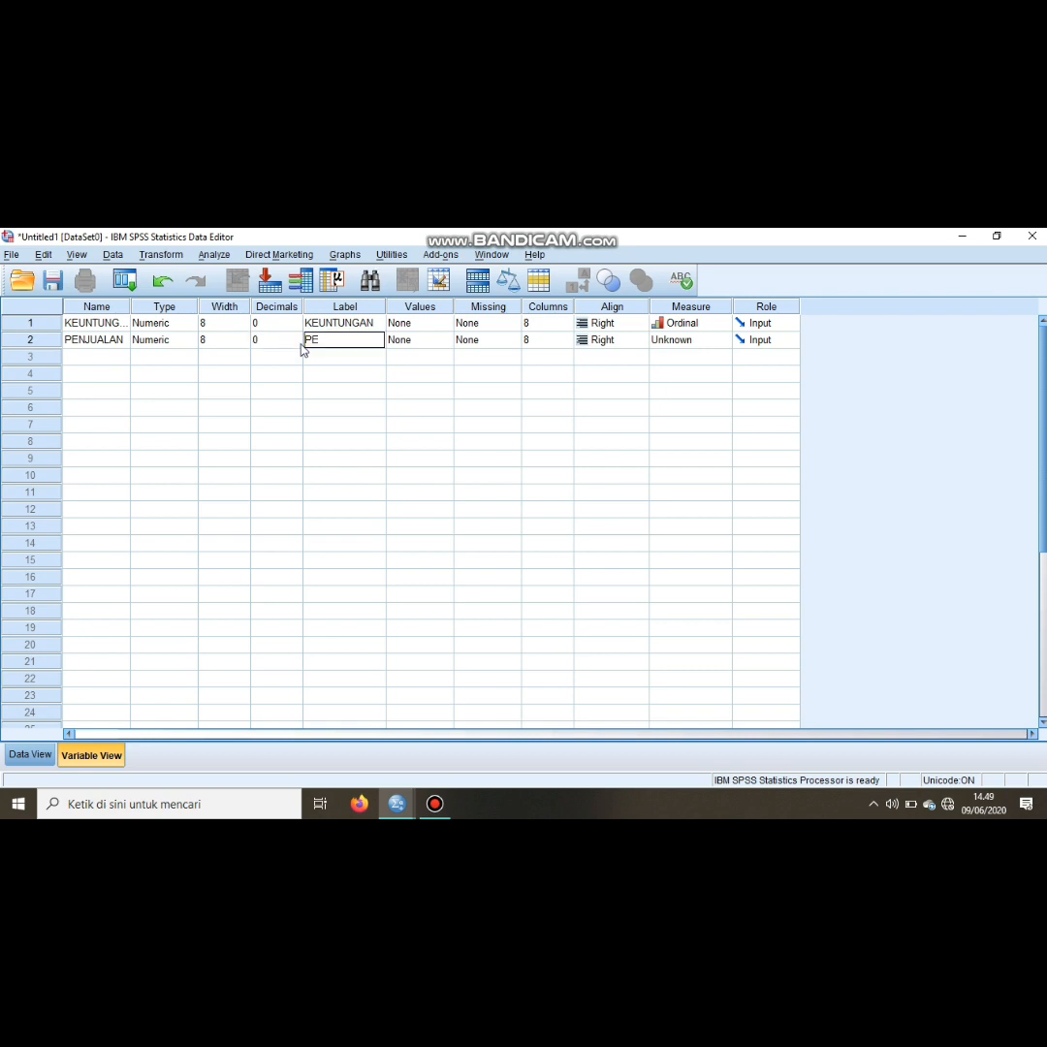
type("NJUALAN")
key("Tab")
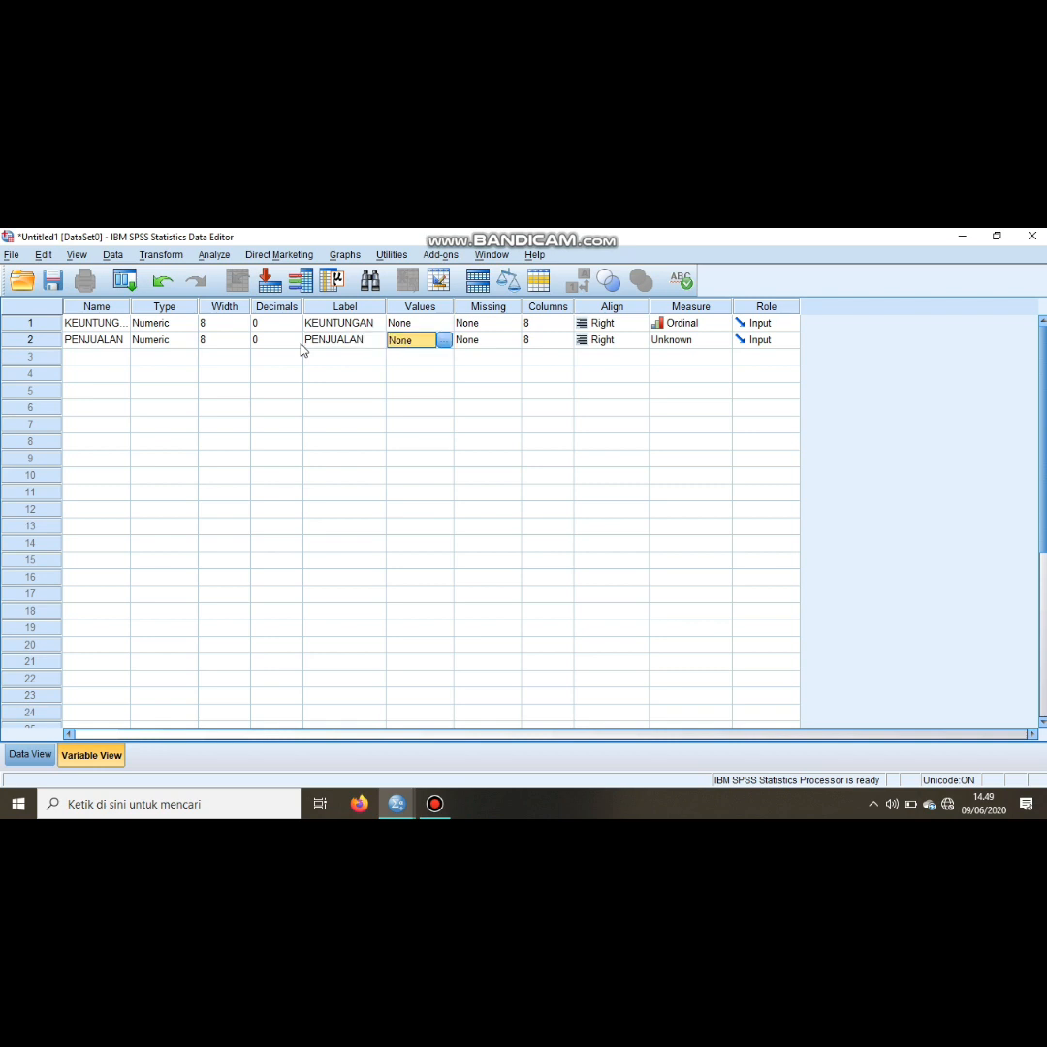
key("Tab")
key("Tab")
key("Tab")
key("Tab")
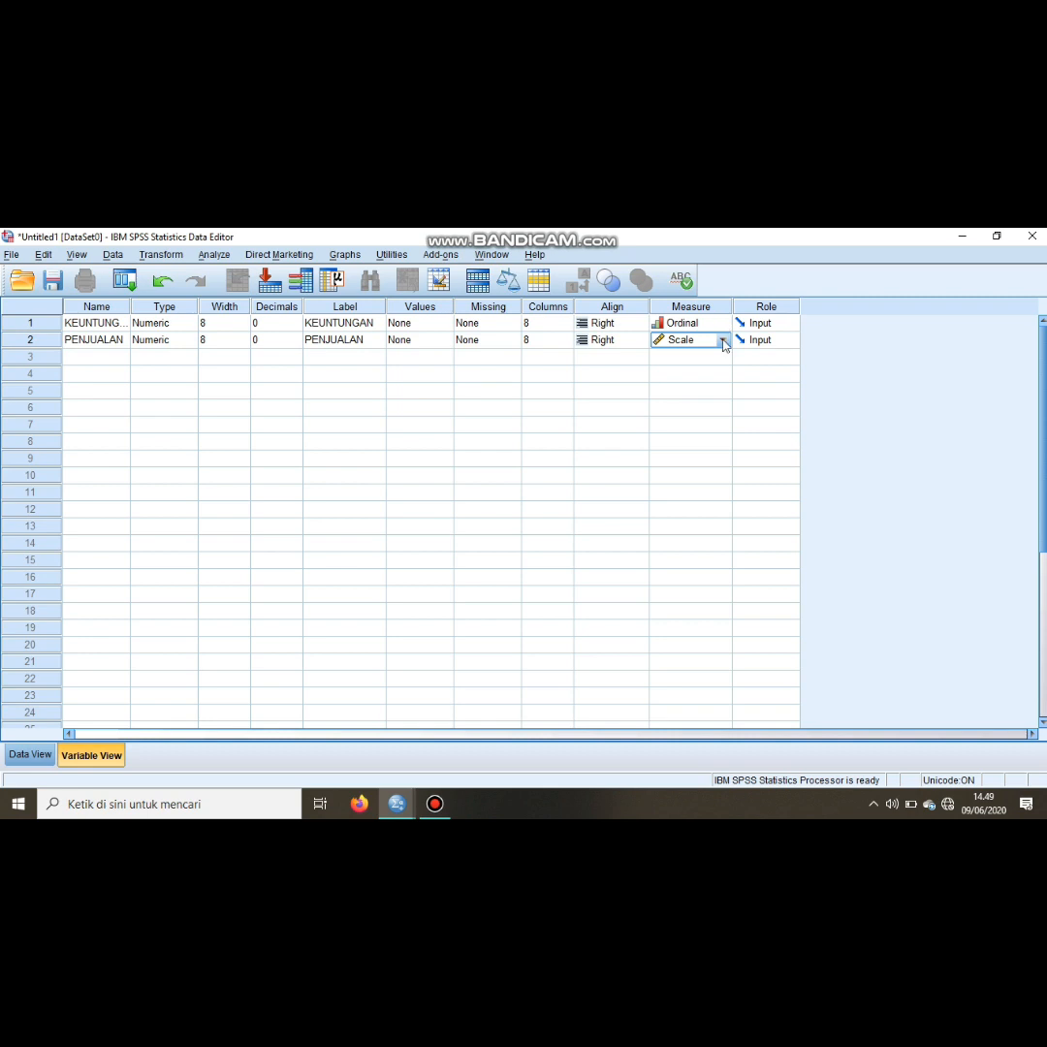
left_click(723, 343)
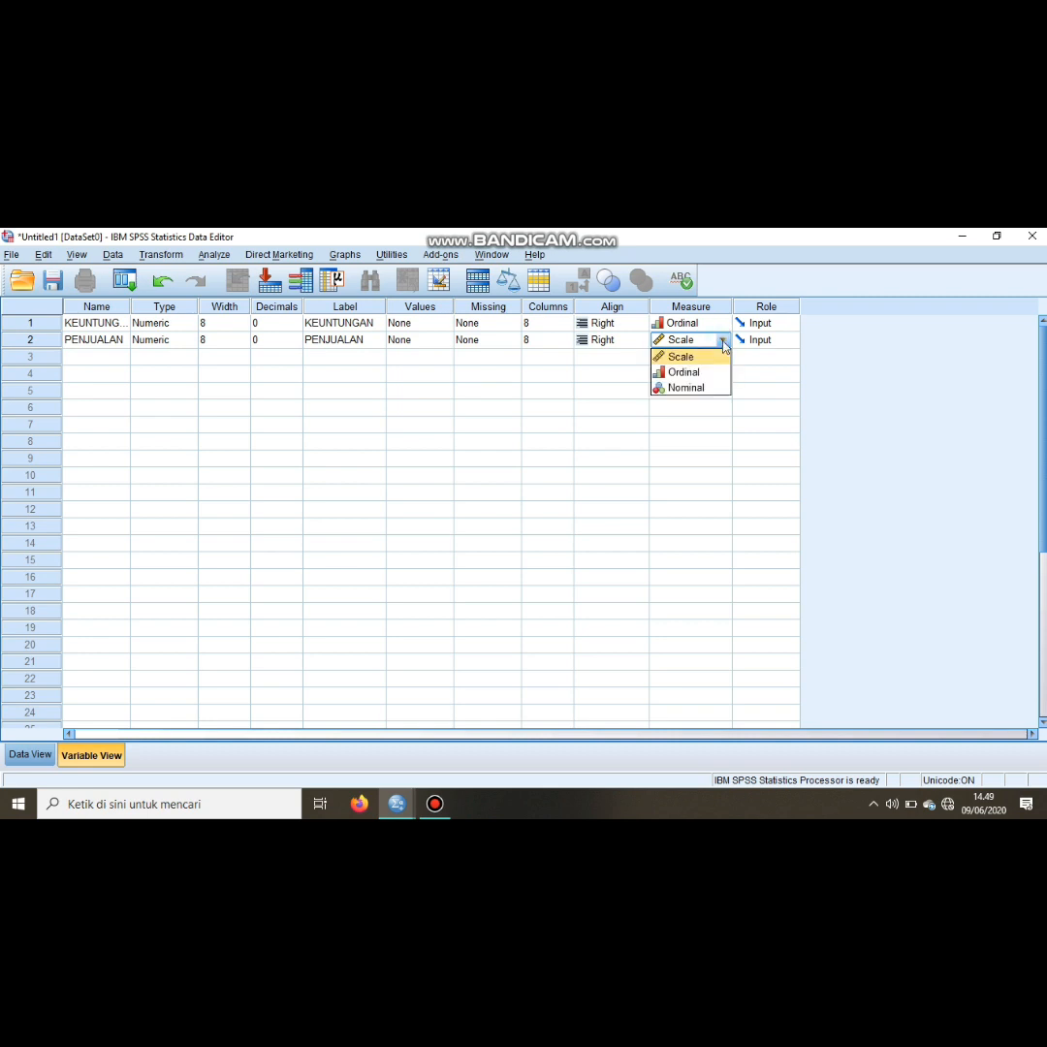
left_click(685, 376)
key("Tab")
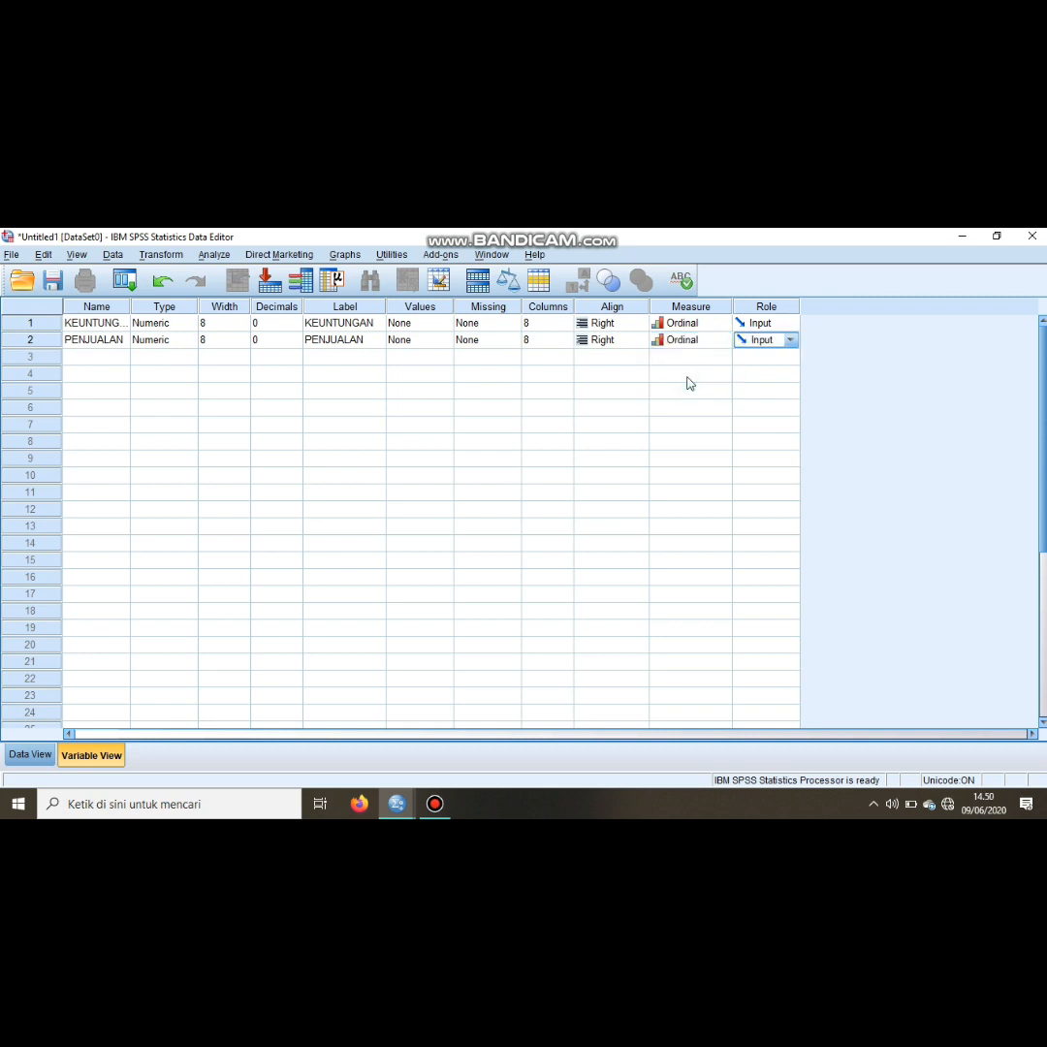
key("Tab")
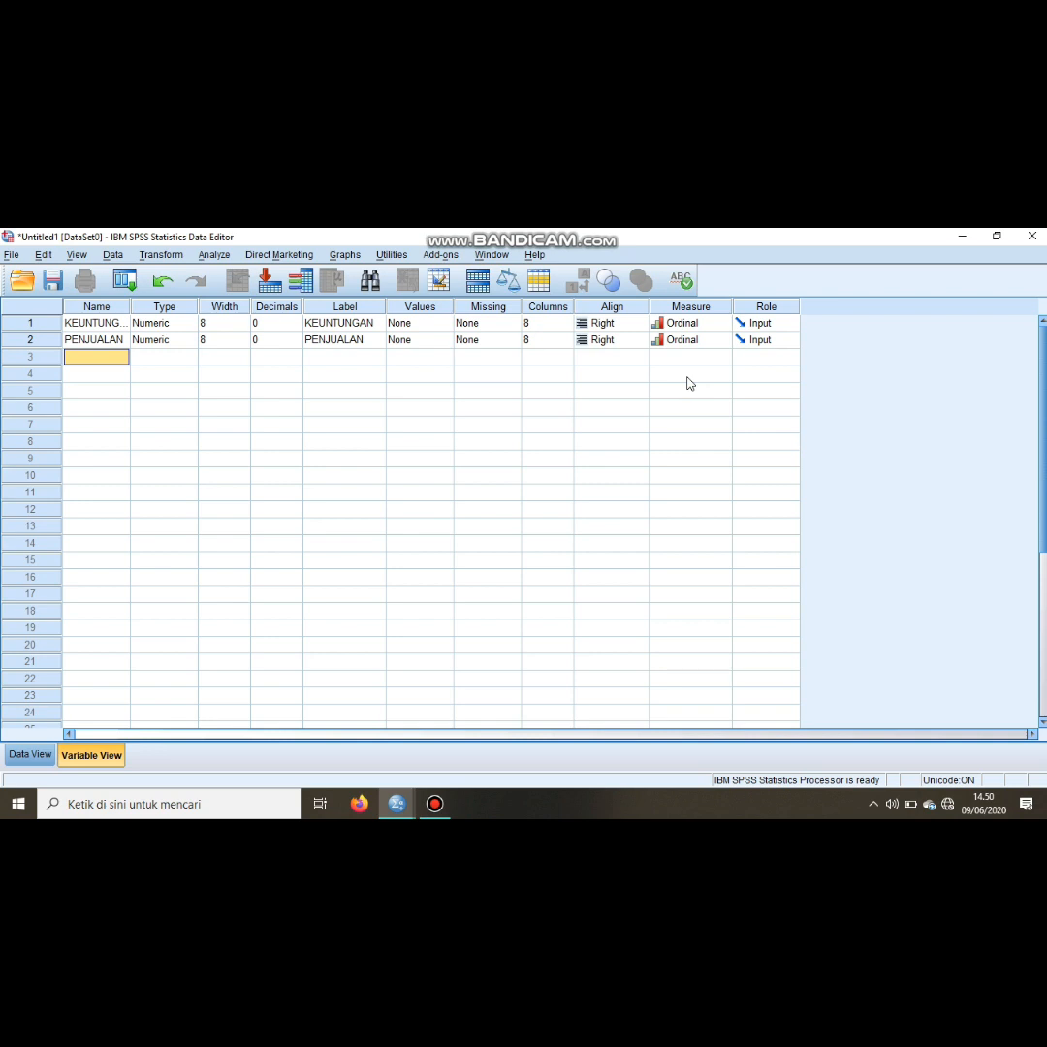
Step: Try to name the third variable BIAYA PROMOSI with a space between the words
type("BIAYA")
type(" PROMOS")
type("I")
key("Tab")
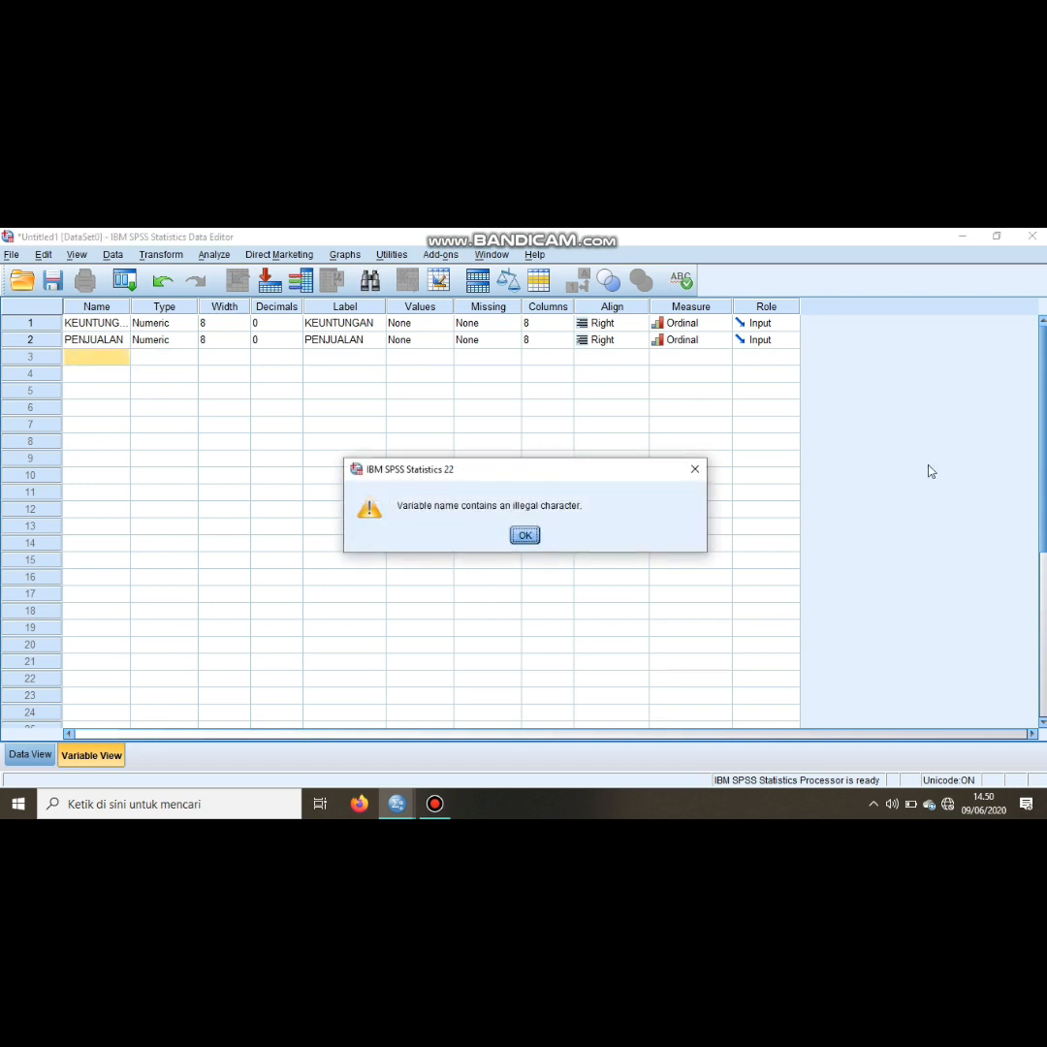
left_click(524, 536)
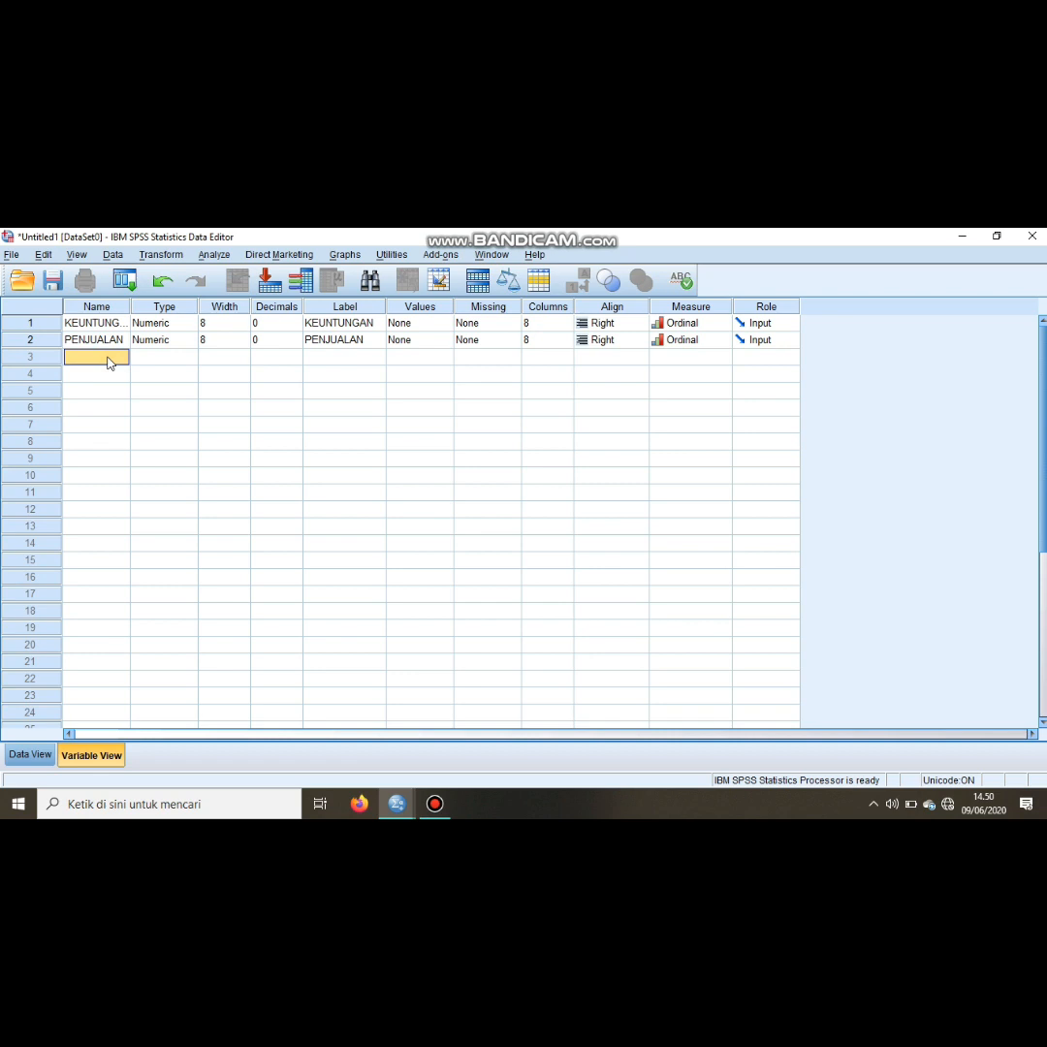
Step: Define the third variable as BIAYA_PROMOSI, numeric with 0 decimals
type("BIAYA")
type("_PROMOS")
key("Tab")
key("Tab")
key("Tab")
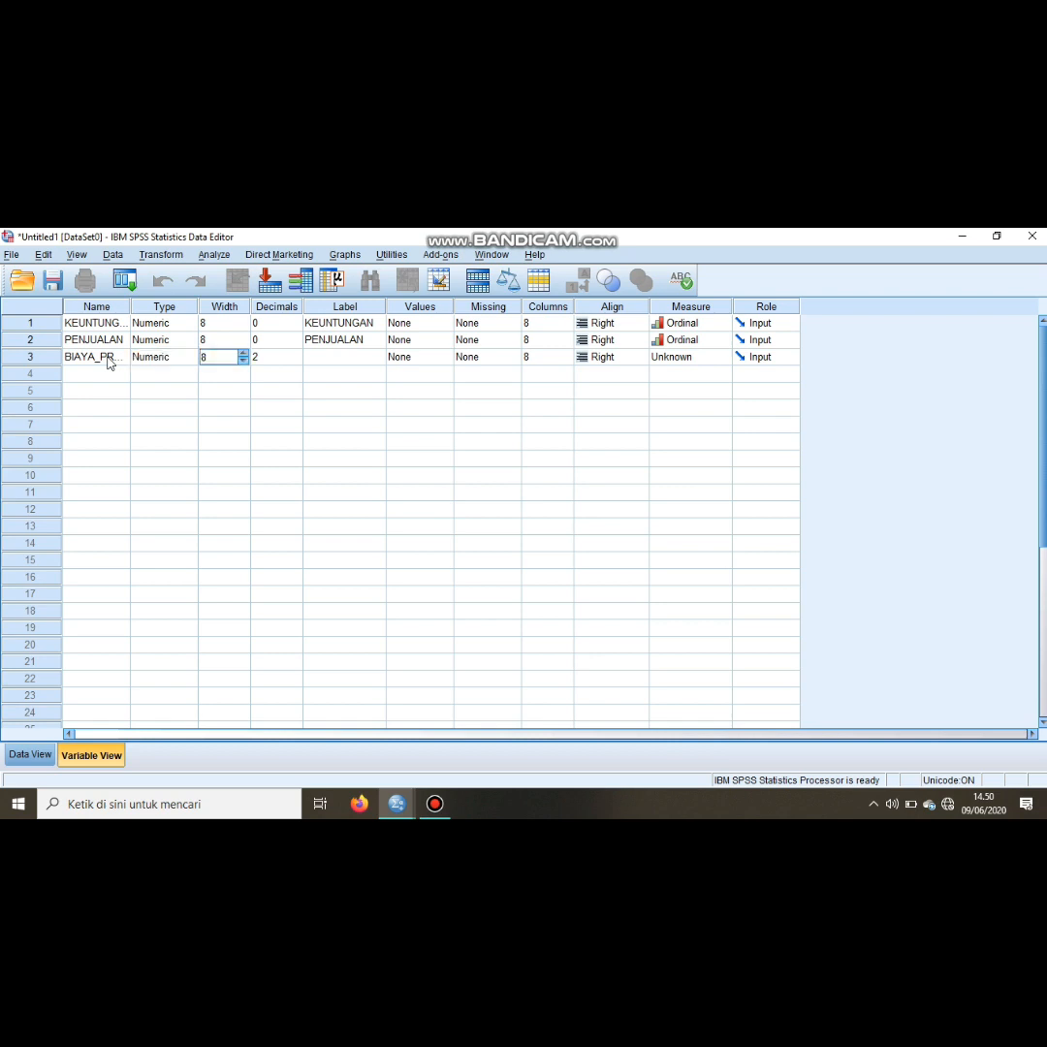
left_click(297, 362)
left_click(296, 362)
key("Tab")
Step: Label the third variable BIAYA PROMOSI and set its measurement level to Ordinal
type("BIAYA")
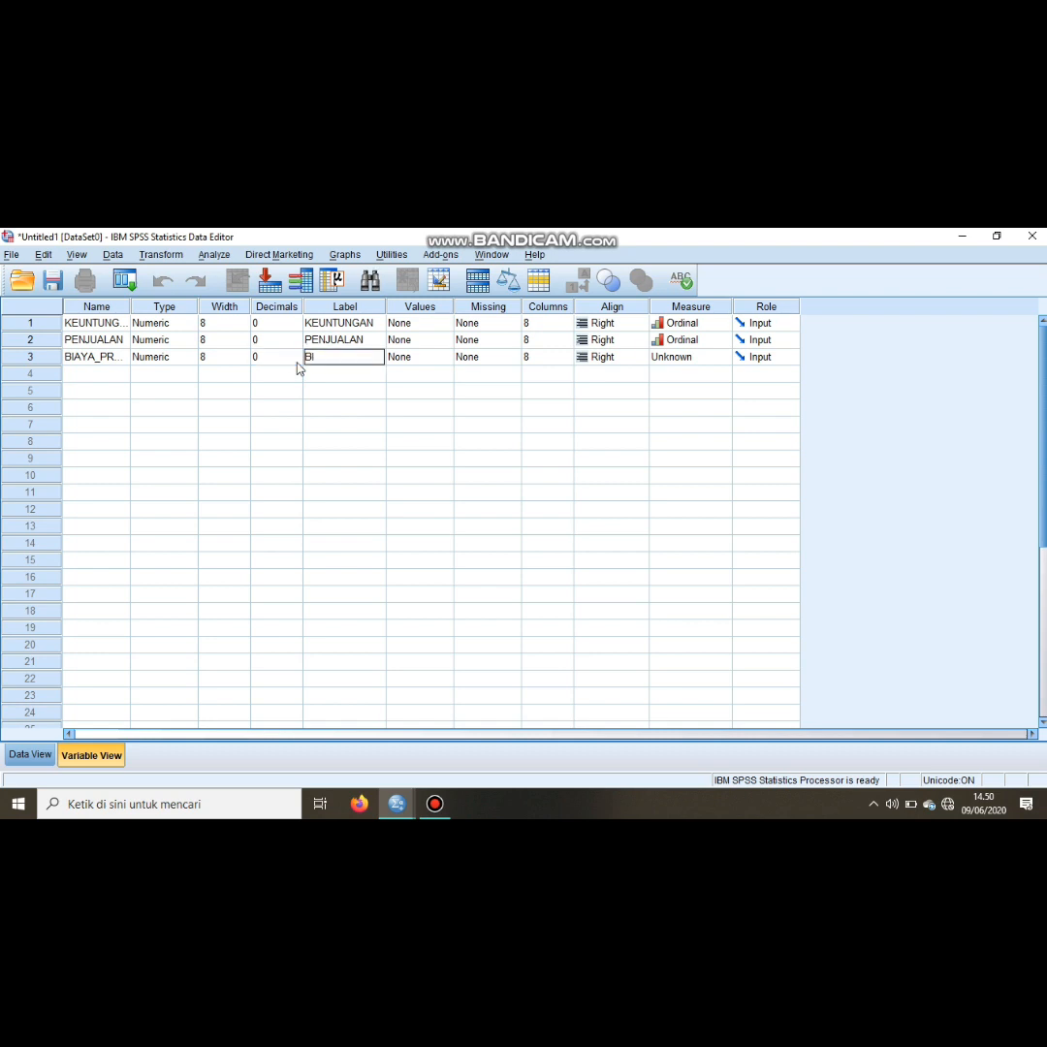
type(" PROMOSI")
key("Tab")
key("Tab")
key("Tab")
key("Tab")
key("Tab")
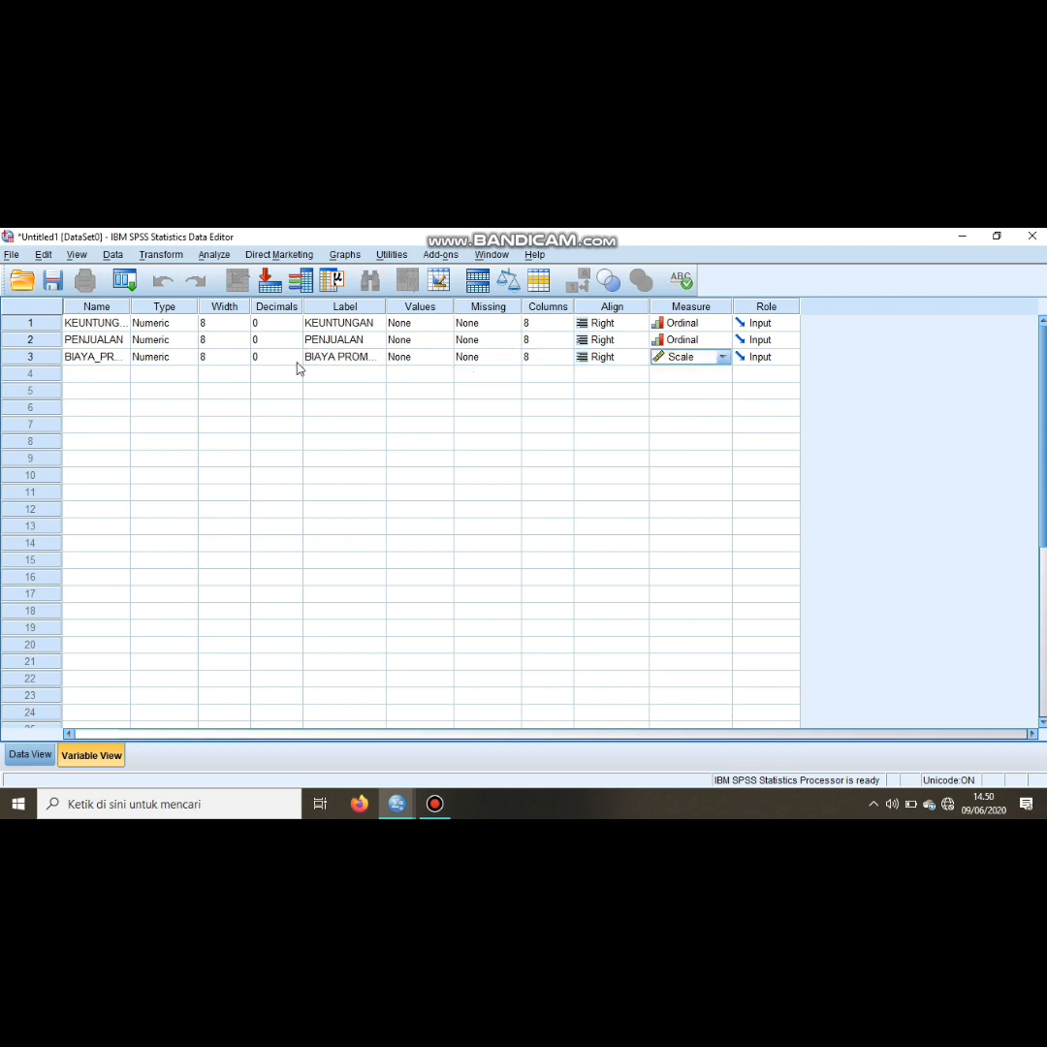
left_click(706, 362)
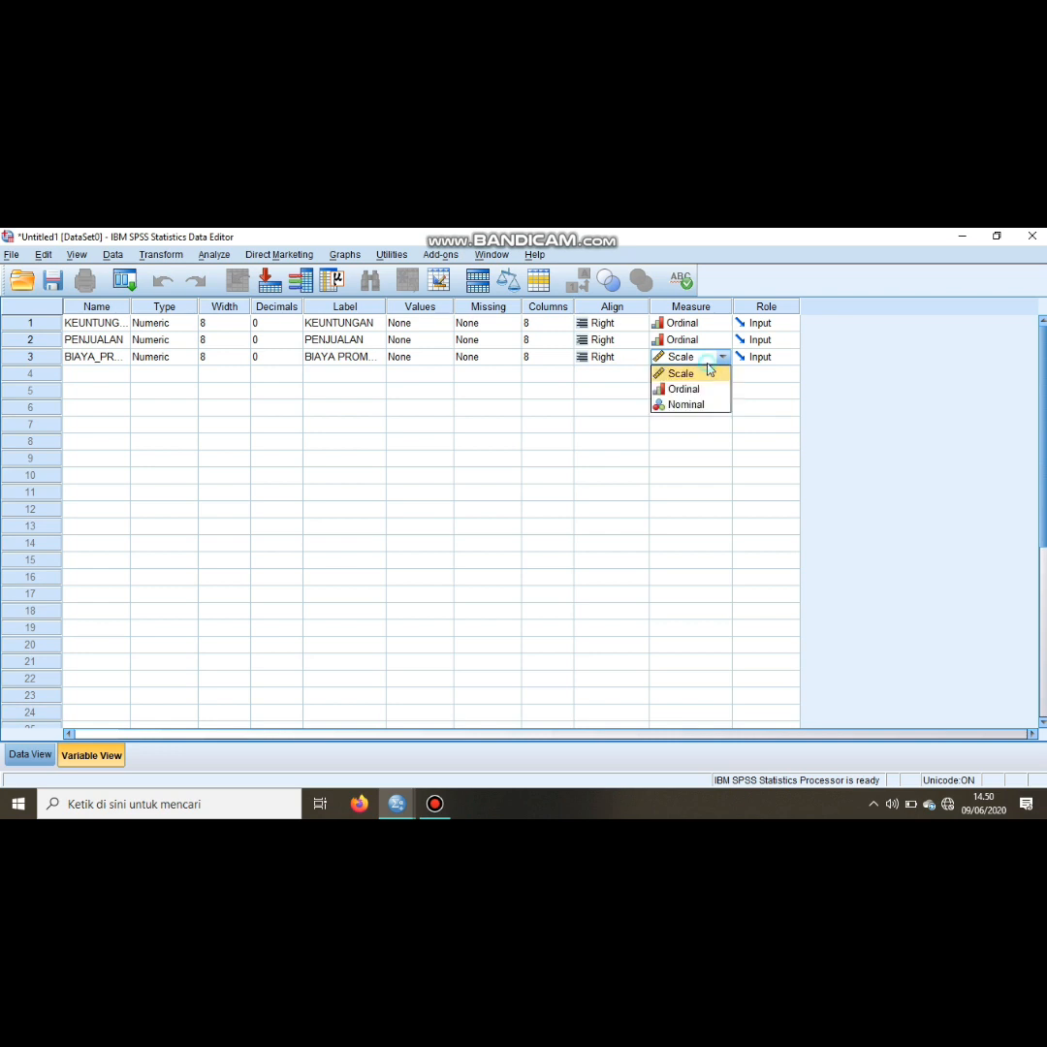
left_click(692, 391)
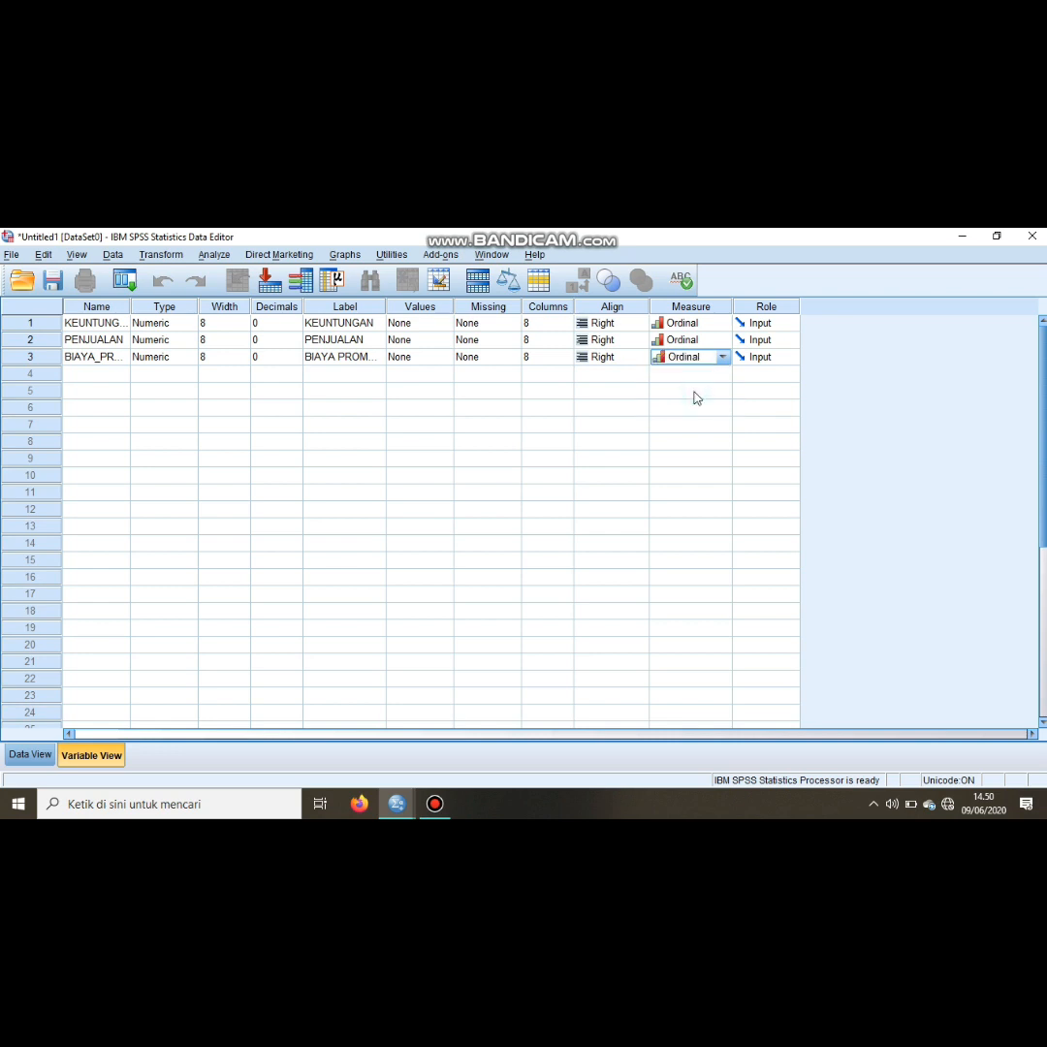
key("Tab")
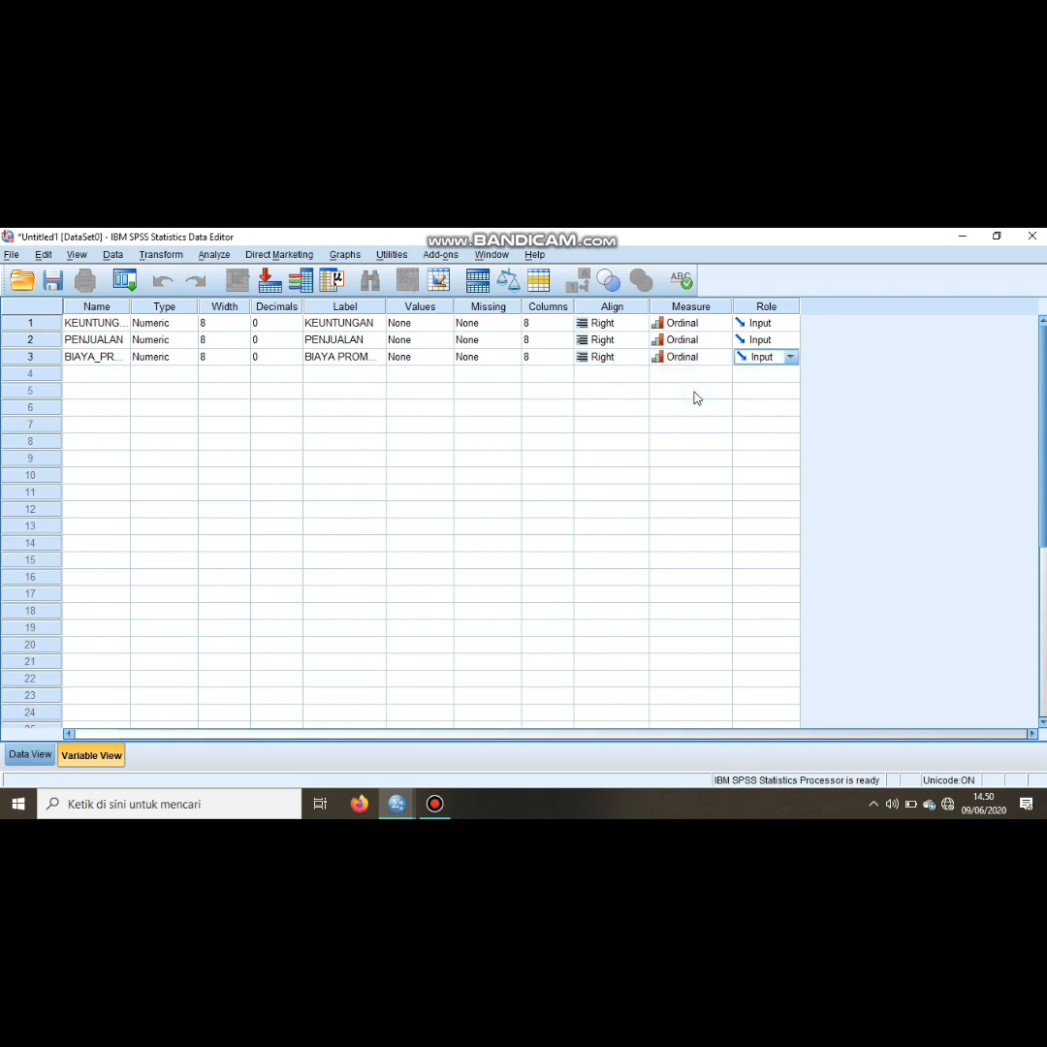
key("Tab")
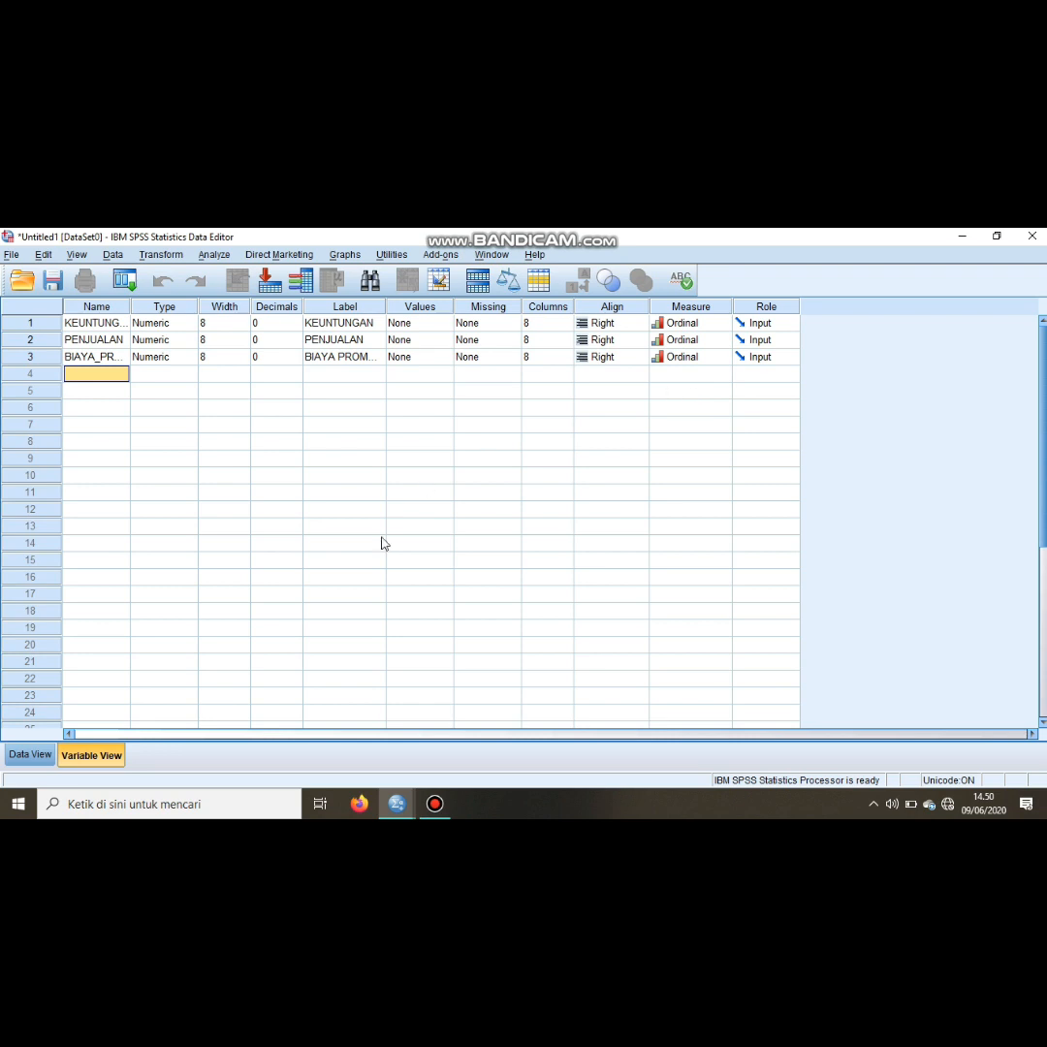
Step: Enter the KEUNTUNGAN data for rows 1 to 4: 150000, 100000, 125000 and 138000
left_click(30, 757)
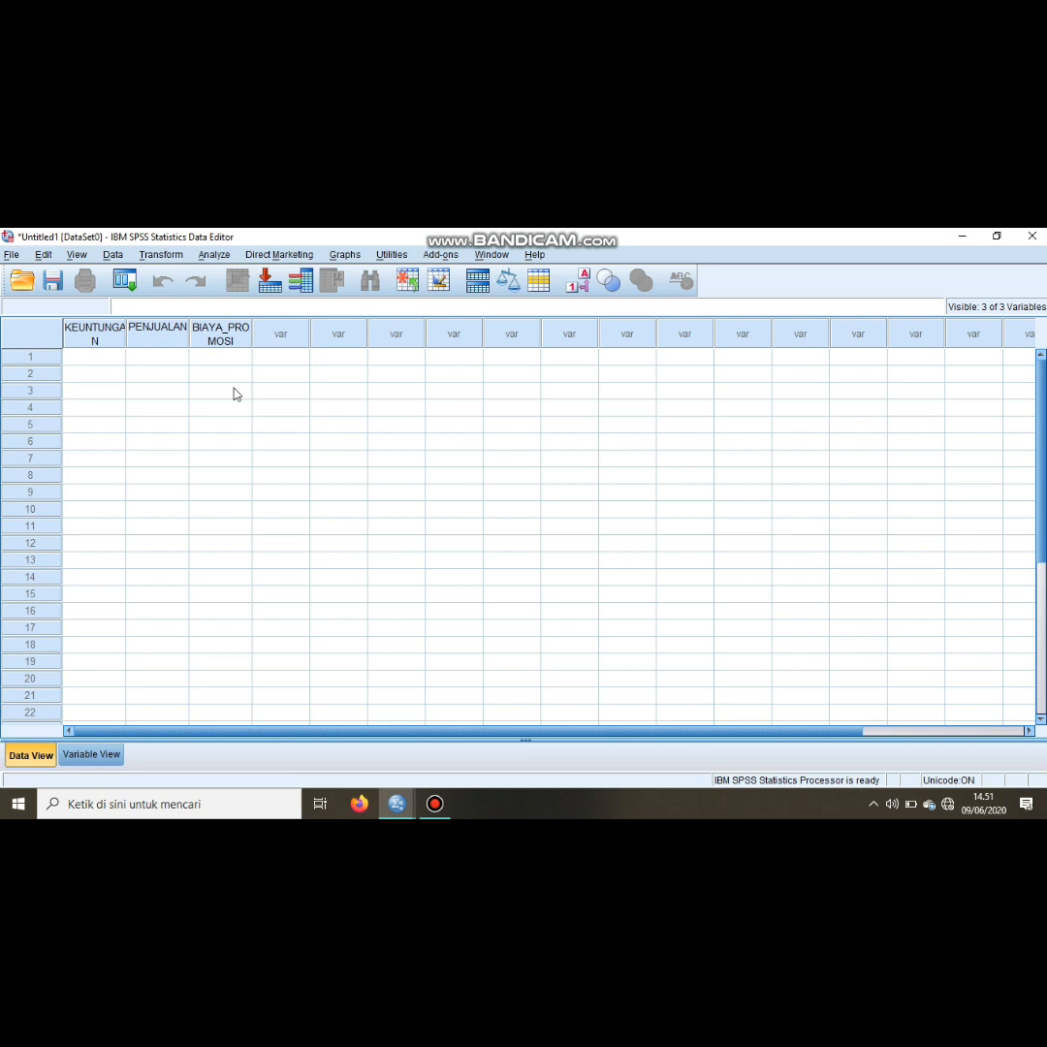
left_click(112, 358)
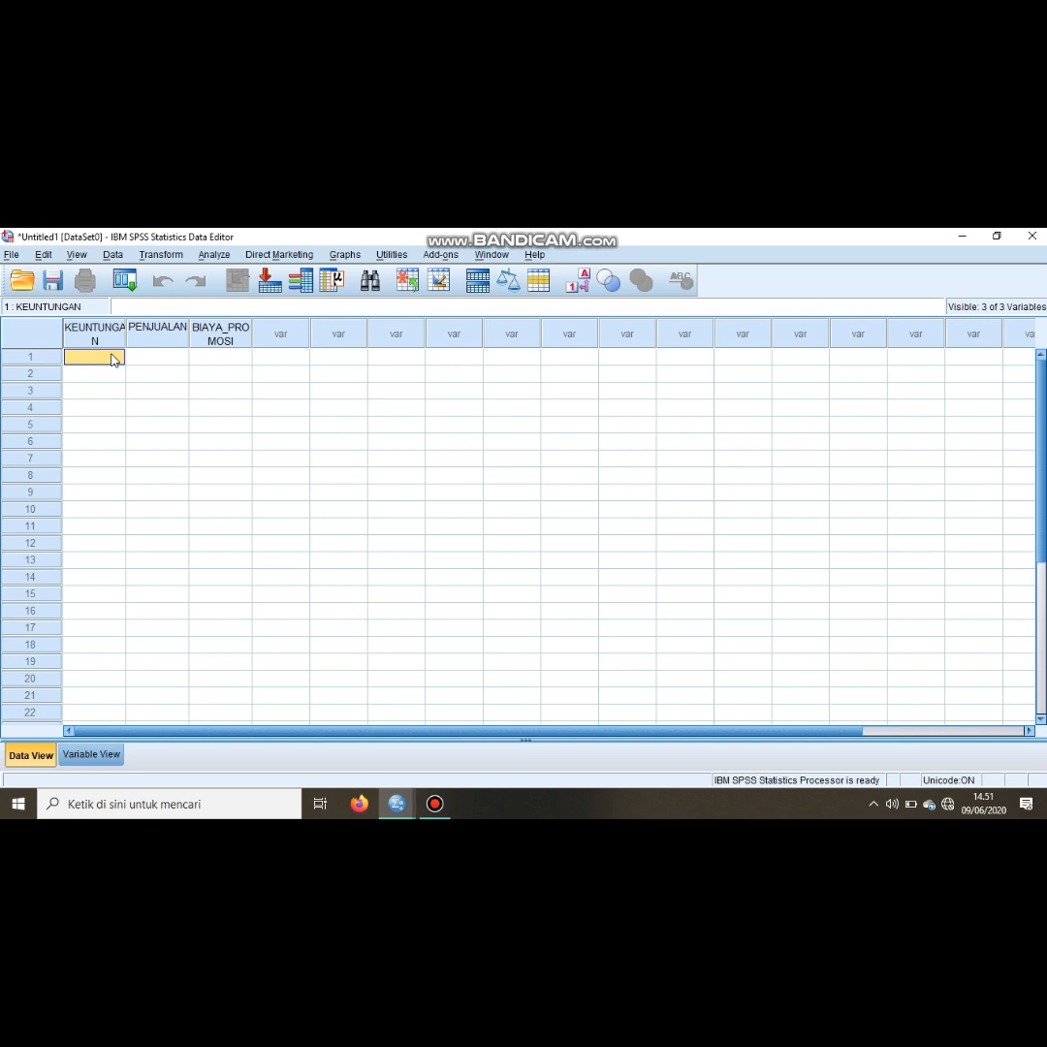
type("150000")
key("Return")
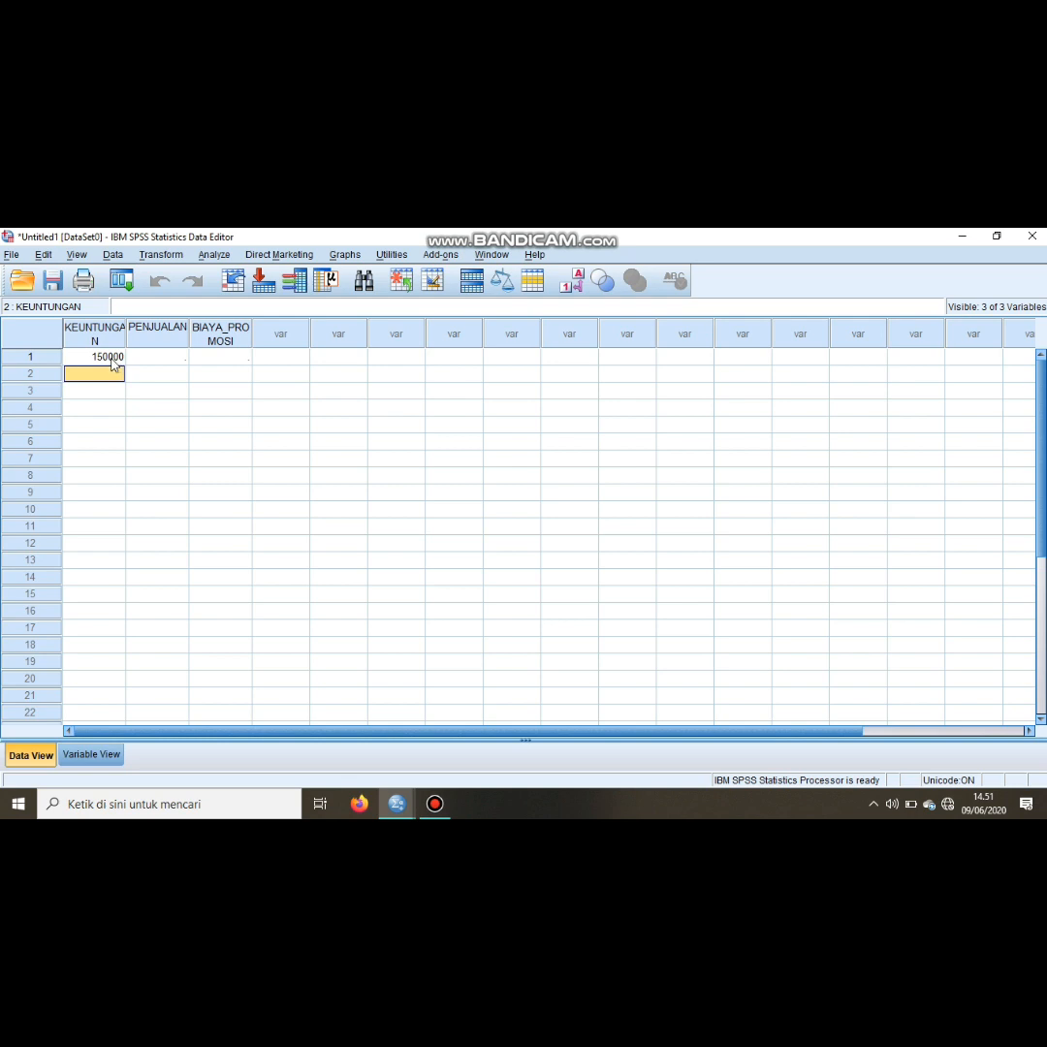
type("100000")
key("Return")
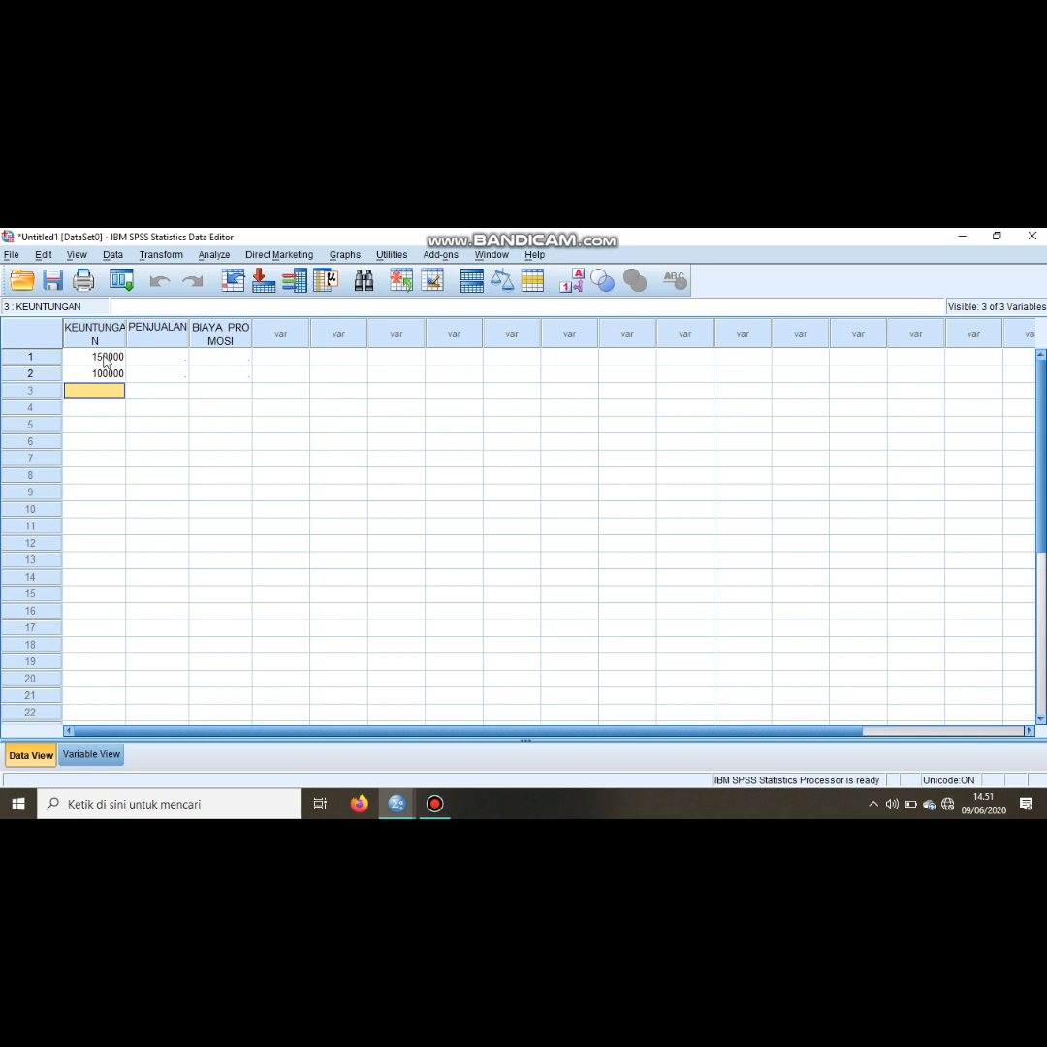
type("125000")
key("Return")
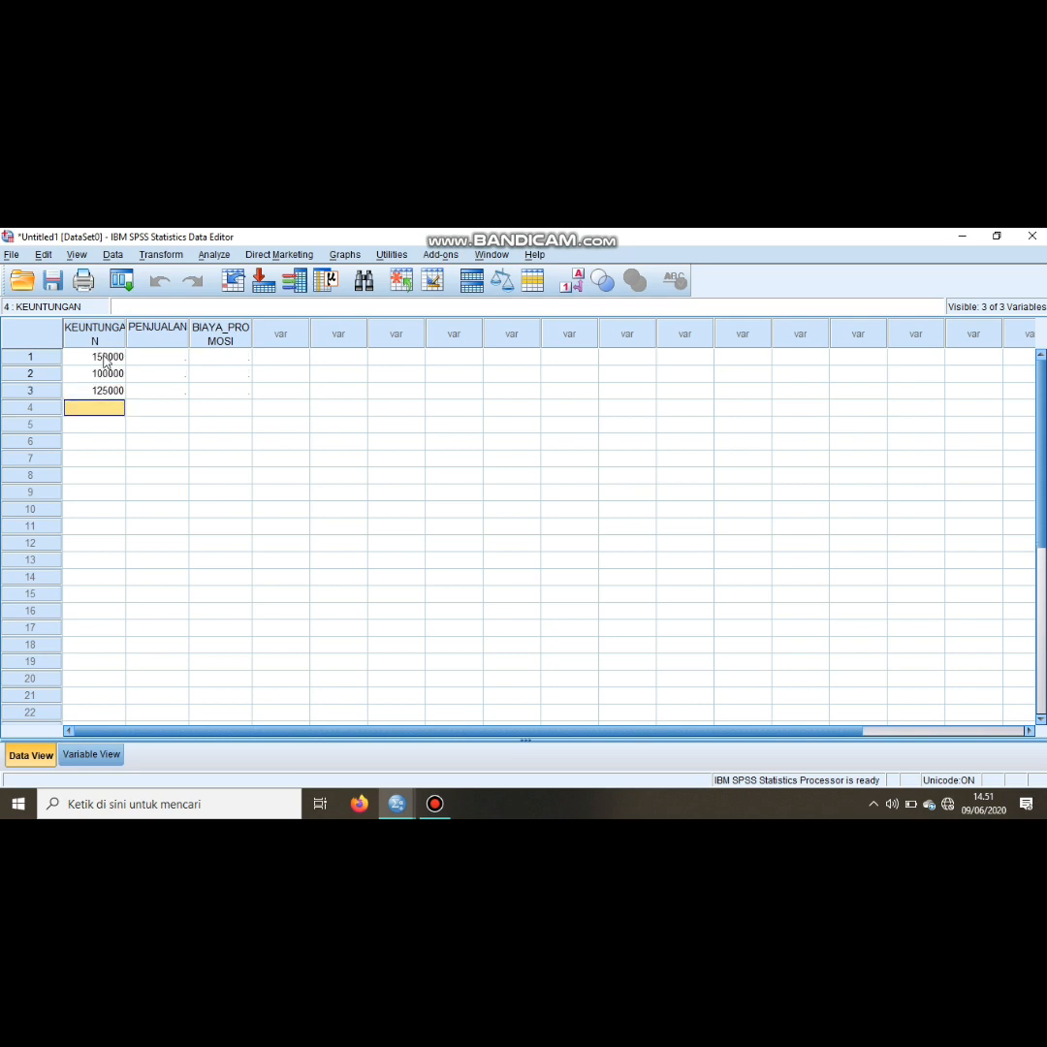
type("13800")
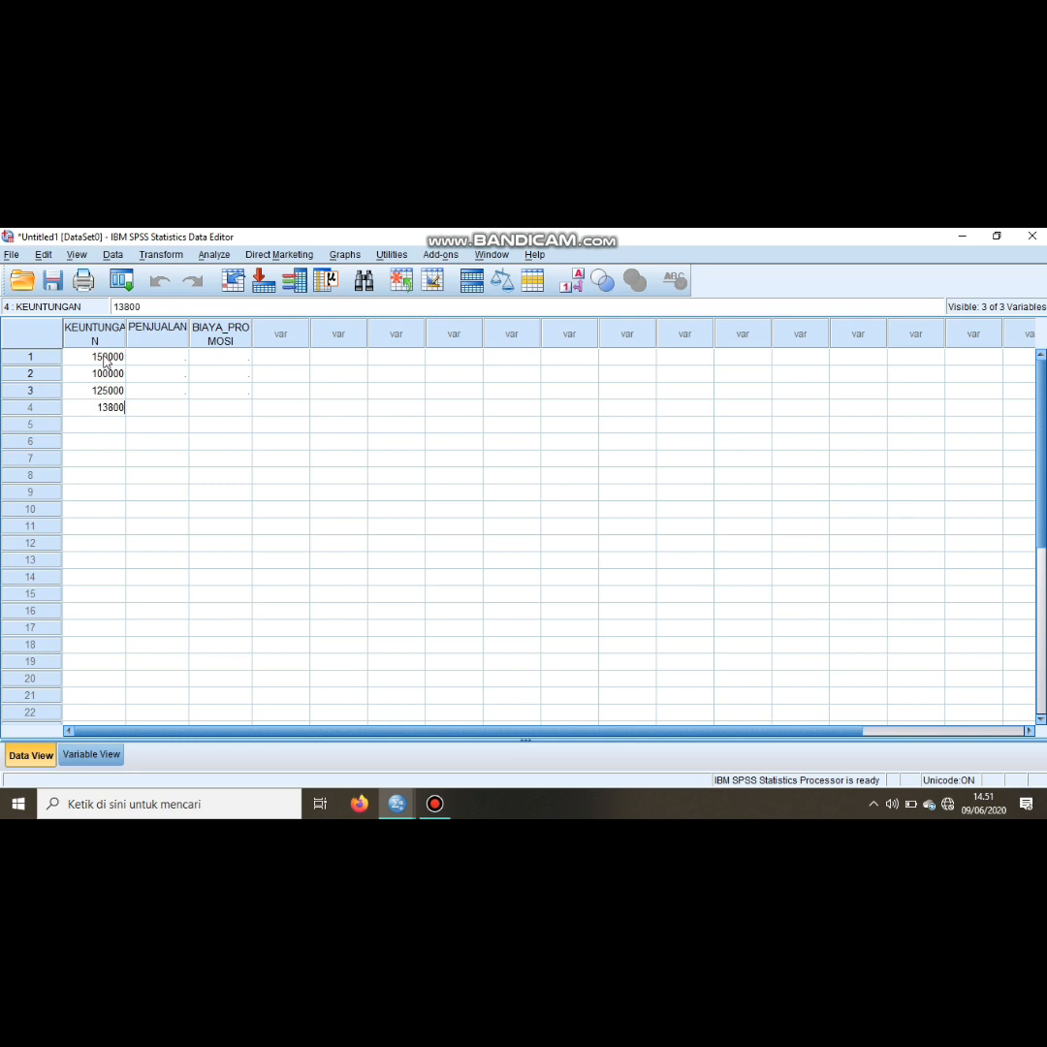
type("0")
key("Return")
Step: Fill rows 5 to 8 of KEUNTUNGAN with 140000, 155000, 160000 and 165000
type("140000")
key("Return")
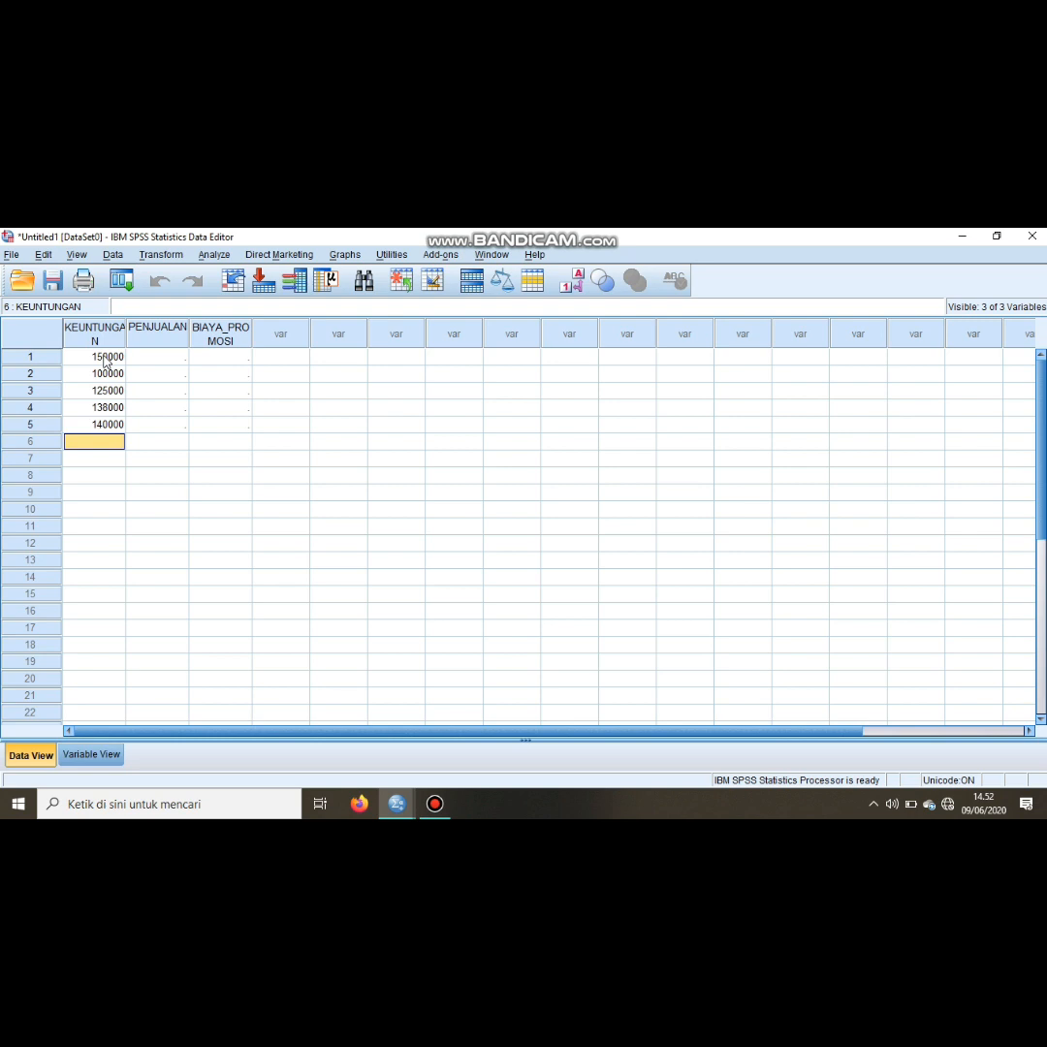
type("155000")
key("Return")
type("160")
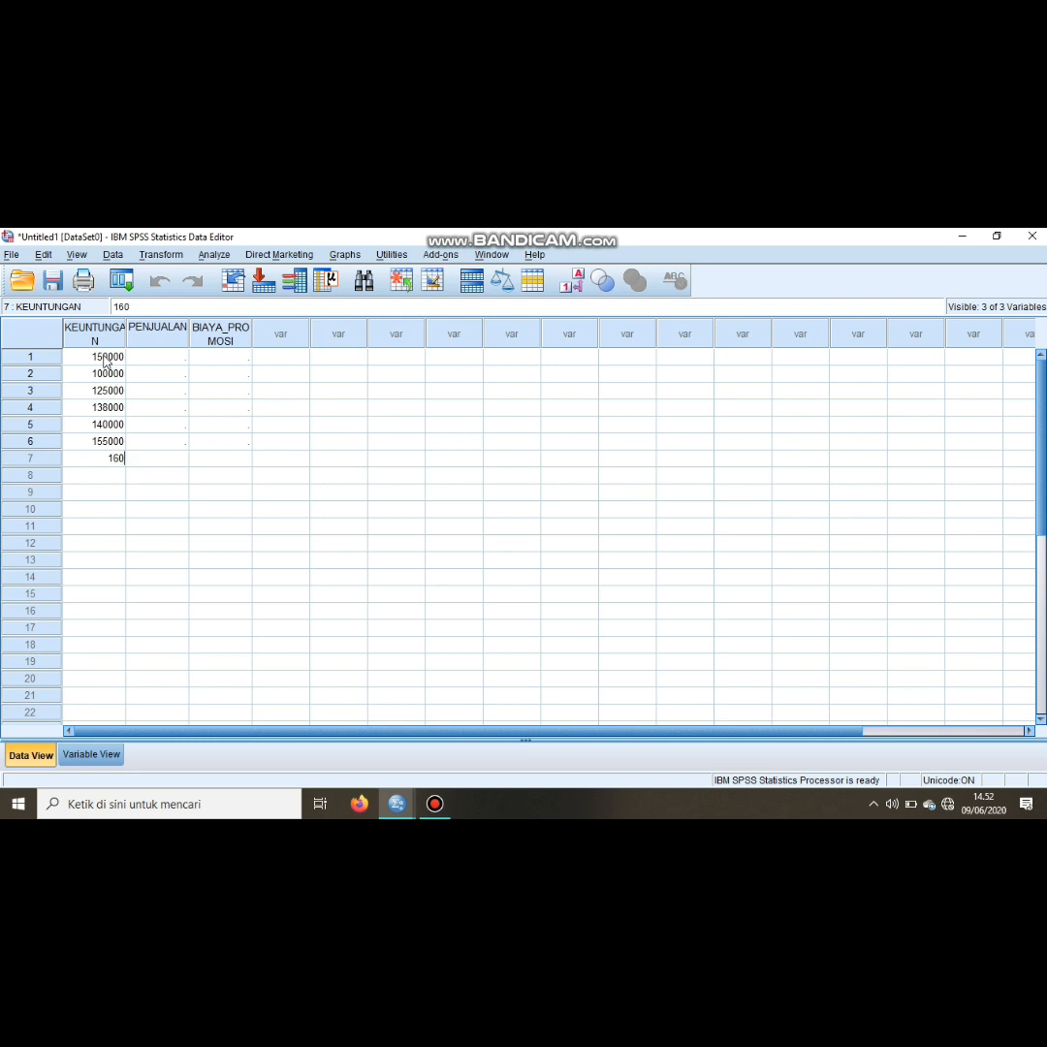
type("000")
key("Return")
type("165000")
key("Return")
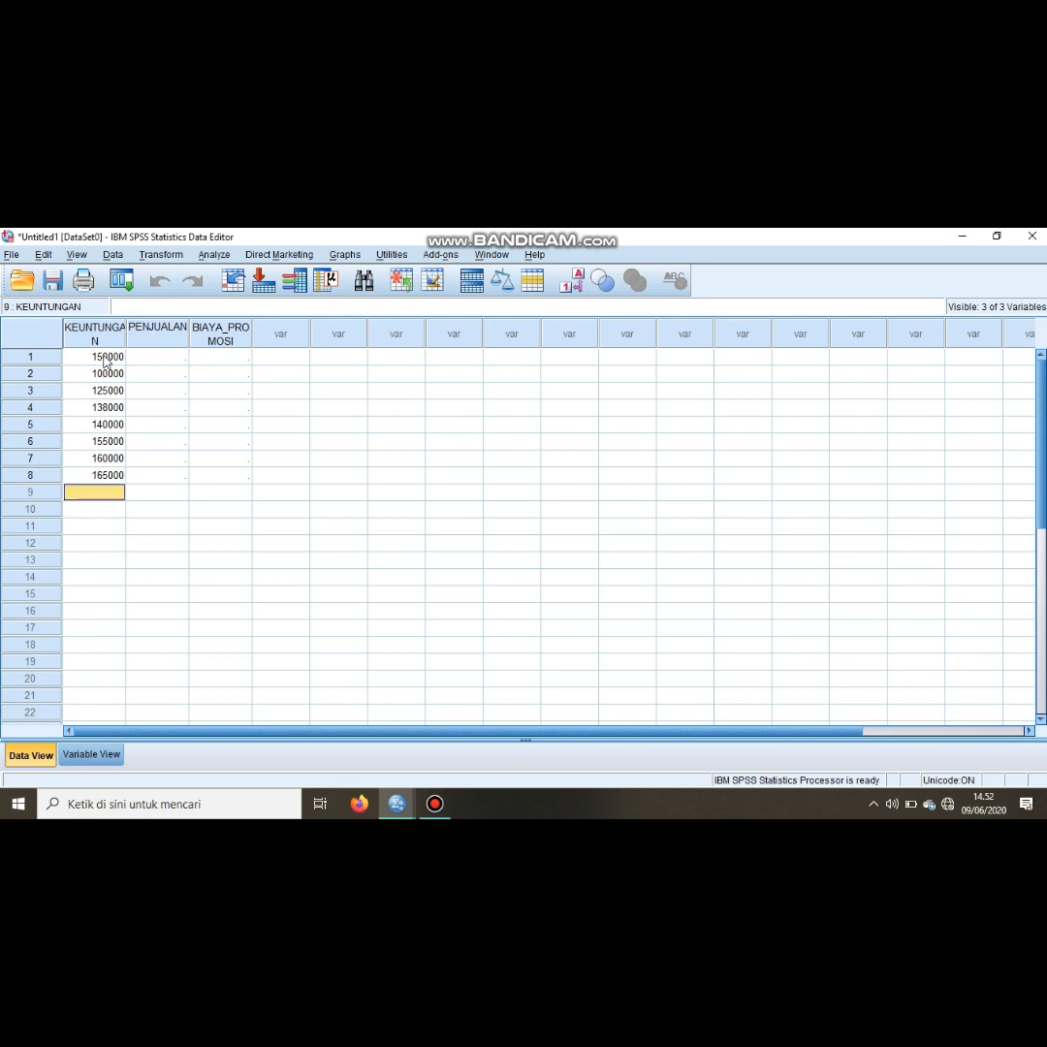
Step: Fill rows 9 to 12 of KEUNTUNGAN with 165000, 170000, 175000 and 180000
type("165000")
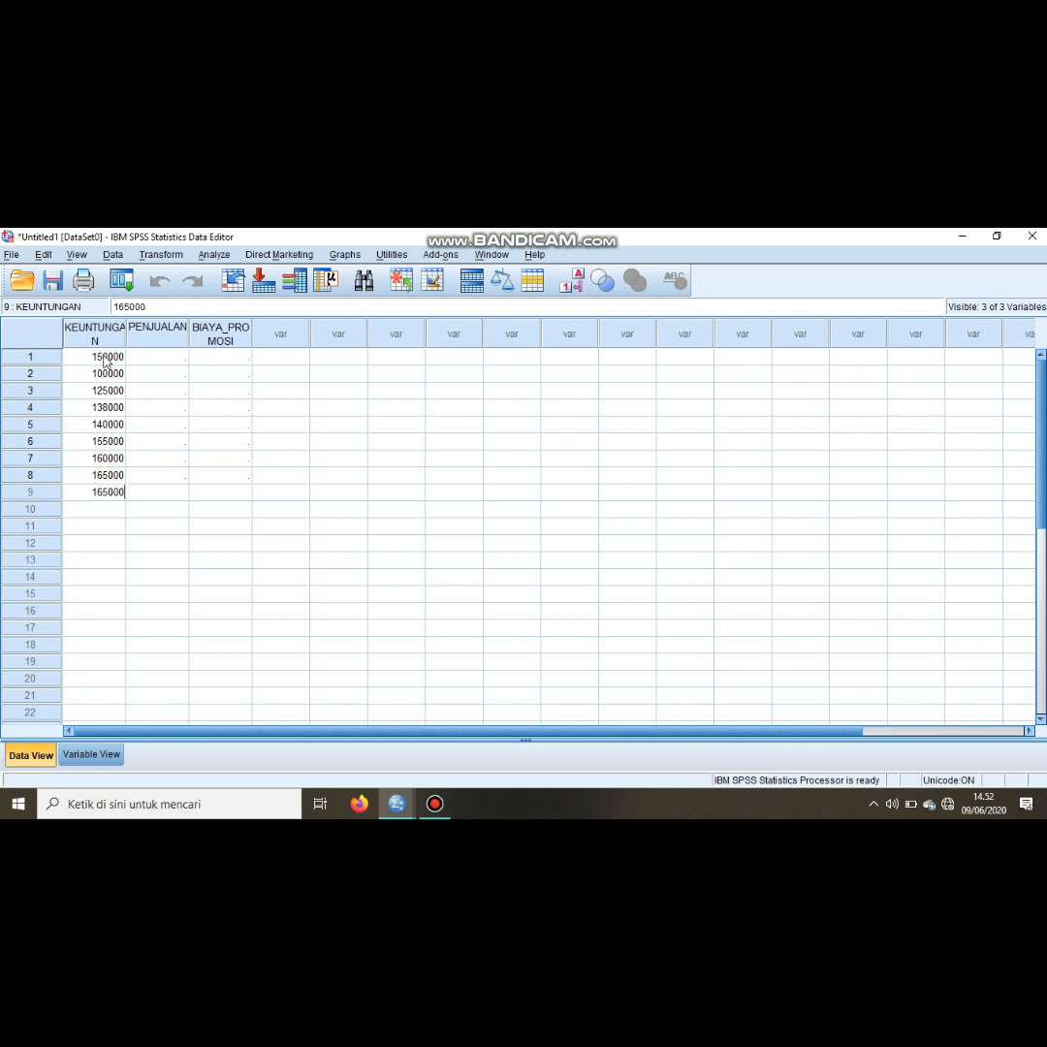
key("Return")
type("170000")
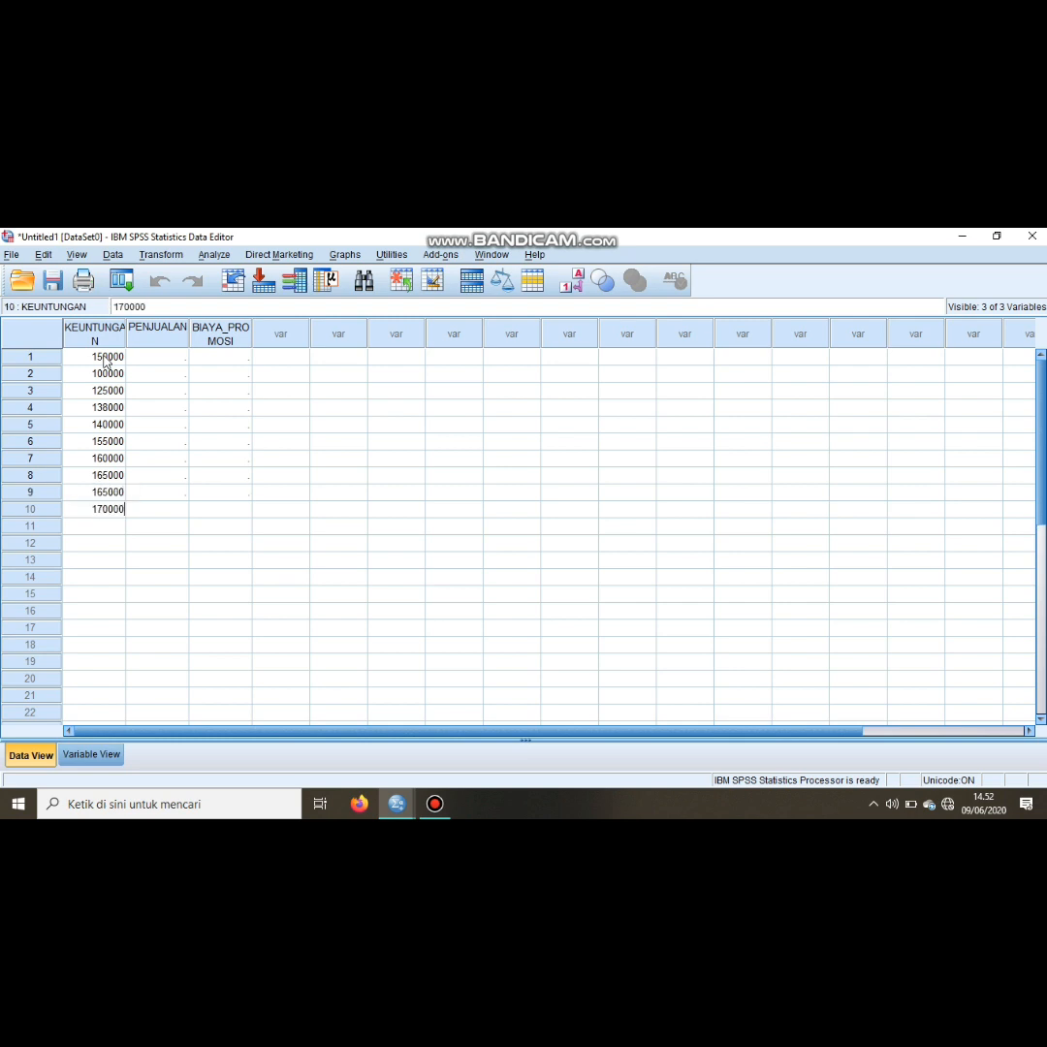
key("Return")
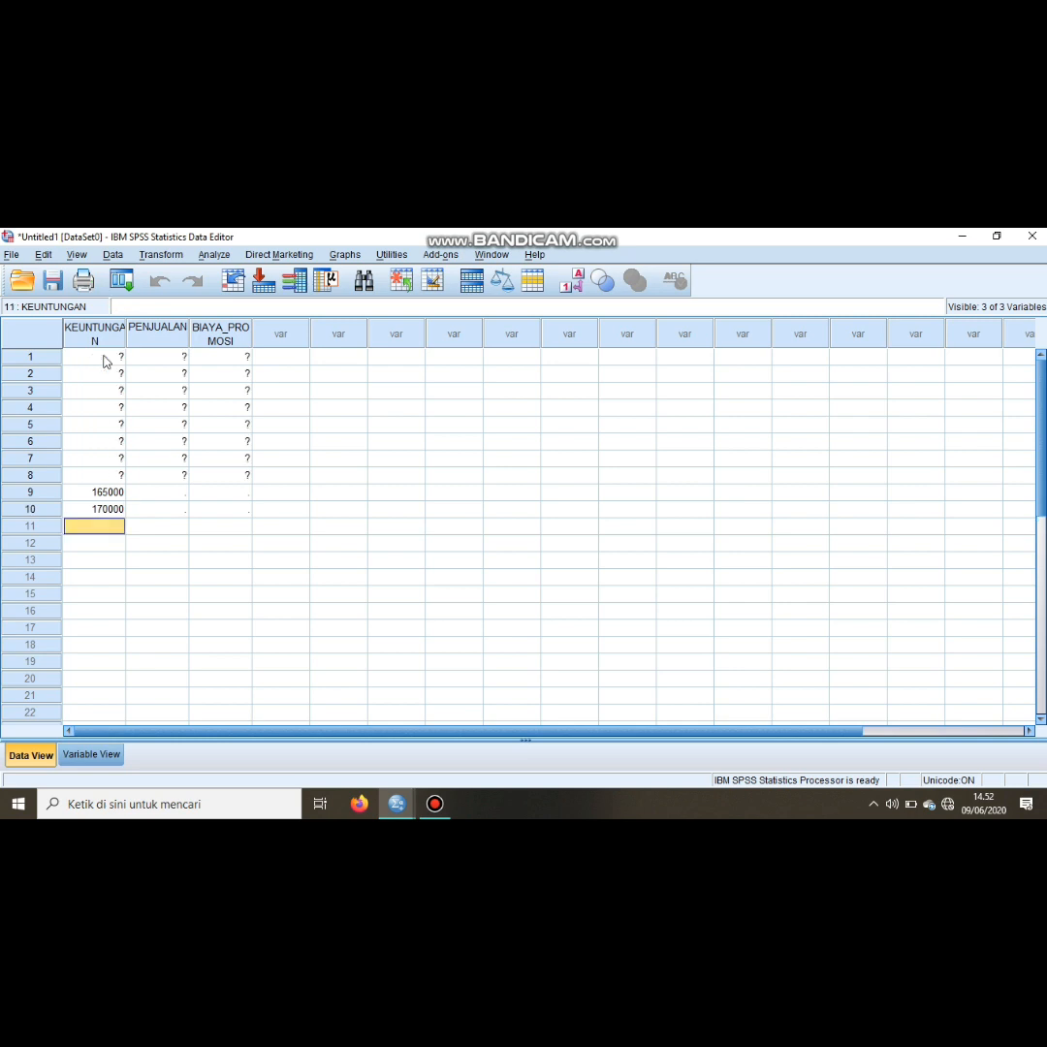
type("17")
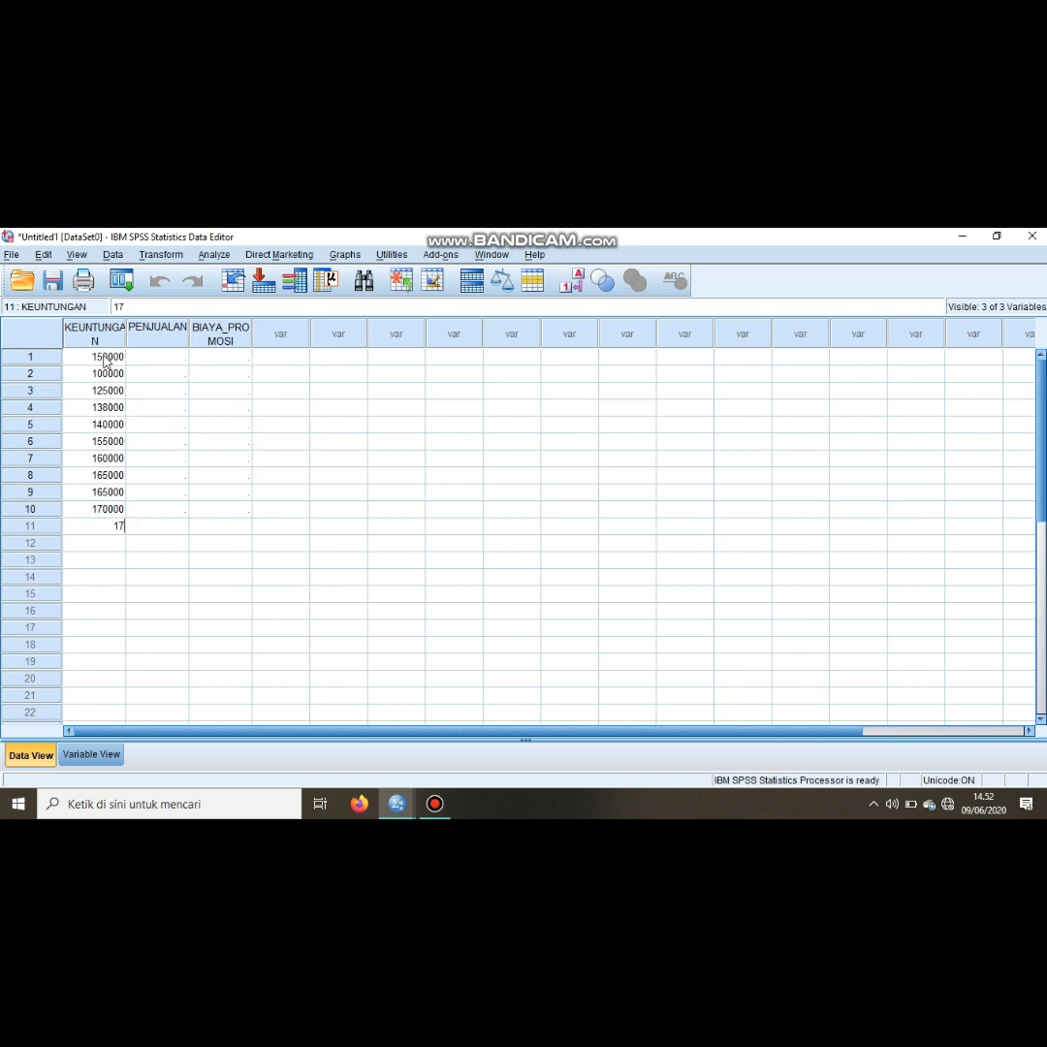
type("5000")
key("Return")
type("180000")
key("Return")
Step: Fill rows 13 to 16 of KEUNTUNGAN with 185000, 185000, 190000 and 195000
type("185000")
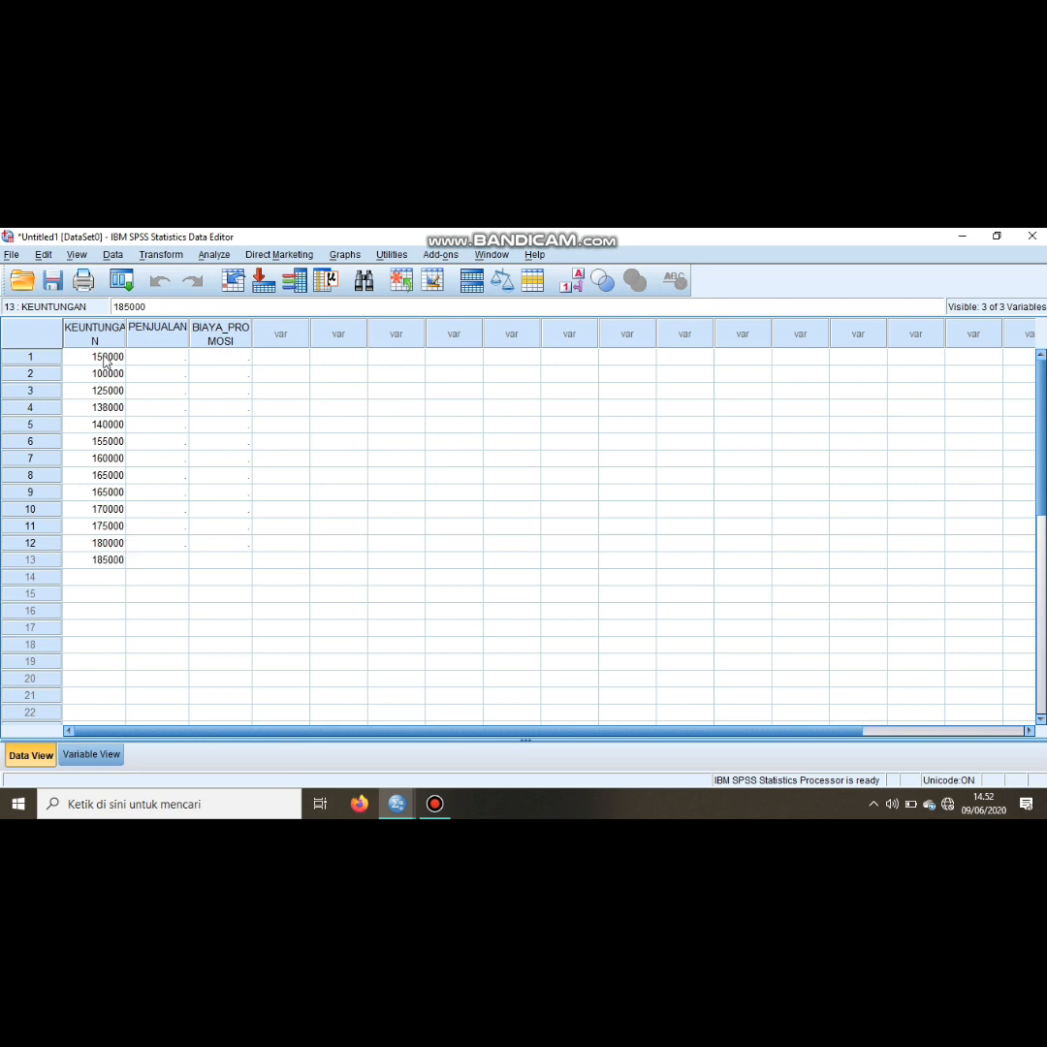
key("Return")
type("185000")
key("Return")
type("190000")
key("Return")
type("19")
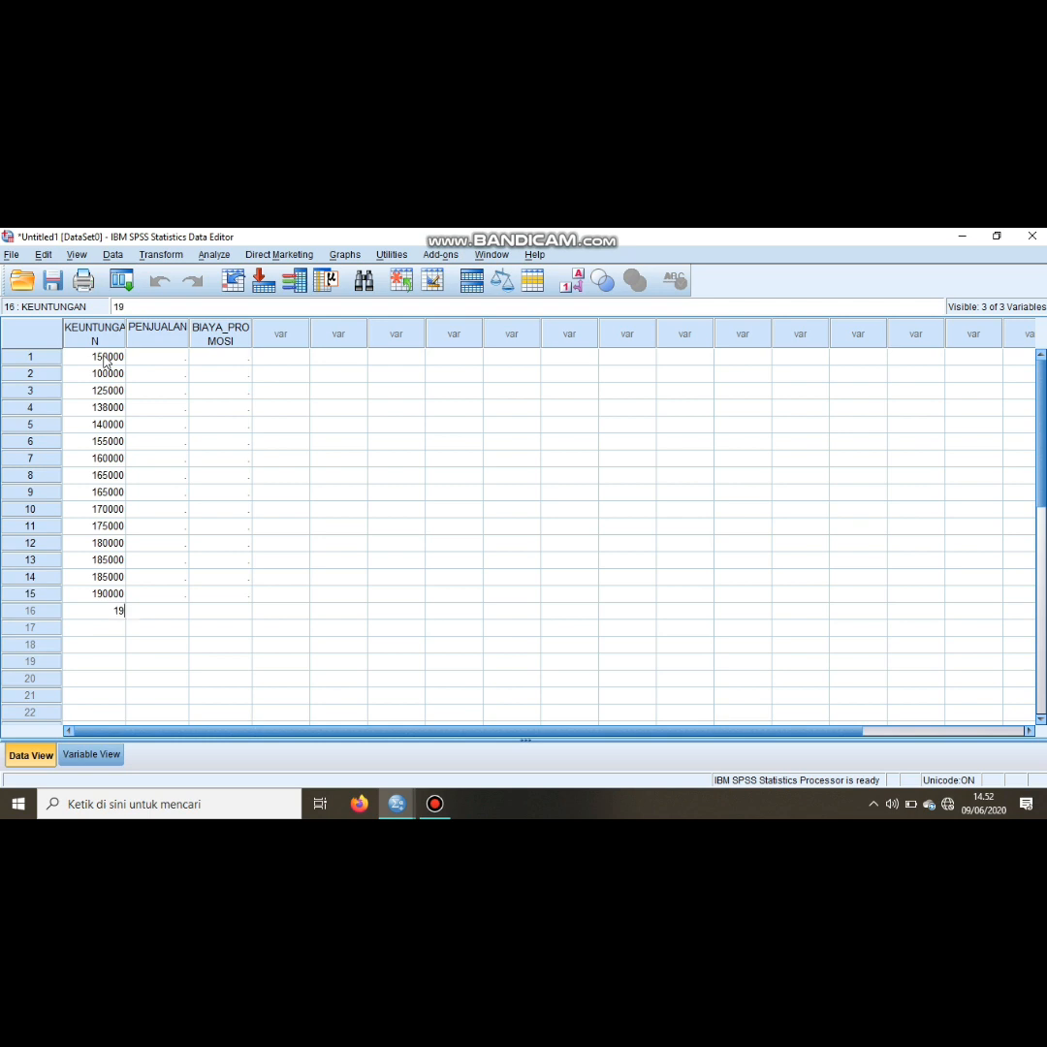
type("5000")
key("Return")
Step: Fill rows 17 to 20 of KEUNTUNGAN with 200000, 250000, 300000 and 350000
type("200000")
key("Return")
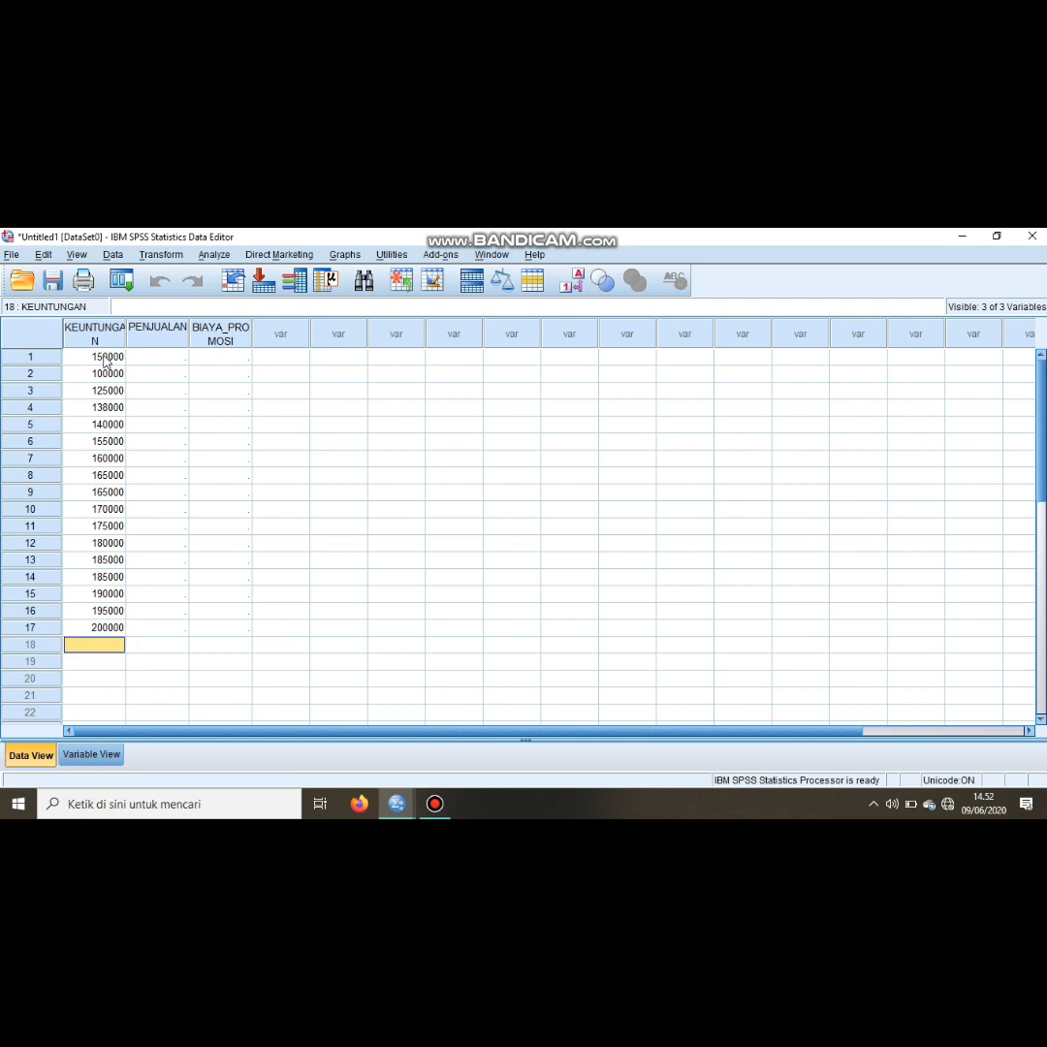
type("250000")
key("Return")
type("3")
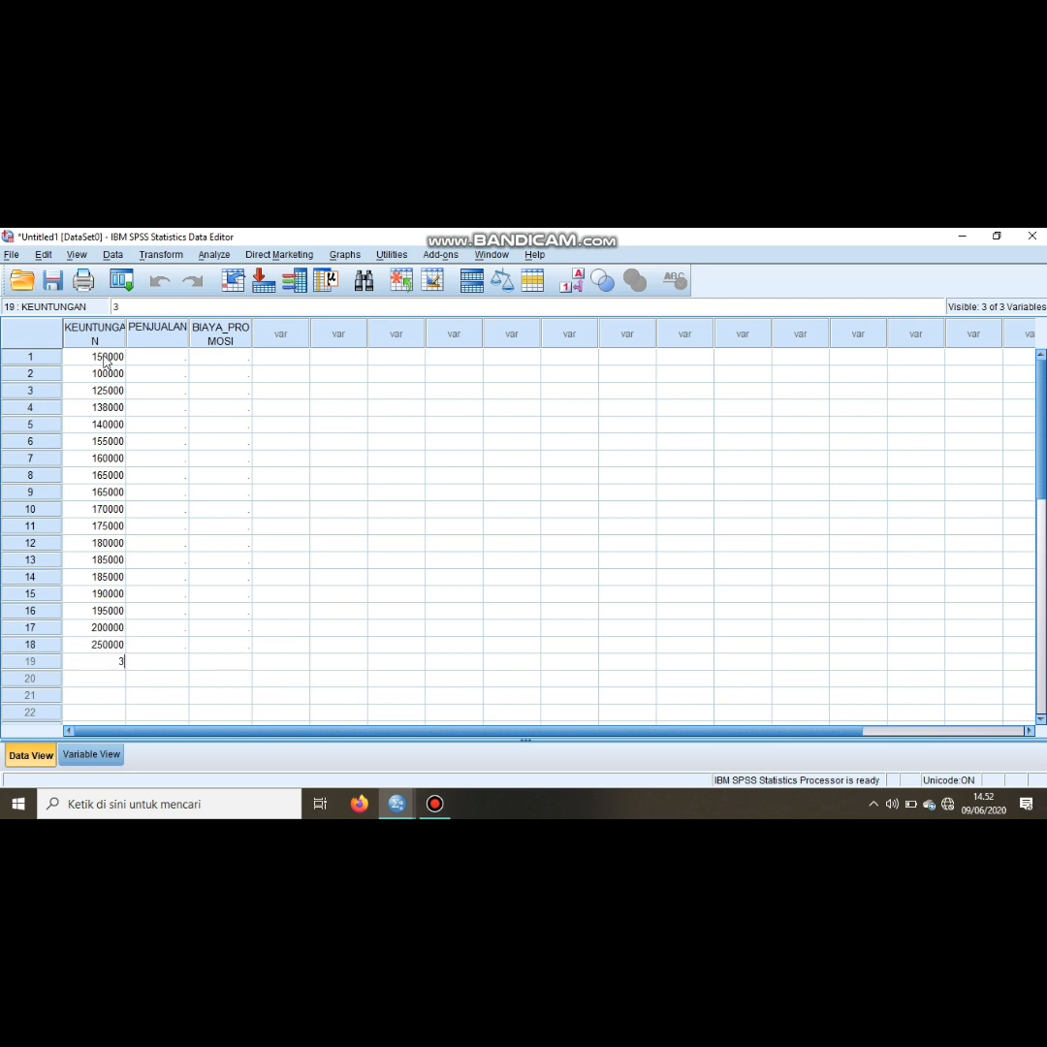
type("00000")
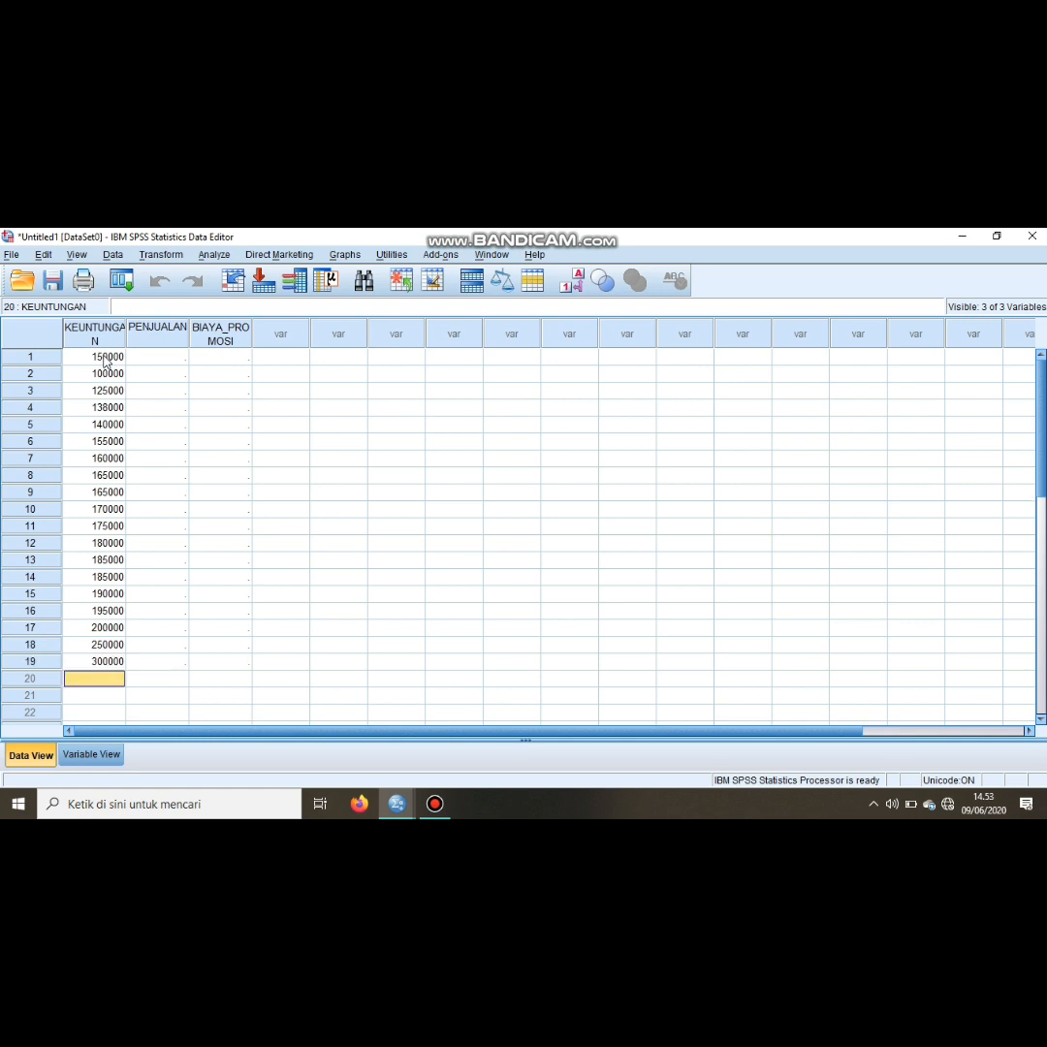
type("35")
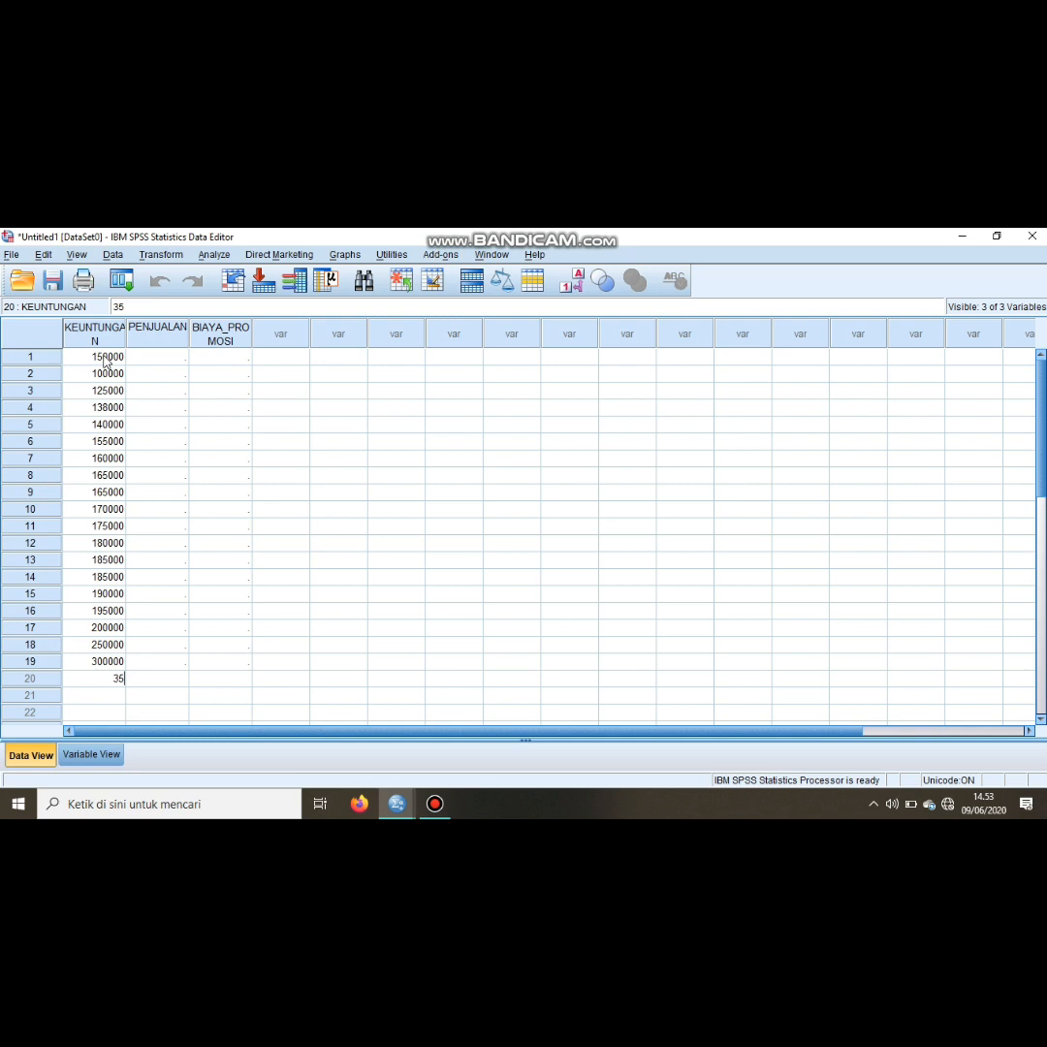
type("0000")
key("Return")
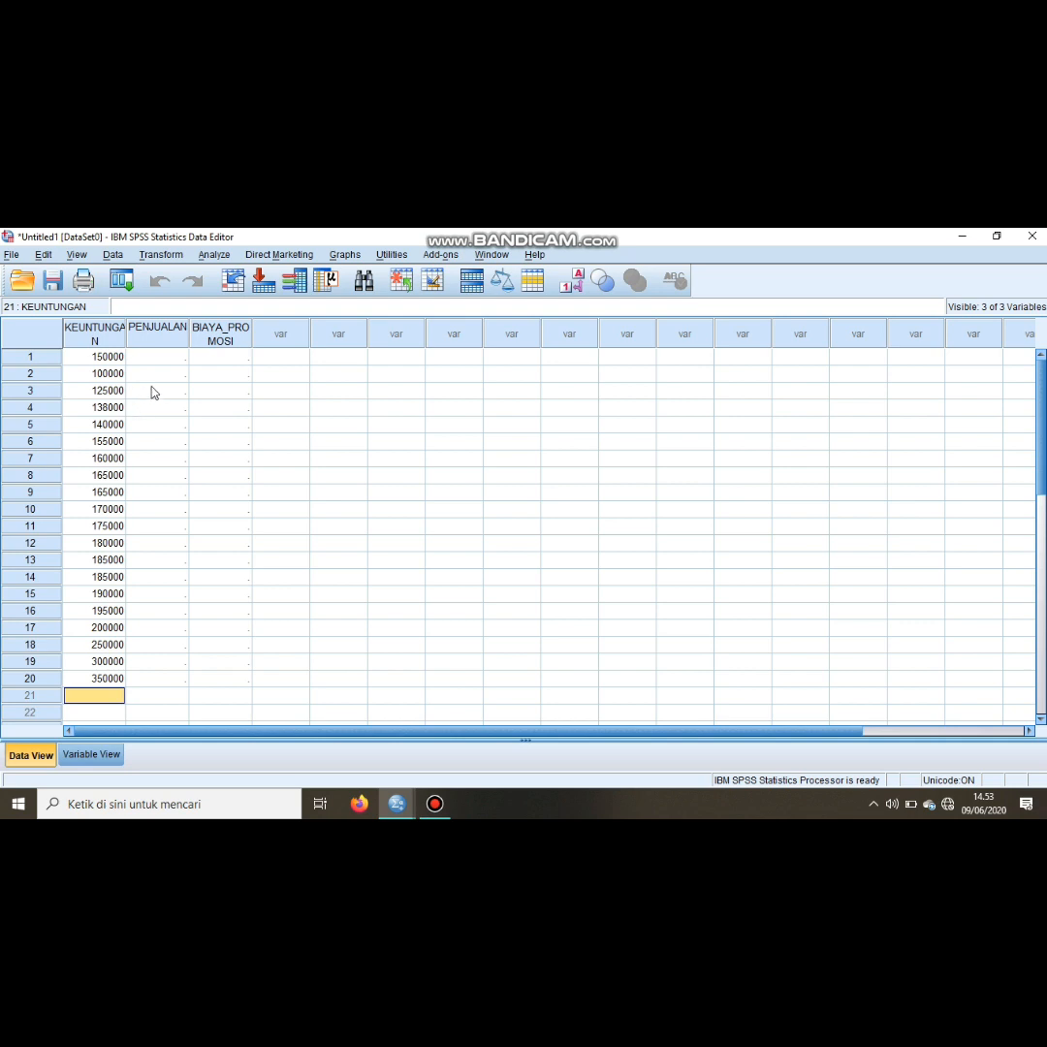
Step: Enter the PENJUALAN data for rows 1 to 4: 150000, 110000, 120000 and 130000
left_click(168, 359)
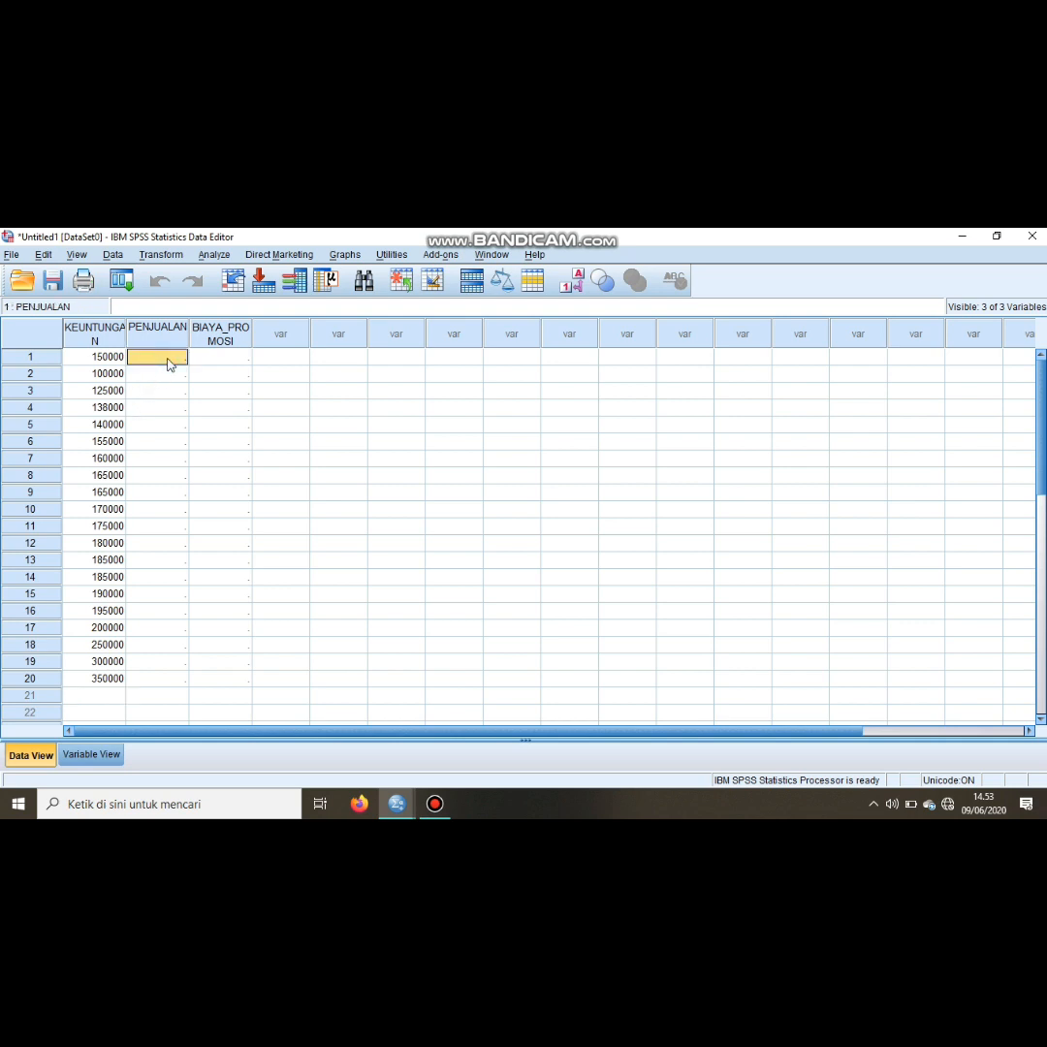
type("150000")
key("Return")
type("110000")
key("Return")
type("120000")
key("Return")
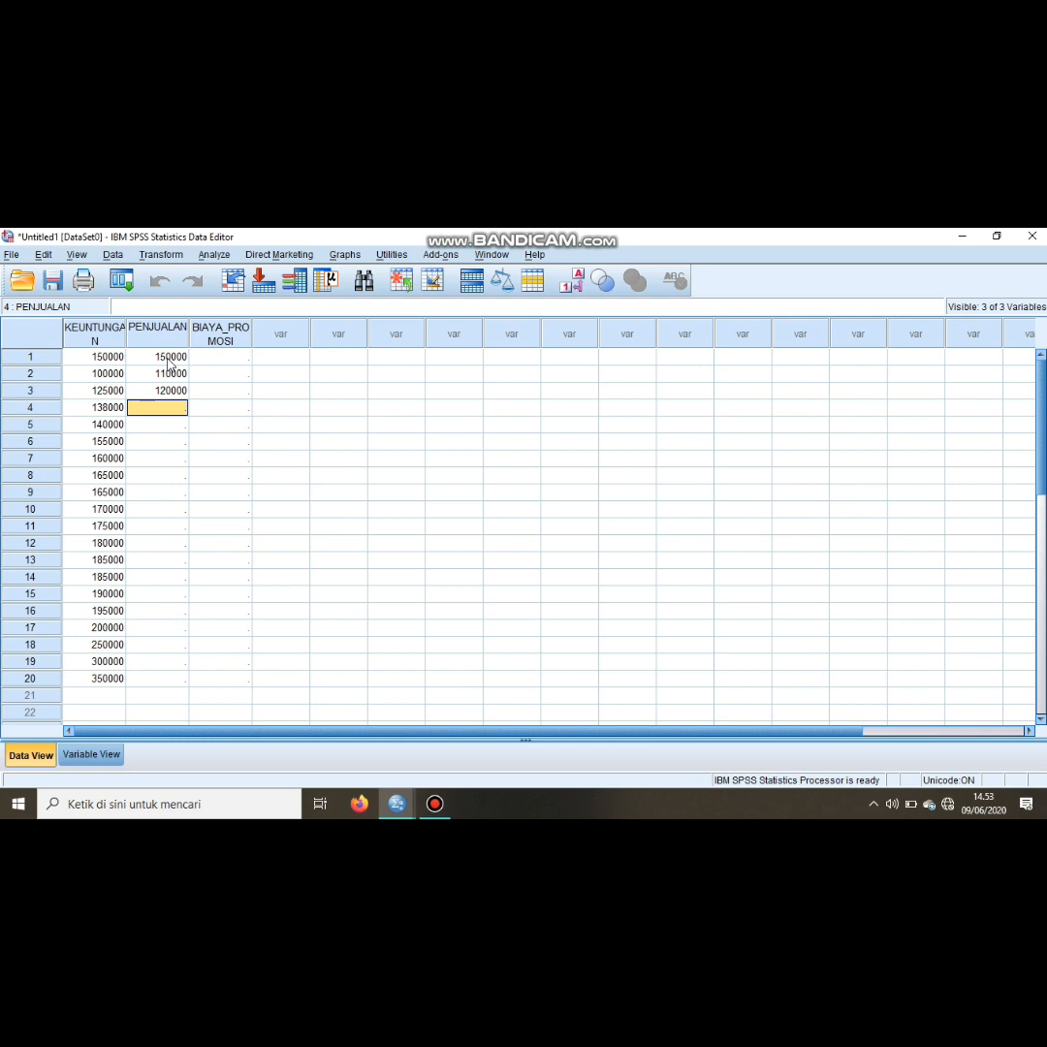
type("130000")
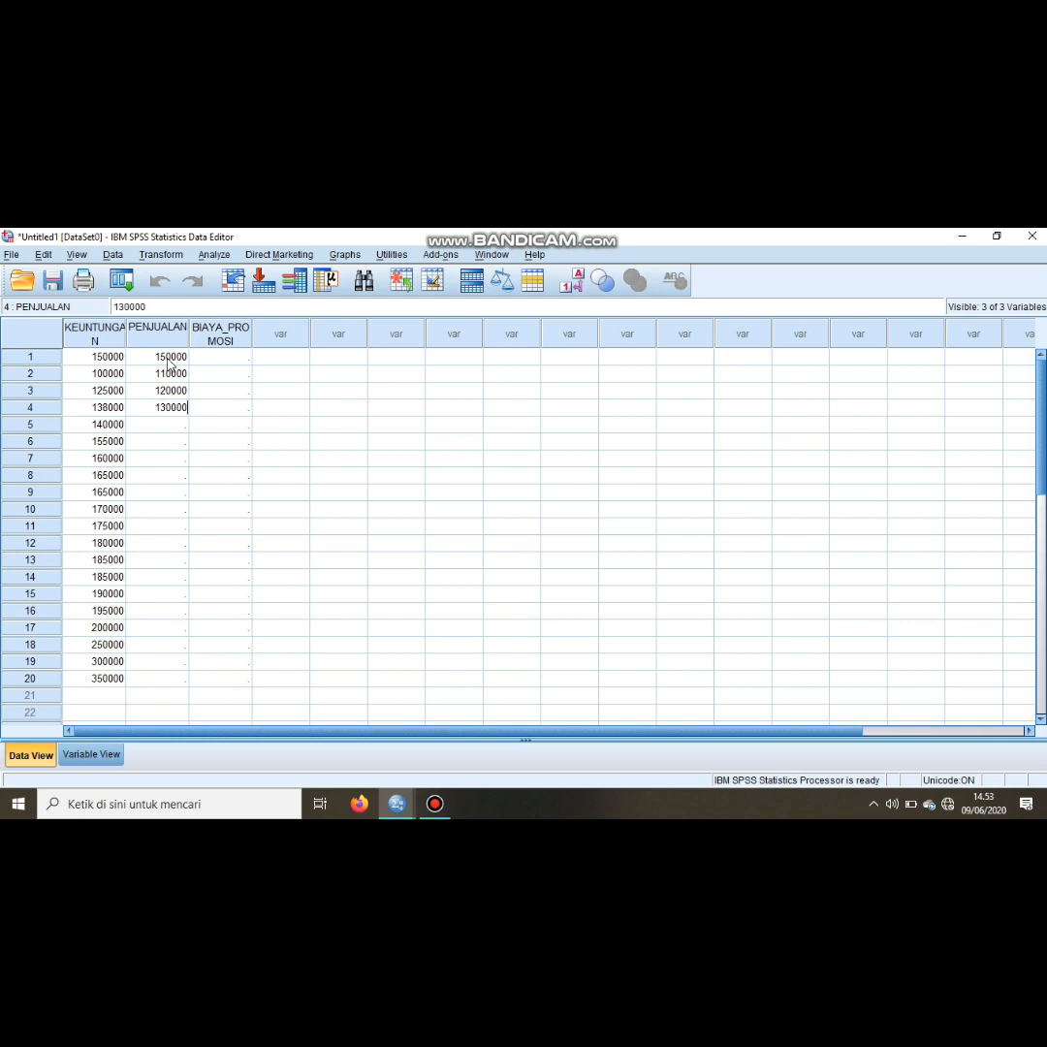
key("Return")
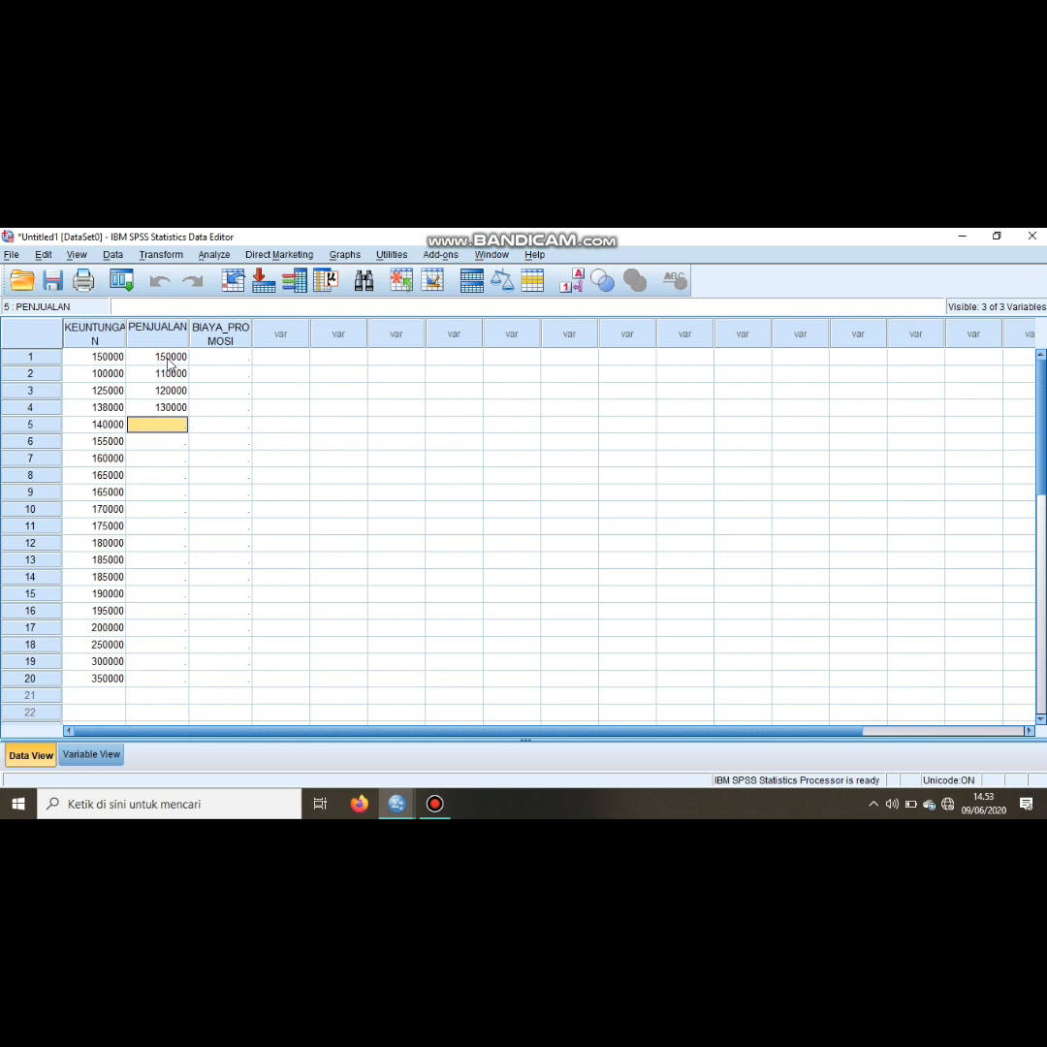
Step: Fill rows 5 to 8 of PENJUALAN with 140000, 160000, 170000 and 180000
type("140000")
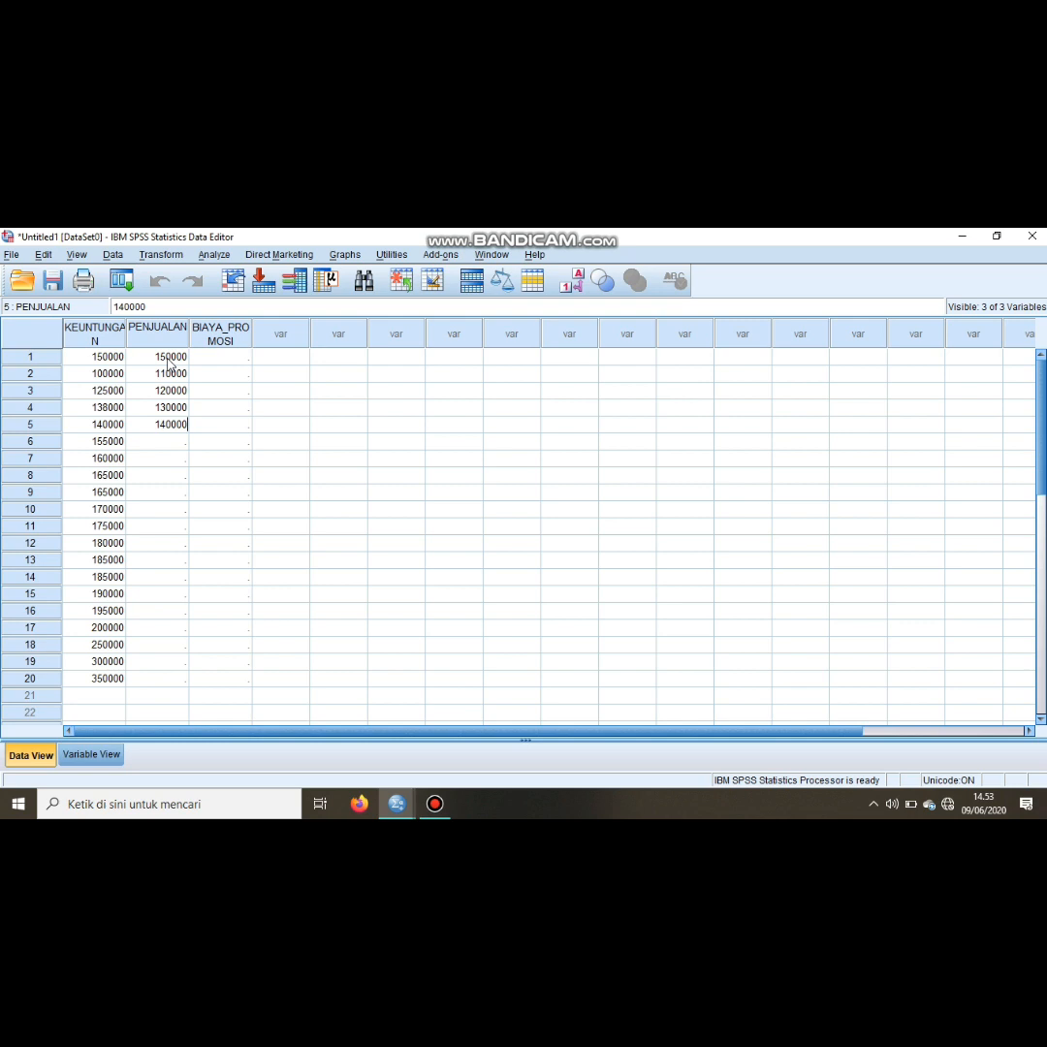
key("Return")
type("15")
key("BackSpace")
type("60000")
key("Return")
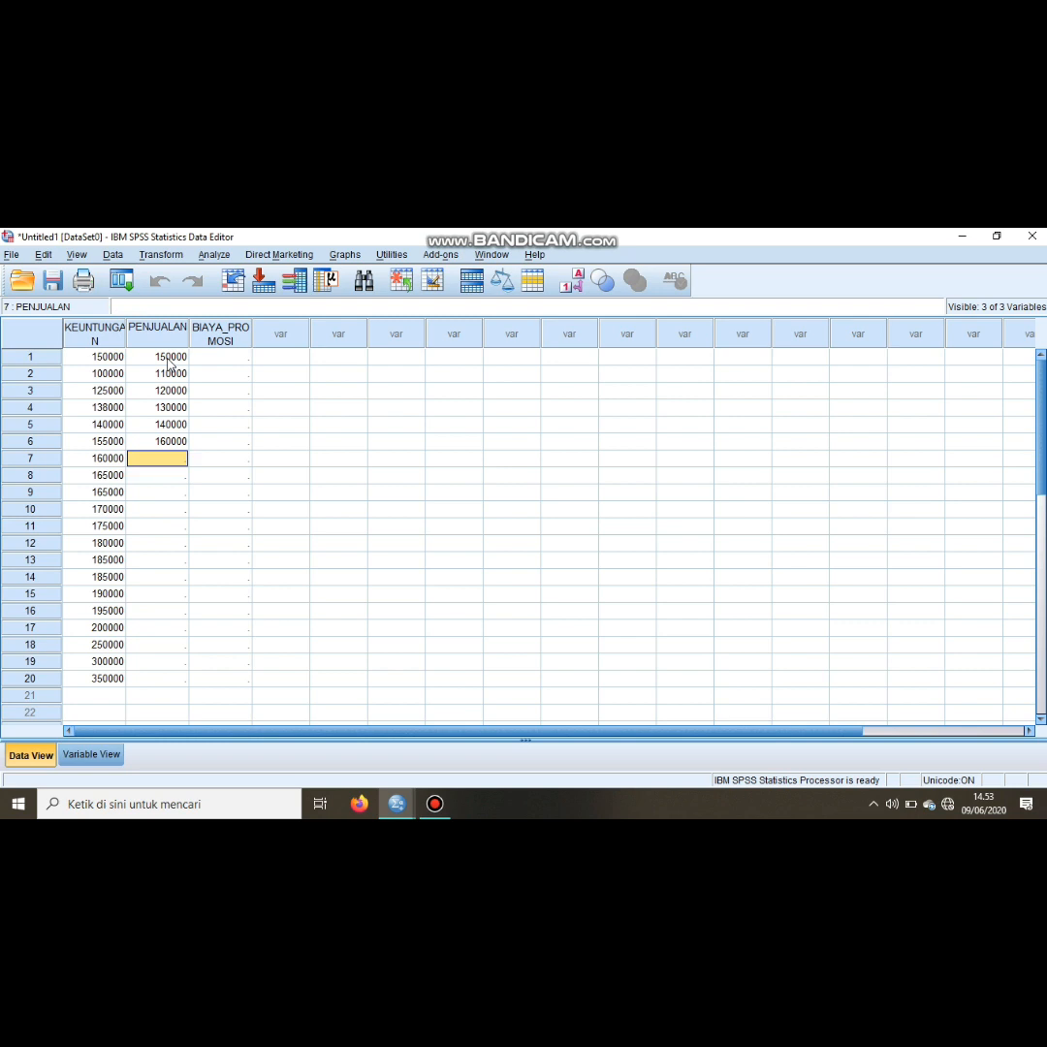
type("170000")
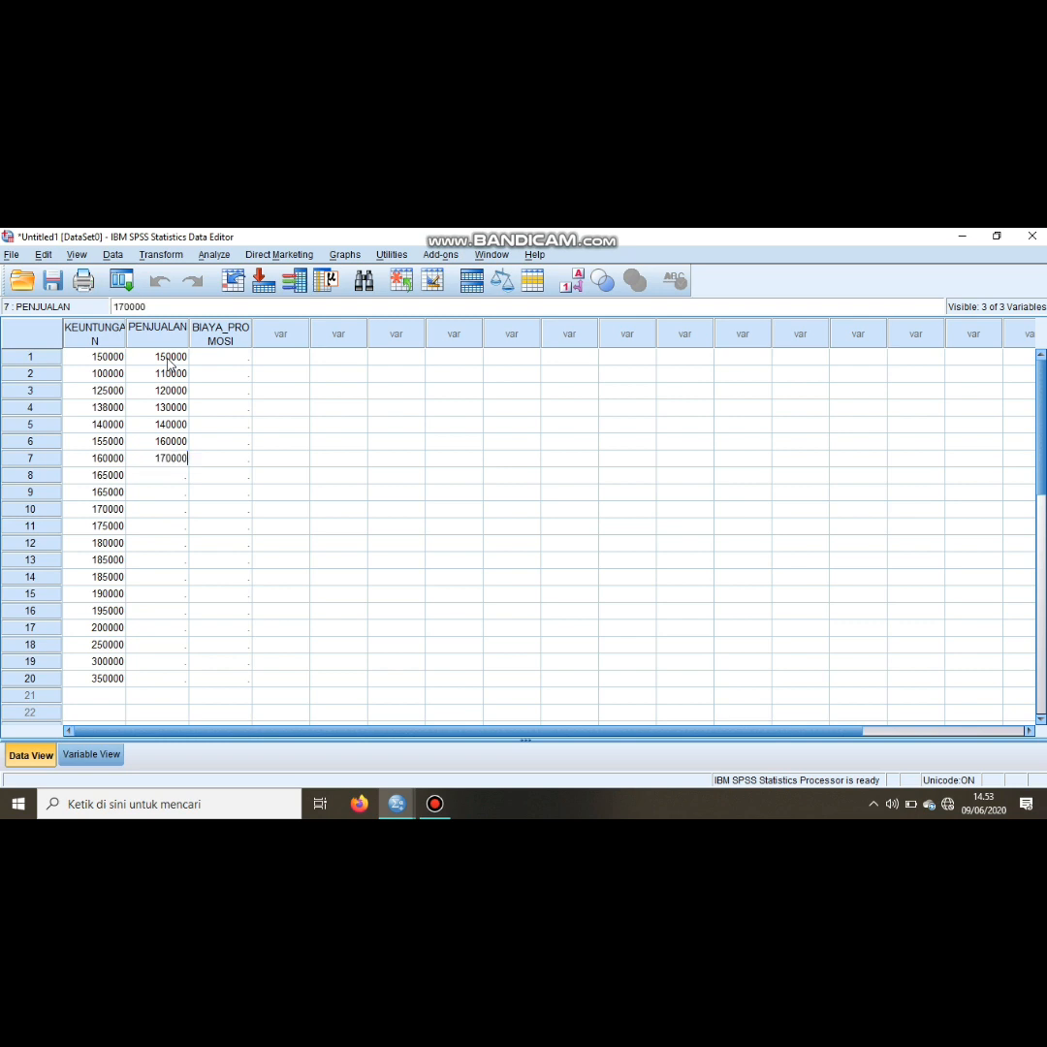
key("Return")
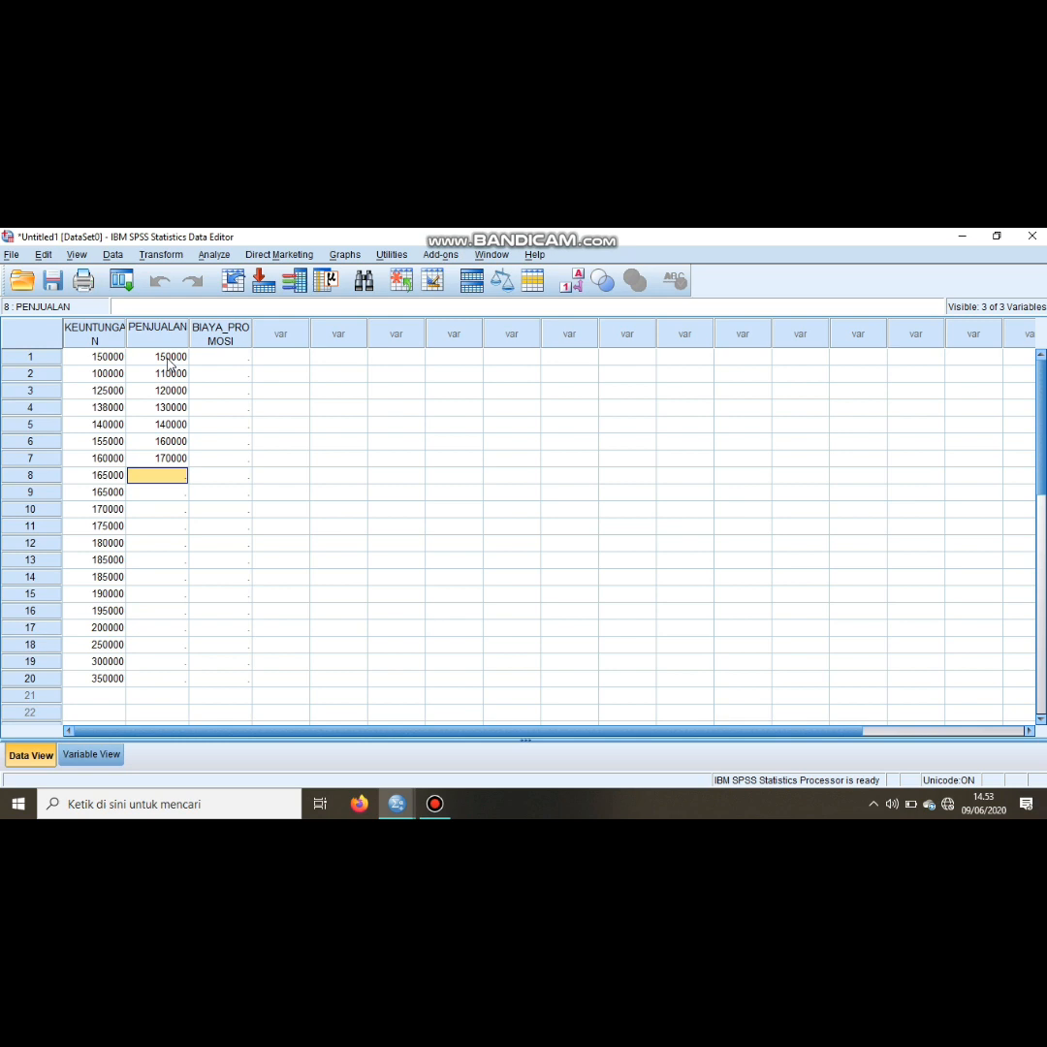
type("180")
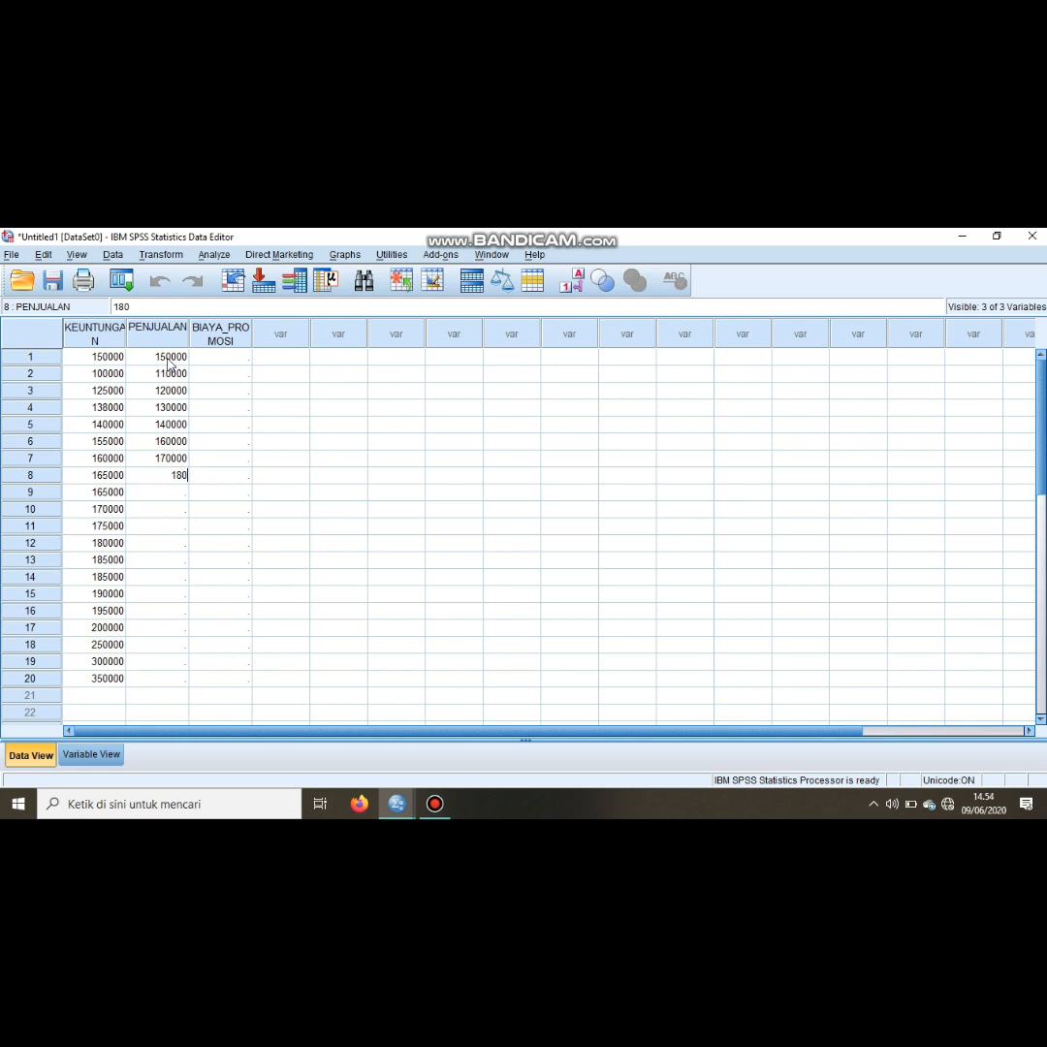
type("-")
key("BackSpace")
type("000")
key("Return")
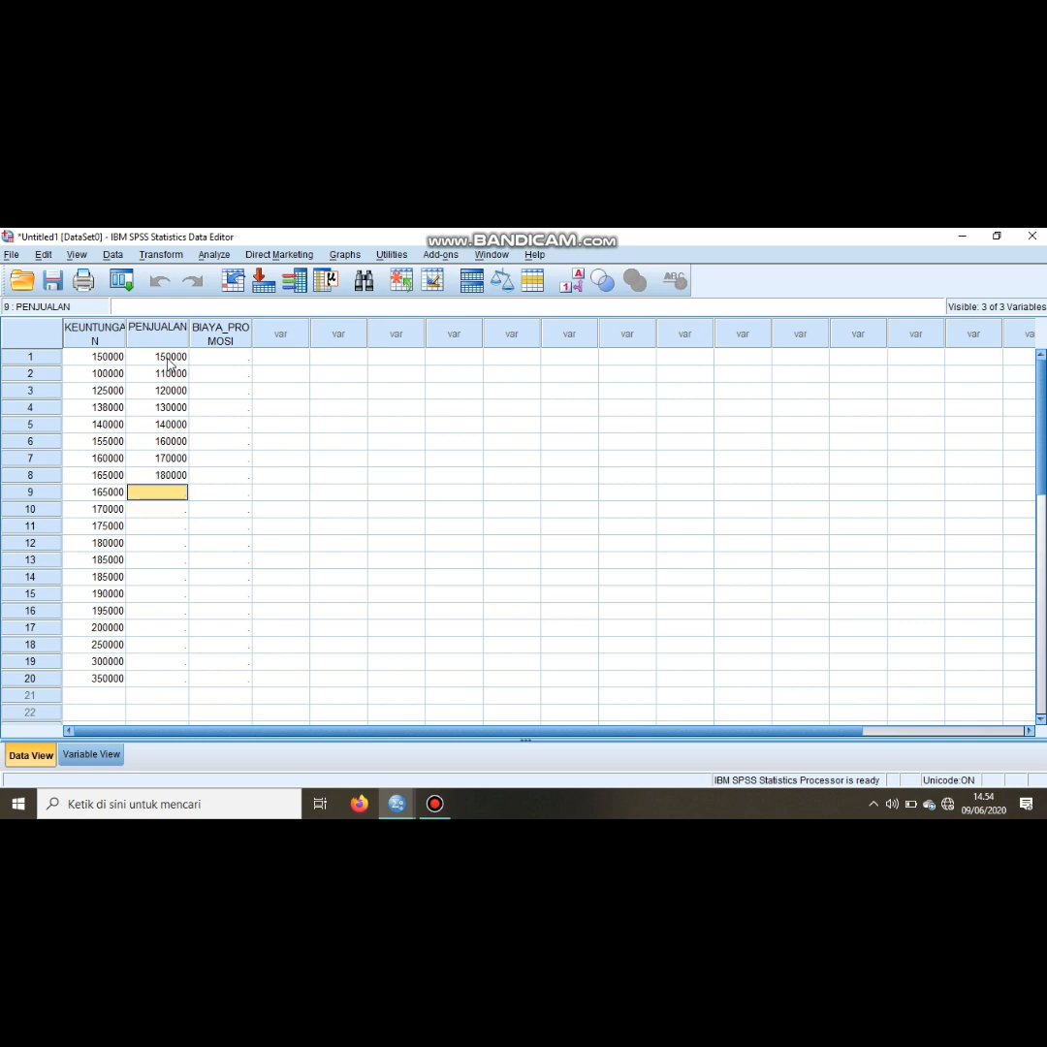
Step: Fill rows 9 to 12 of PENJUALAN with 185000, 185000, 190000 and 190000
type("18")
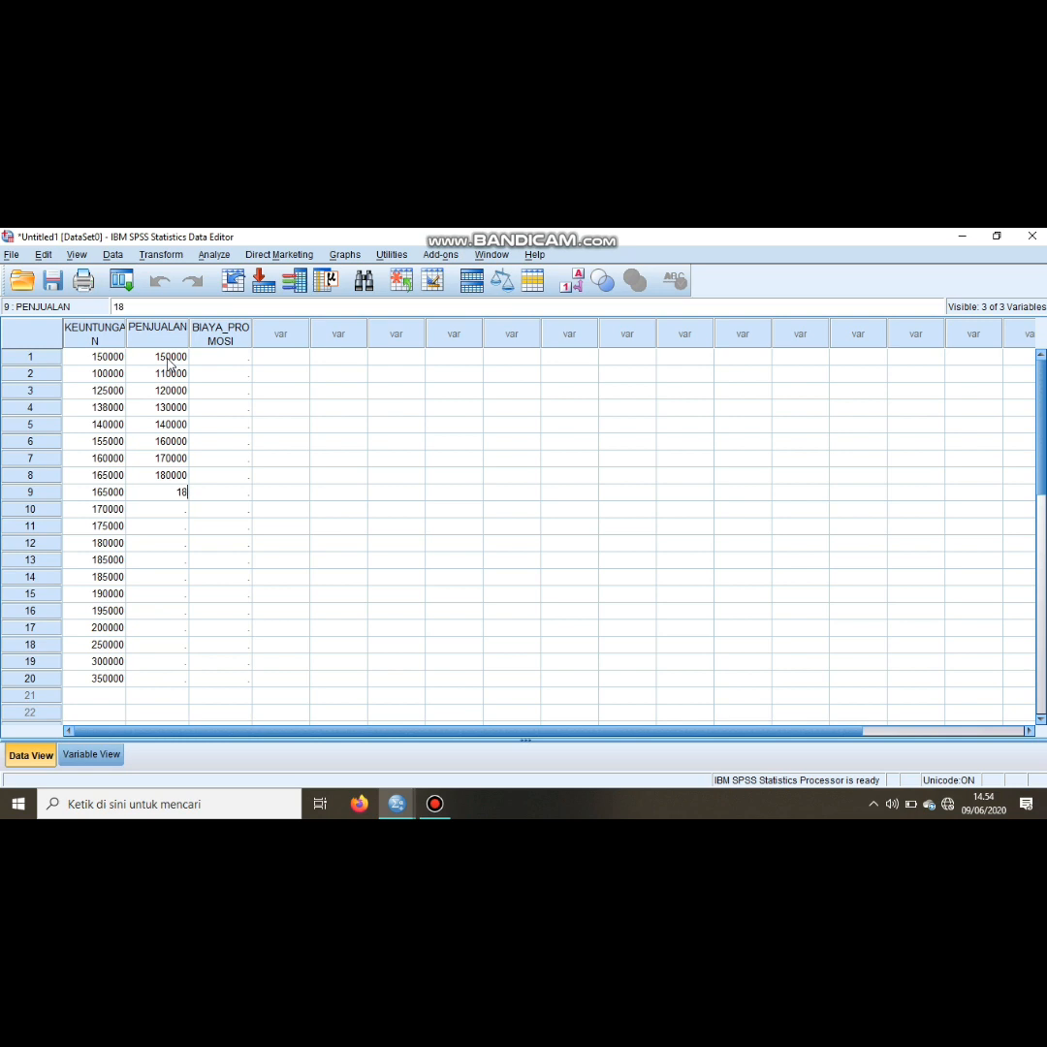
type("5000")
key("Return")
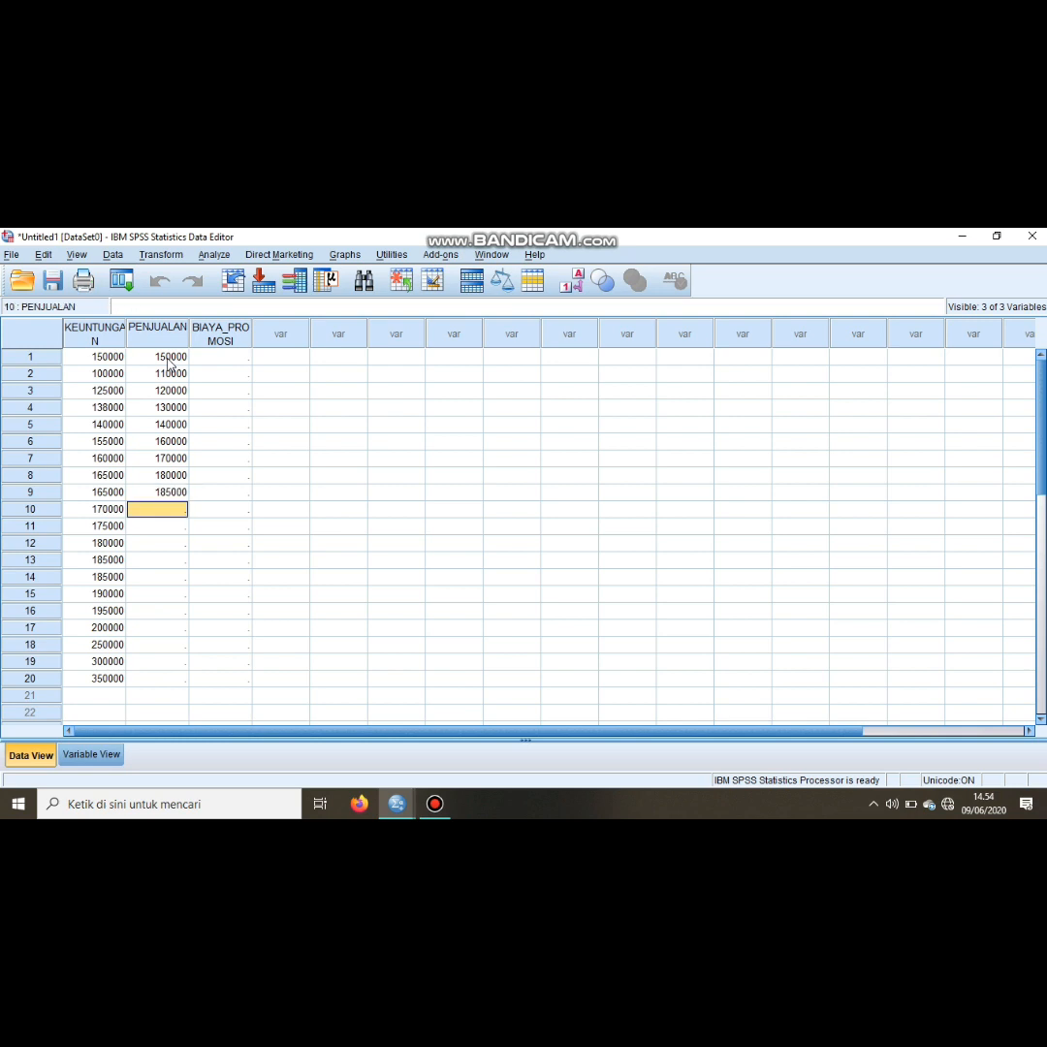
type("185")
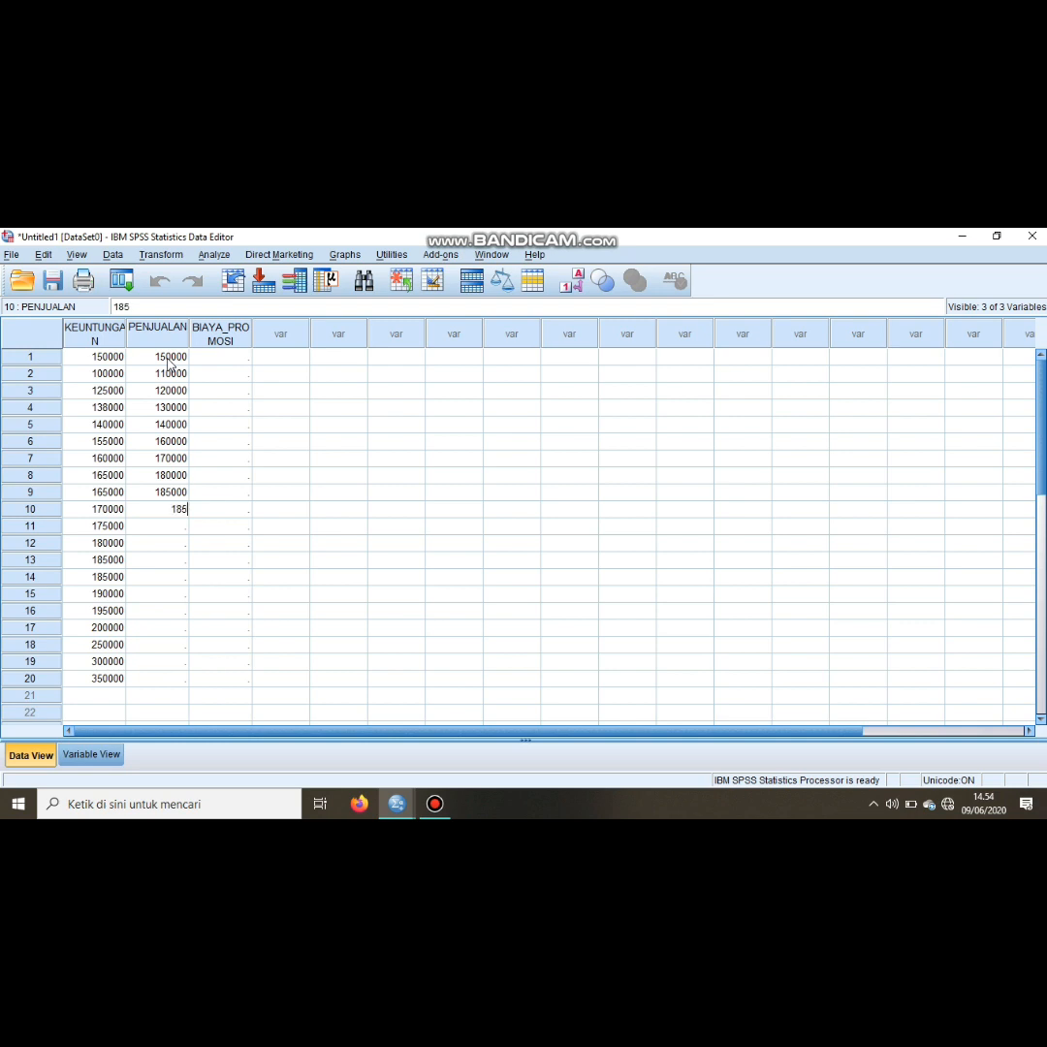
type("000")
key("Return")
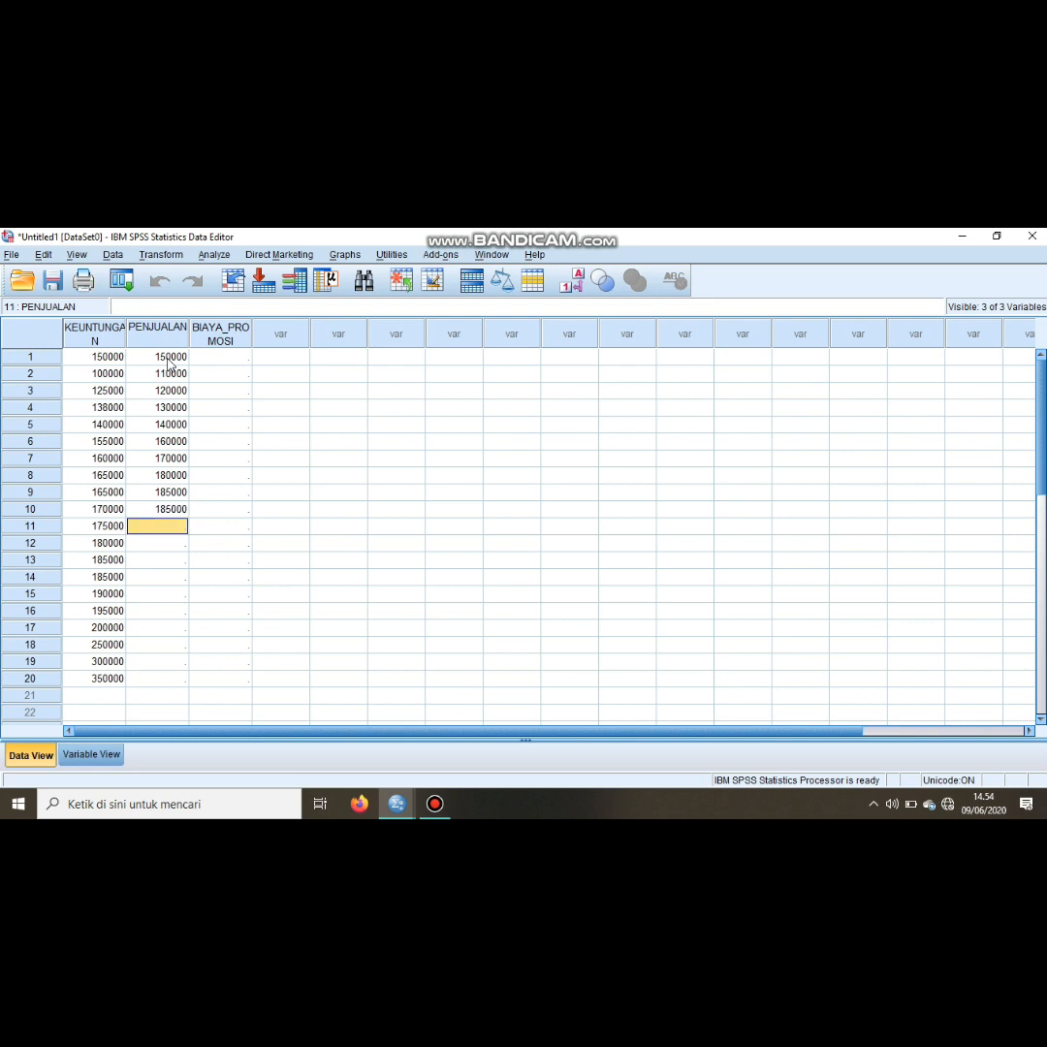
type("2")
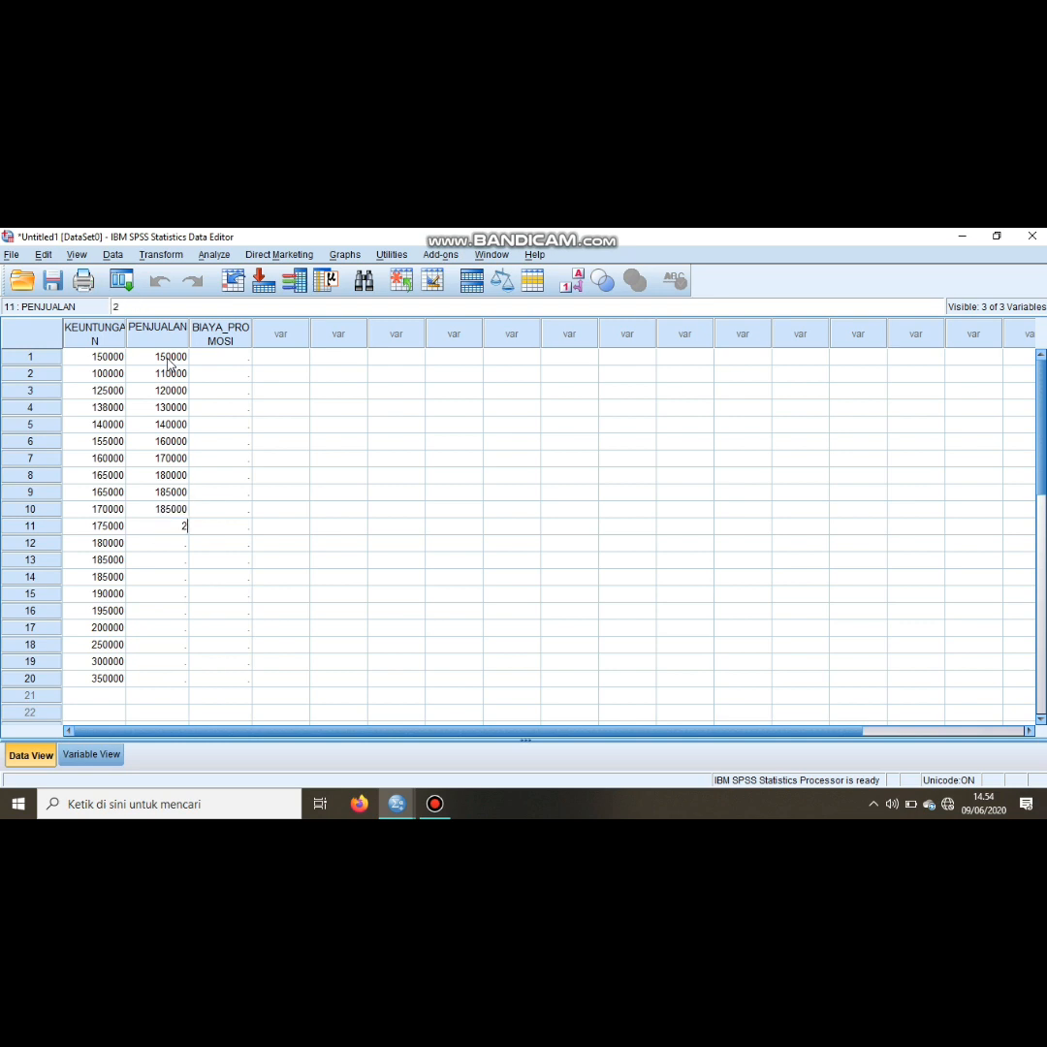
key("BackSpace")
type("190000")
key("Return")
type("190000")
key("Return")
Step: Fill rows 13 to 16 of PENJUALAN with 200000, 200000, 210000 and 210000
type("200000")
key("Return")
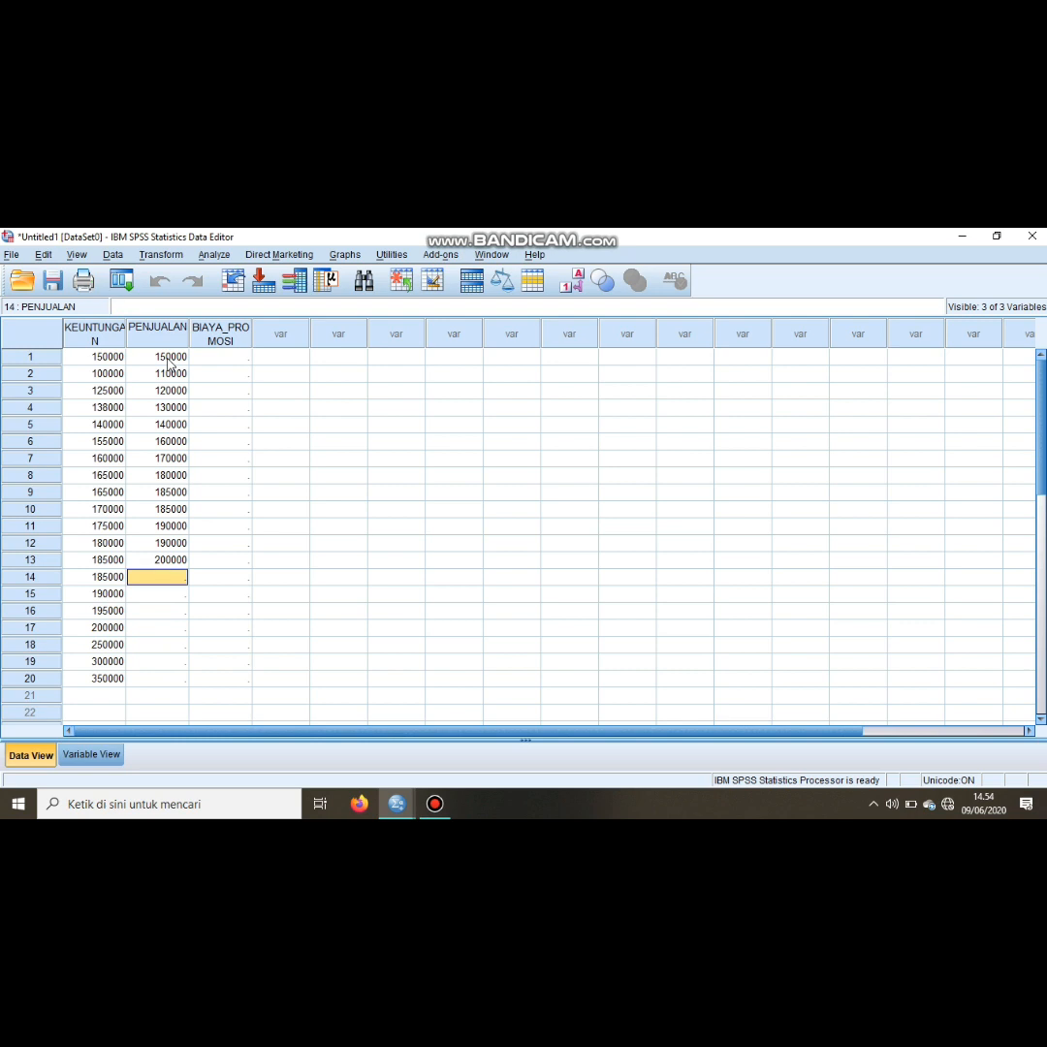
type("200000")
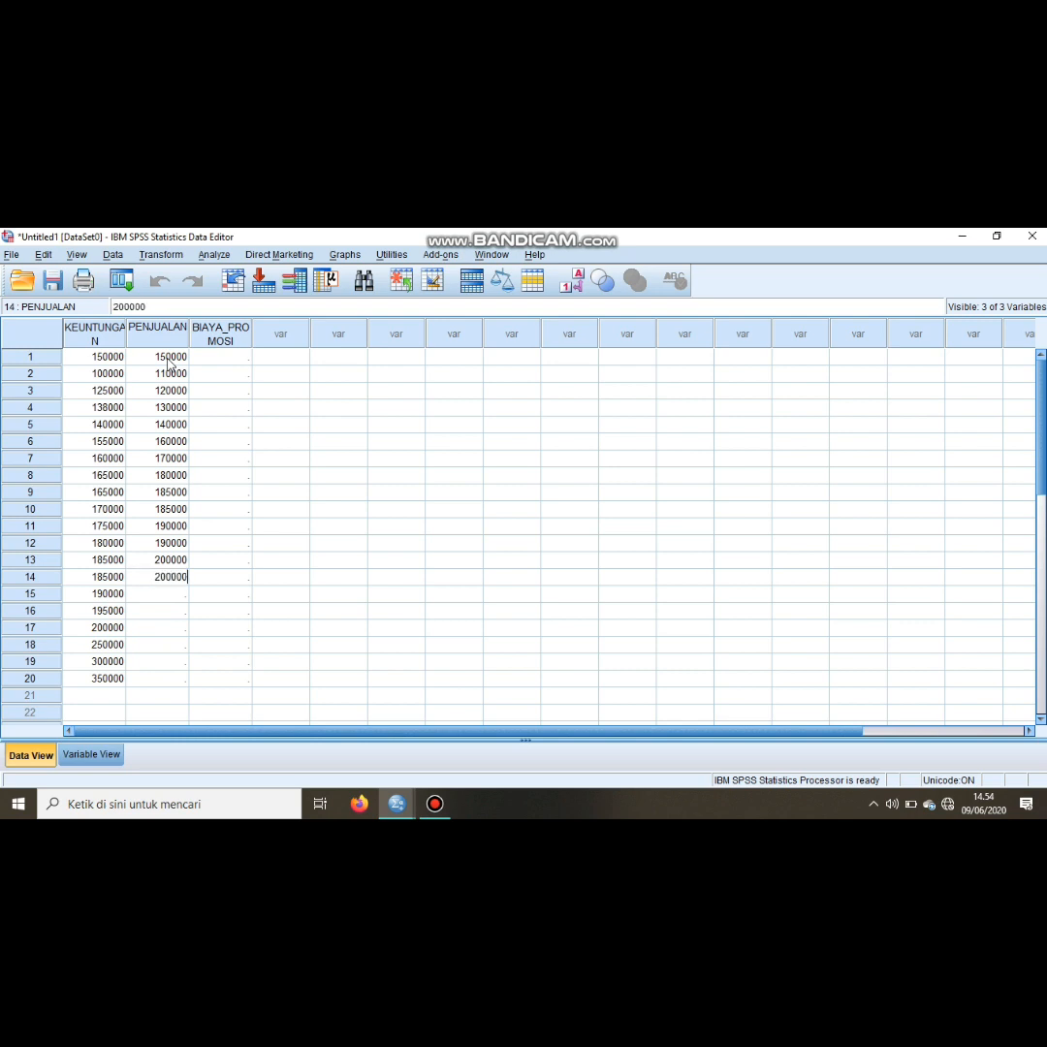
key("Return")
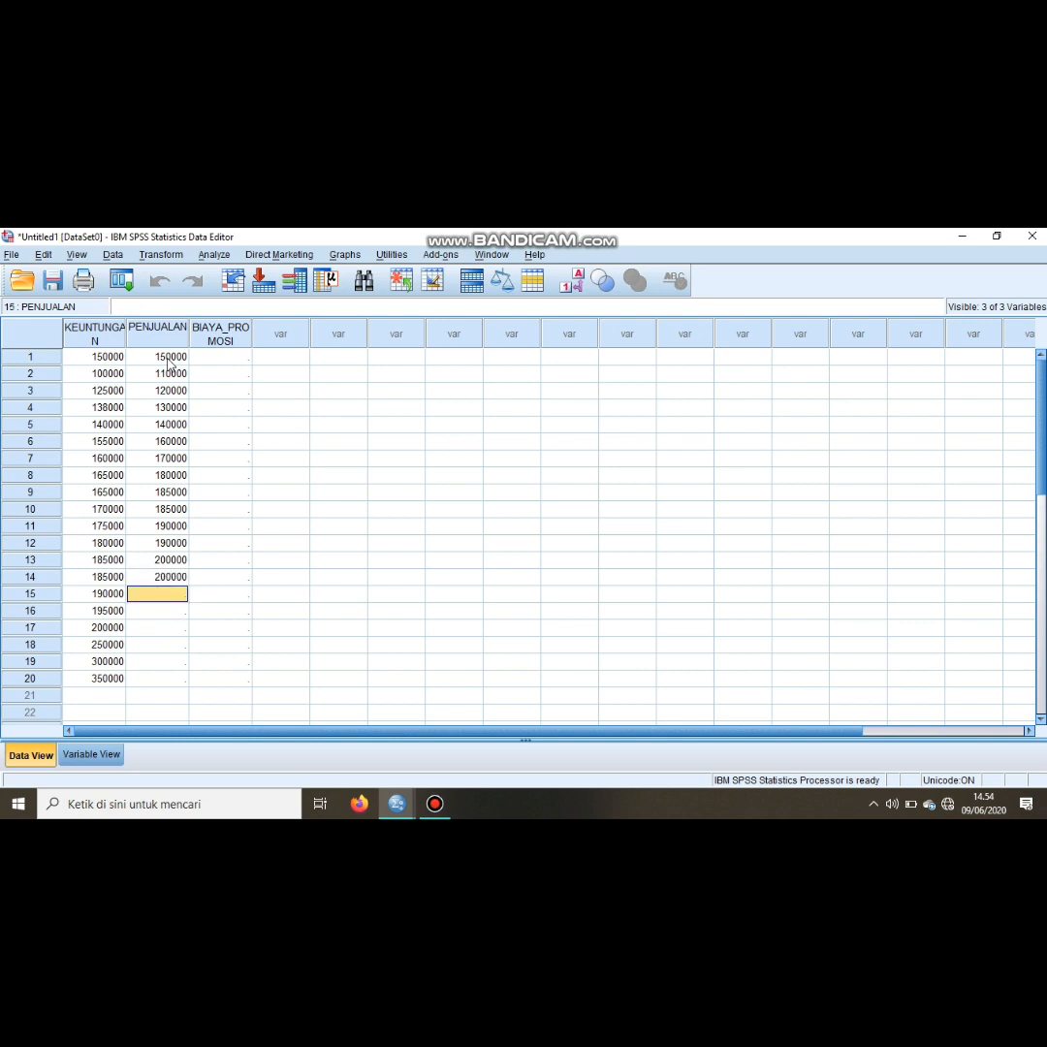
type("210000")
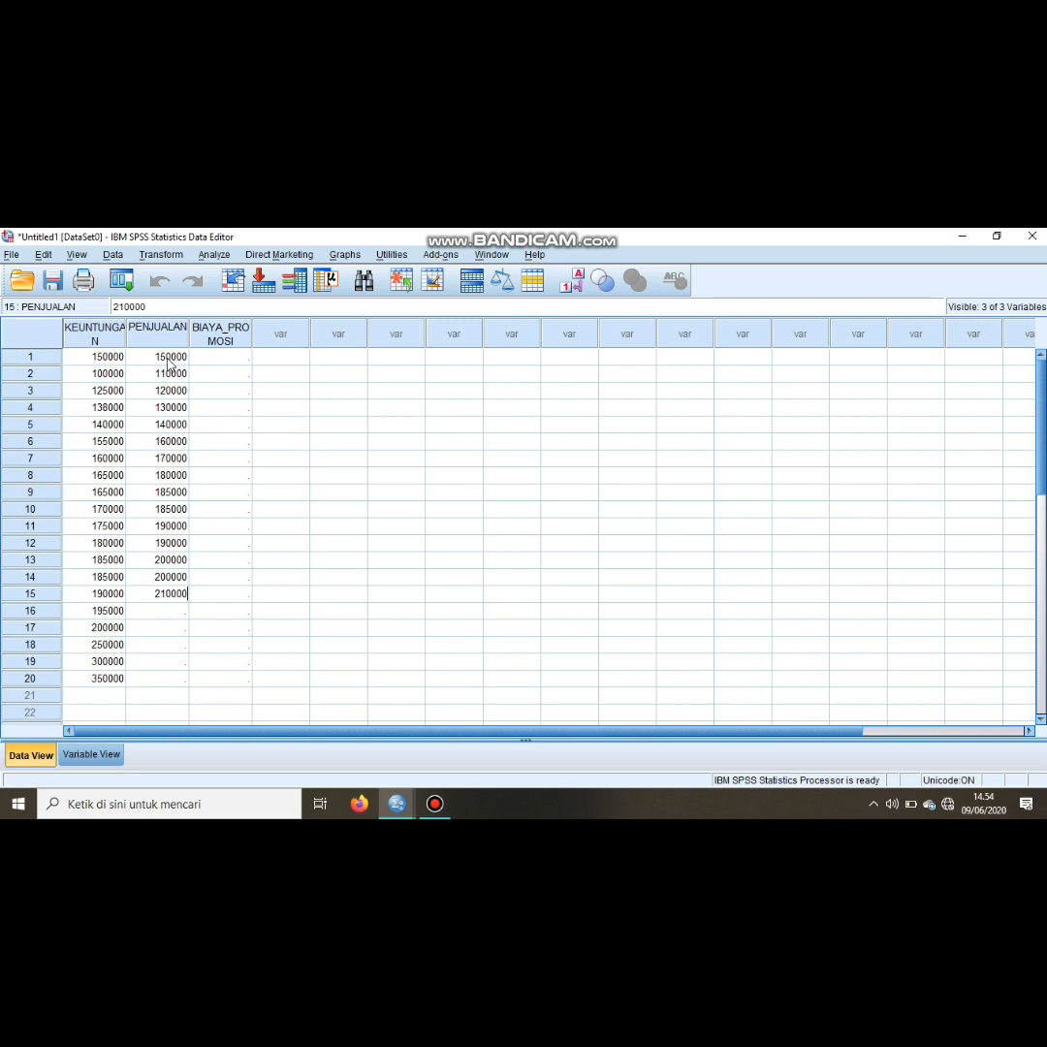
key("Return")
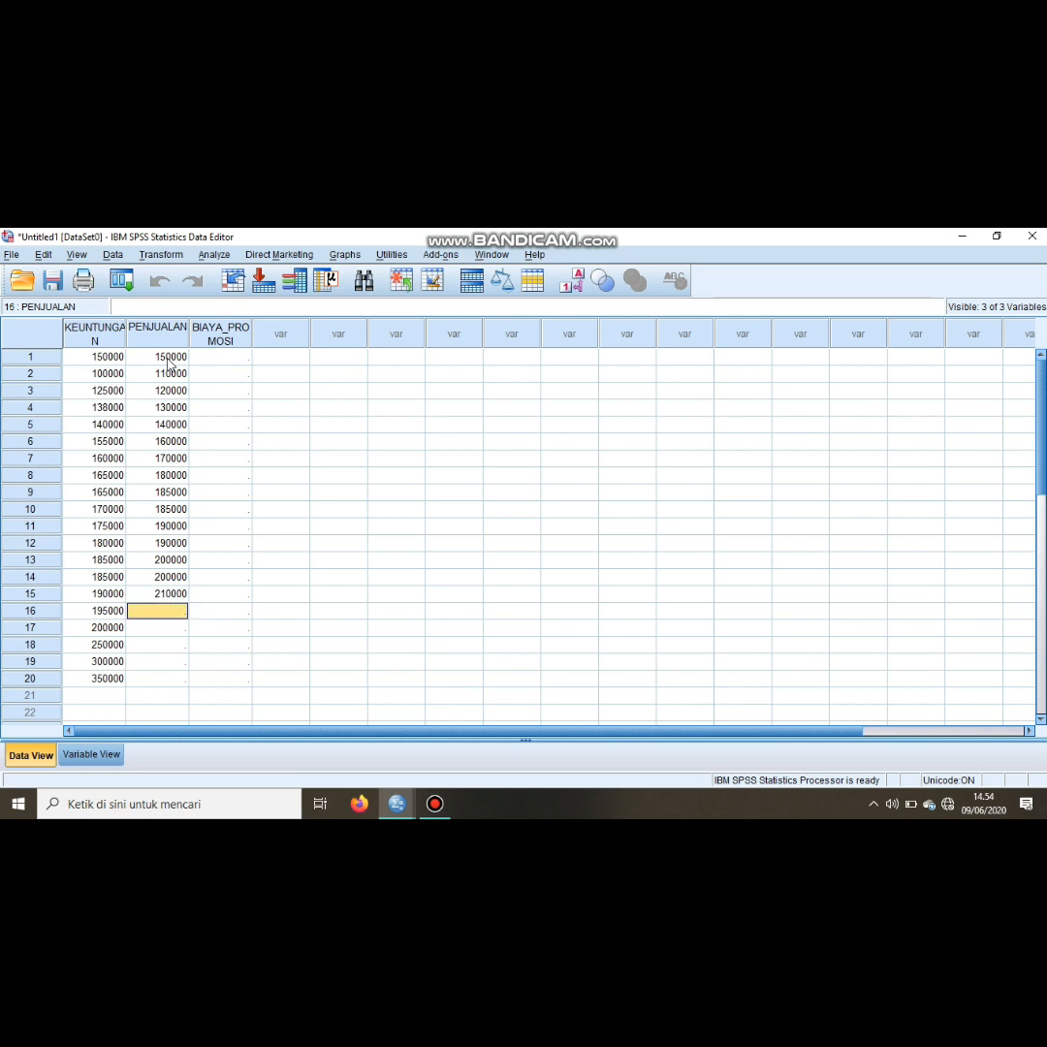
type("210")
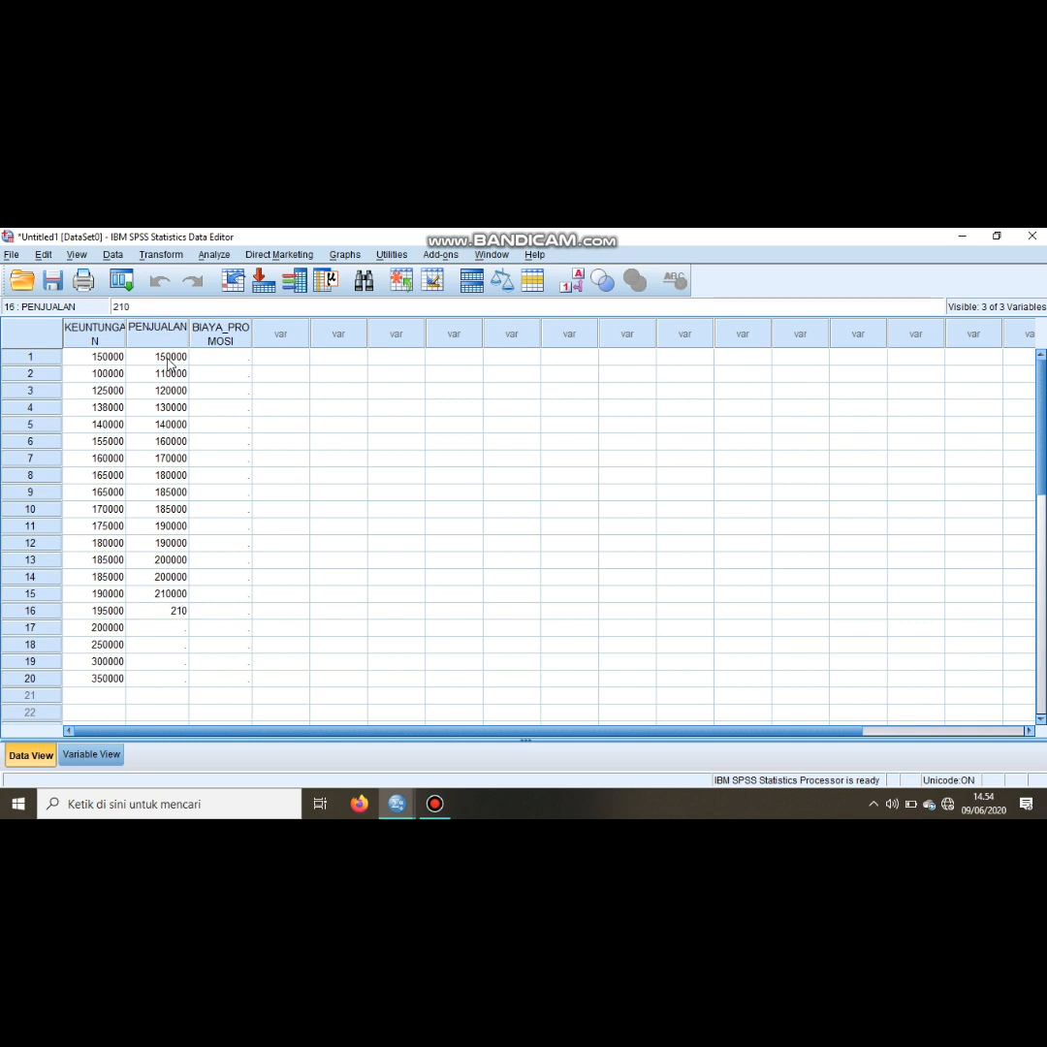
type("000")
key("Return")
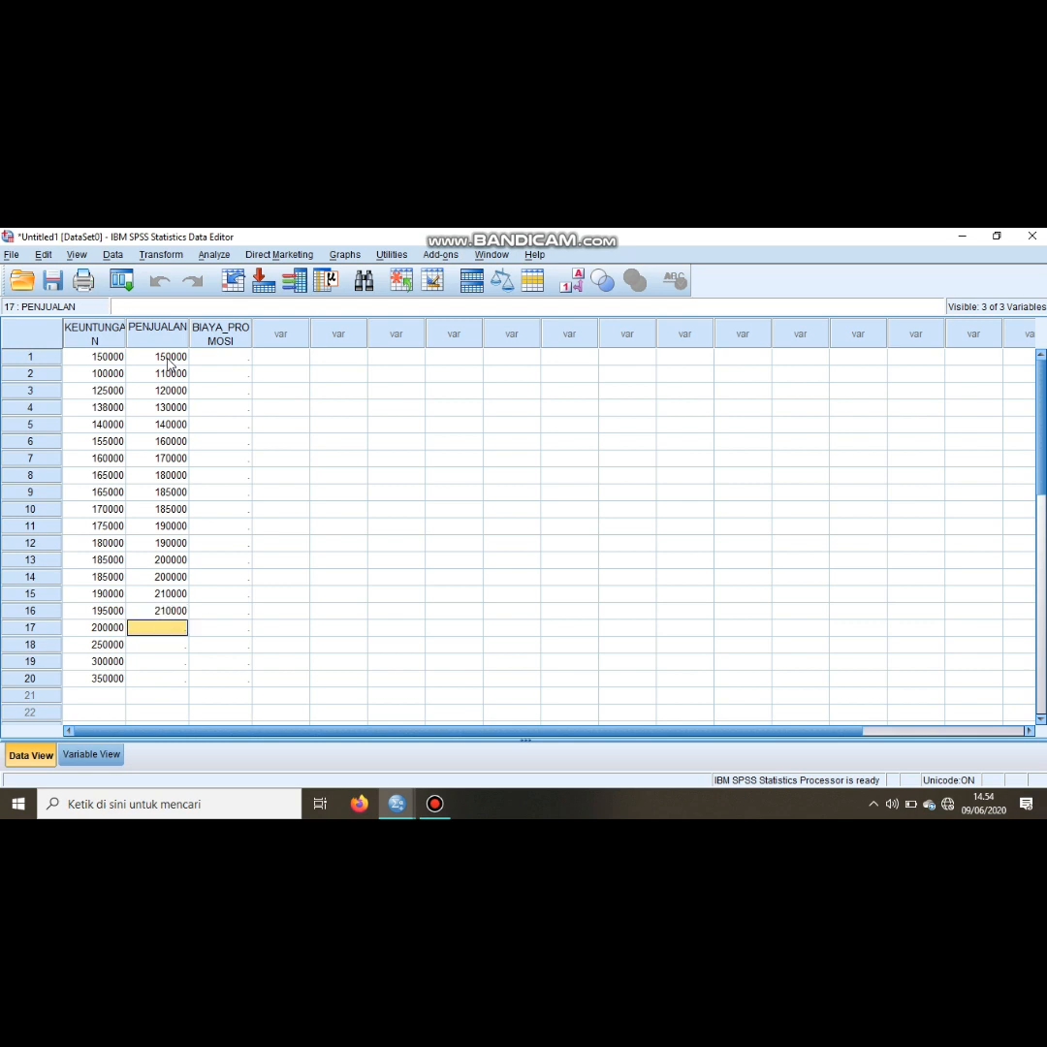
Step: Fill rows 17 to 20 of PENJUALAN with 220000, 230000, 250000 and 270000
type("220000")
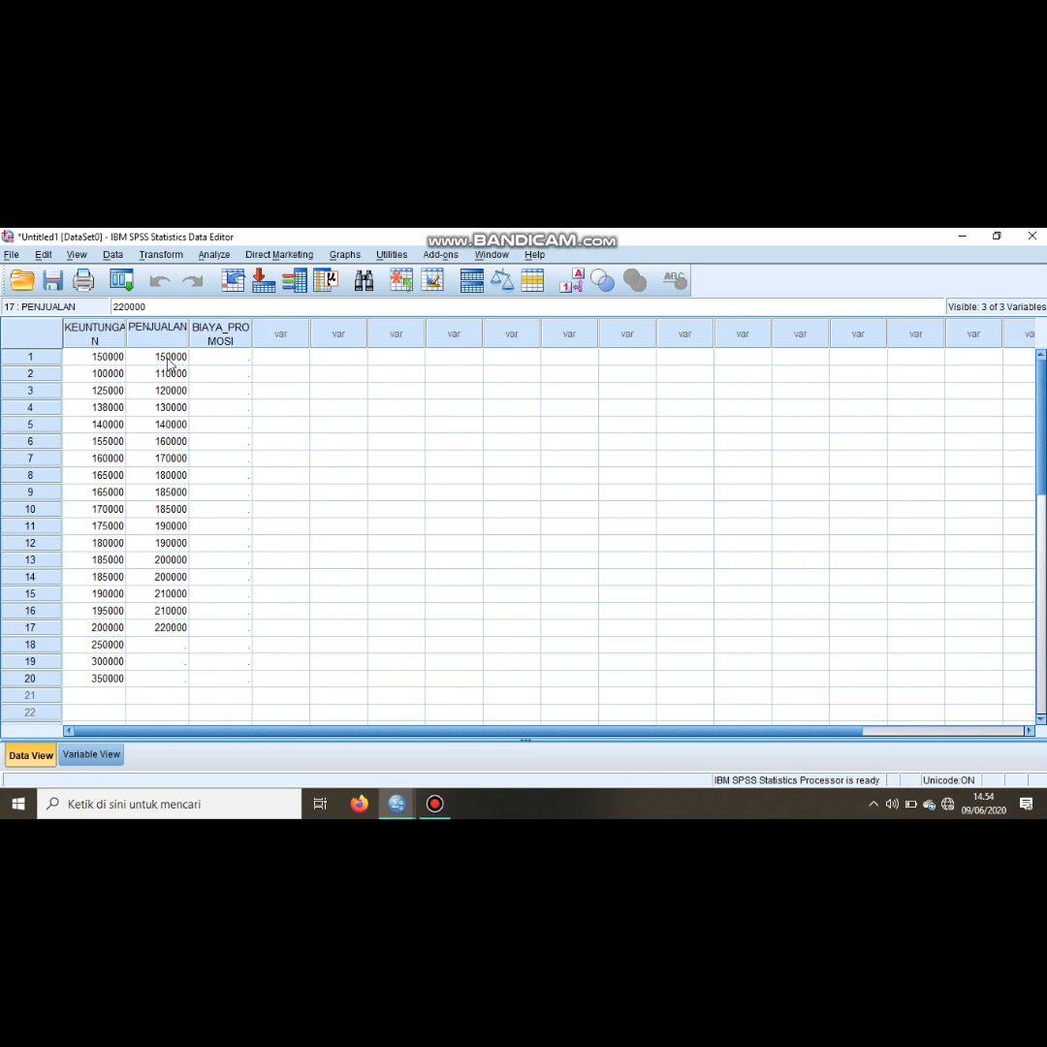
key("Return")
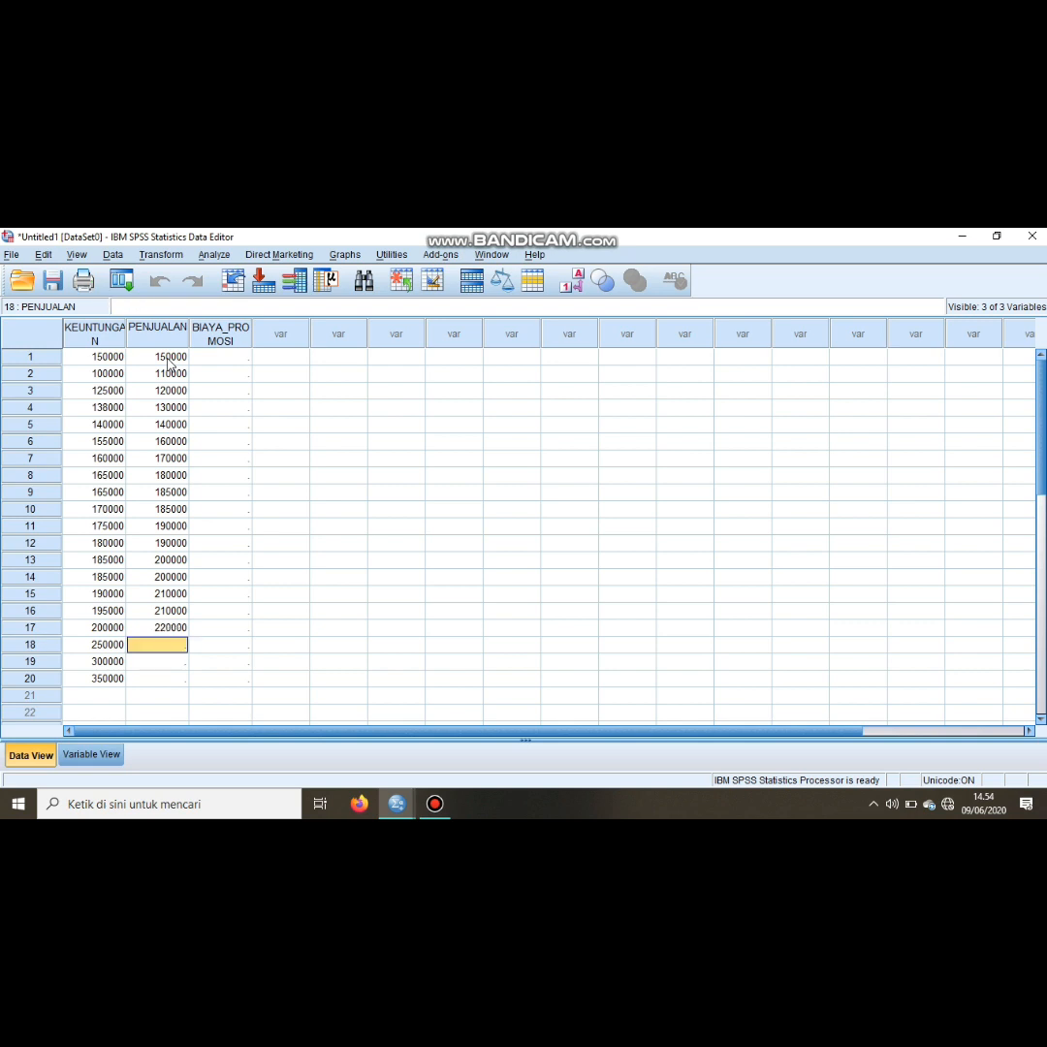
type("23")
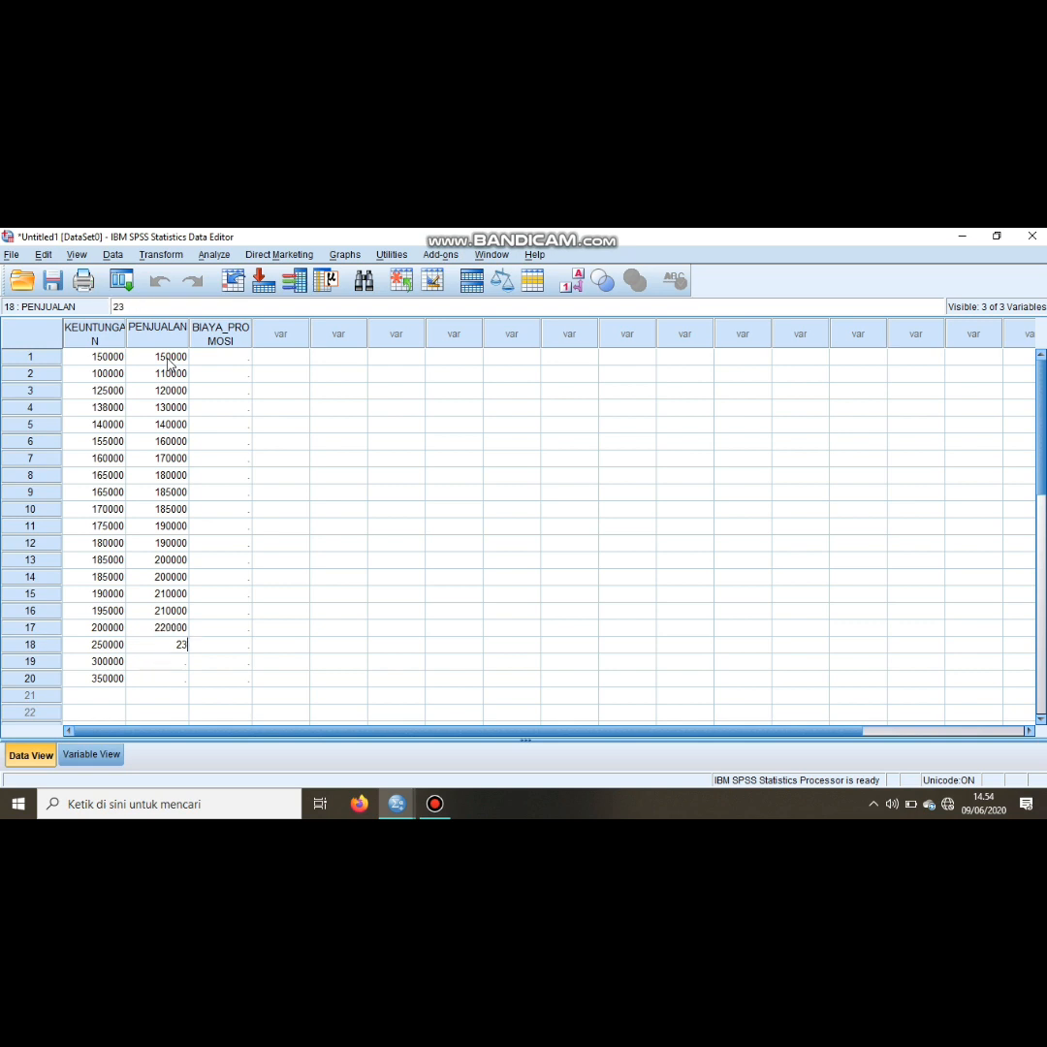
type("00000")
key("BackSpace")
key("Return")
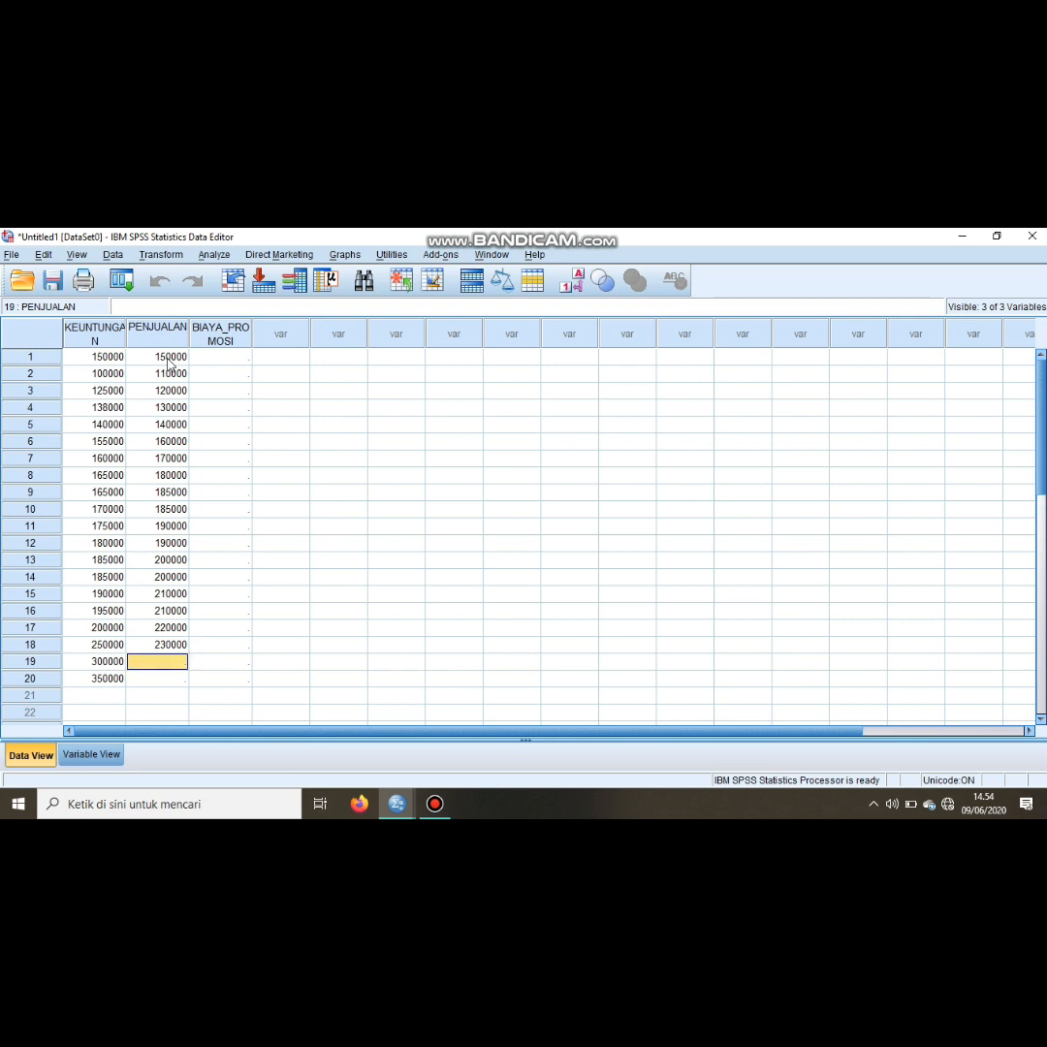
type("2")
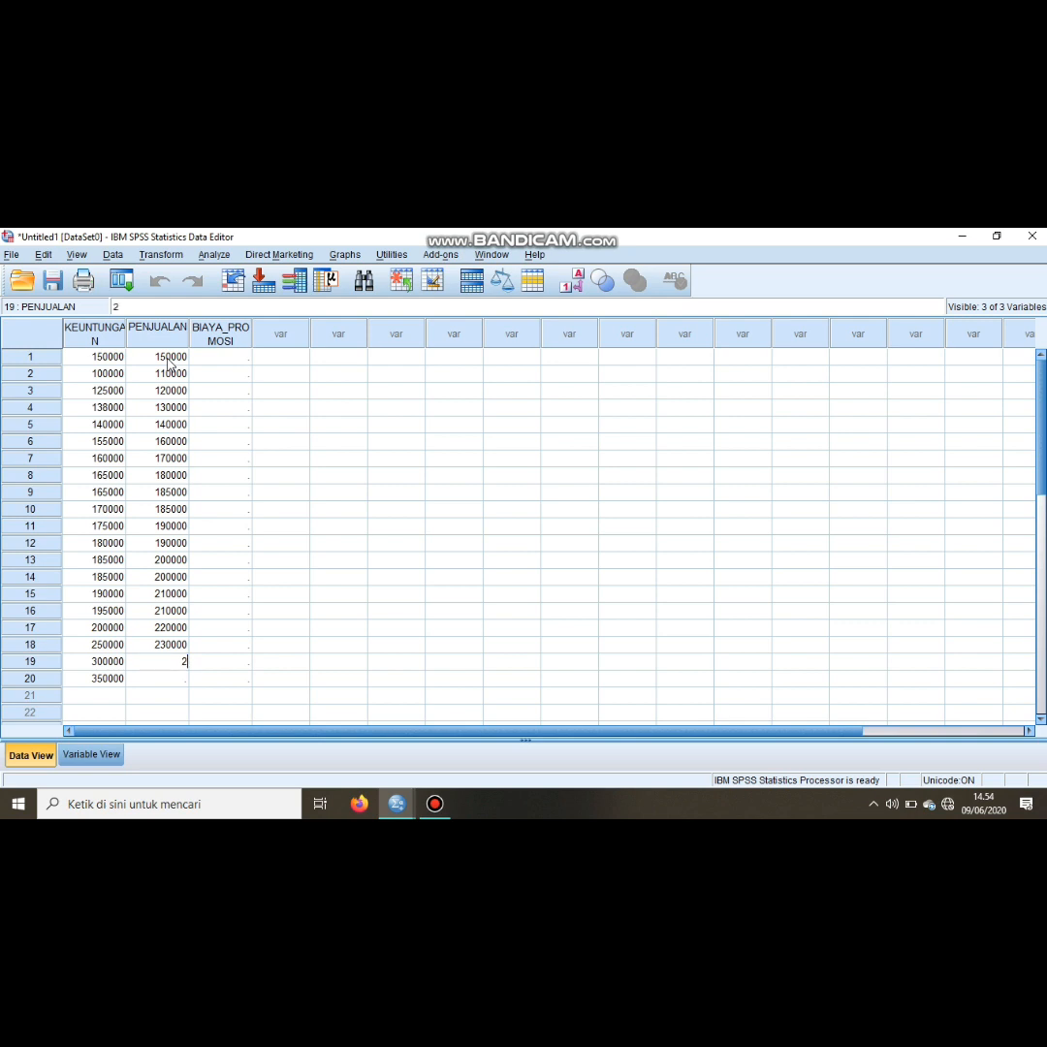
type("500000")
key("BackSpace")
key("Return")
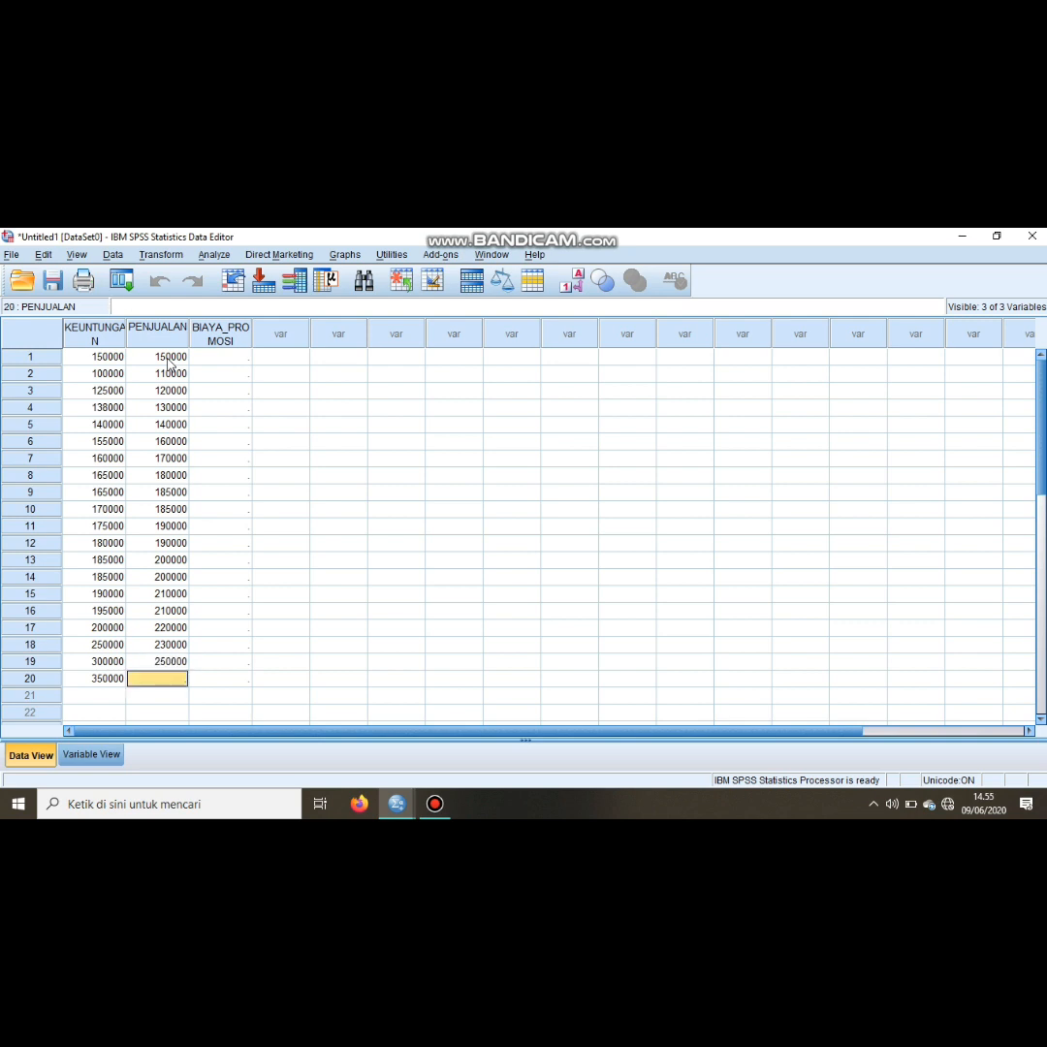
type("270000")
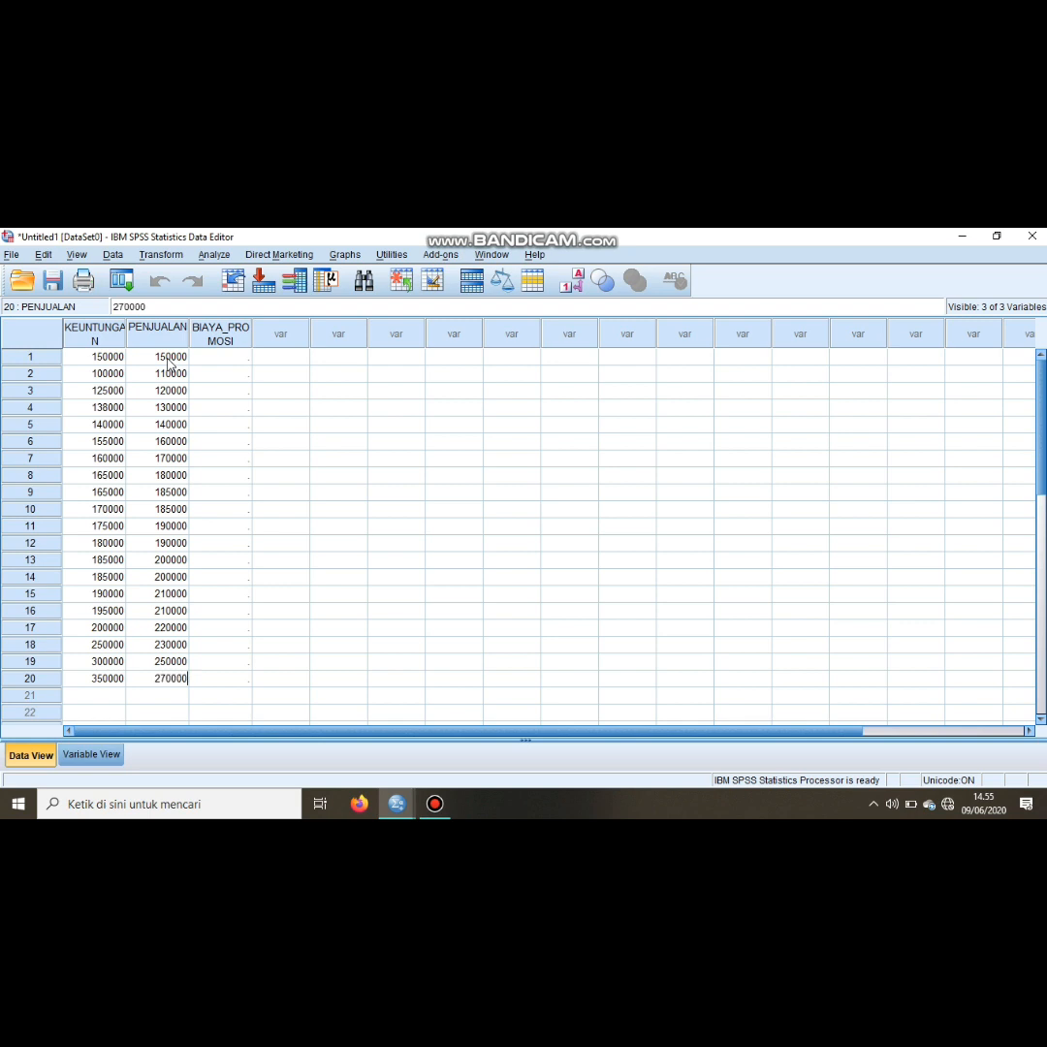
key("Return")
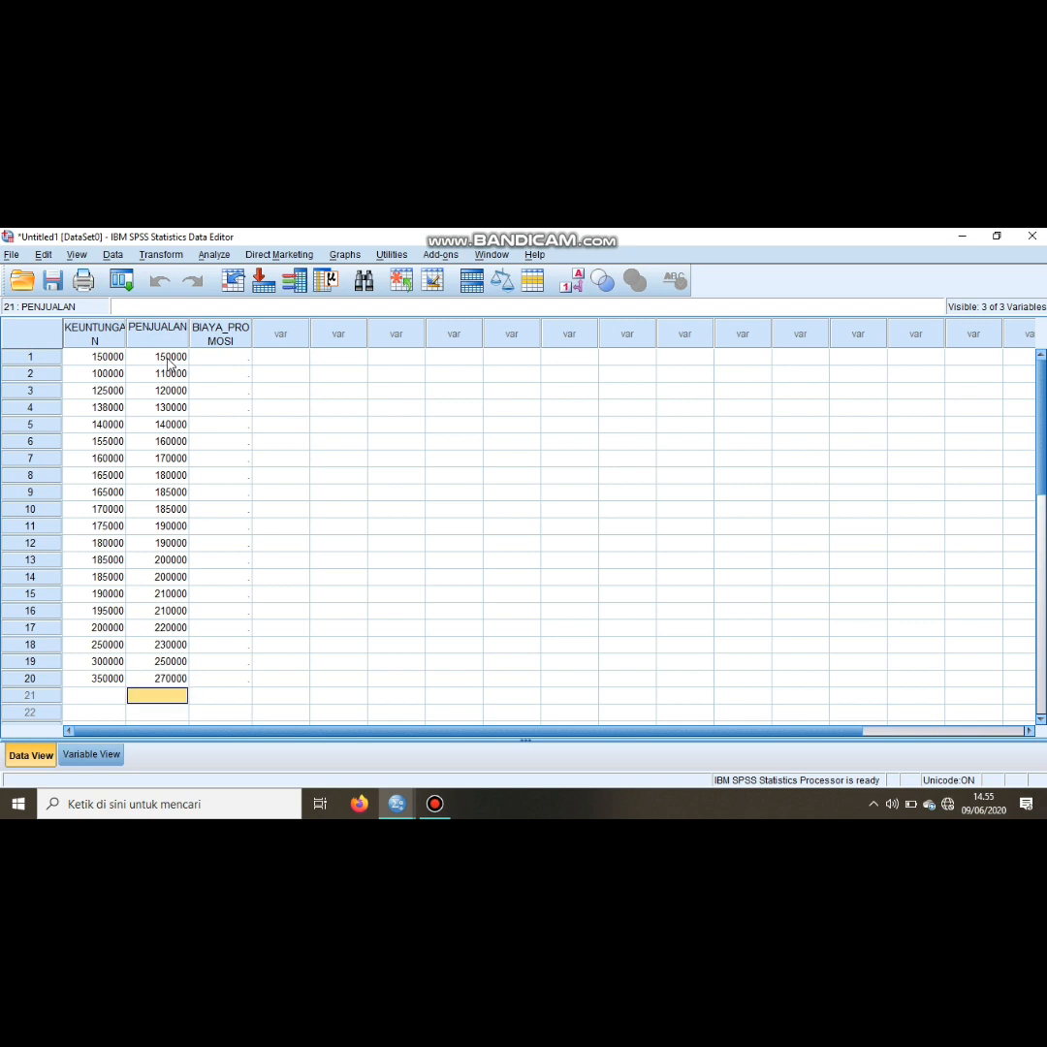
Step: Enter the BIAYA_PROMOSI data for rows 1 to 4: 50000, 45000, 50000 and 55000
left_click(229, 358)
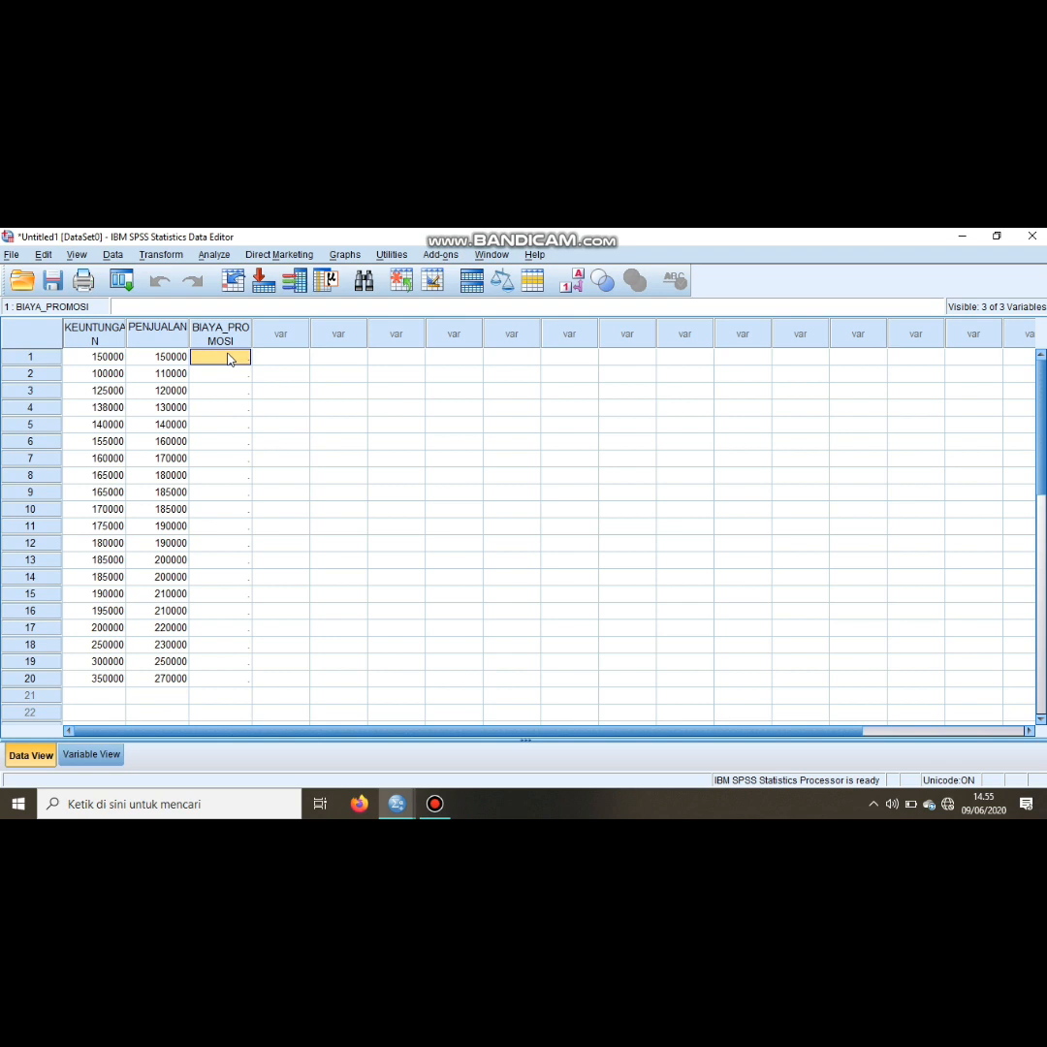
type("50000")
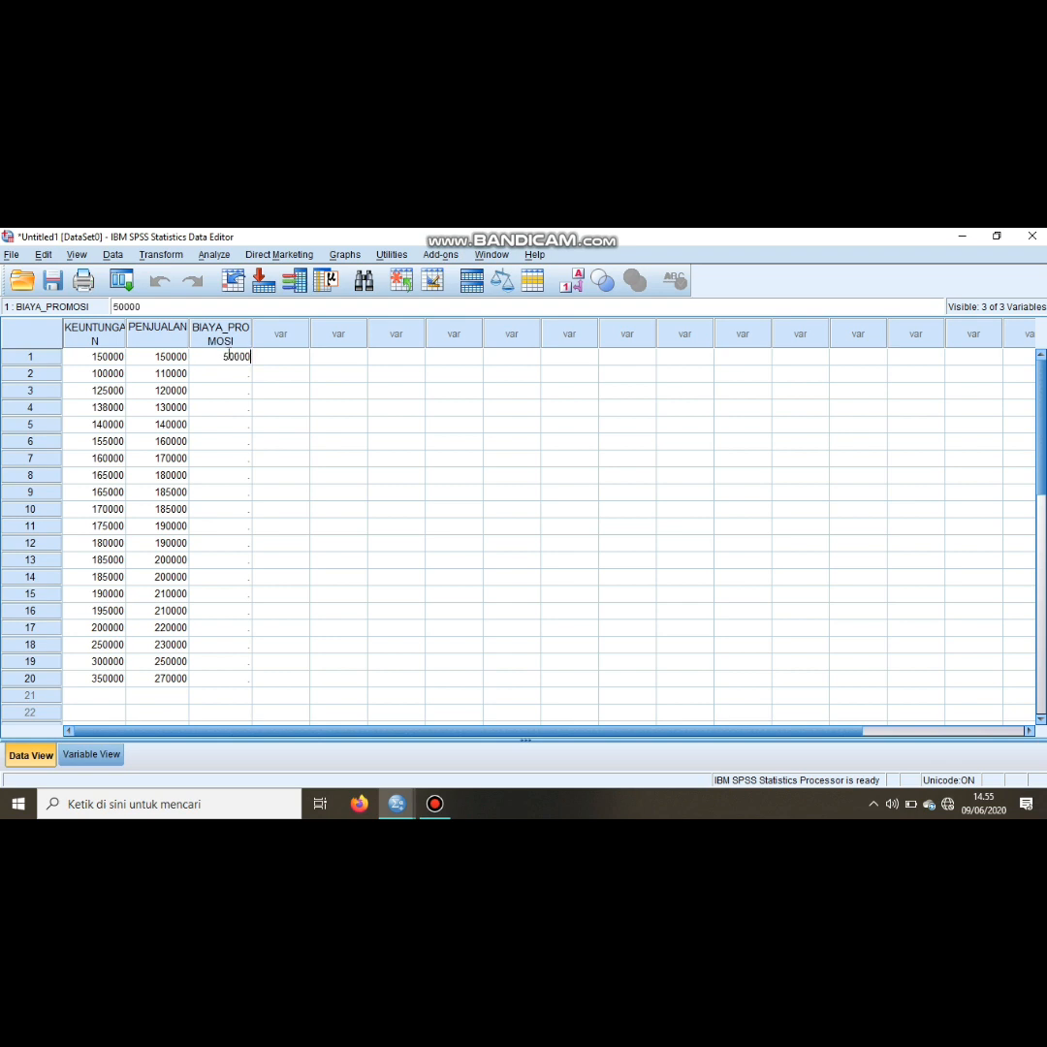
key("Return")
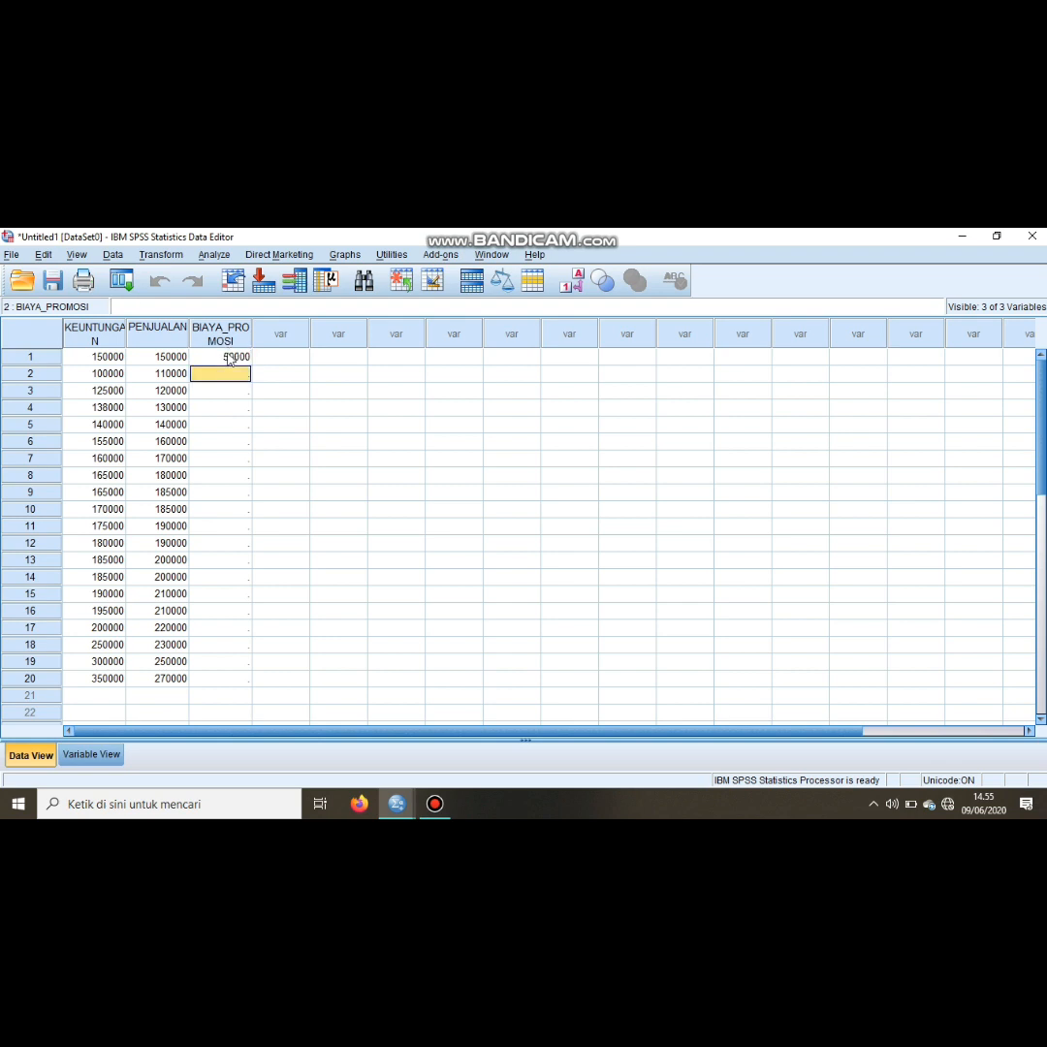
type("45")
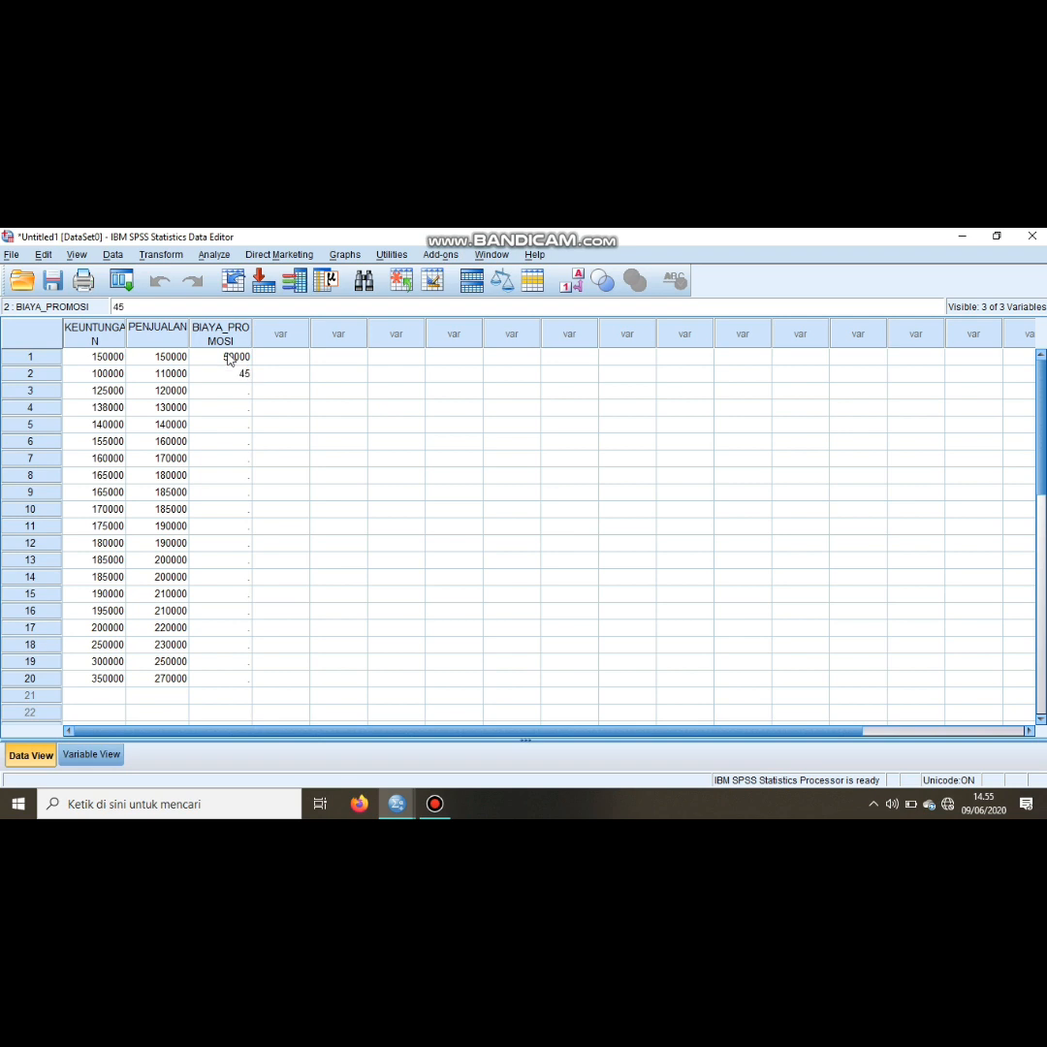
type("000")
key("Return")
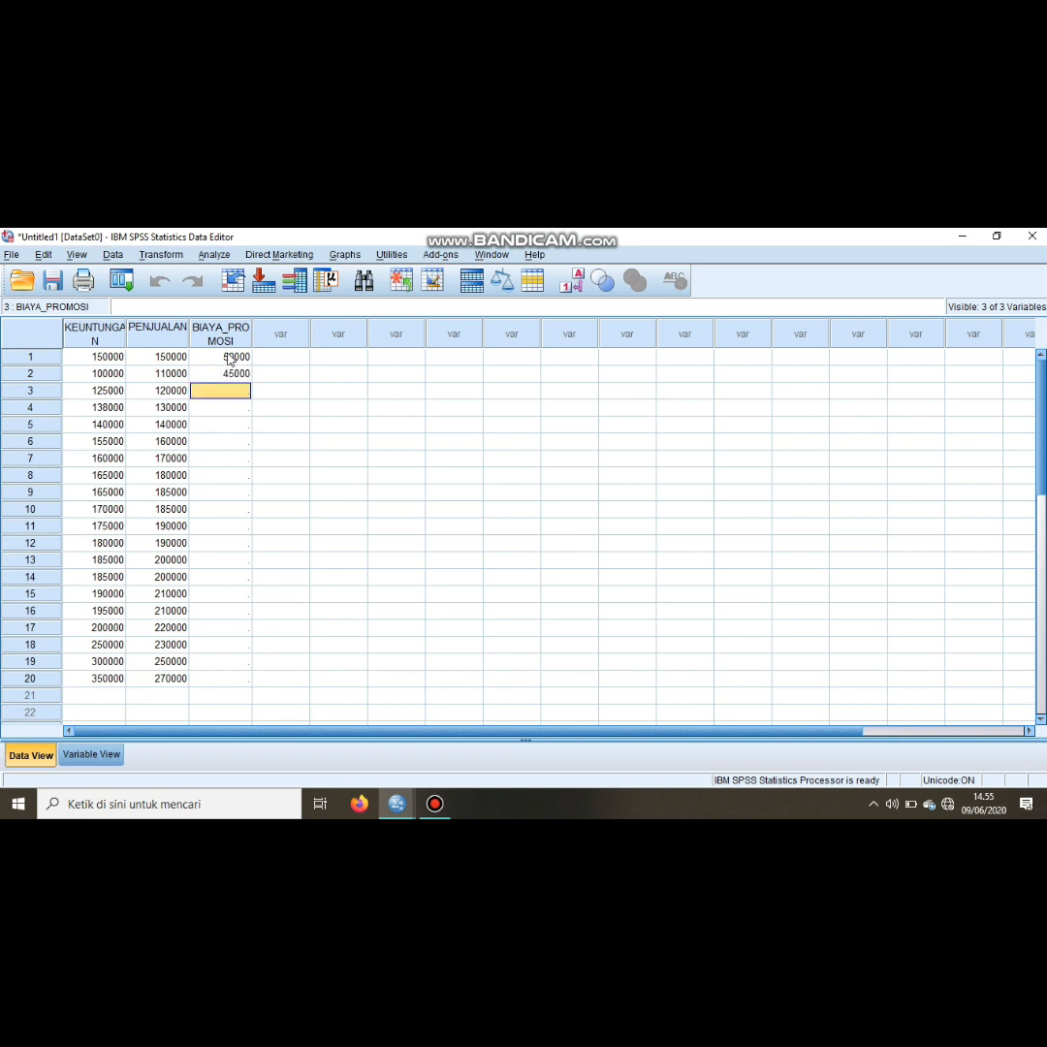
type("50000")
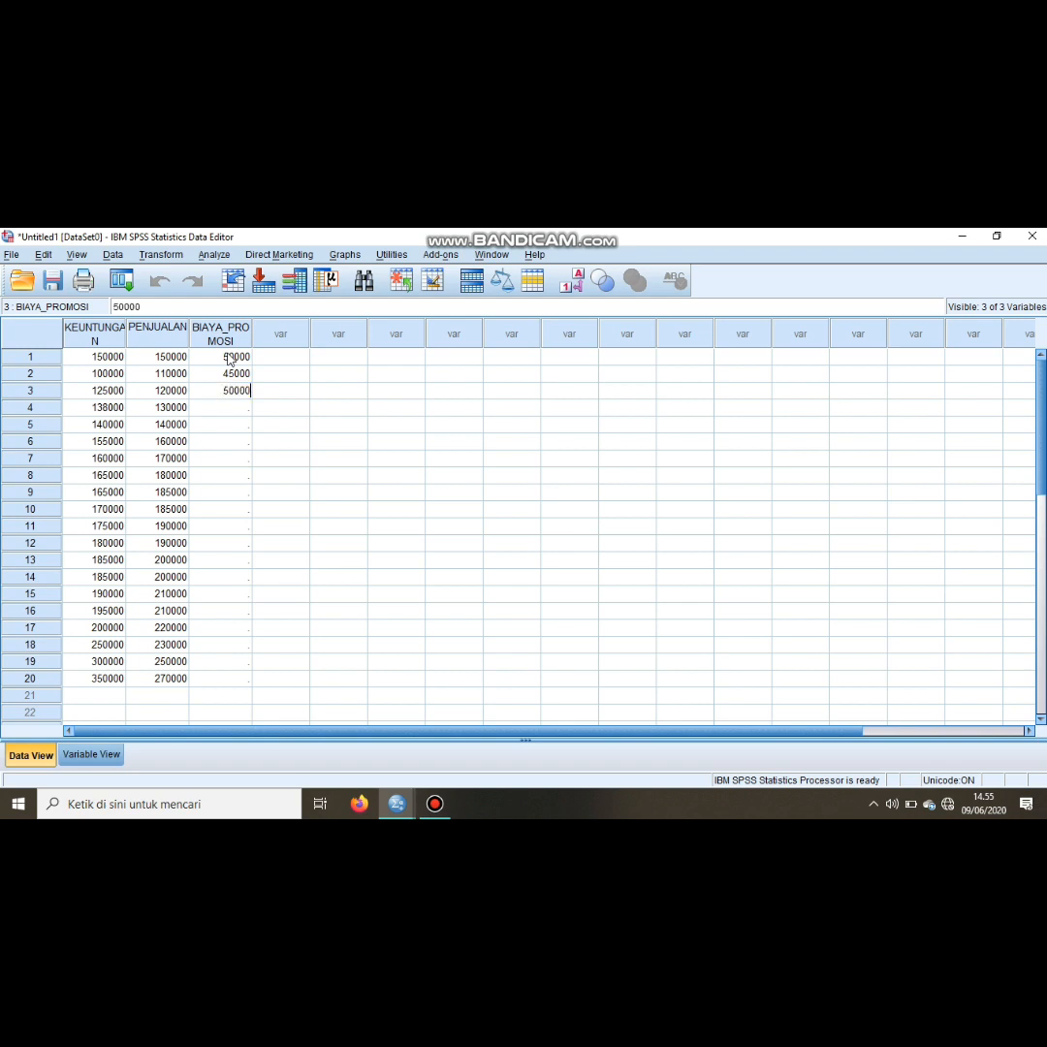
key("Return")
type("55000")
key("Return")
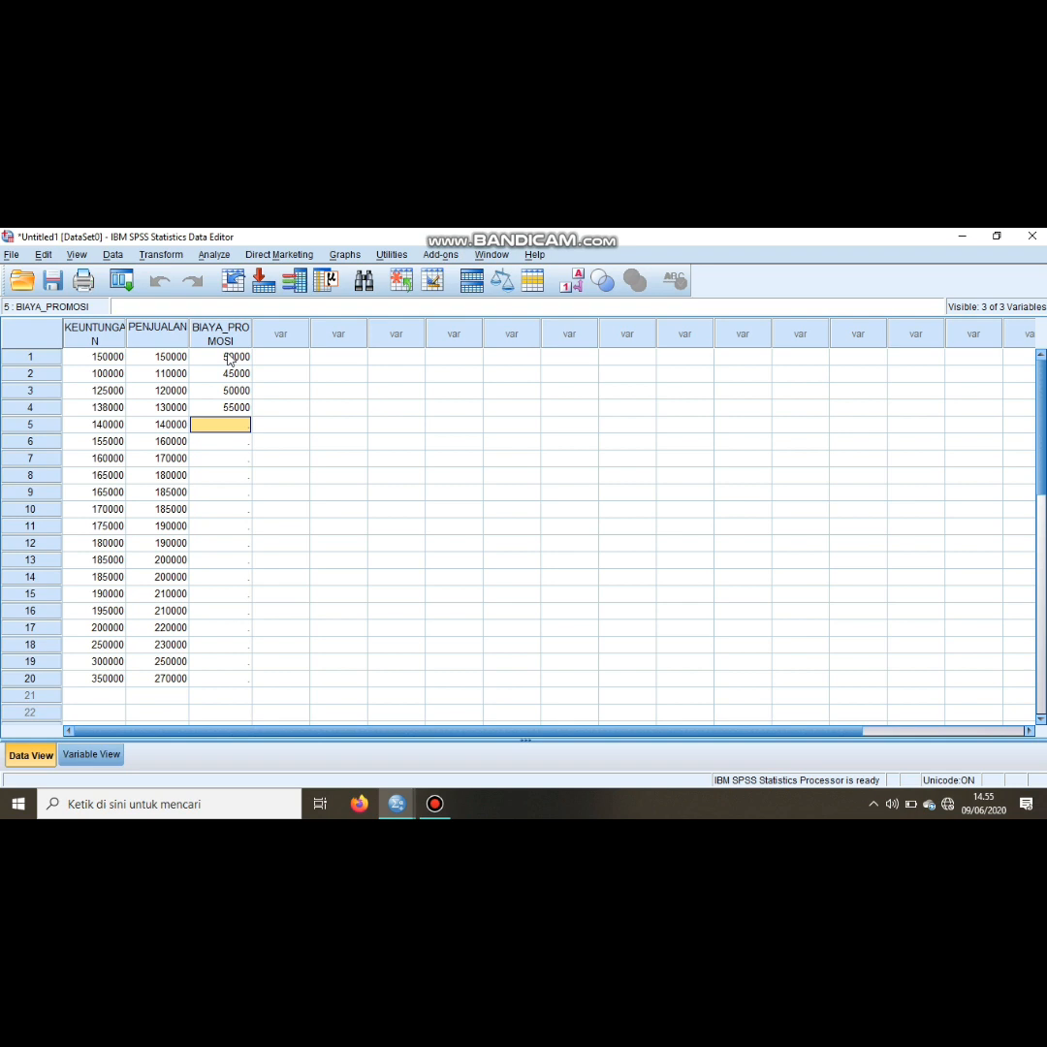
Step: Fill rows 5 to 8 of BIAYA_PROMOSI with 60000, 70000, 75000 and 80000
type("60000")
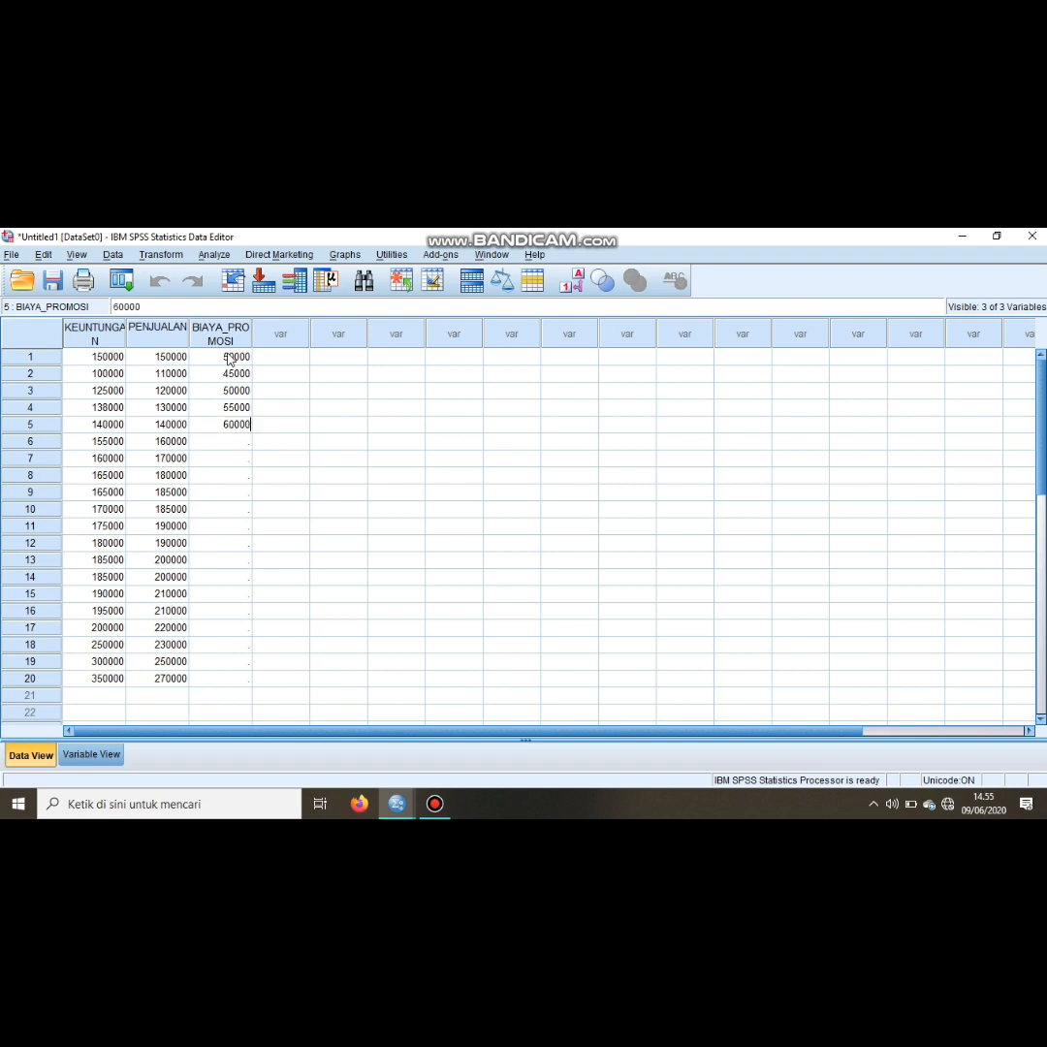
key("Return")
type("70000")
key("Return")
type("75000")
key("Return")
type("80000")
key("Return")
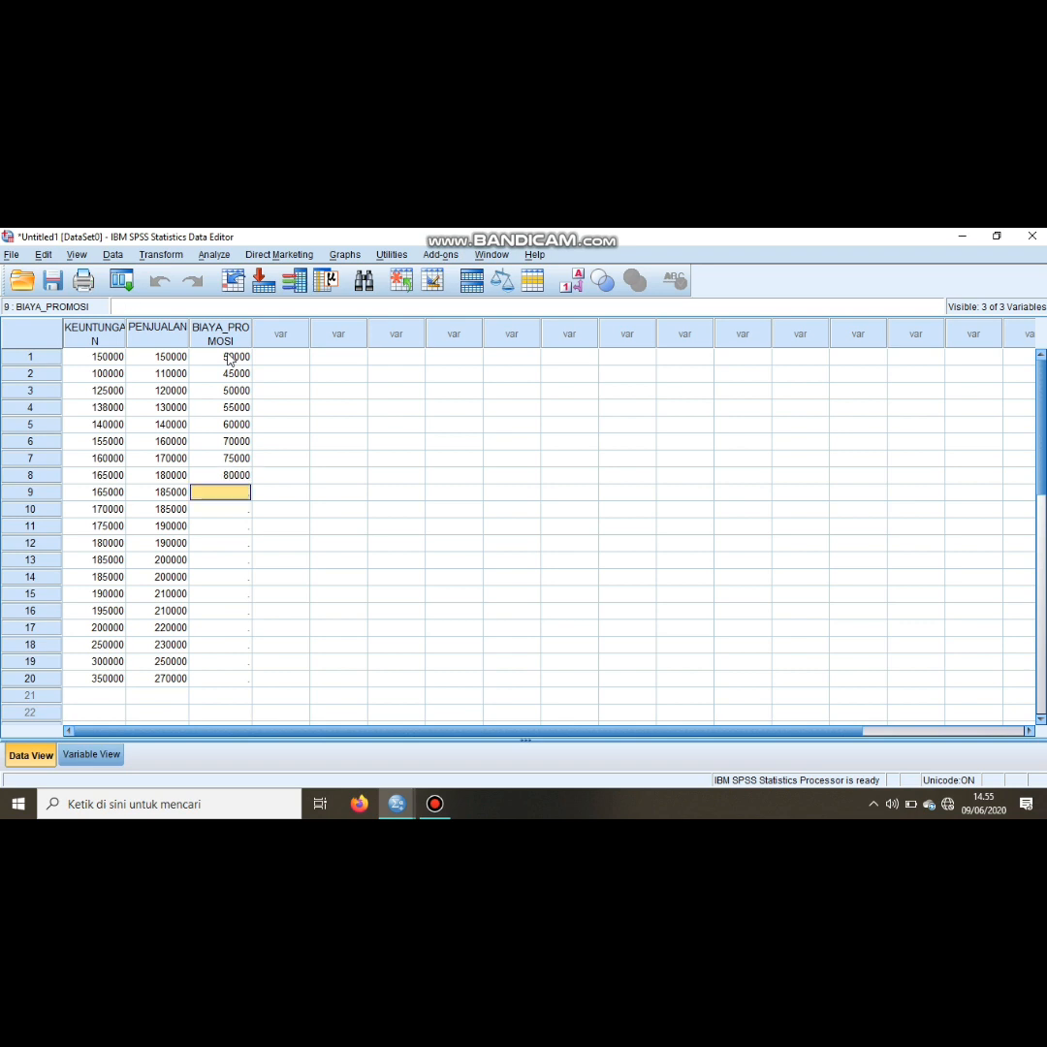
Step: Fill rows 9 to 11 of BIAYA_PROMOSI with 81000, 82000 and 85000
type("81000")
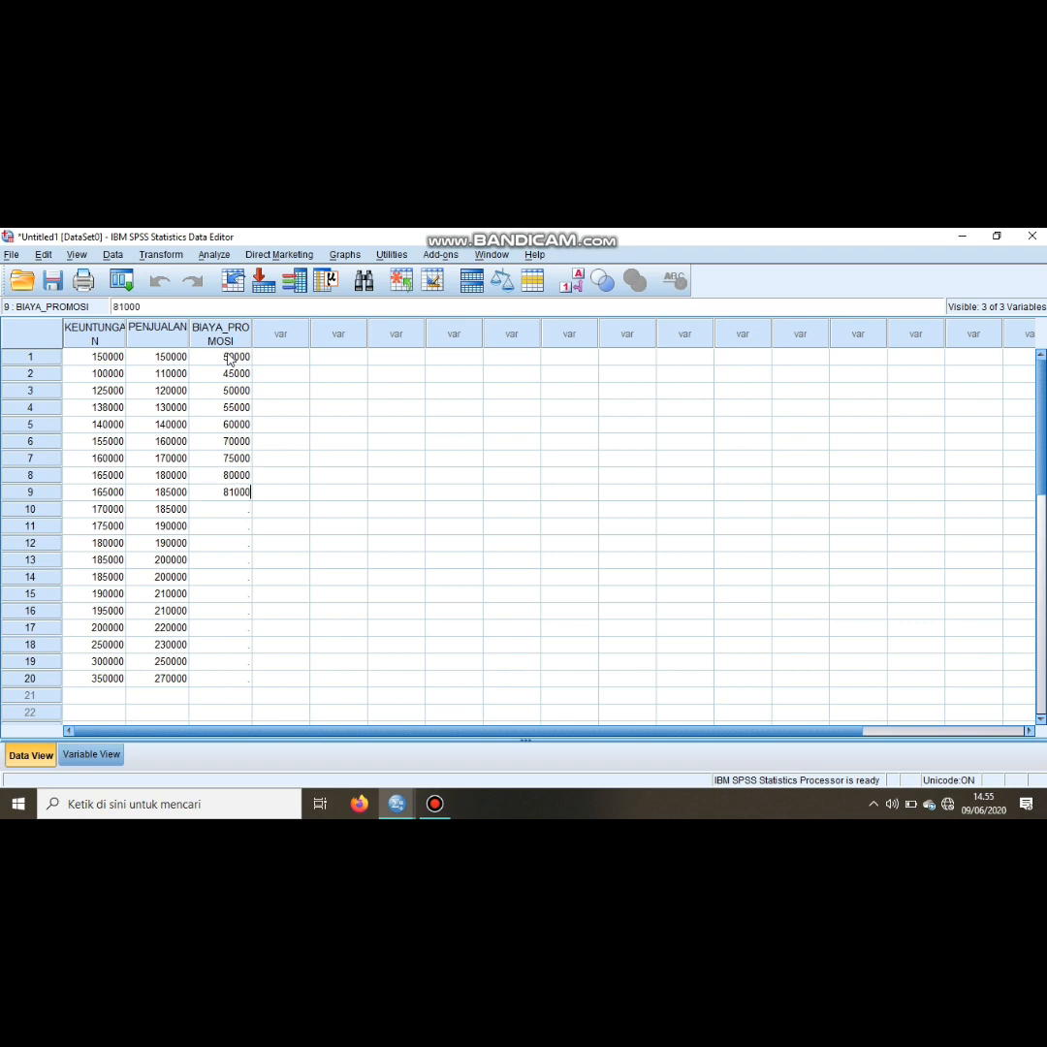
key("Return")
type("82000")
key("Return")
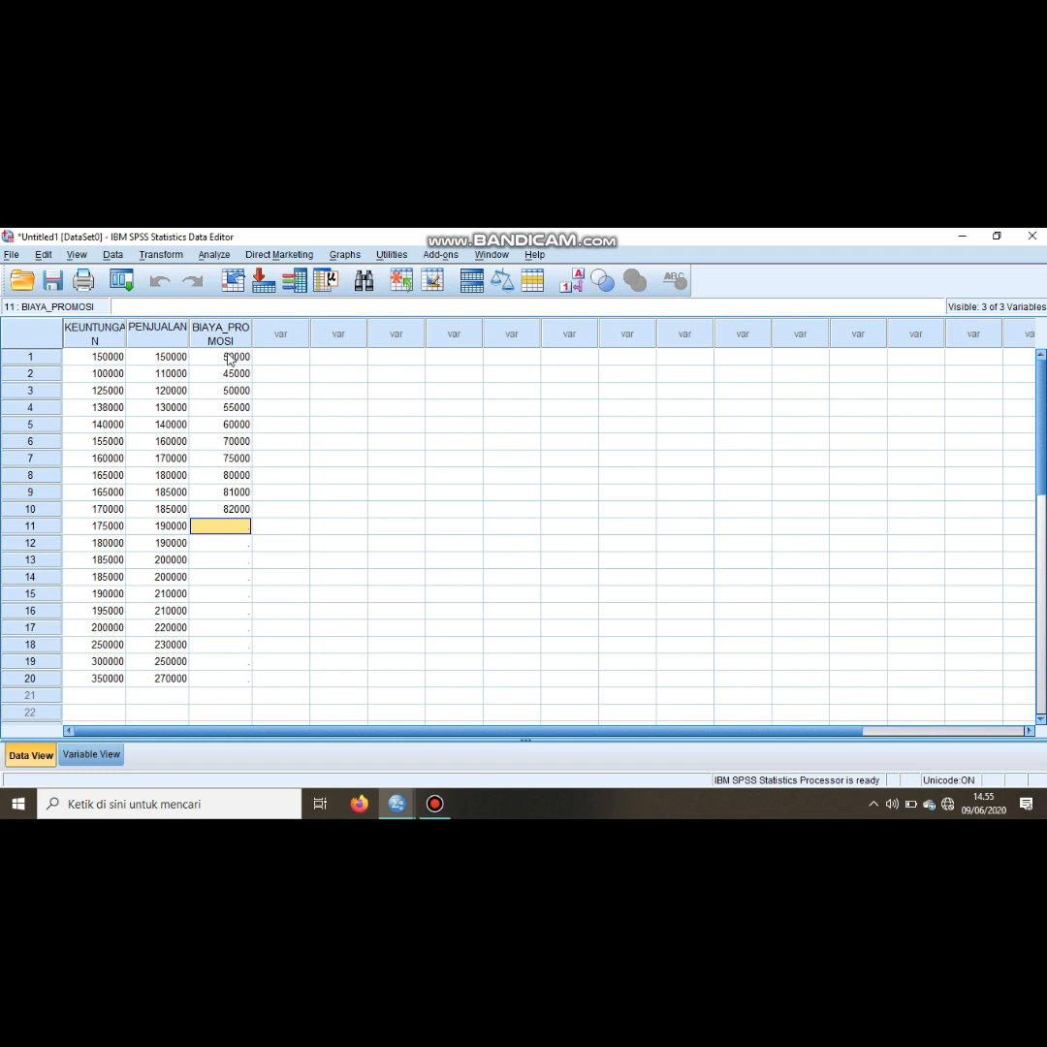
type("85000")
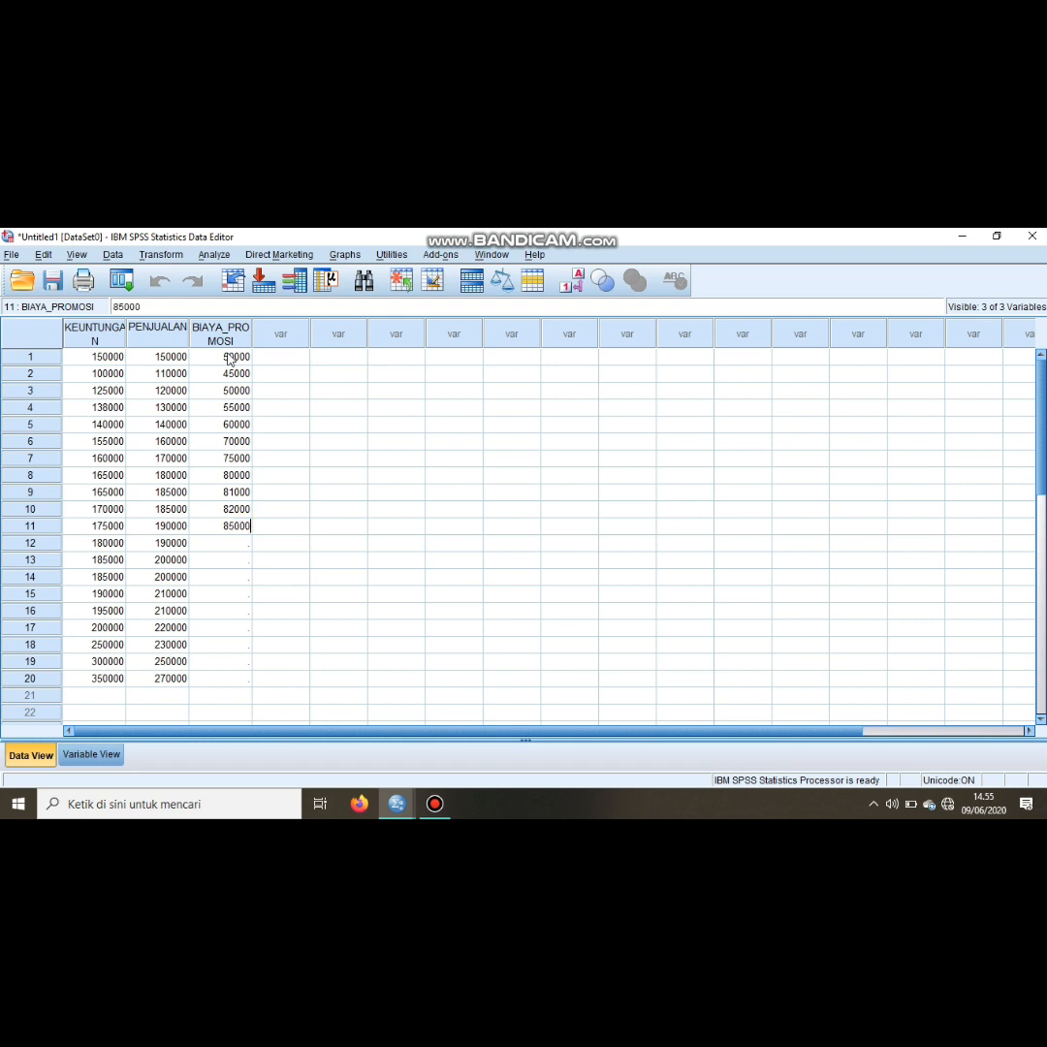
key("Return")
Step: Fill rows 12 to 14 of BIAYA_PROMOSI with 90000, 95000 and 97000
type("90000")
key("Return")
type("95000")
key("Return")
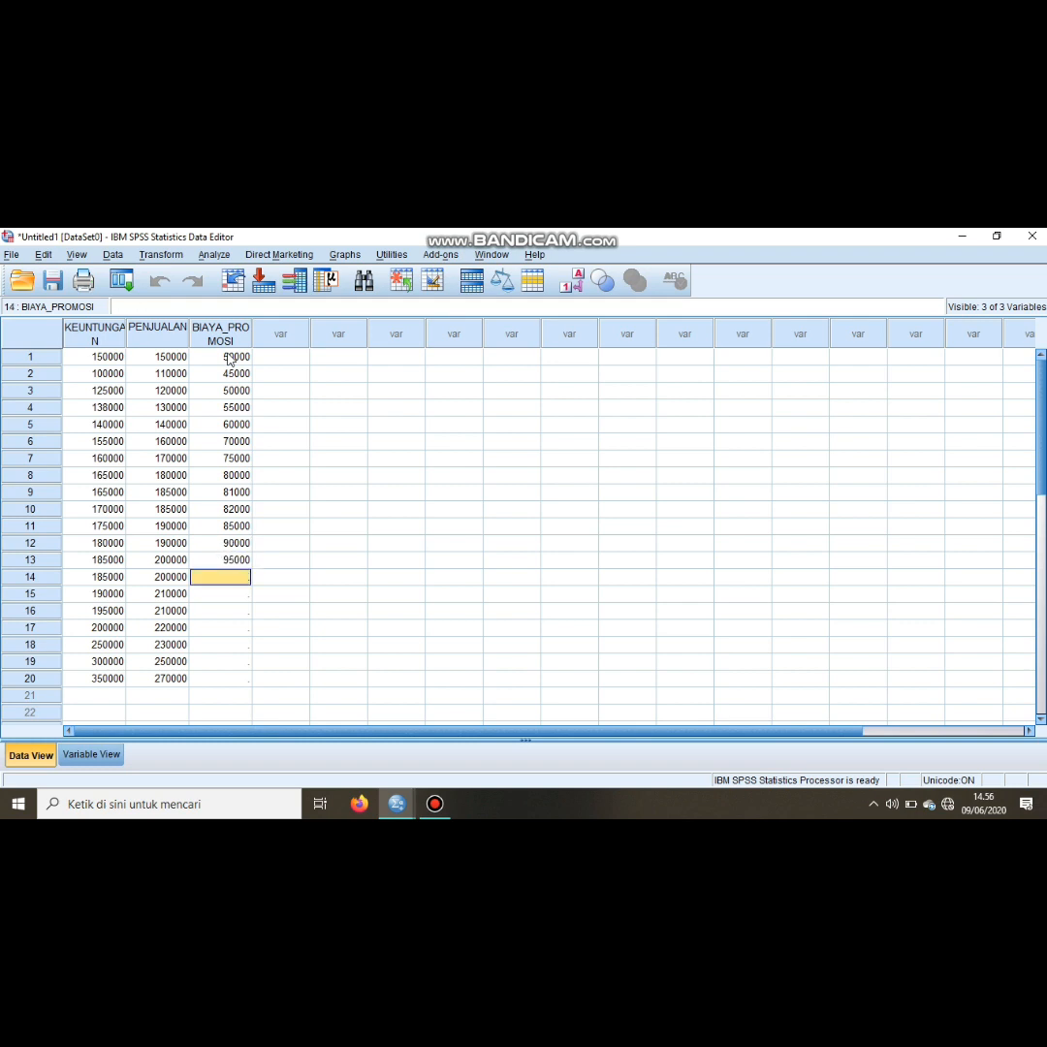
type("9")
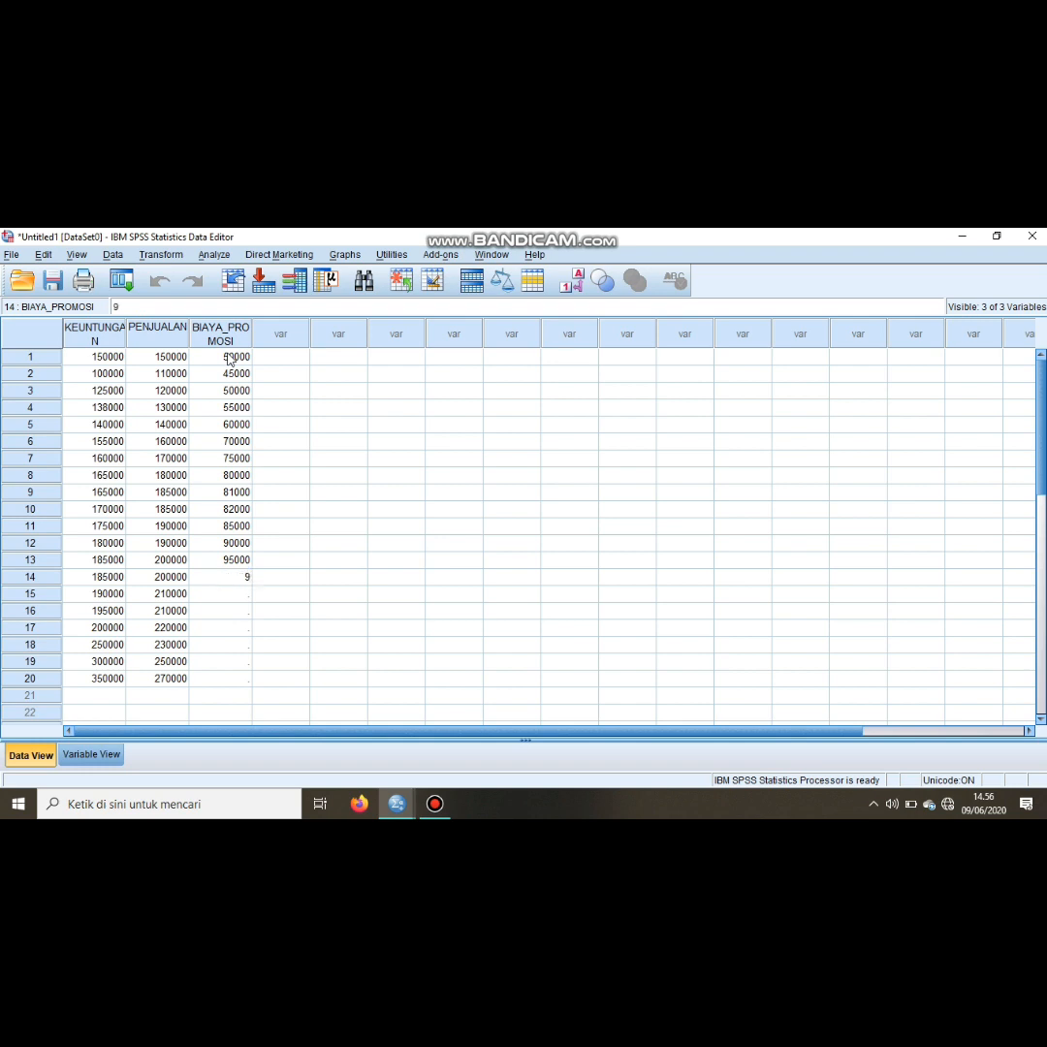
type("7000")
key("Return")
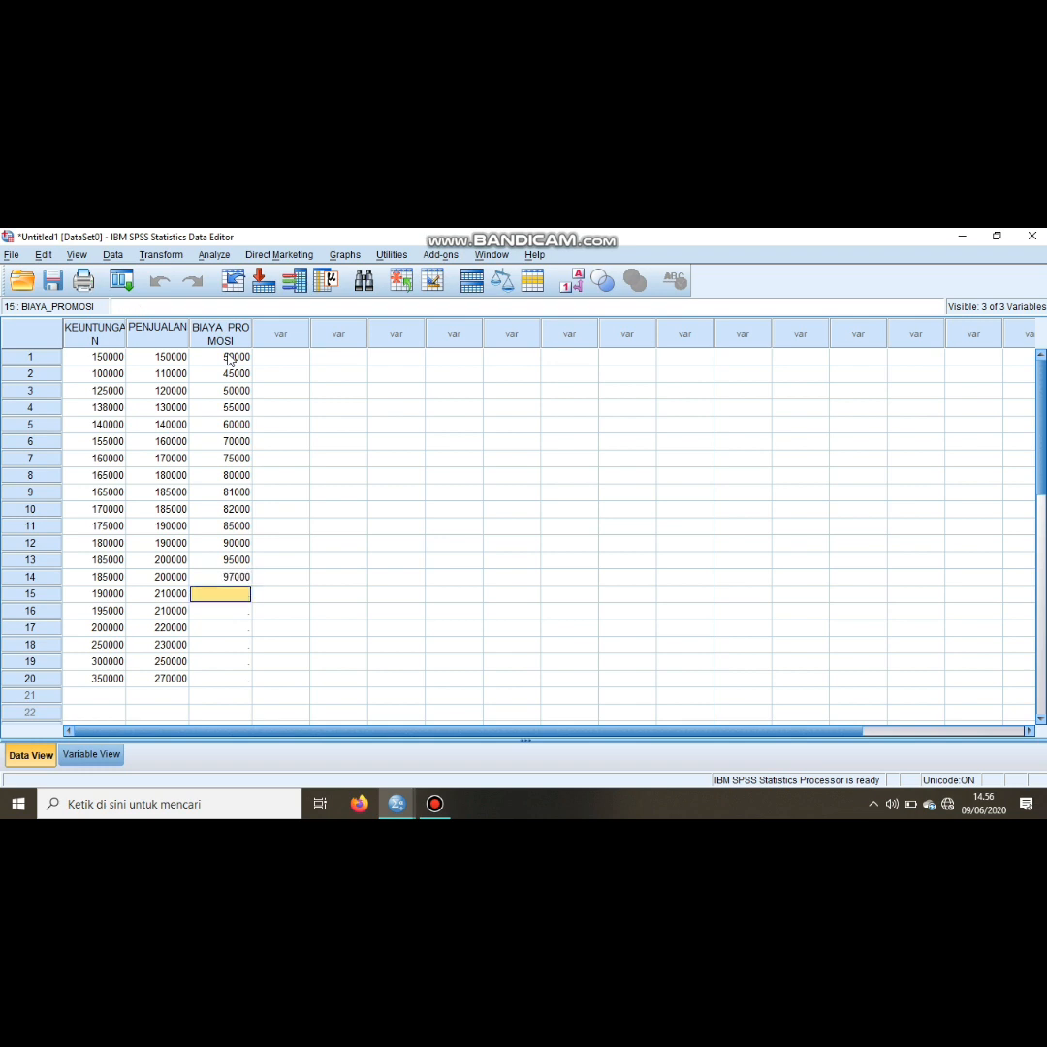
Step: Enter 100000 as the BIAYA_PROMOSI value in row 15, correcting the missing zero
type("10000")
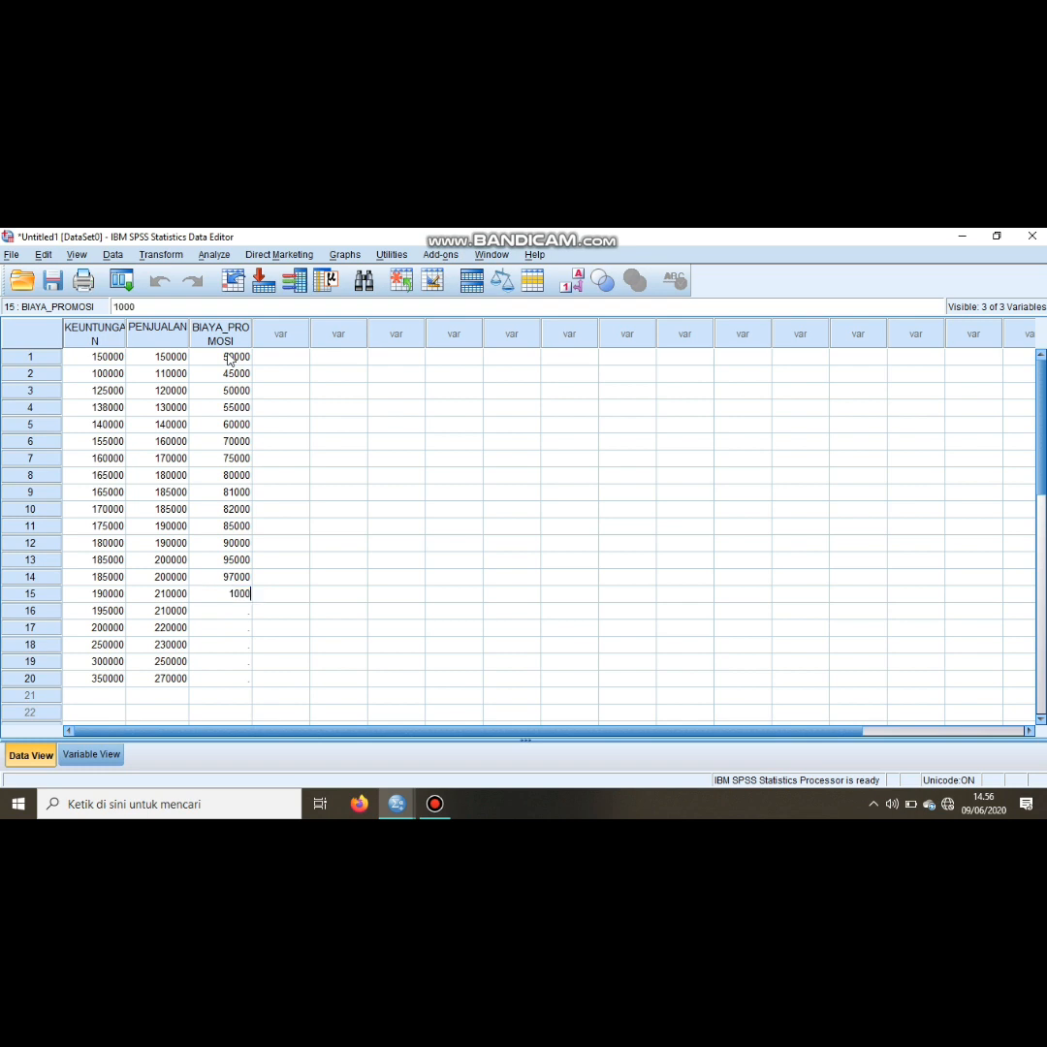
key("Return")
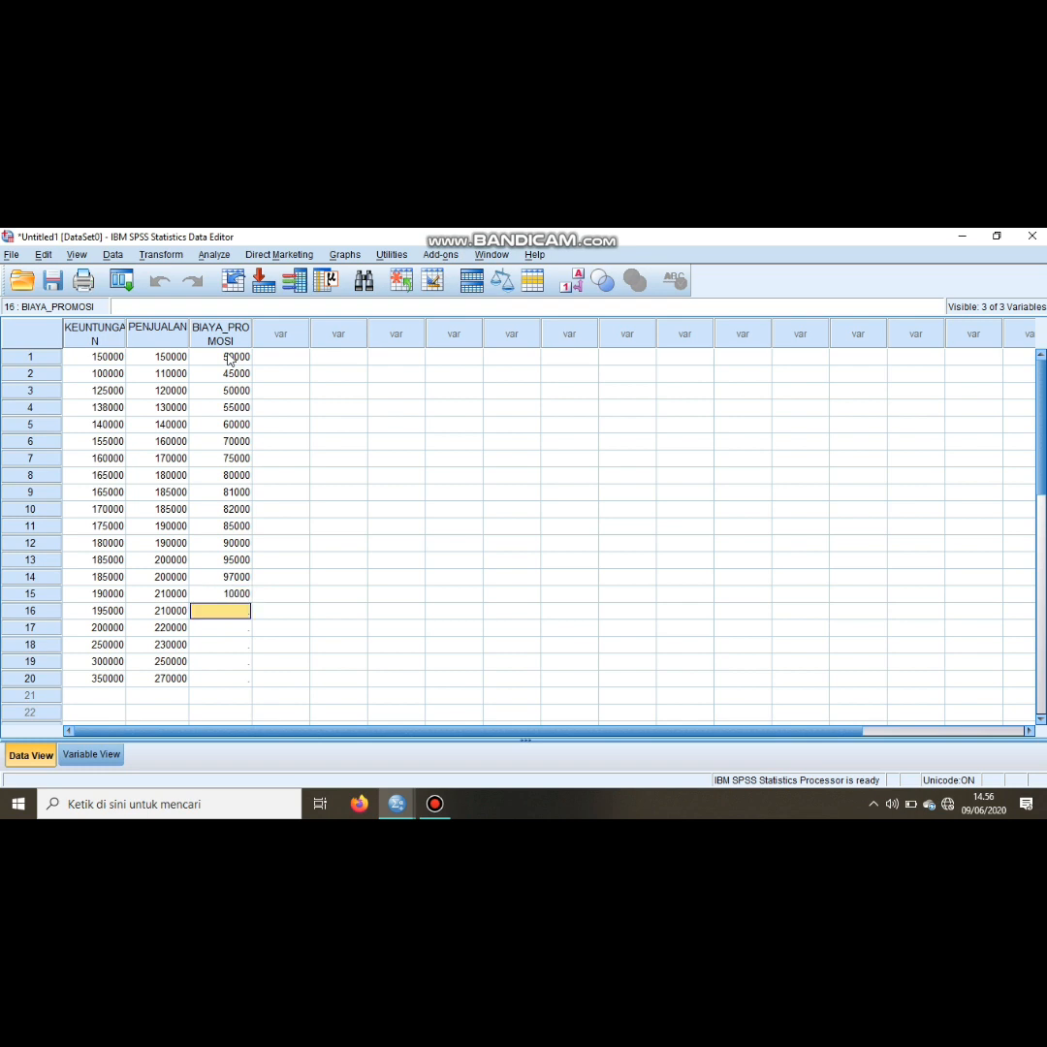
left_click(238, 596)
left_click(143, 304)
type("0")
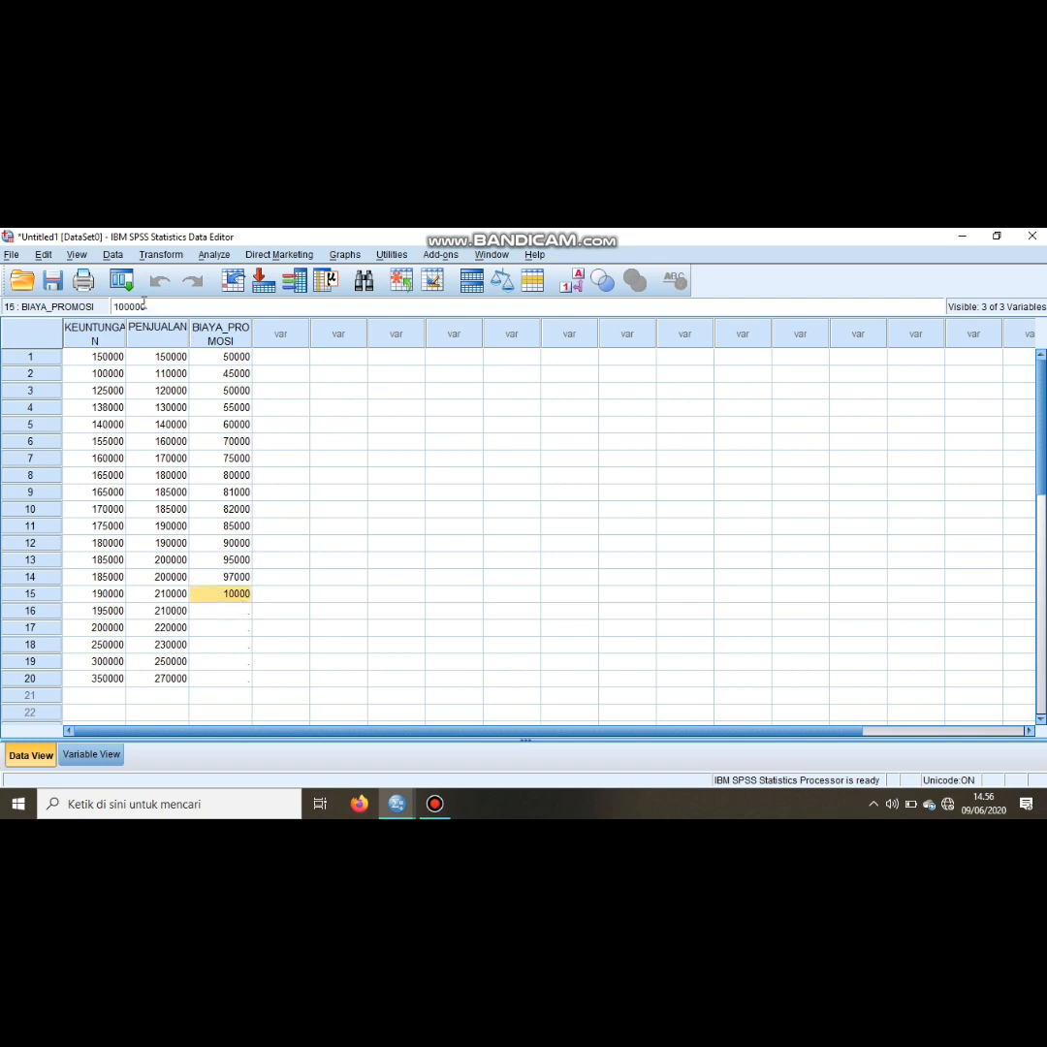
key("Return")
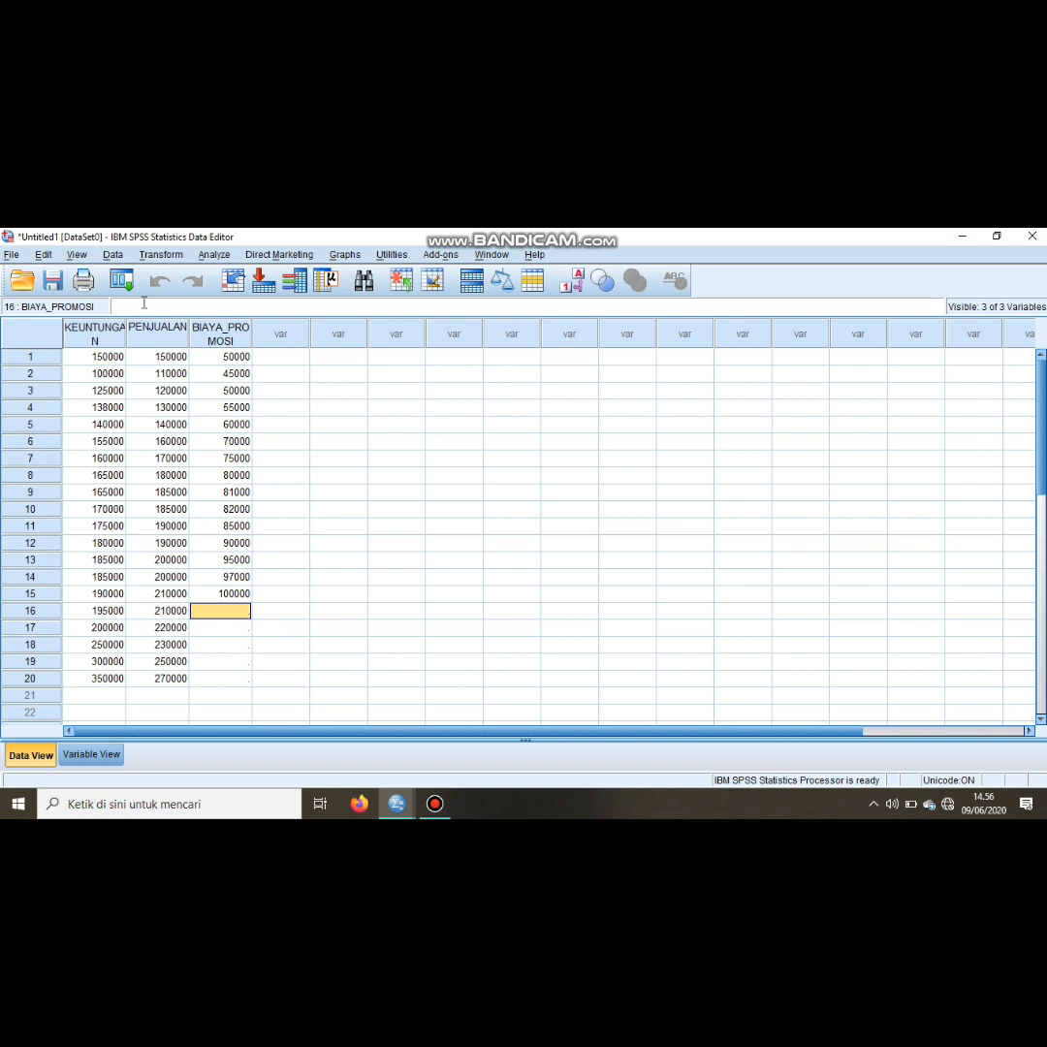
Step: Fill rows 16 to 20 of BIAYA_PROMOSI with 105000, 111000, 115000, 120000 and 125000
type("105000")
key("Return")
type("111000")
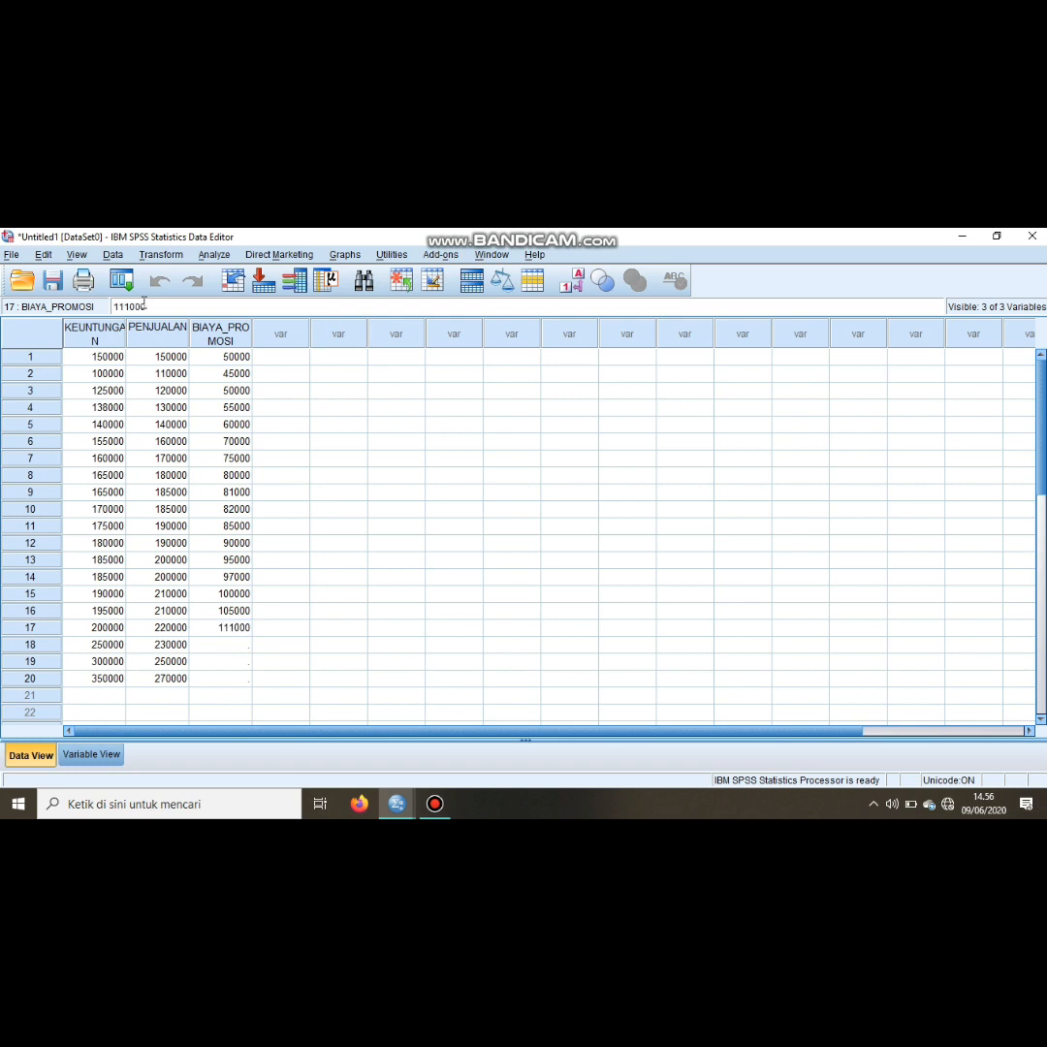
key("Return")
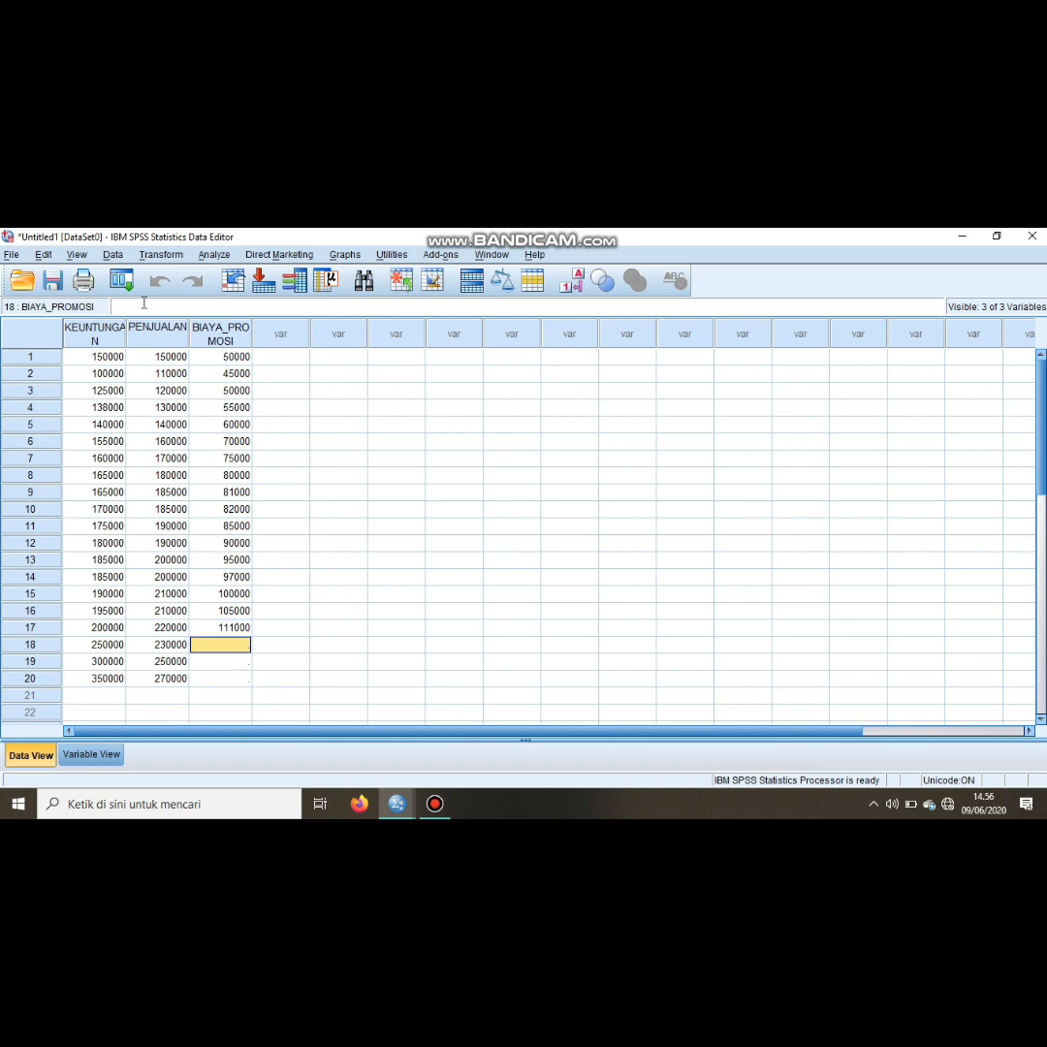
type("115000")
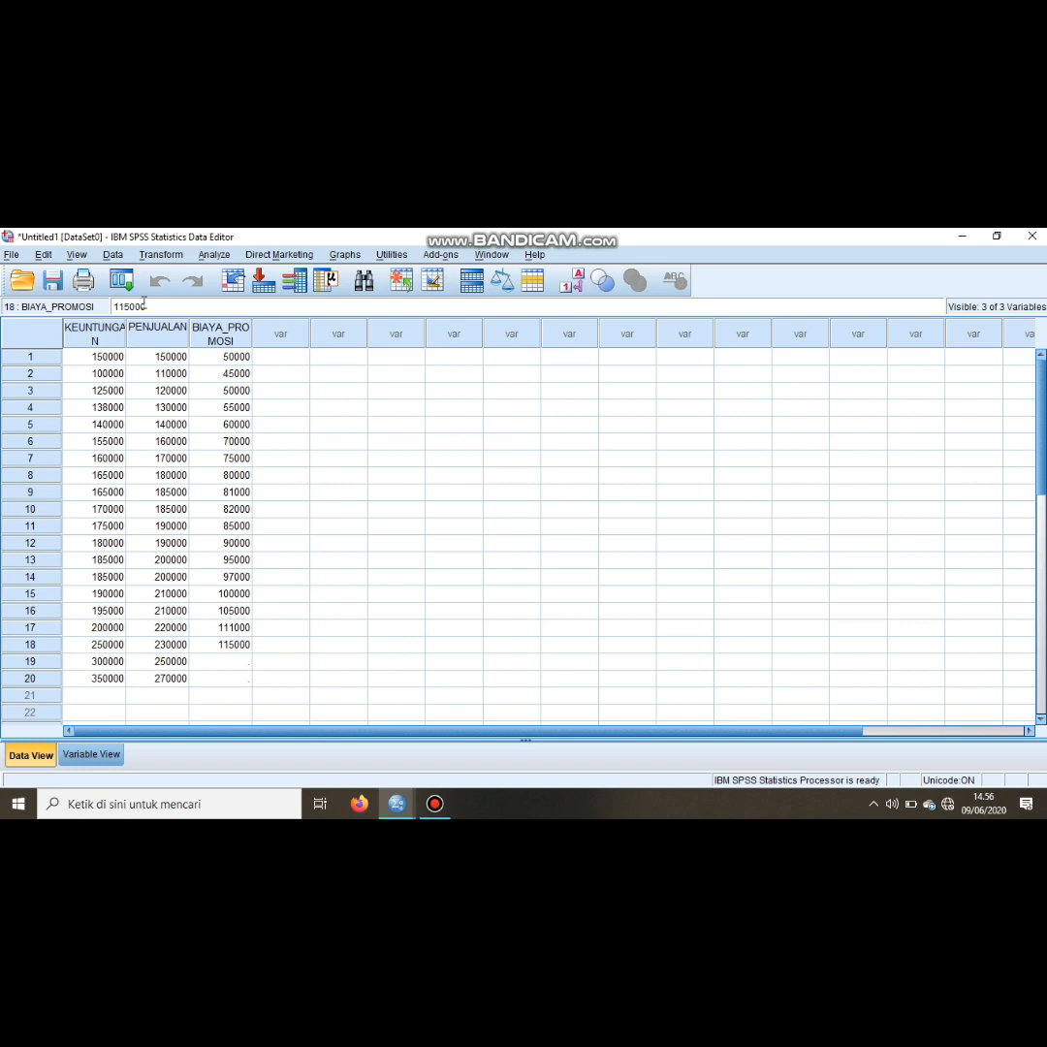
key("Return")
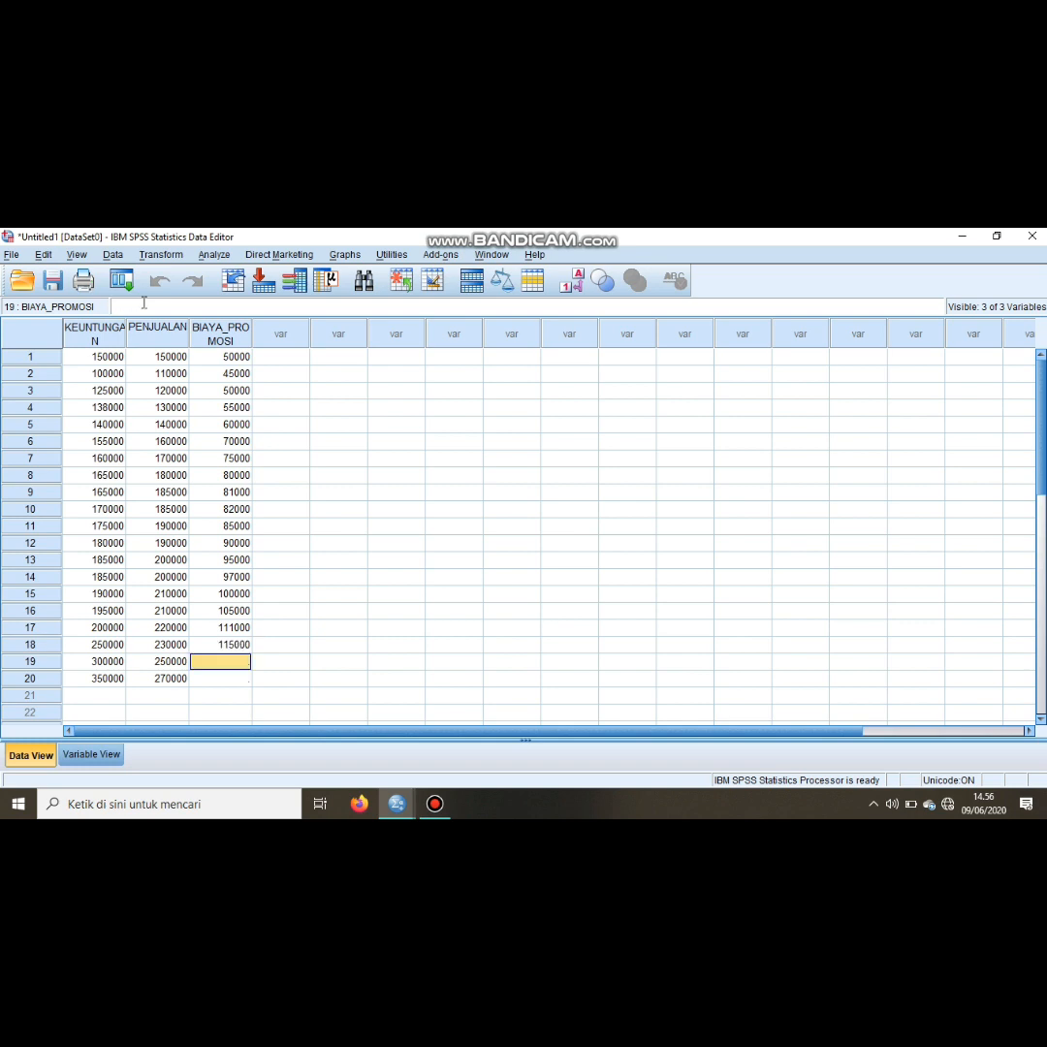
type("120000")
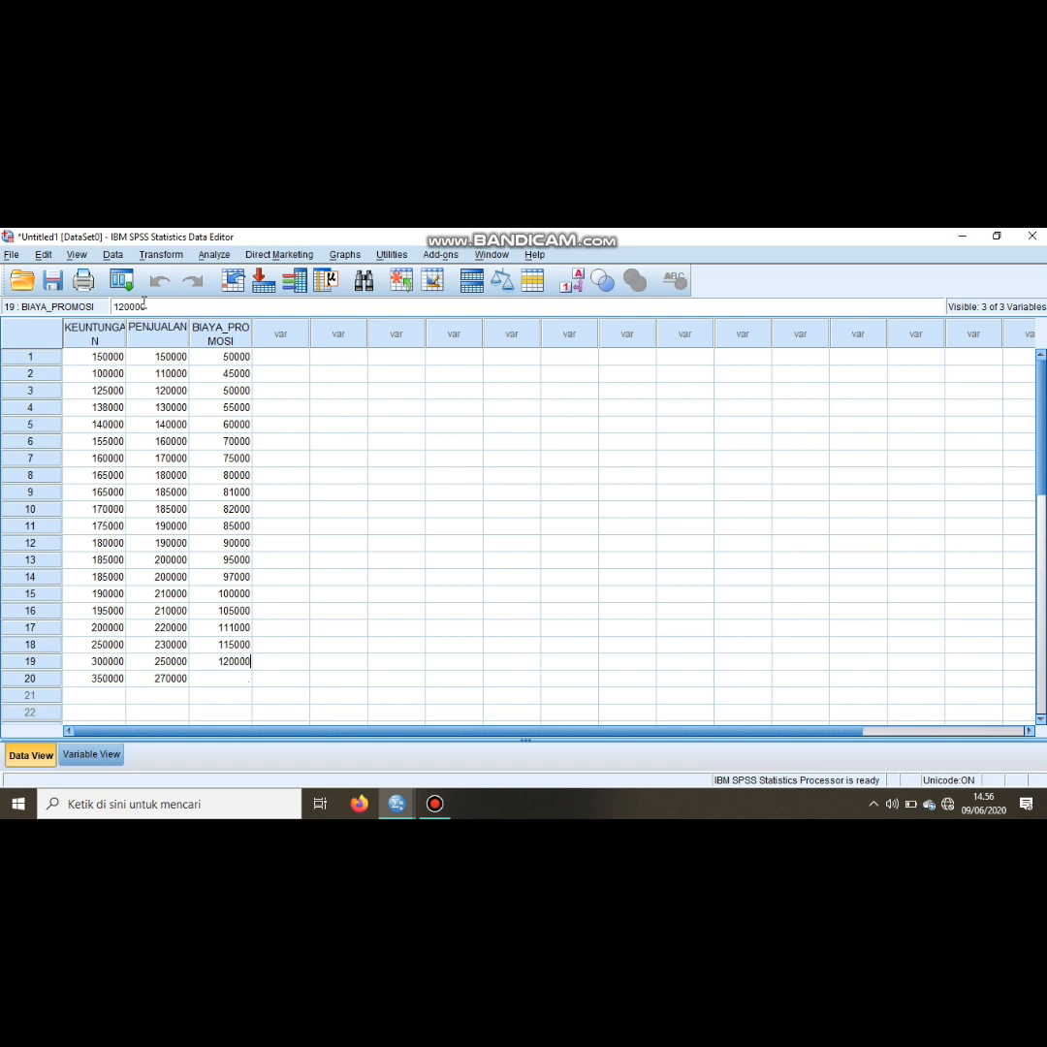
key("Return")
type("125000")
key("Return")
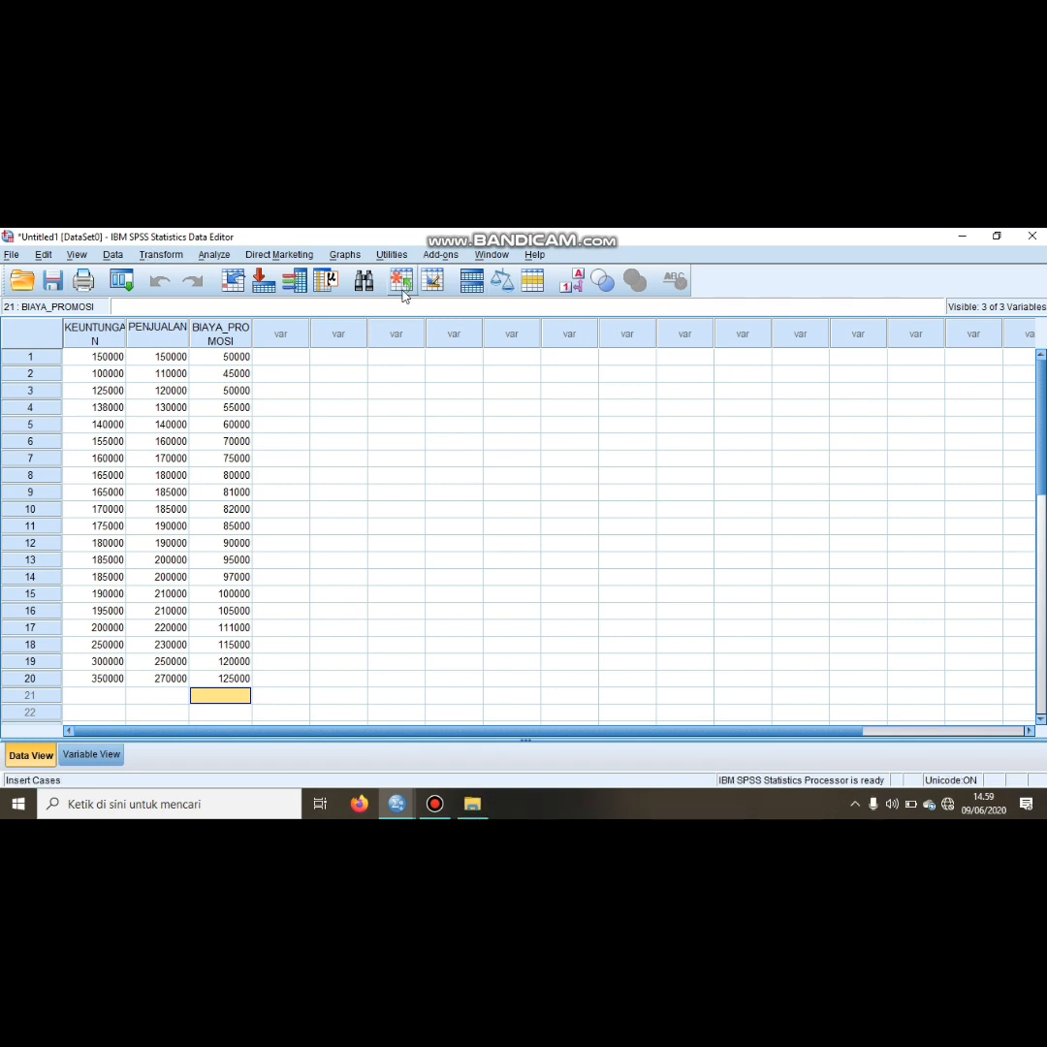
Step: Set up a Linear Regression with KEUNTUNGAN as the dependent variable and PENJUALAN and BIAYA PROMOSI as independents
left_click(215, 255)
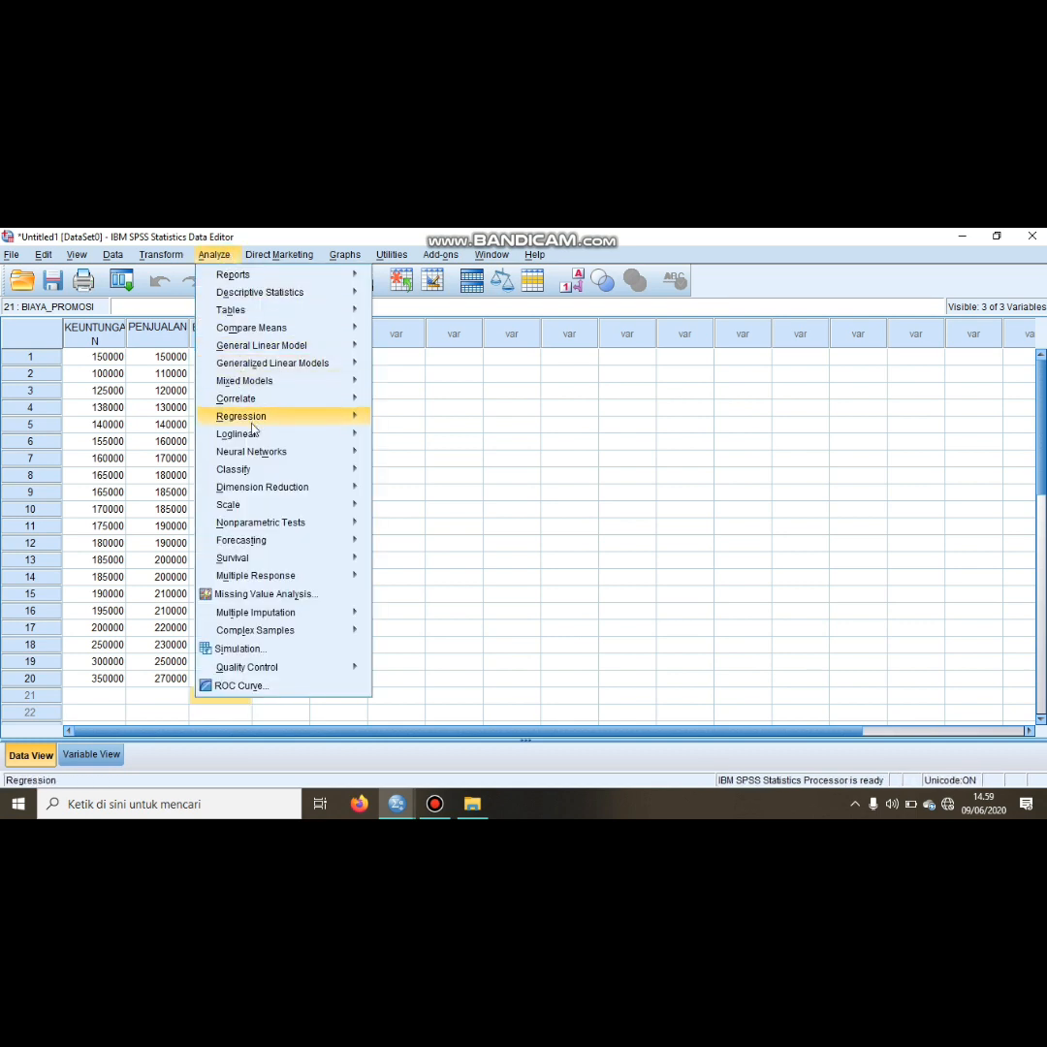
mouse_move(250, 422)
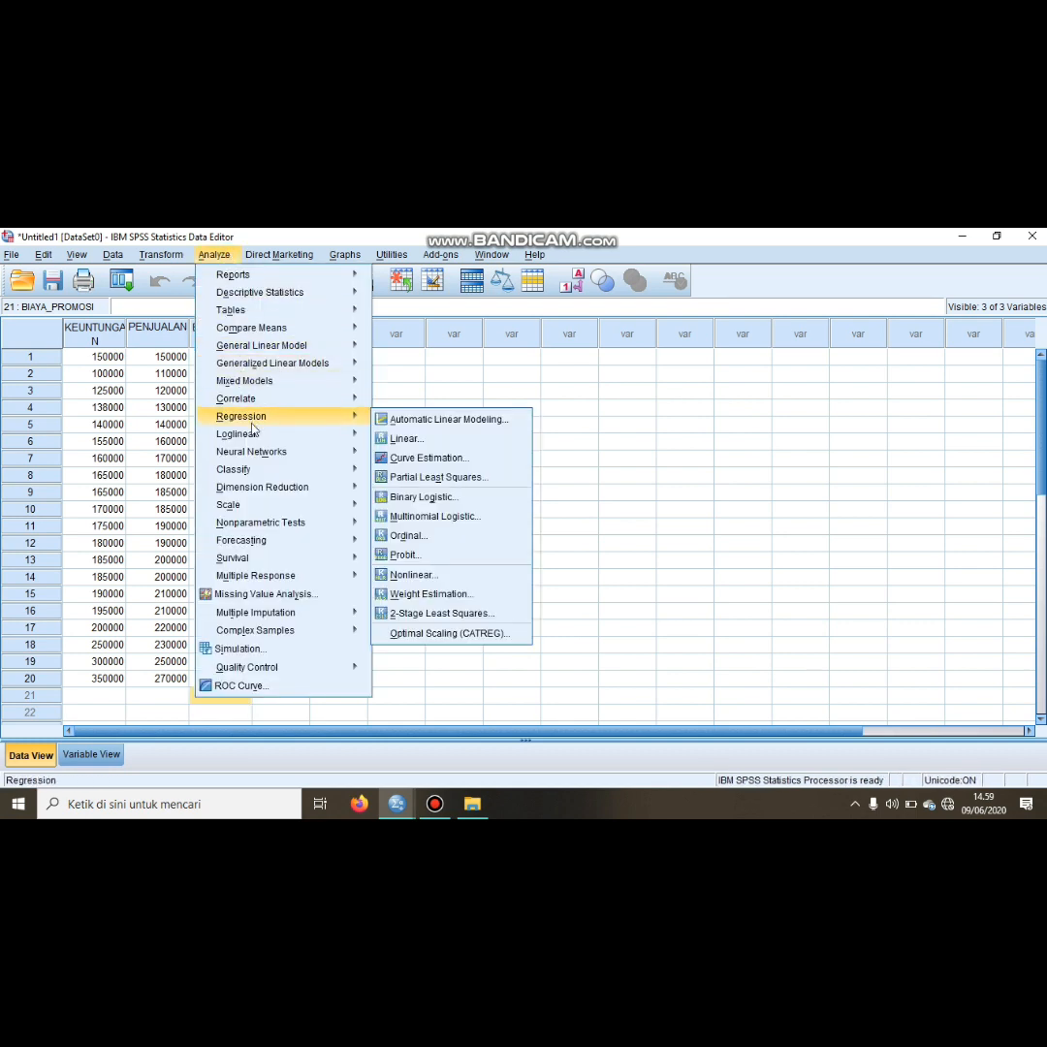
left_click(400, 441)
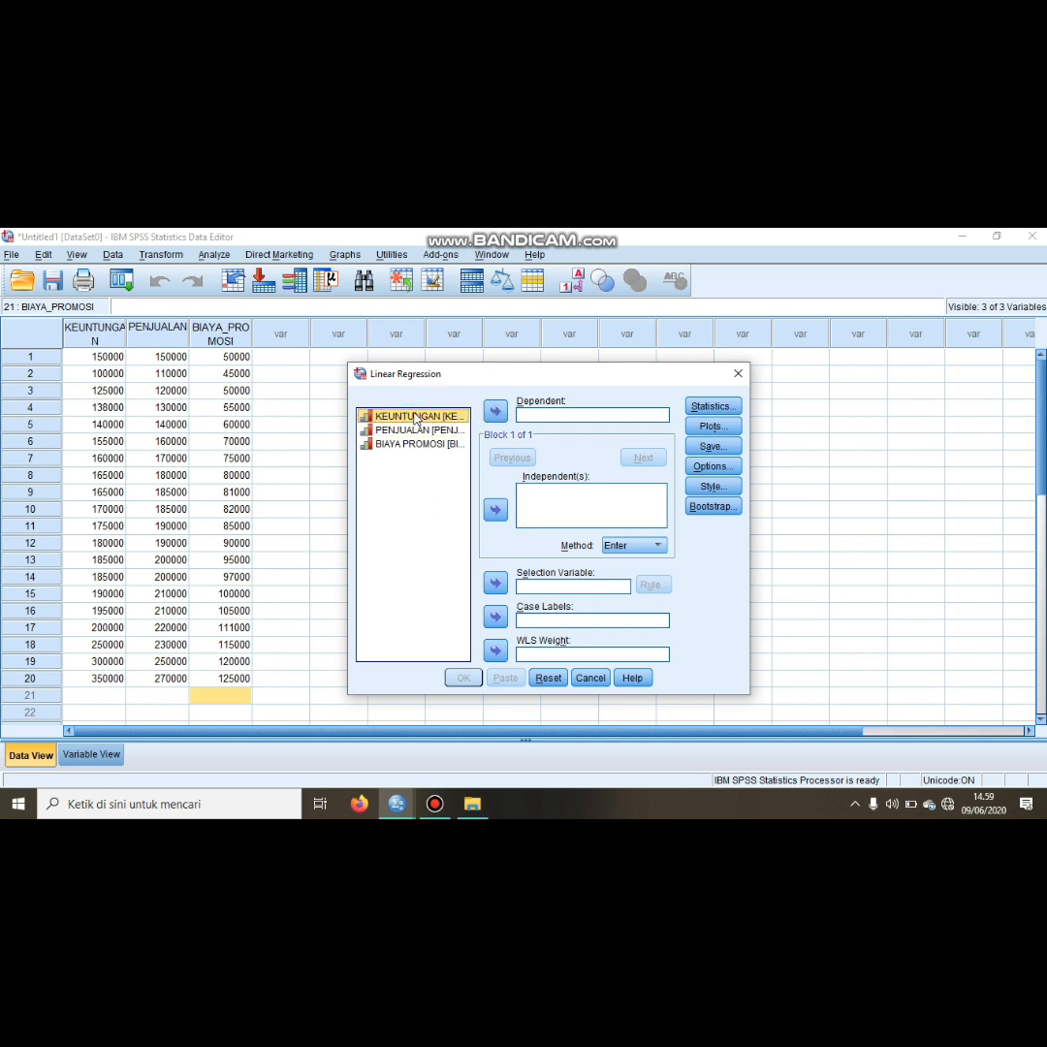
left_click(497, 412)
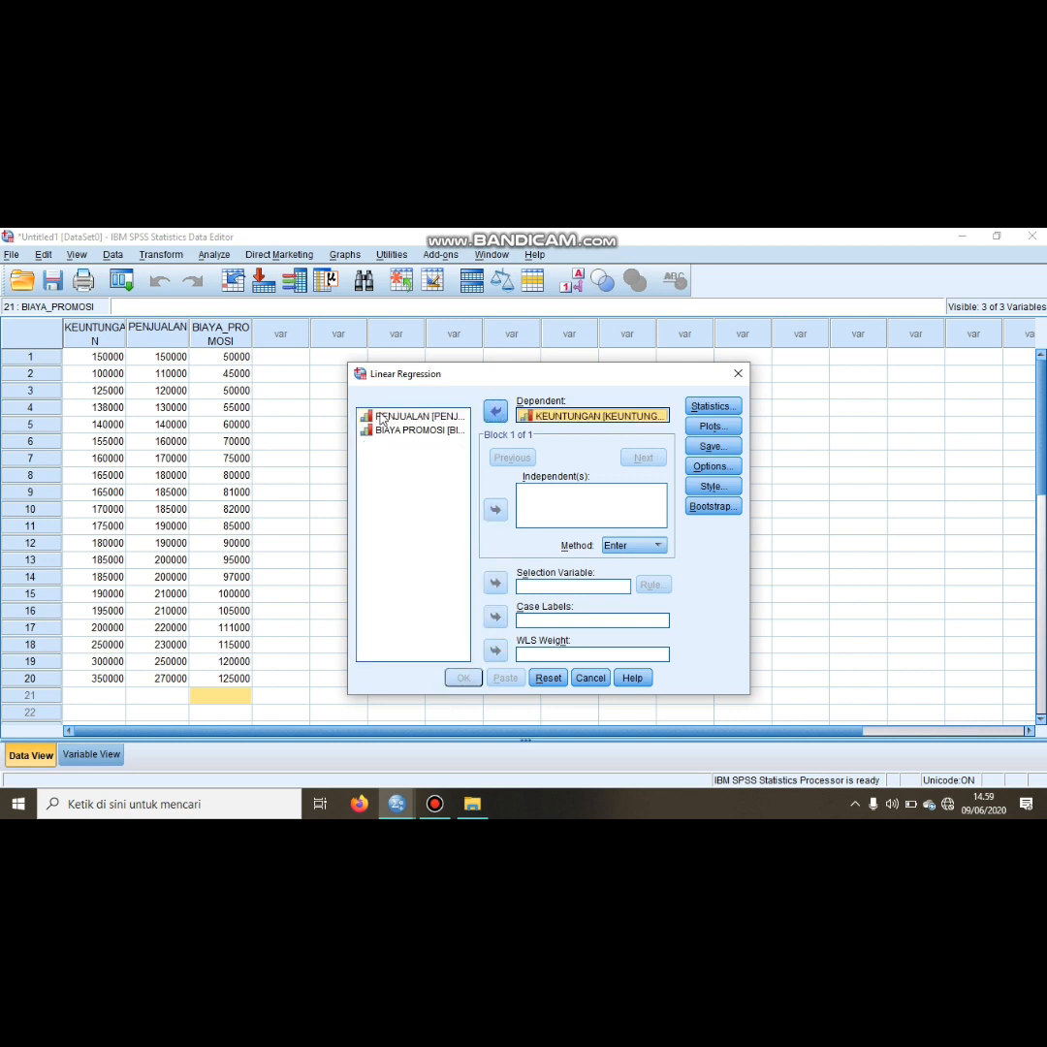
left_click(419, 417)
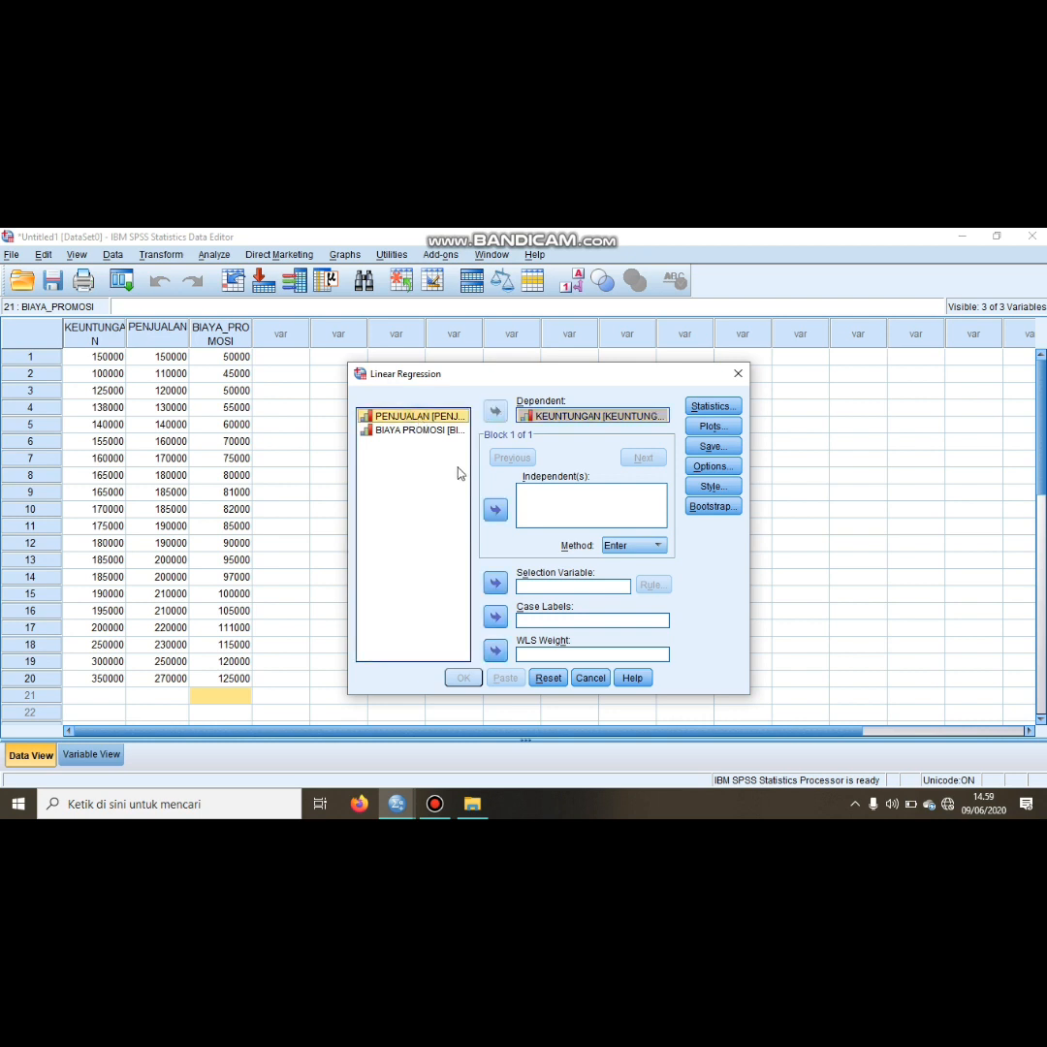
left_click(494, 510)
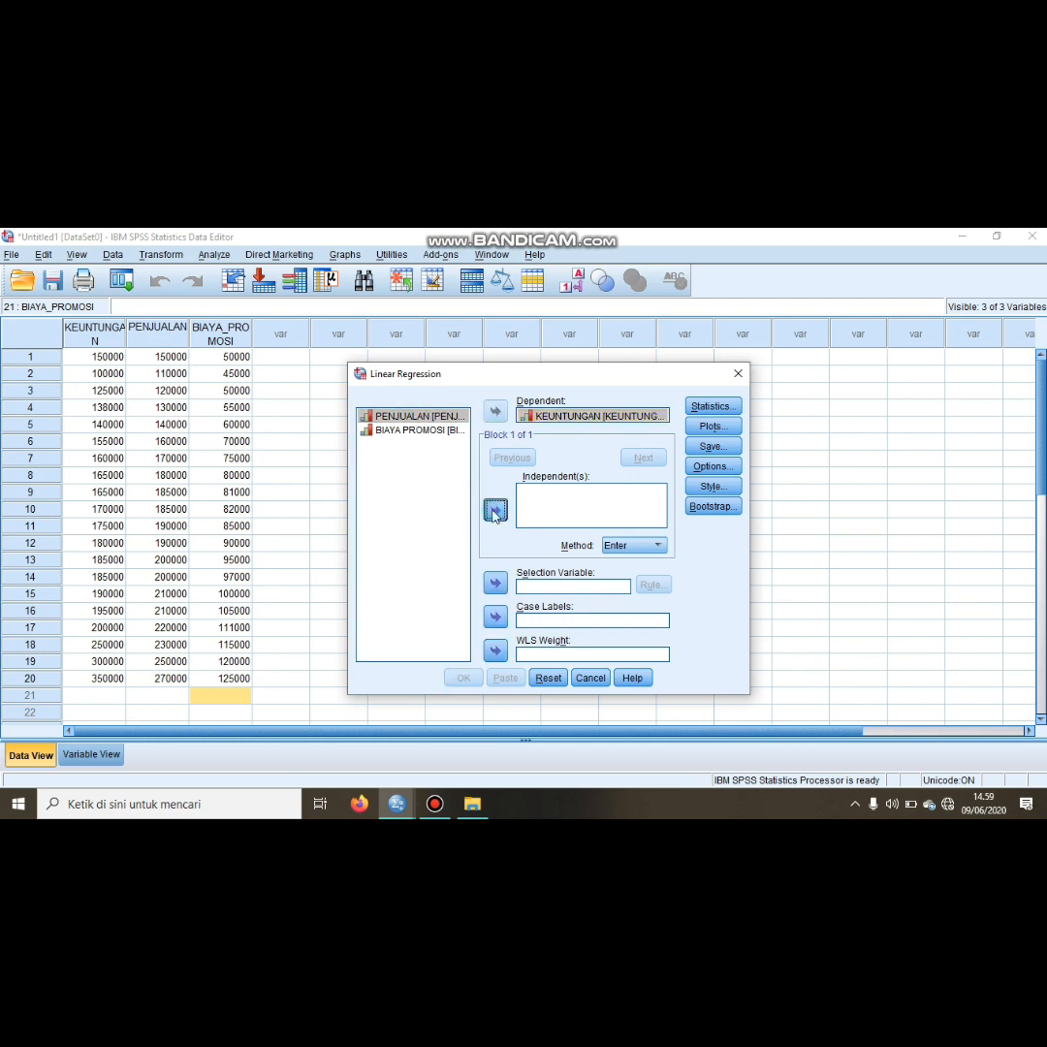
left_click(427, 431)
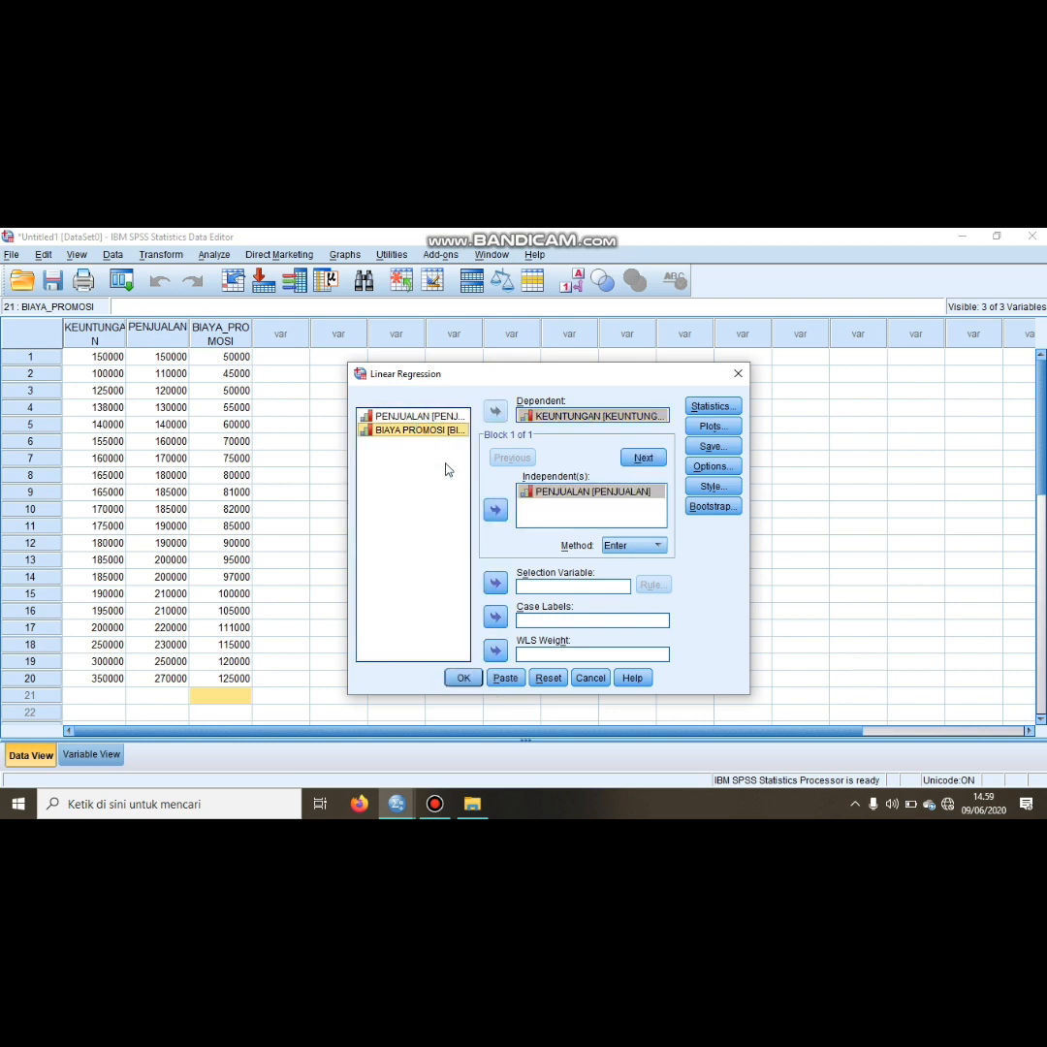
left_click(495, 511)
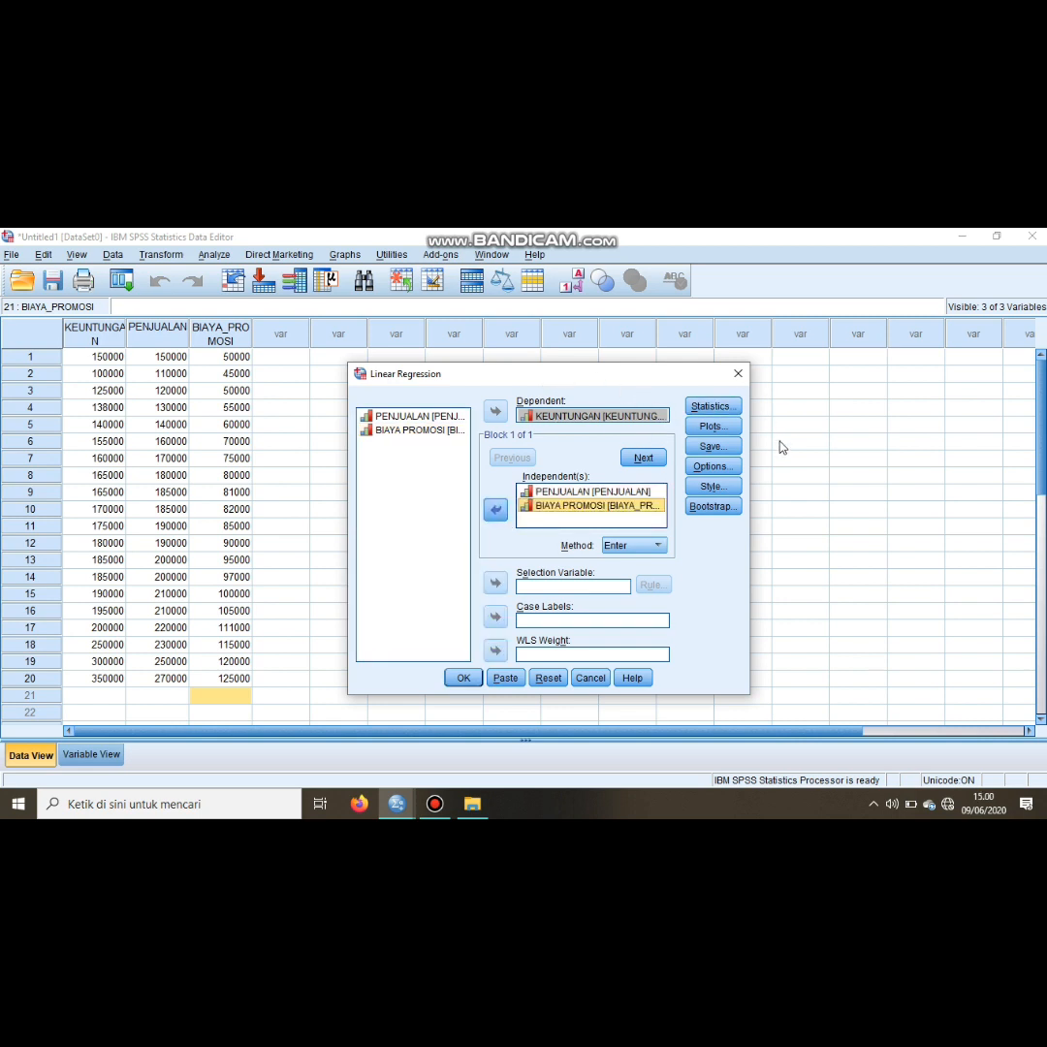
Step: Add confidence intervals, covariance matrix, R squared change, descriptives, part and partial correlations, collinearity diagnostics and Durbin-Watson to the regression statistics, and run it
left_click(730, 411)
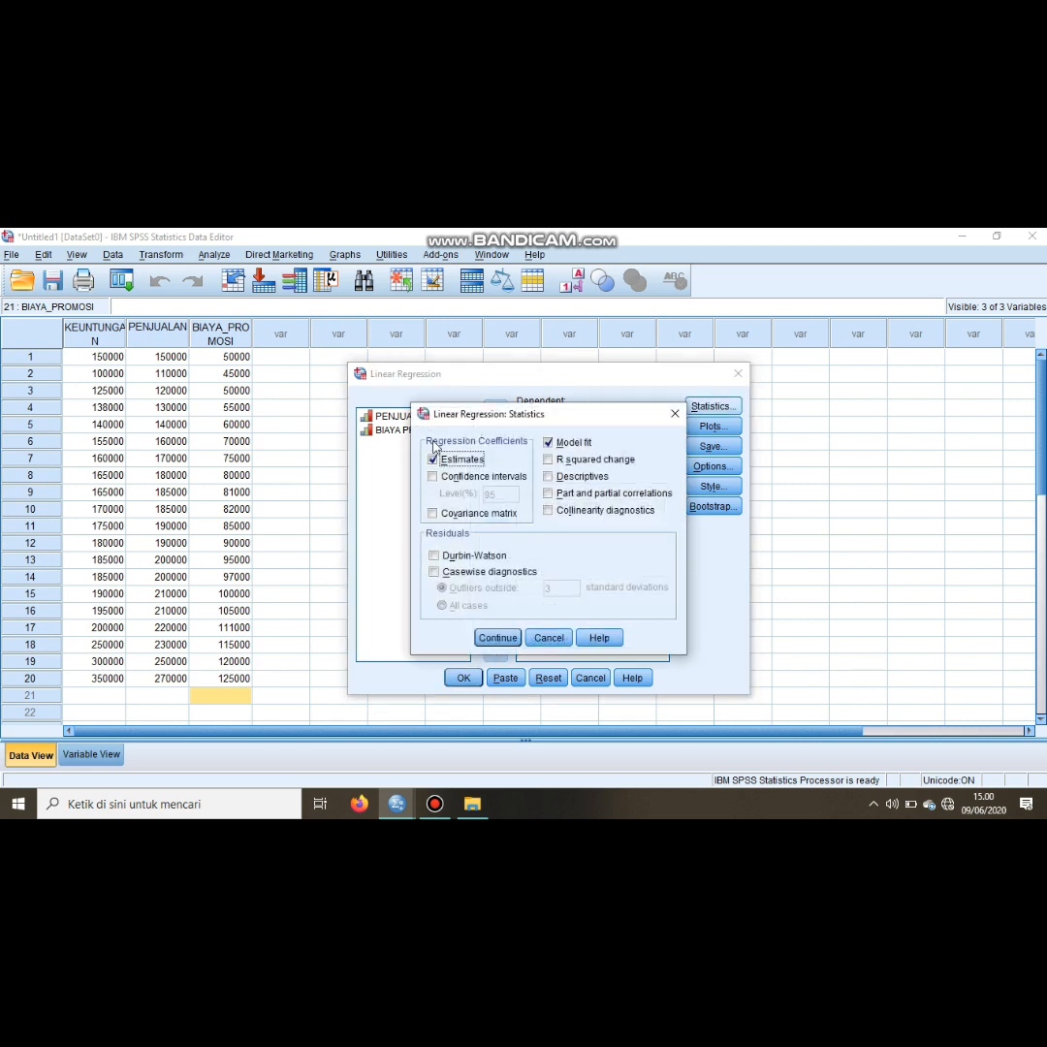
left_click(433, 477)
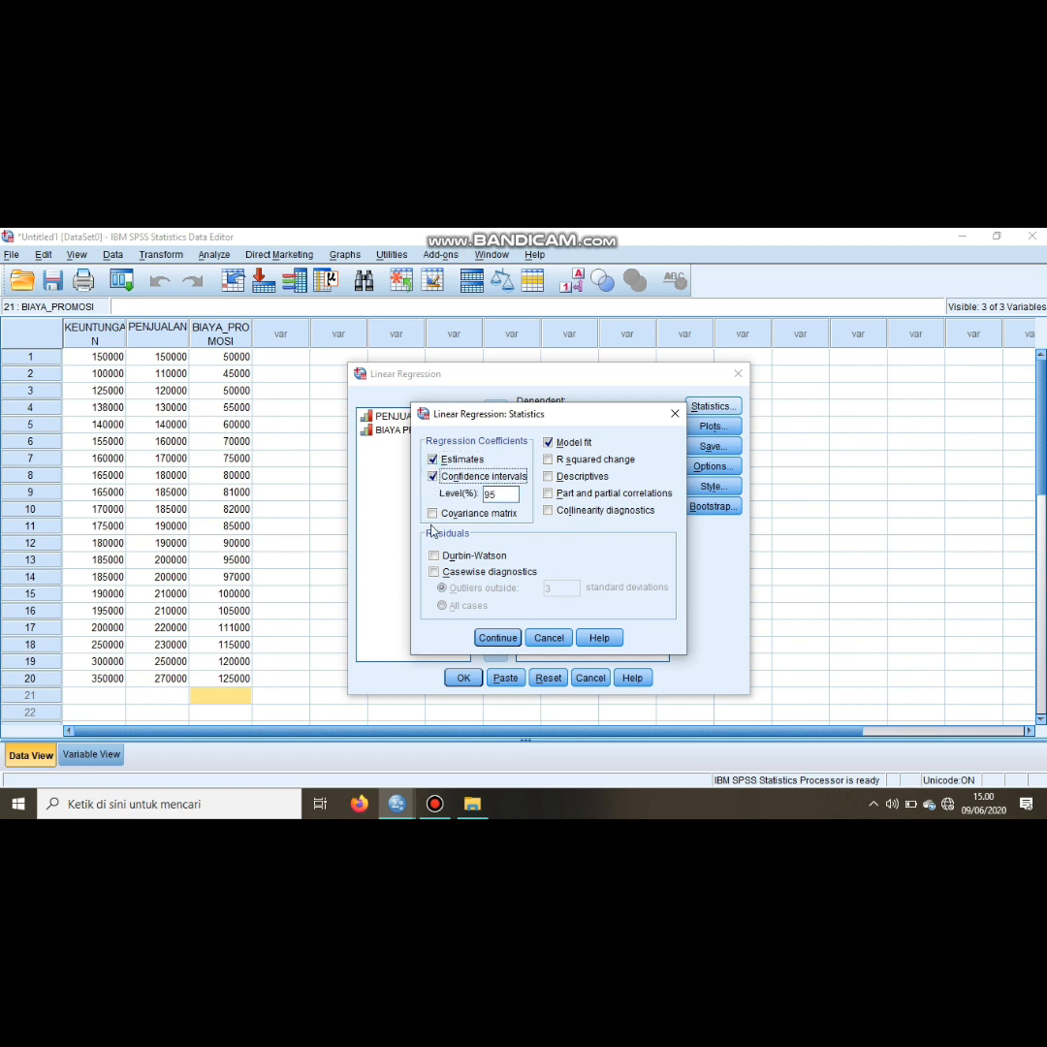
left_click(434, 514)
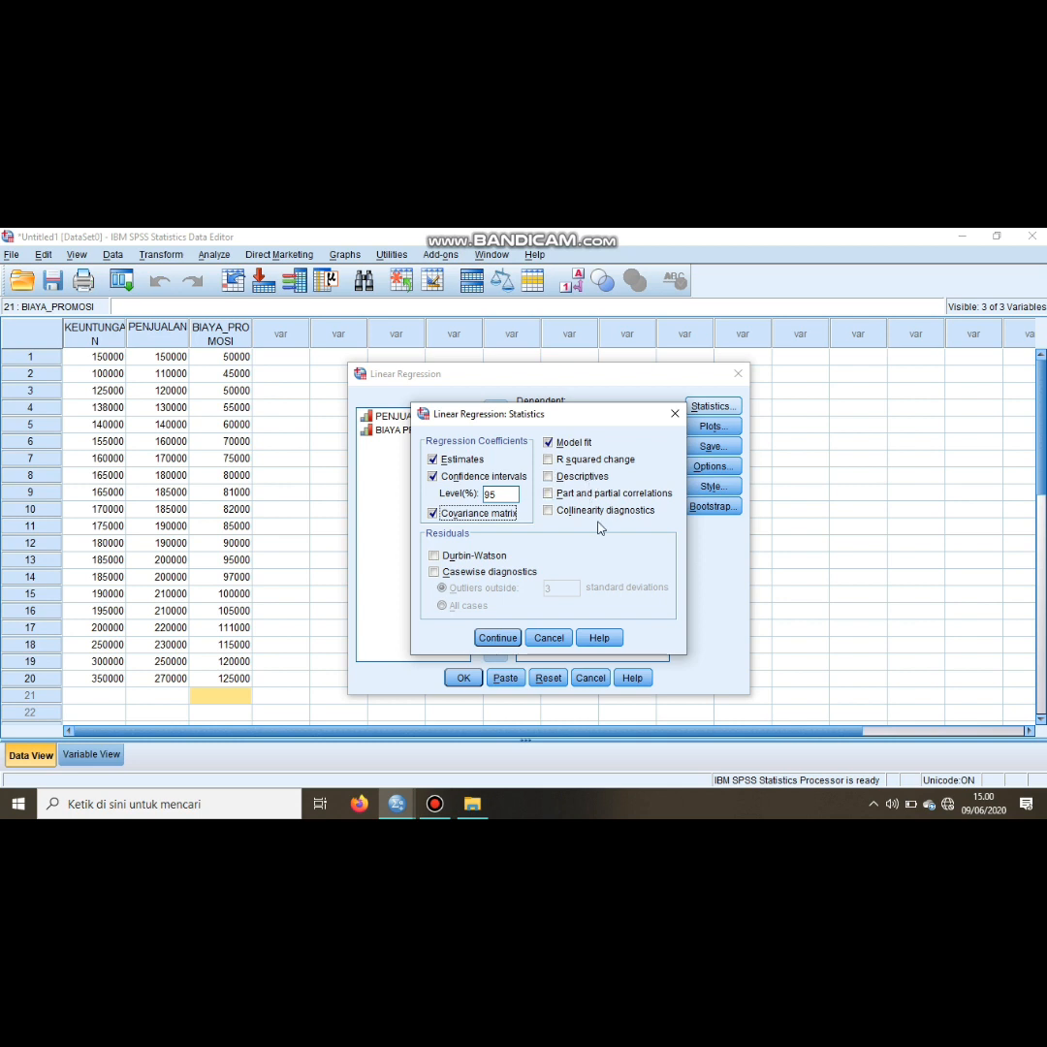
left_click(549, 460)
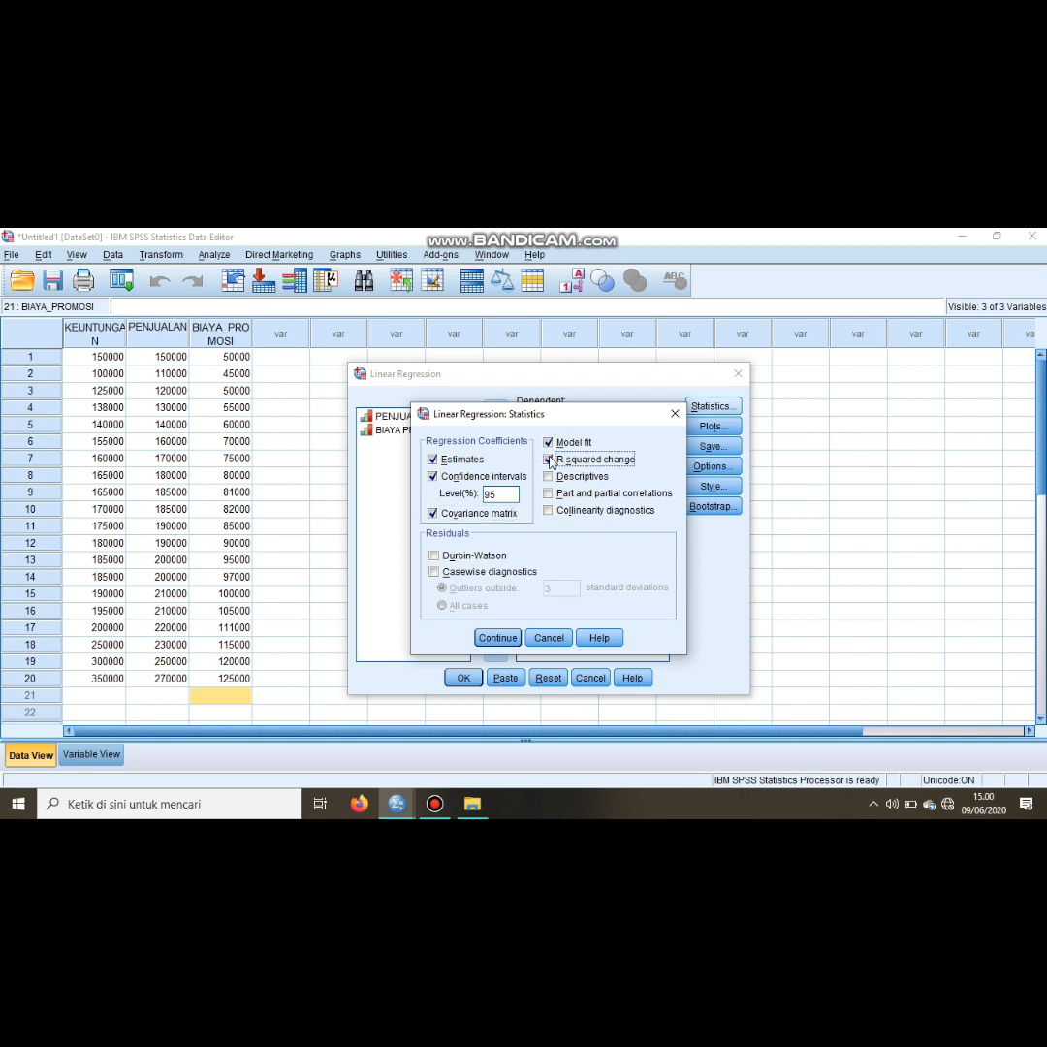
left_click(548, 477)
left_click(548, 494)
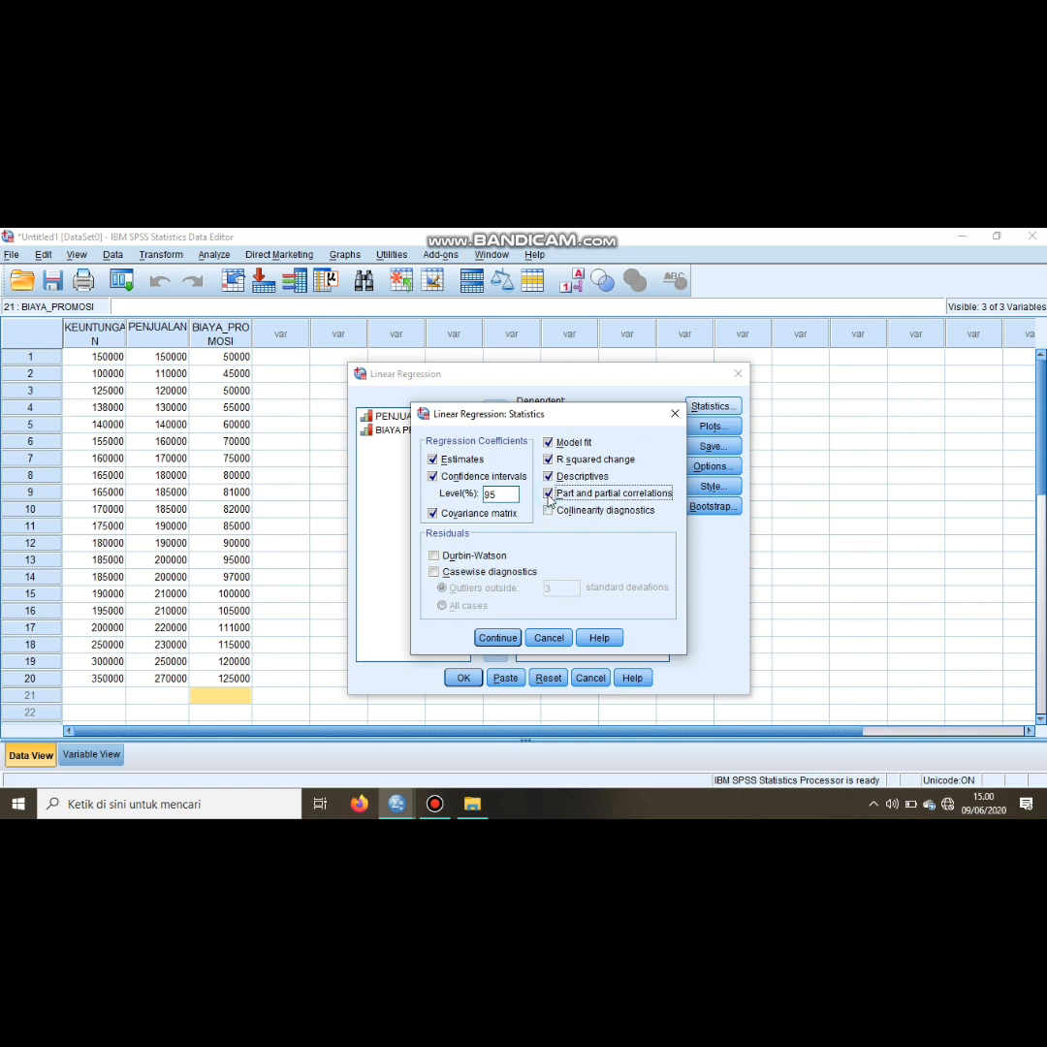
left_click(549, 512)
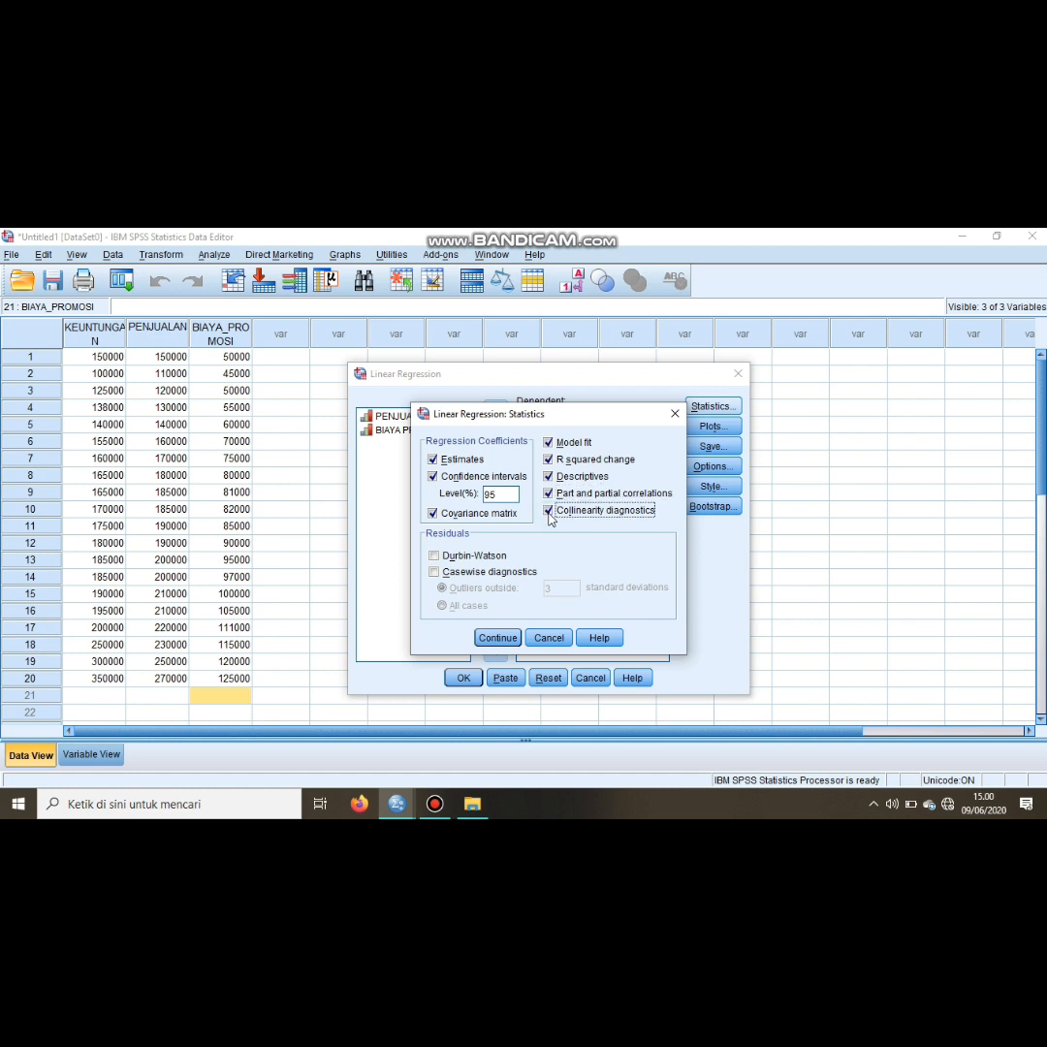
left_click(435, 556)
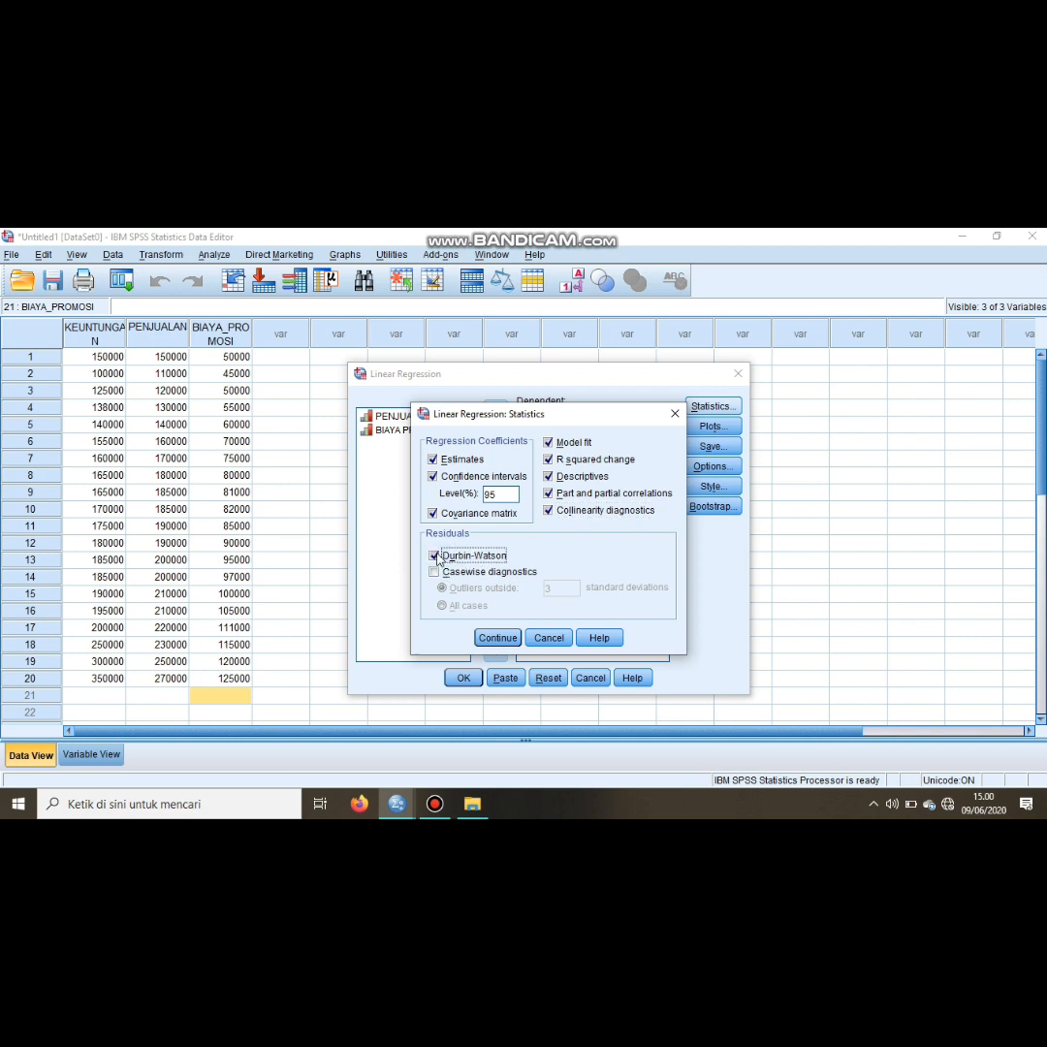
left_click(494, 638)
left_click(464, 678)
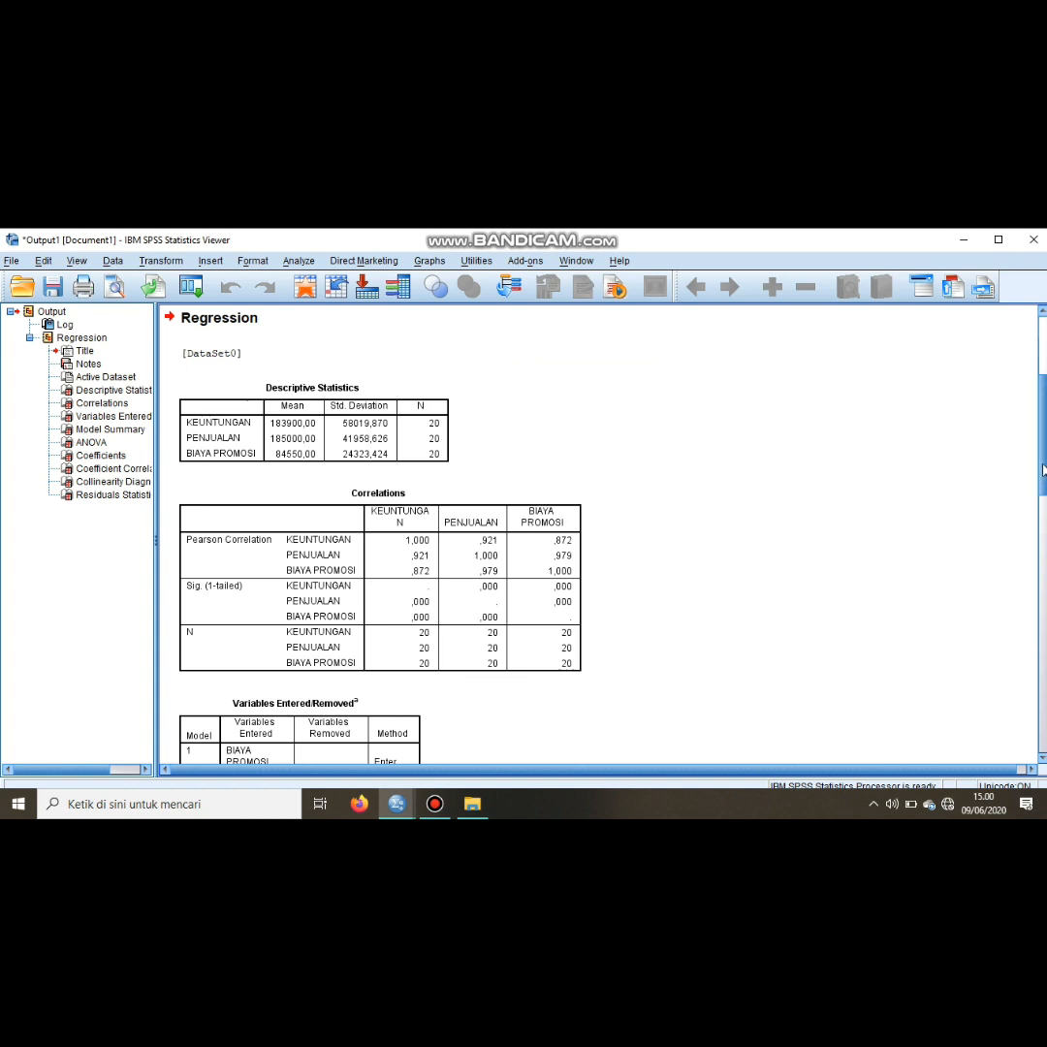
Step: Examine the regression output, especially the Durbin-Watson value in the Model Summary table
left_click_drag(1042, 461, 1042, 586)
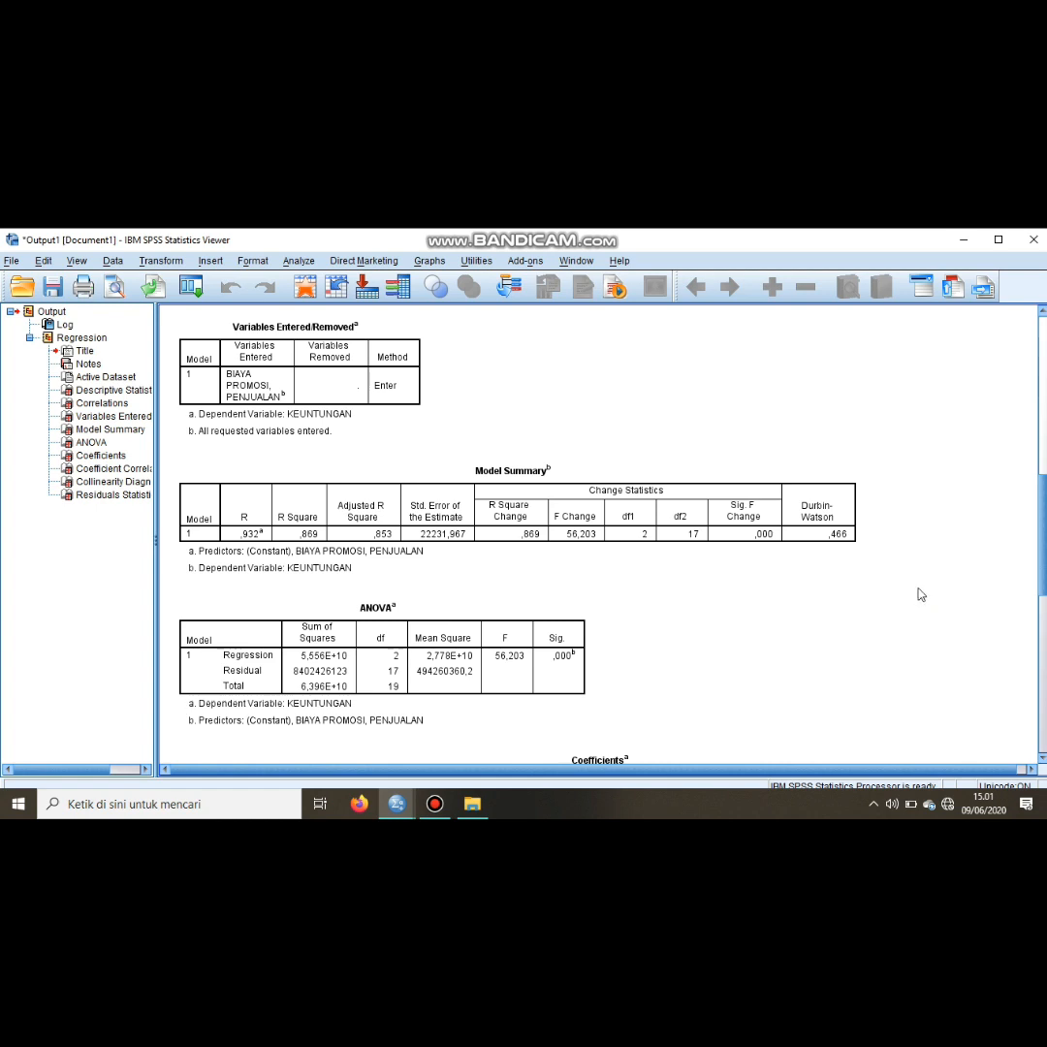
left_click(835, 506)
left_click(845, 504)
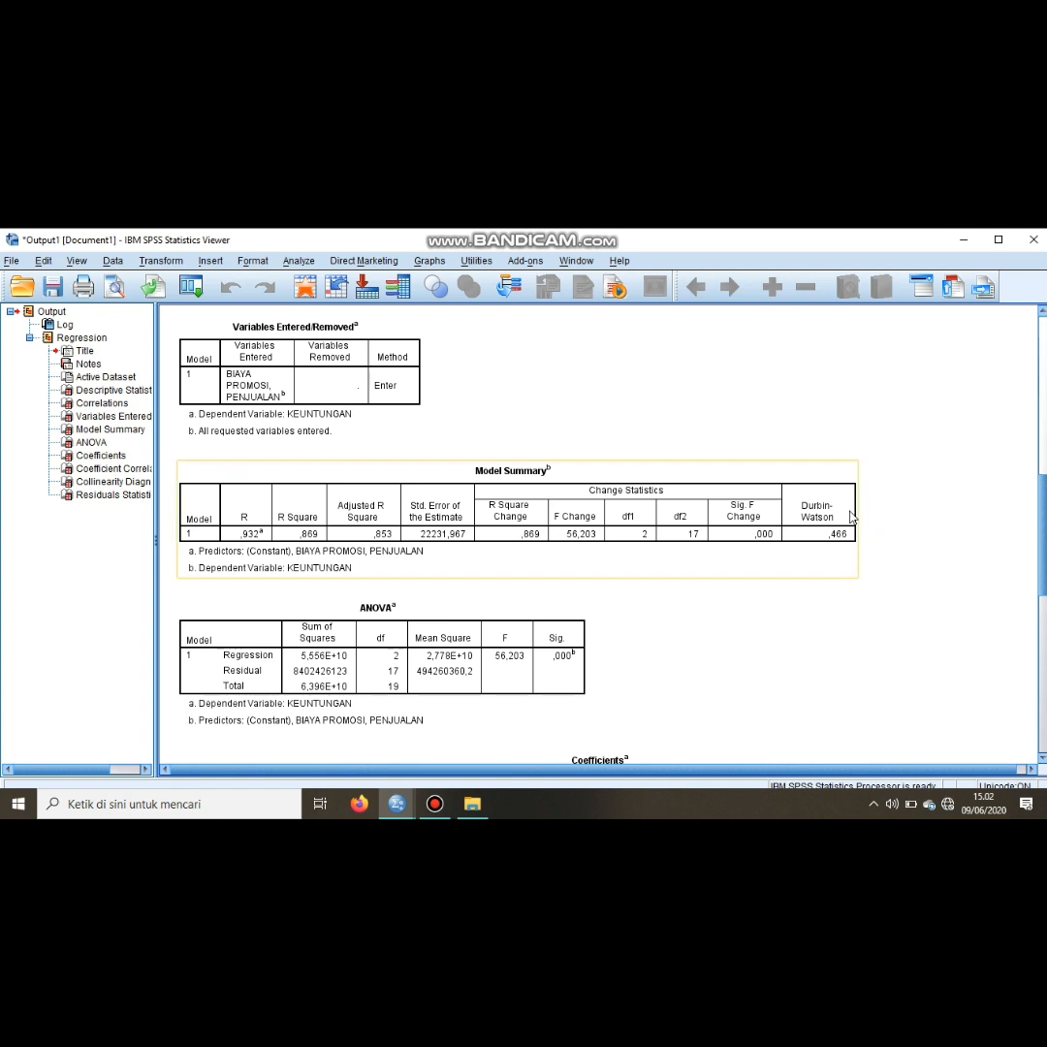
left_click(856, 569)
left_click(862, 535)
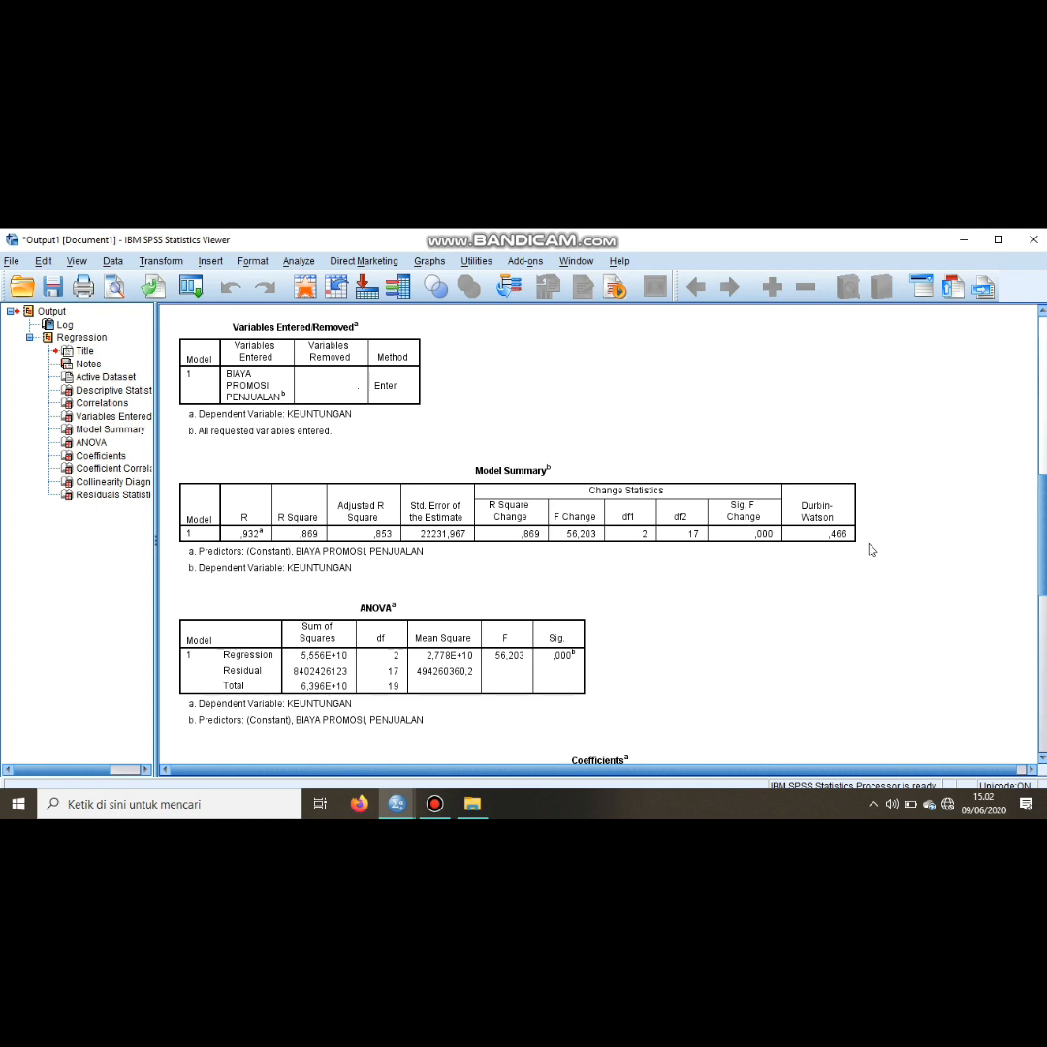
left_click(851, 563)
left_click(884, 525)
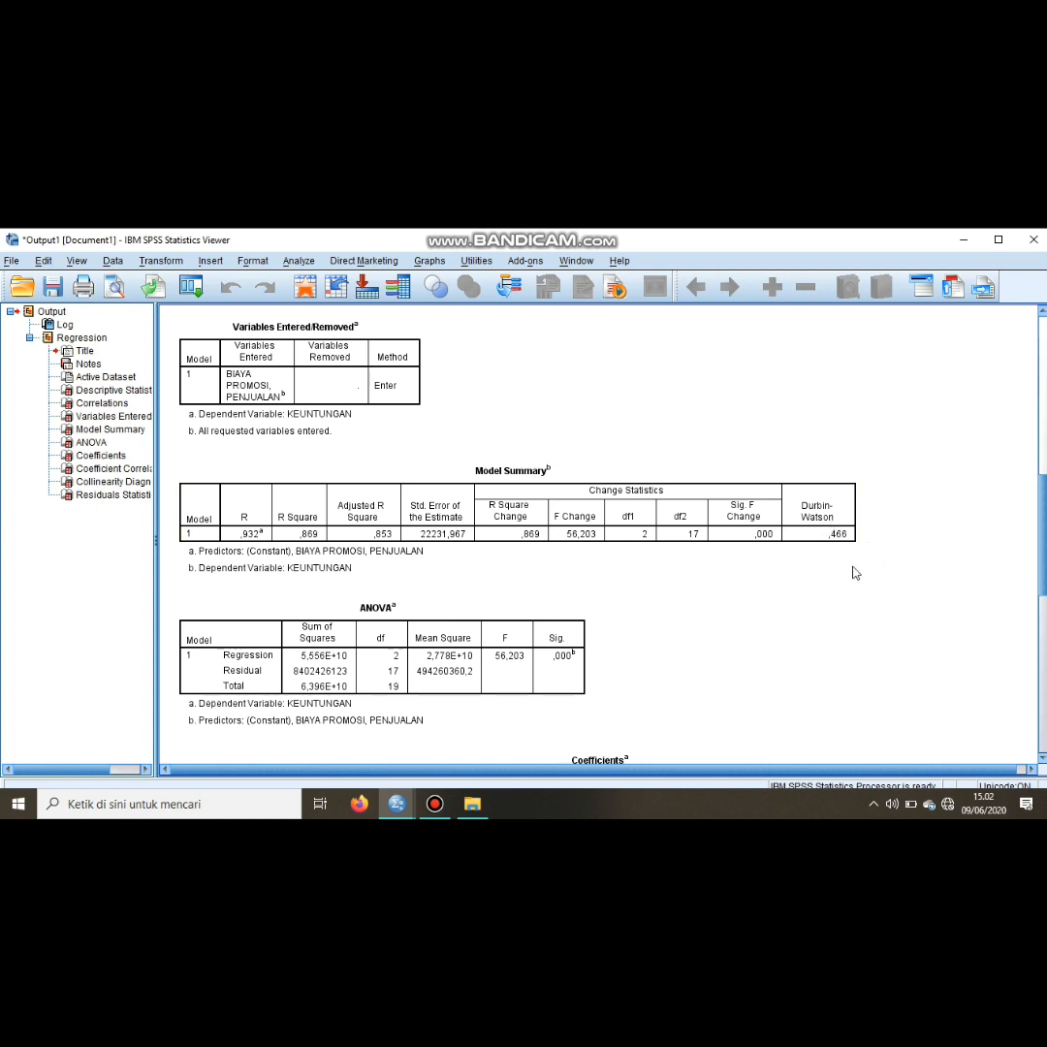
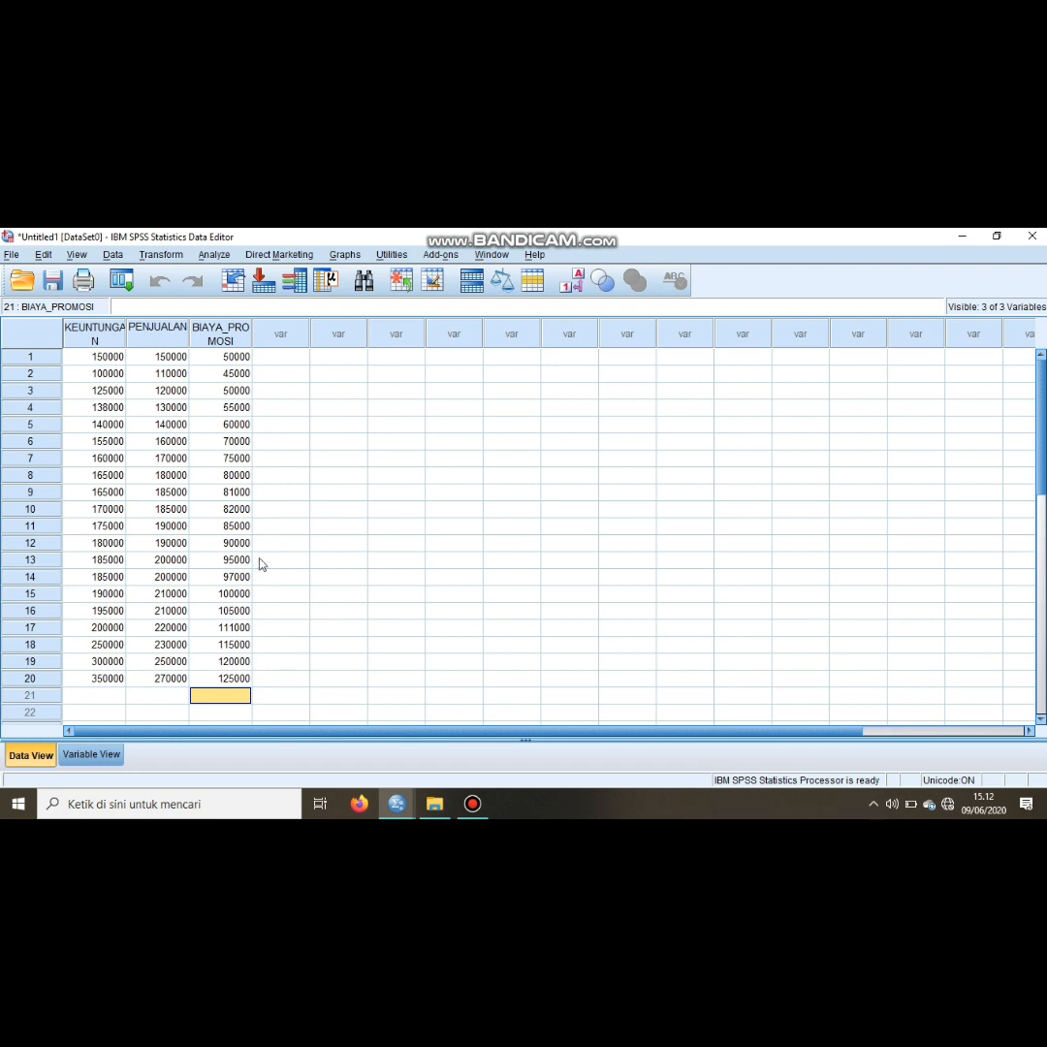
Step: Rerun the linear regression with Durbin-Watson turned off and casewise diagnostics turned on for outliers outside 3 standard deviations
left_click(213, 255)
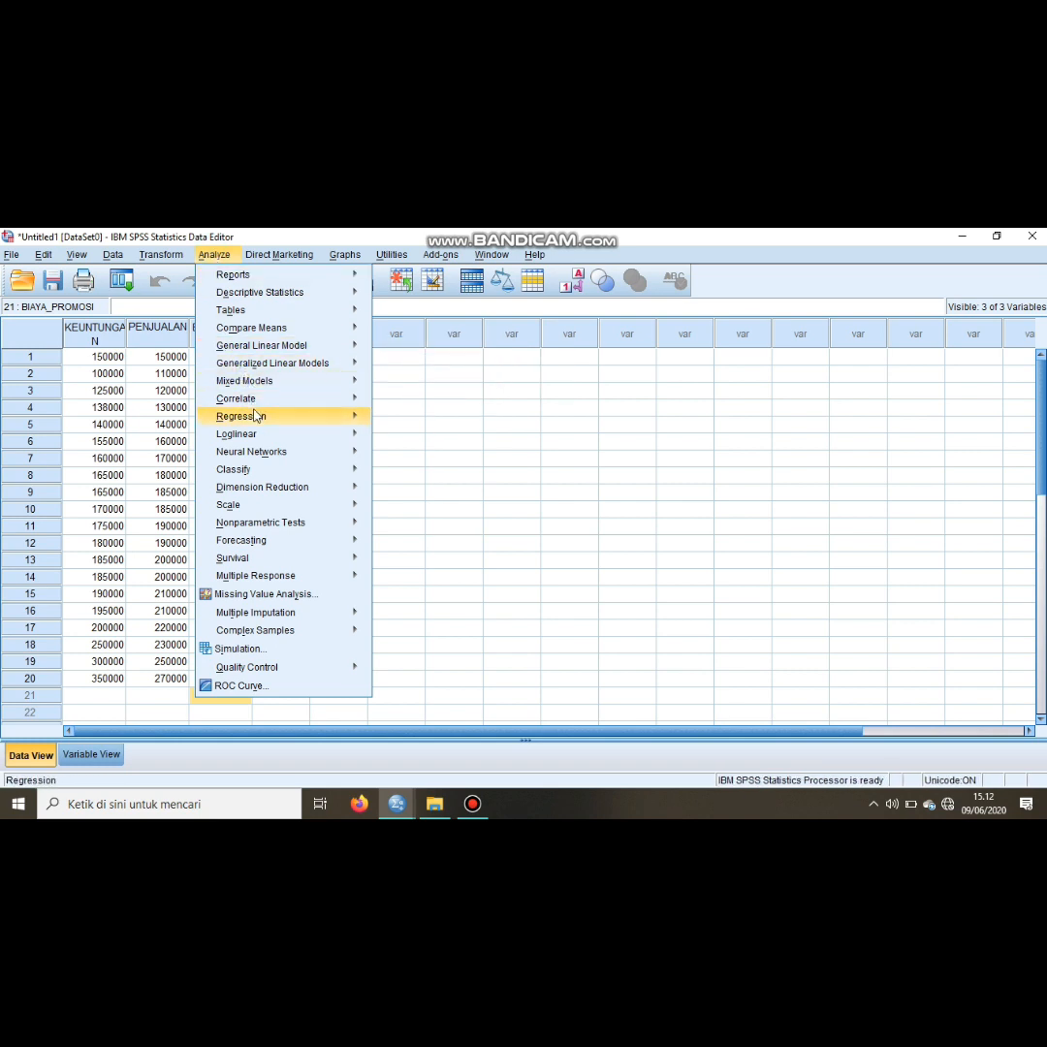
mouse_move(255, 416)
mouse_move(320, 433)
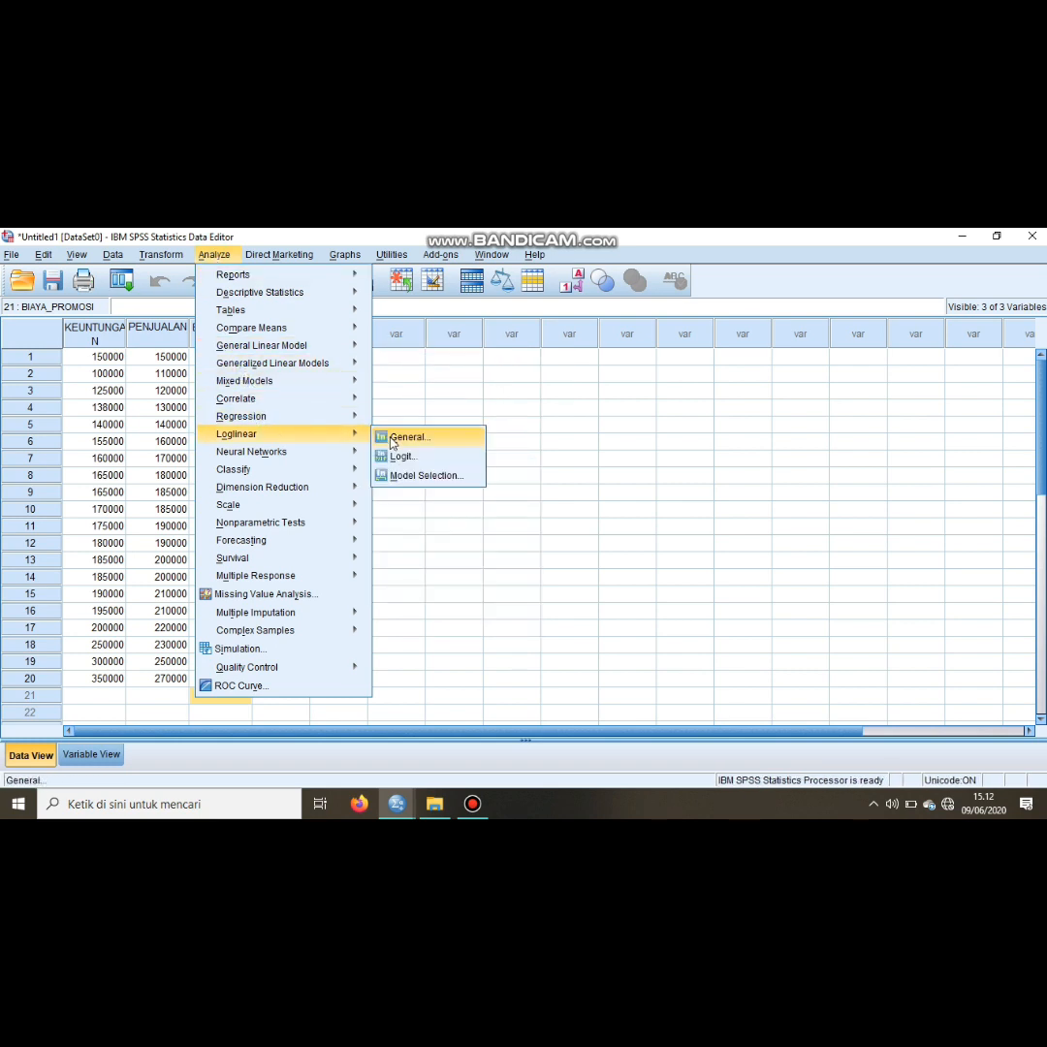
mouse_move(364, 419)
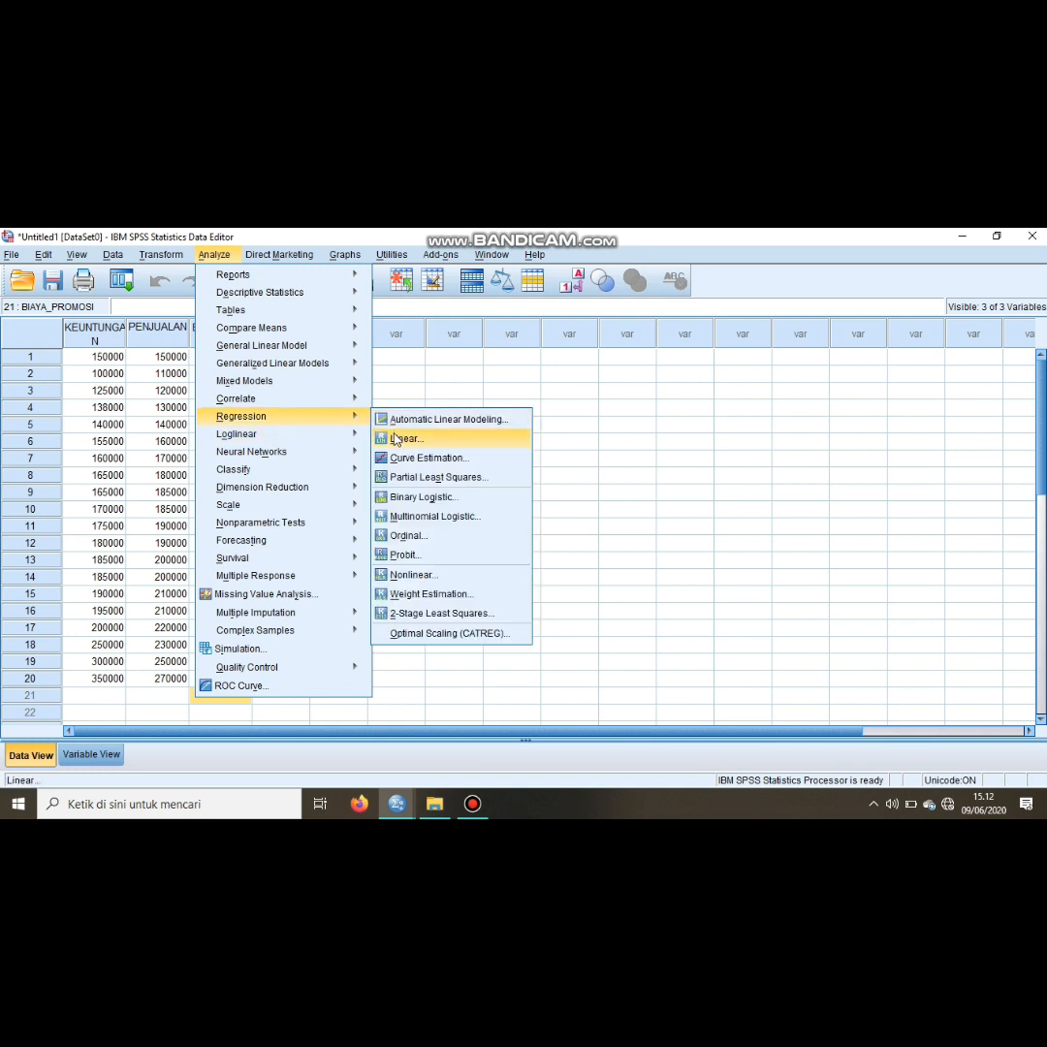
left_click(394, 438)
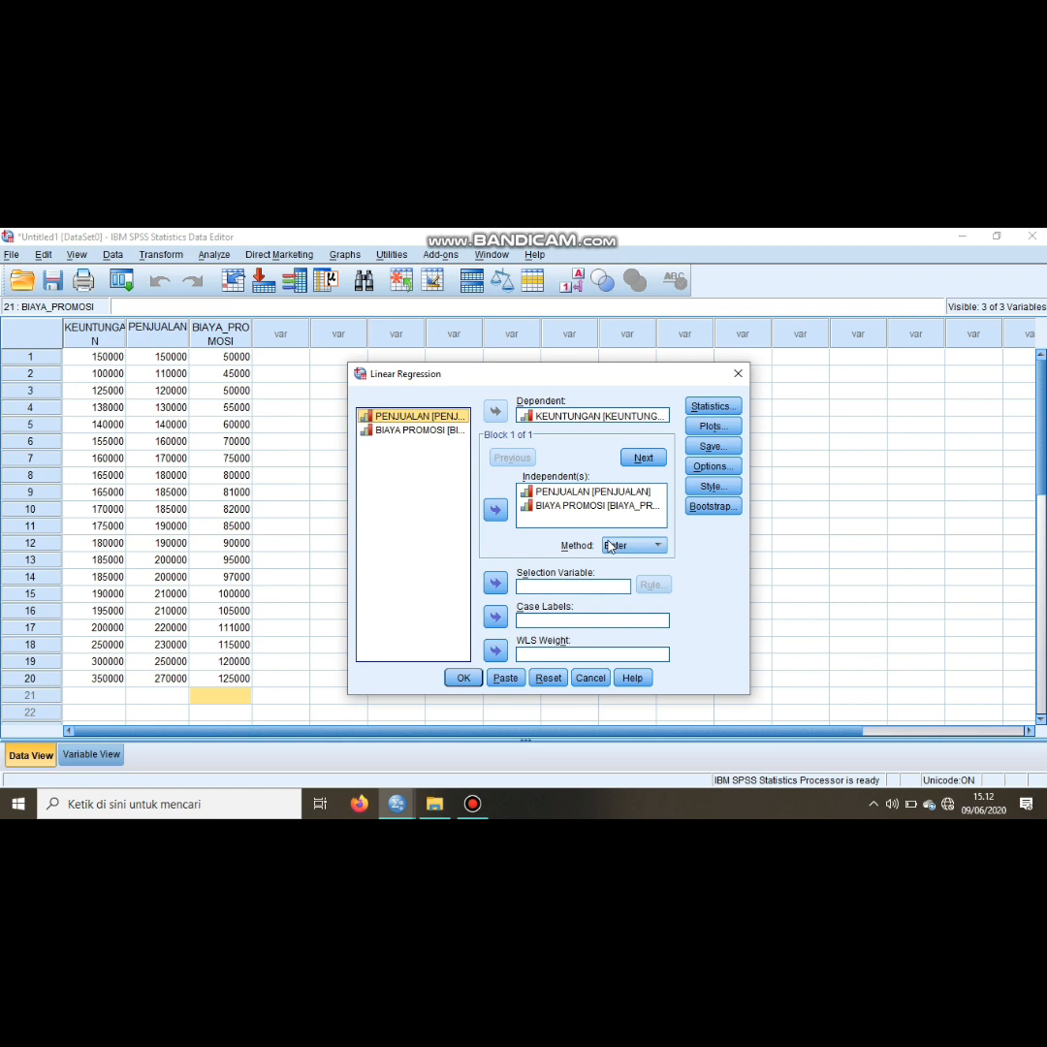
left_click(717, 411)
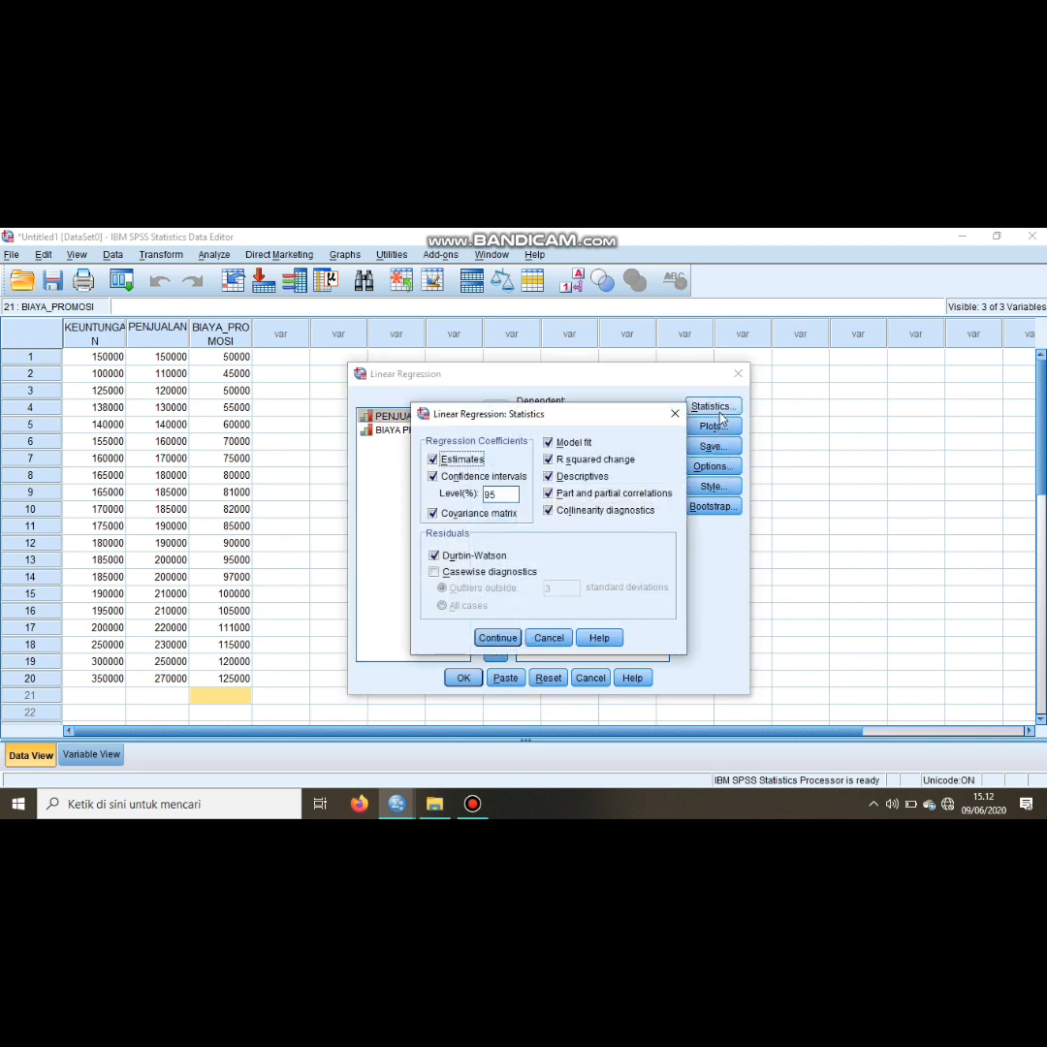
left_click(433, 475)
left_click(435, 556)
left_click(434, 572)
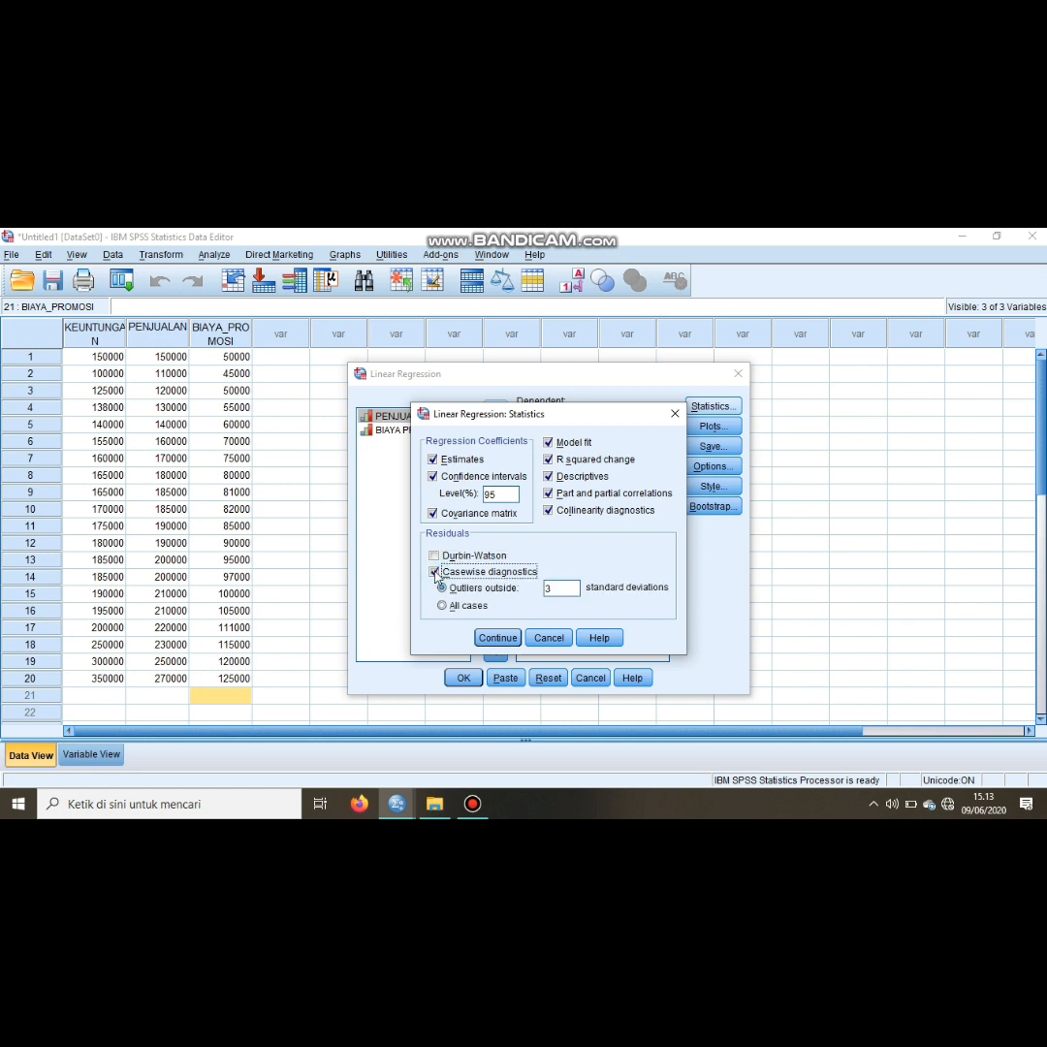
left_click(490, 641)
left_click(463, 677)
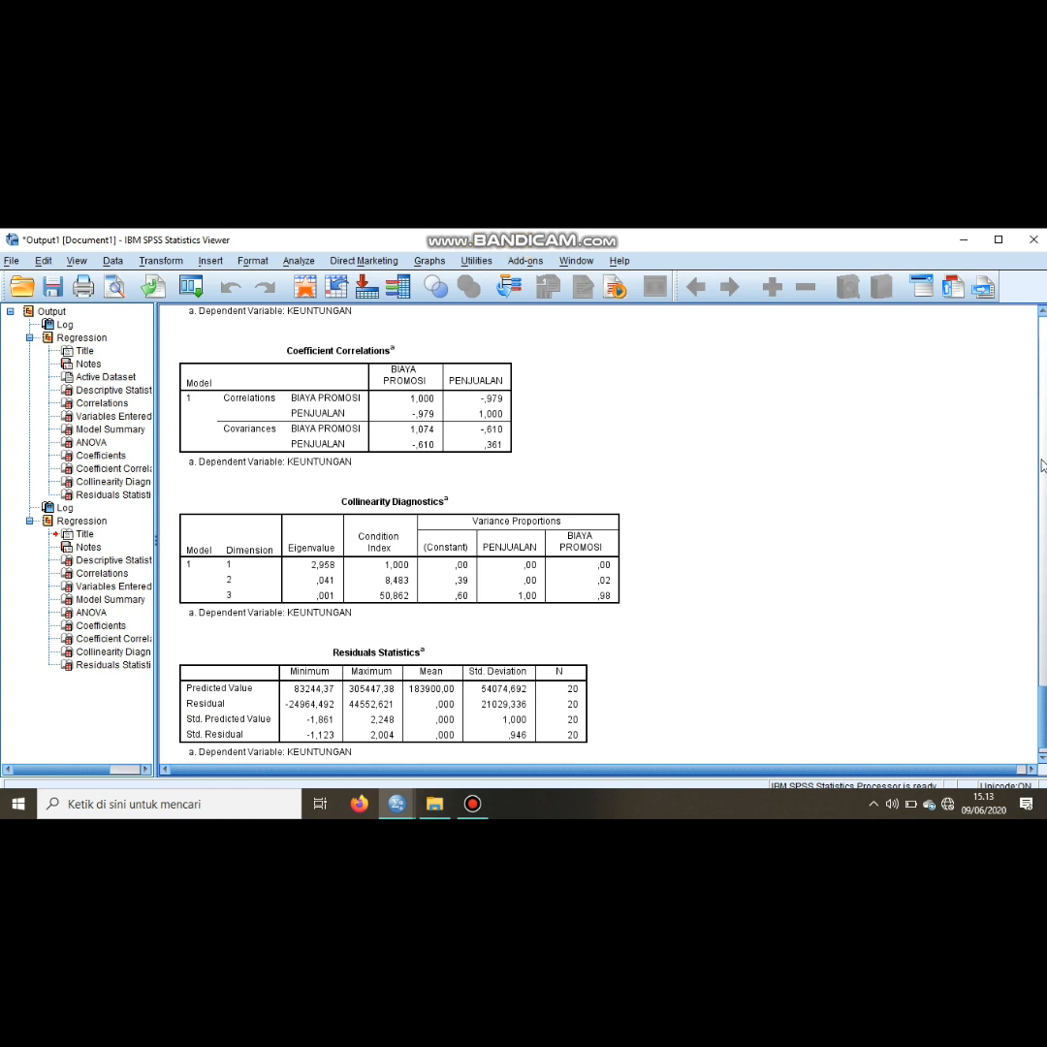
Step: Examine the new regression output, especially the Tolerance and VIF columns of the Coefficients table
scroll(1043, 467, "down", 3)
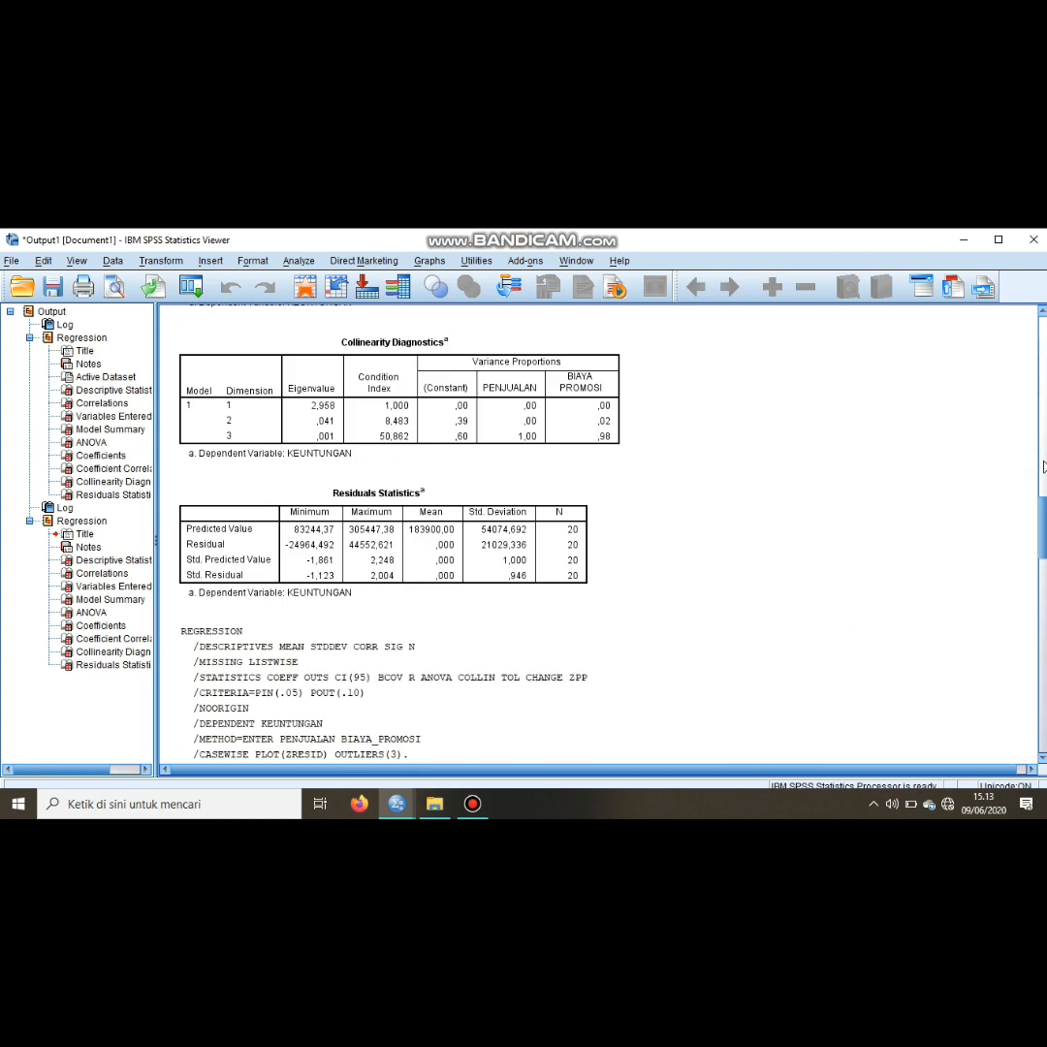
scroll(1043, 470, "up", 8)
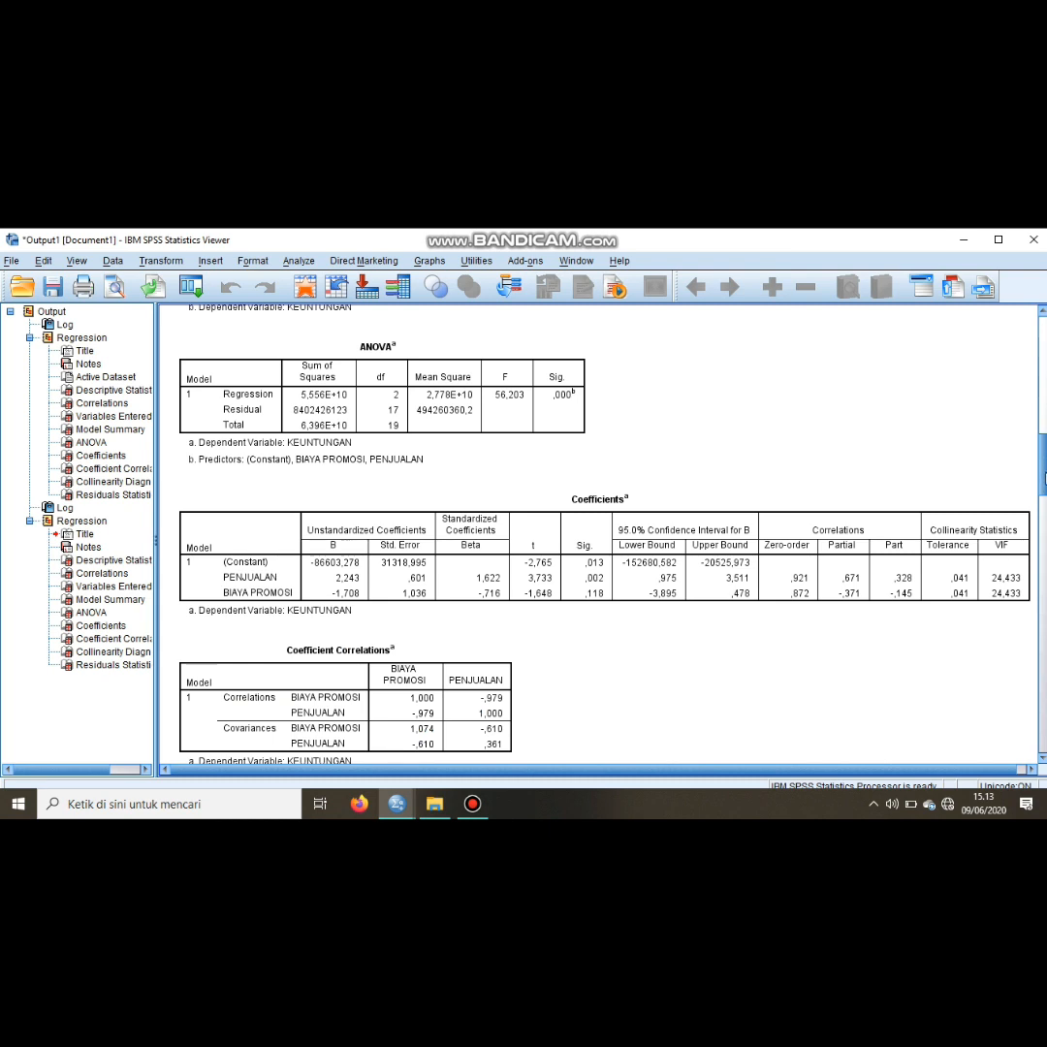
scroll(1044, 470, "down", 5)
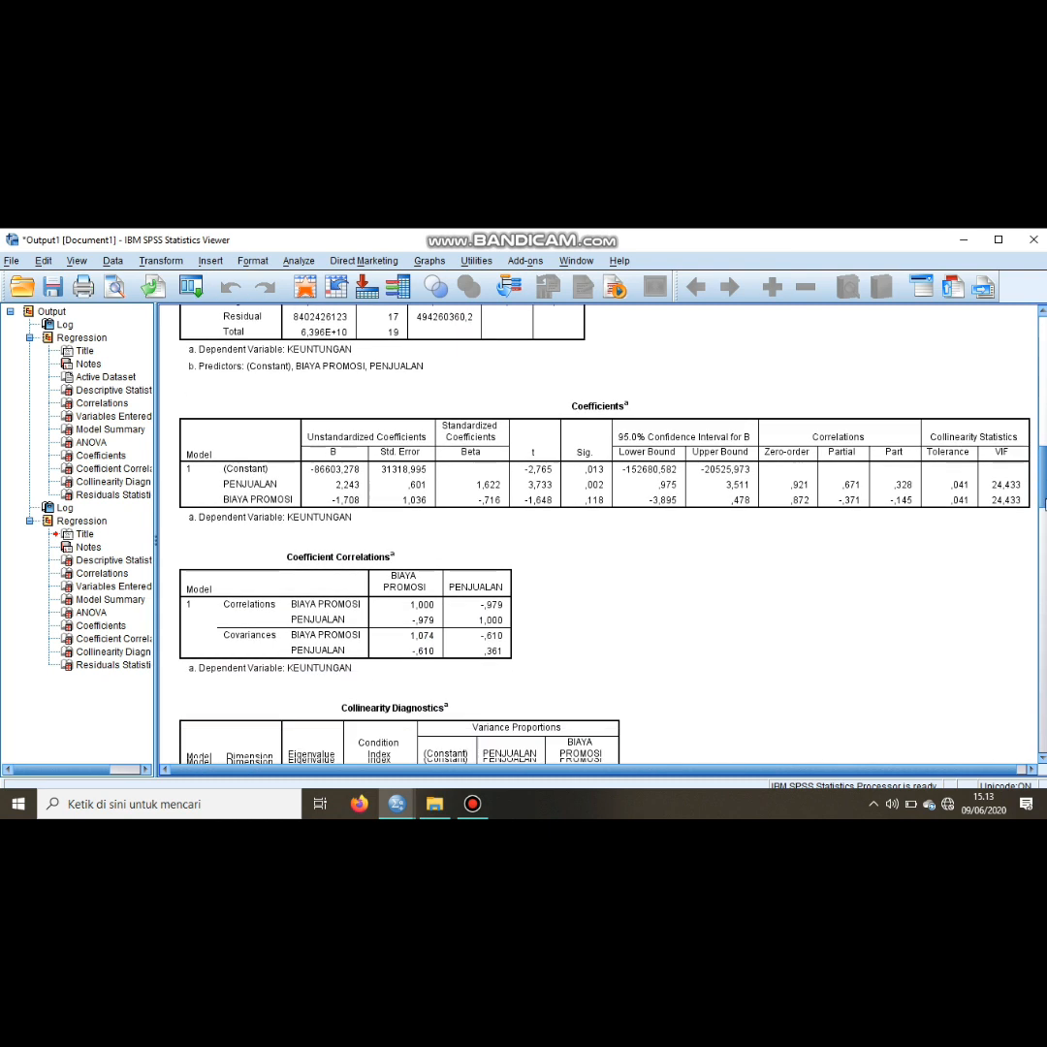
scroll(1044, 470, "down", 10)
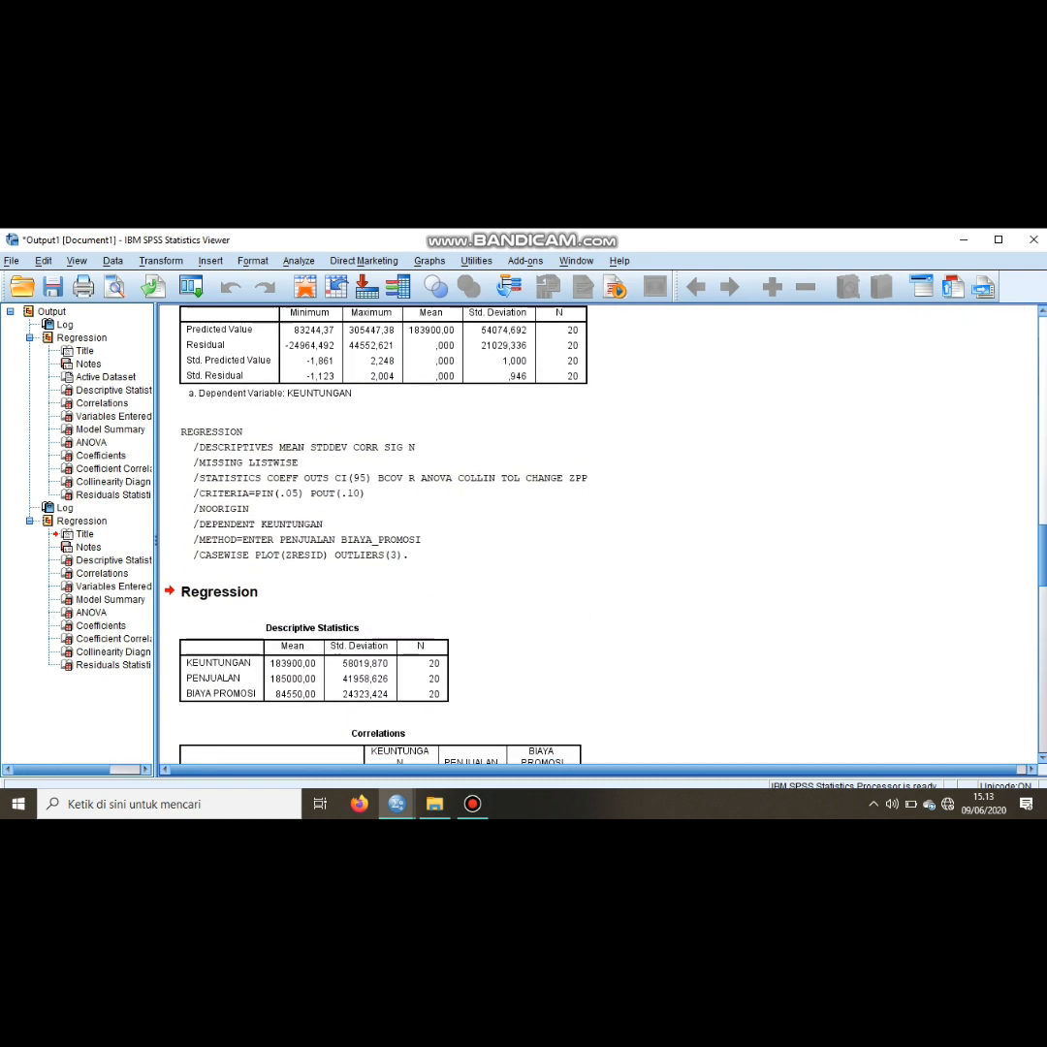
scroll(1044, 470, "down", 8)
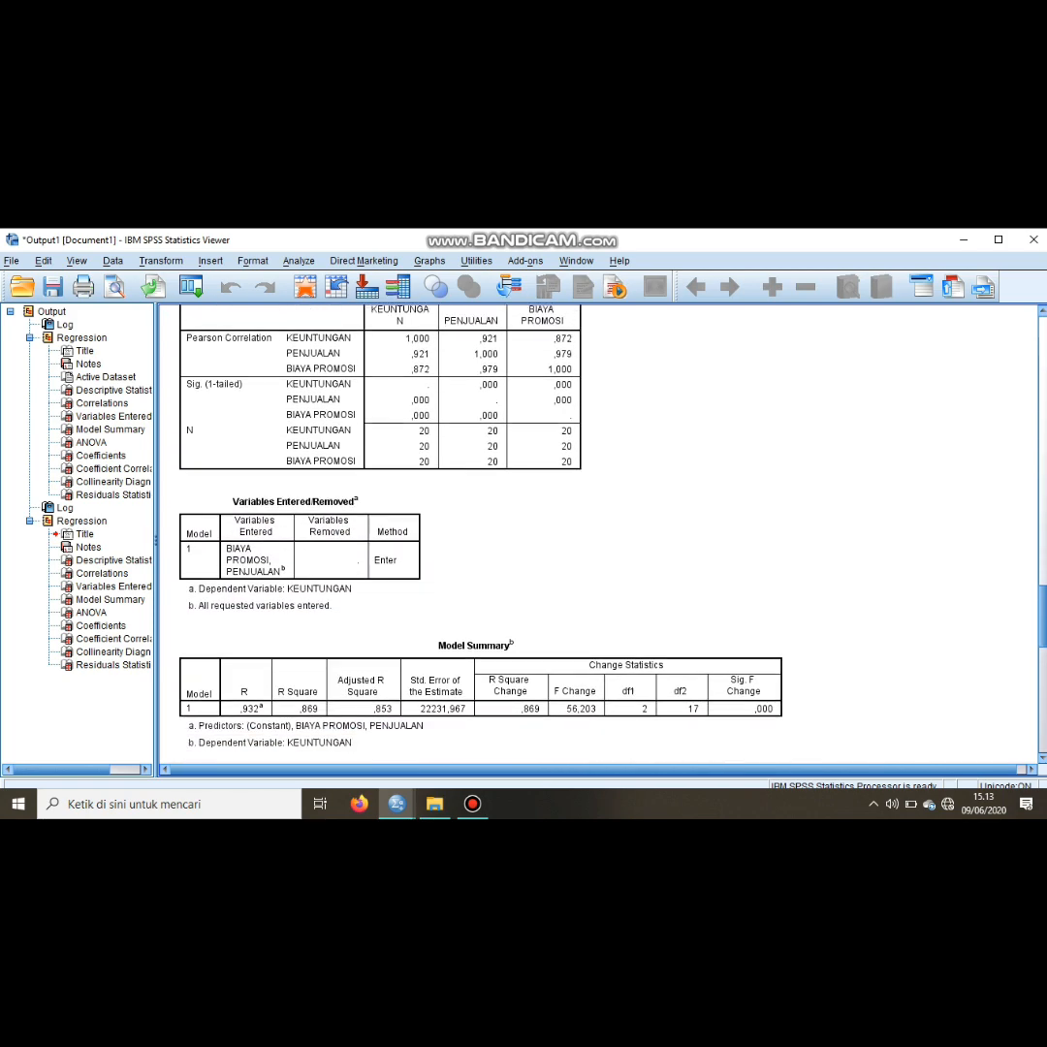
scroll(613, 742, "down", 14)
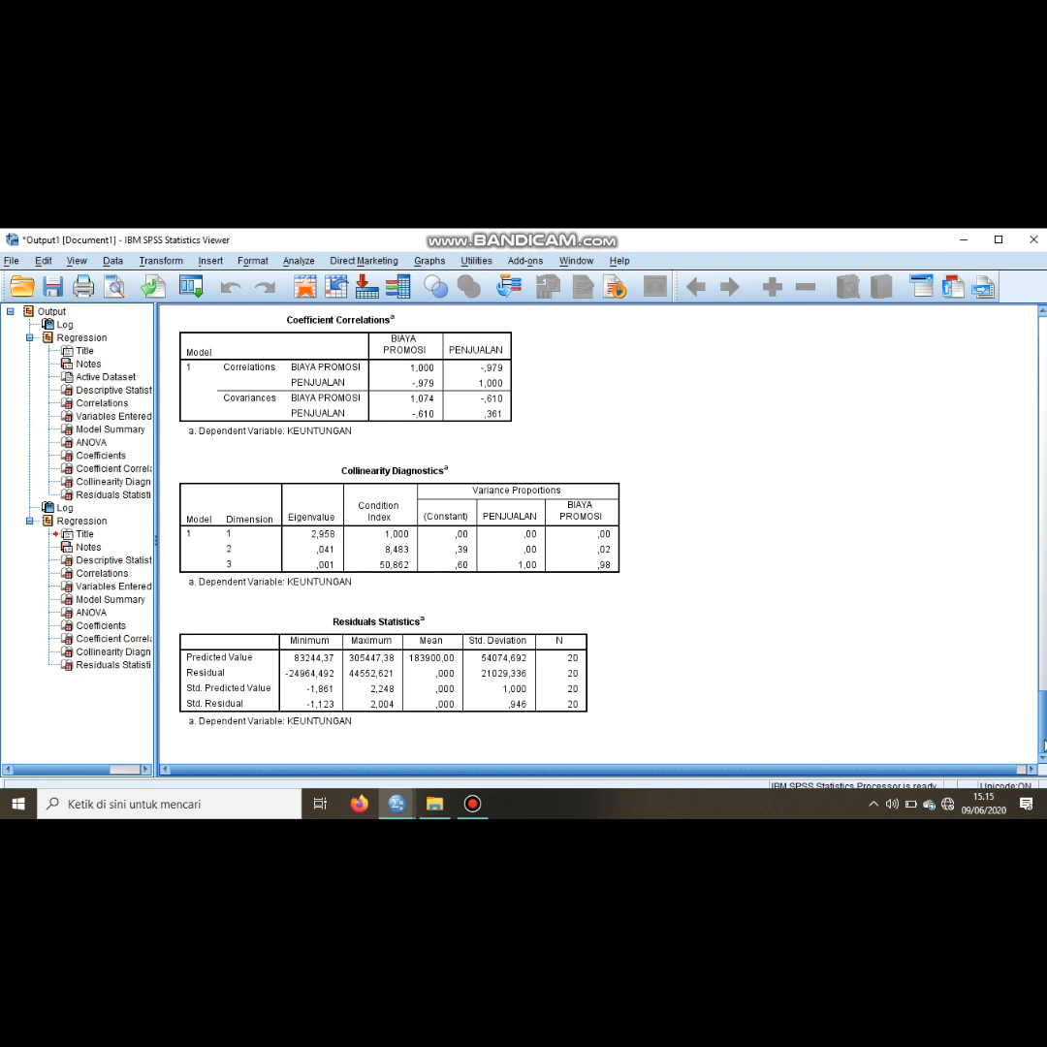
scroll(1043, 744, "up", 5)
scroll(877, 582, "up", 2)
scroll(877, 581, "down", 4)
left_click(875, 463)
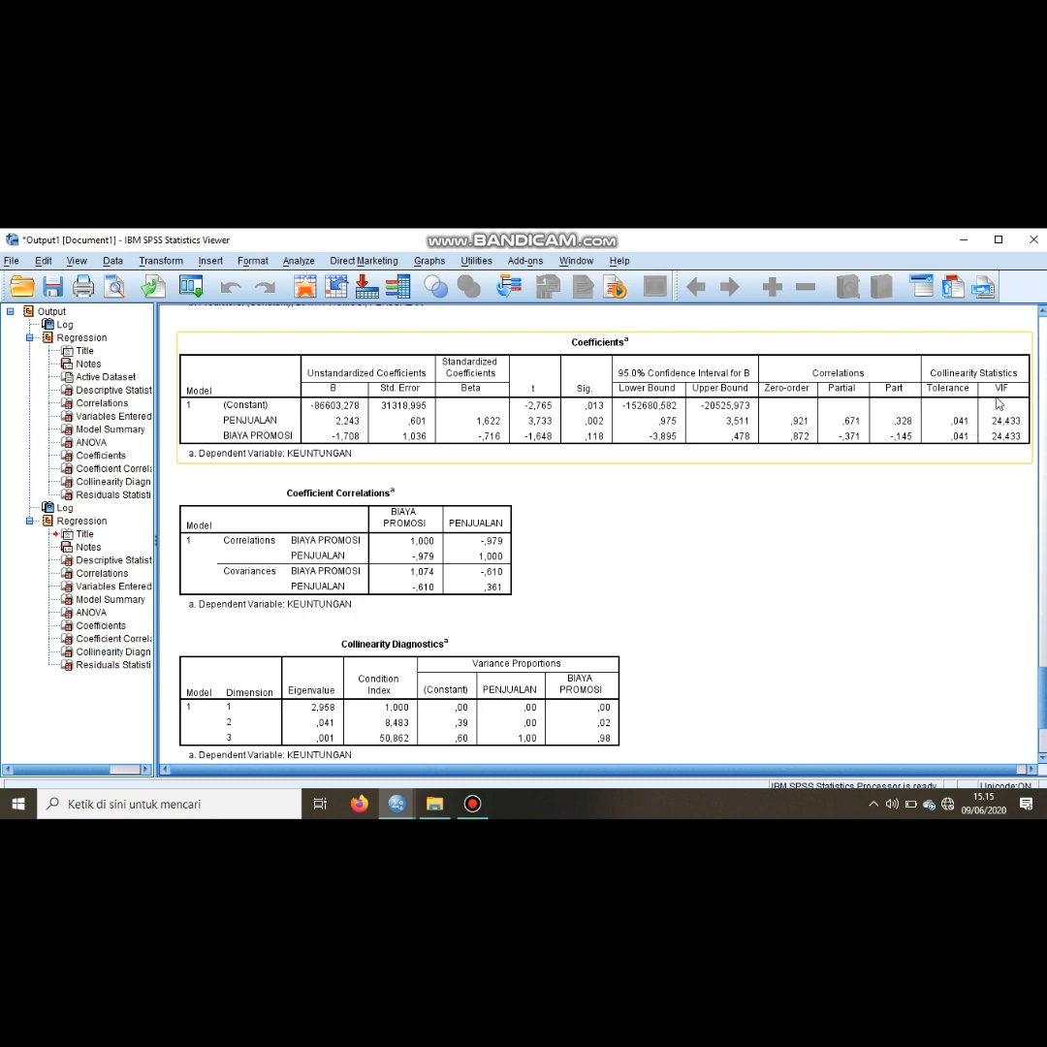
left_click(1036, 394)
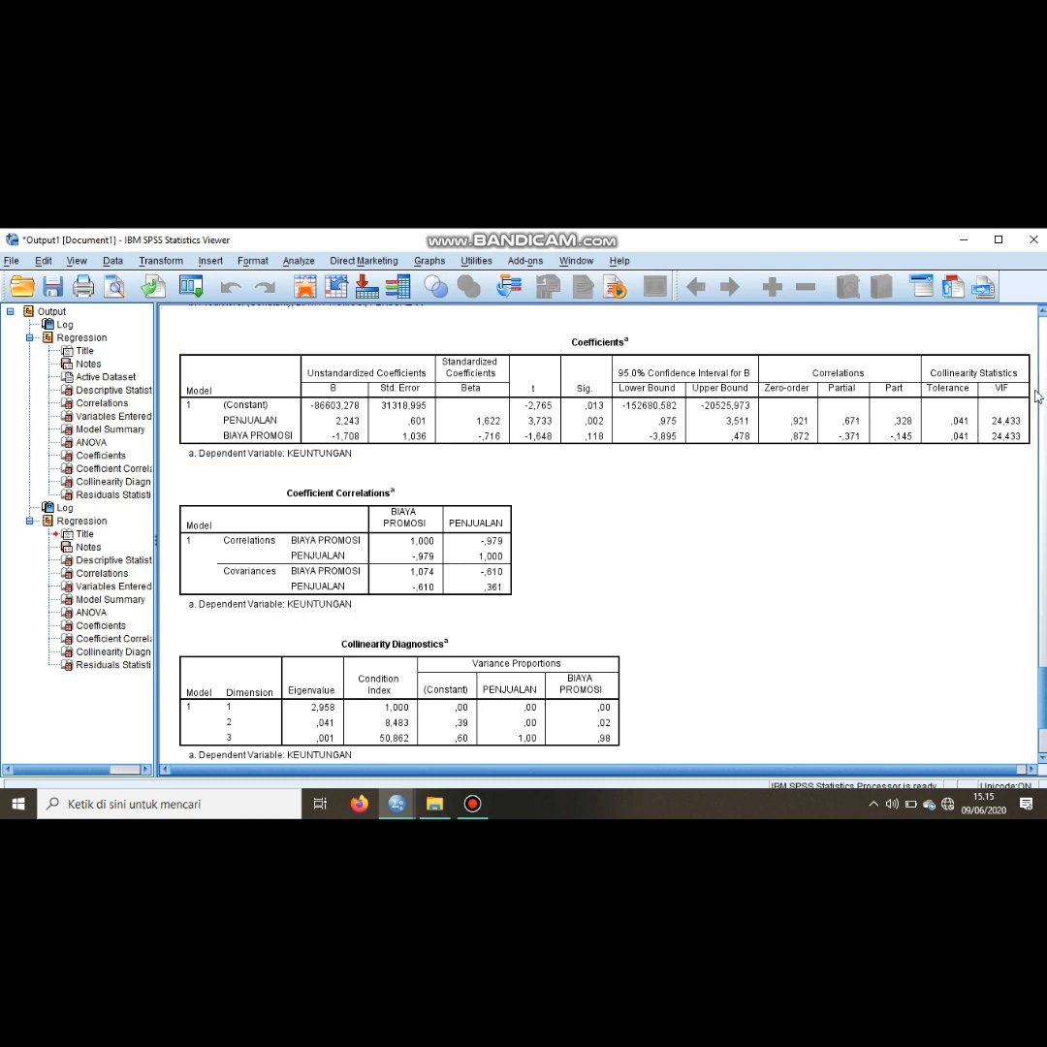
left_click(1010, 458)
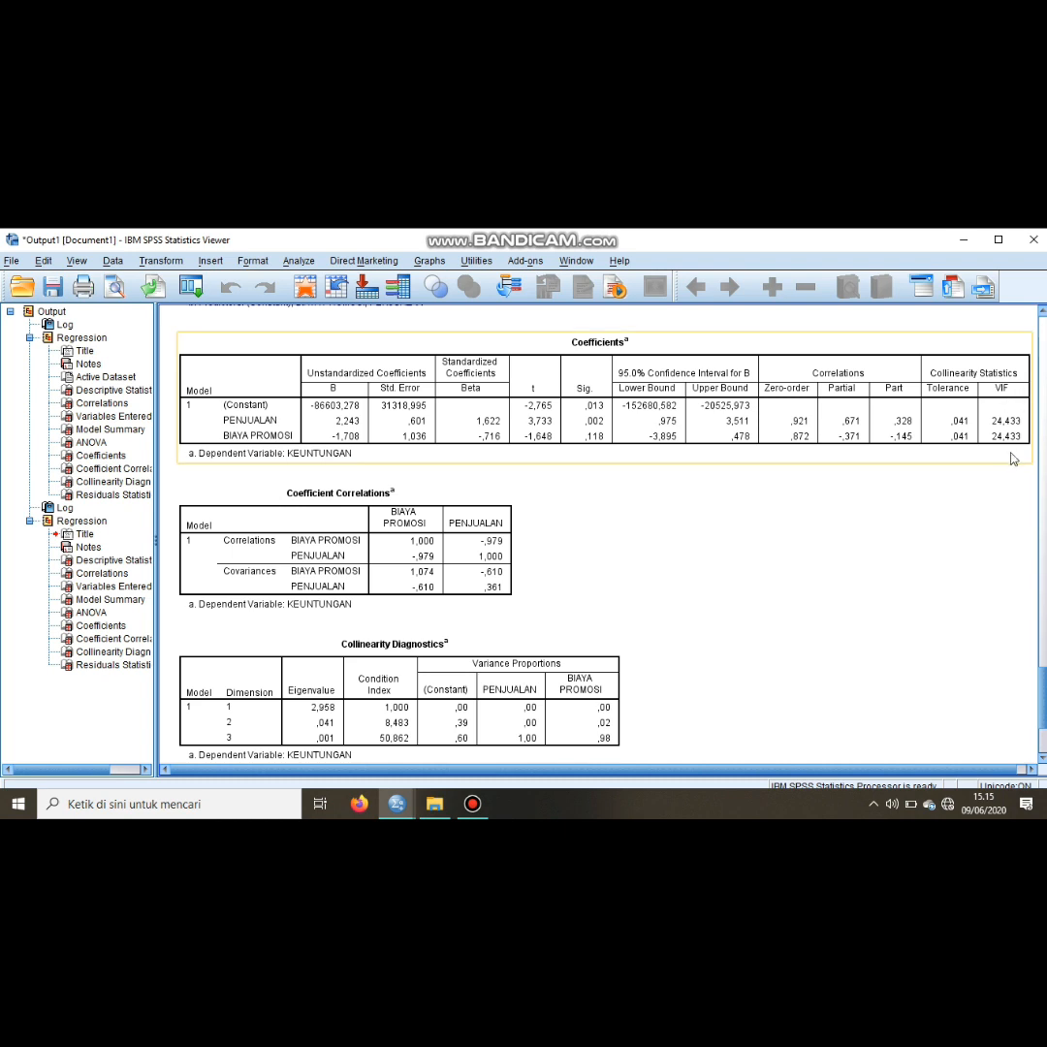
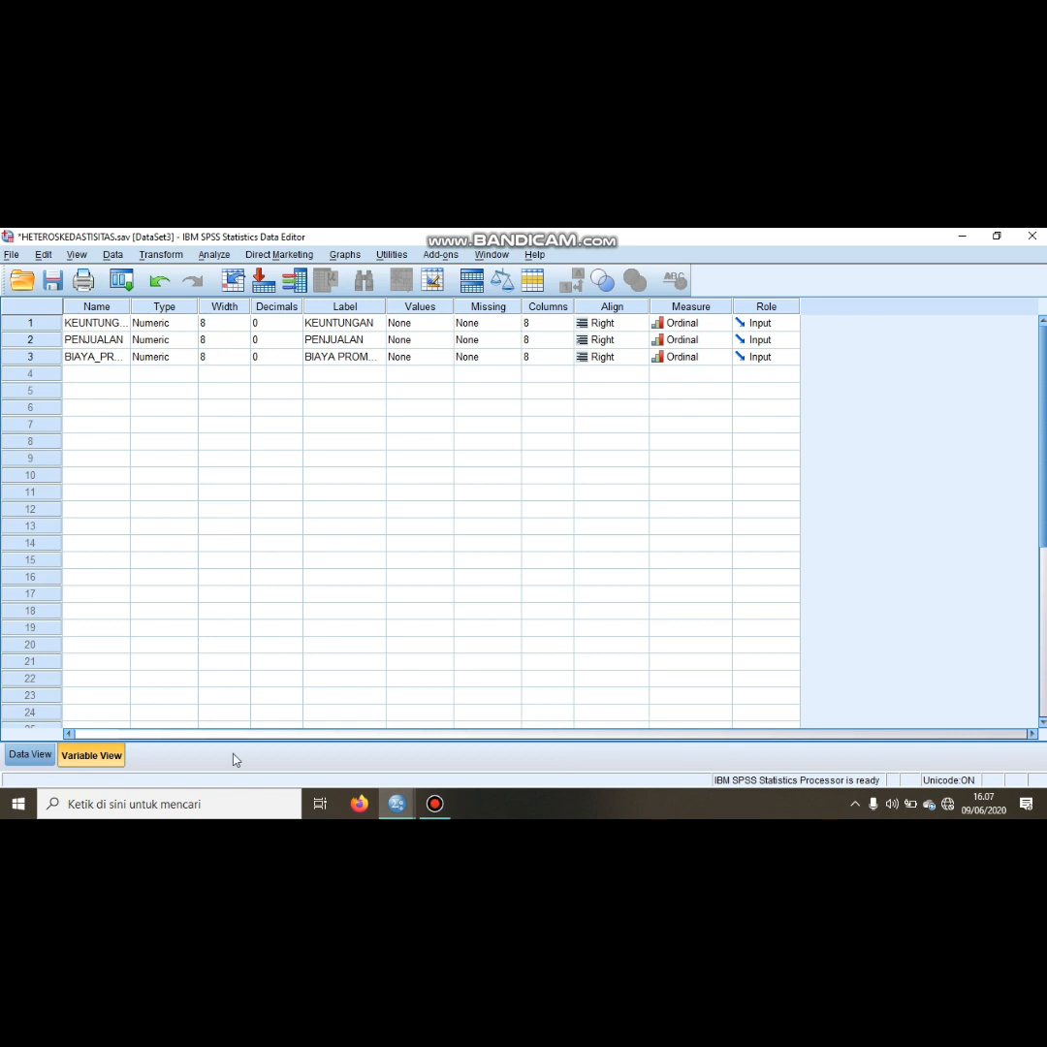
Step: Set up a Linear Regression on the HETEROSKEDASTISITAS.sav data with KEUNTUNGAN as dependent and PENJUALAN and BIAYA PROMOSI as independents
left_click(24, 756)
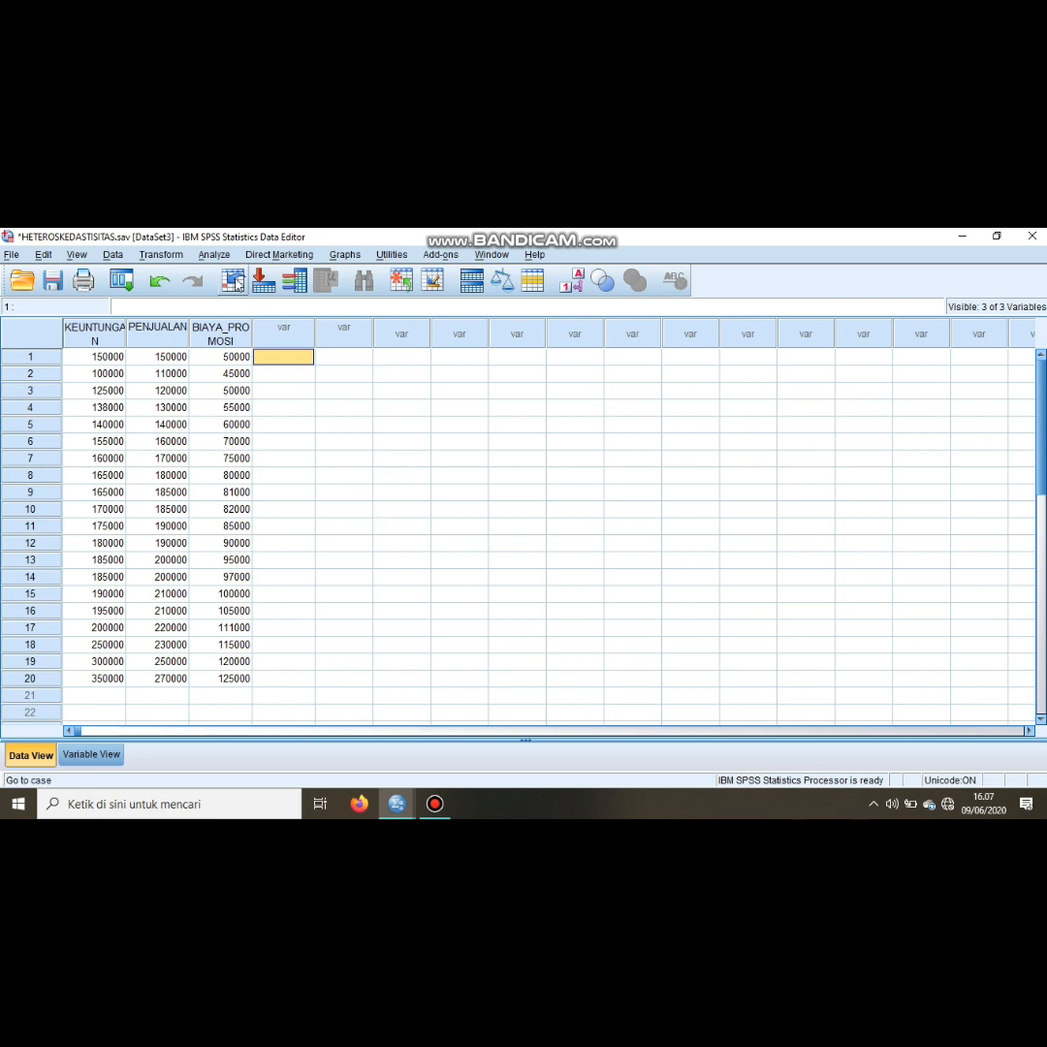
left_click(217, 256)
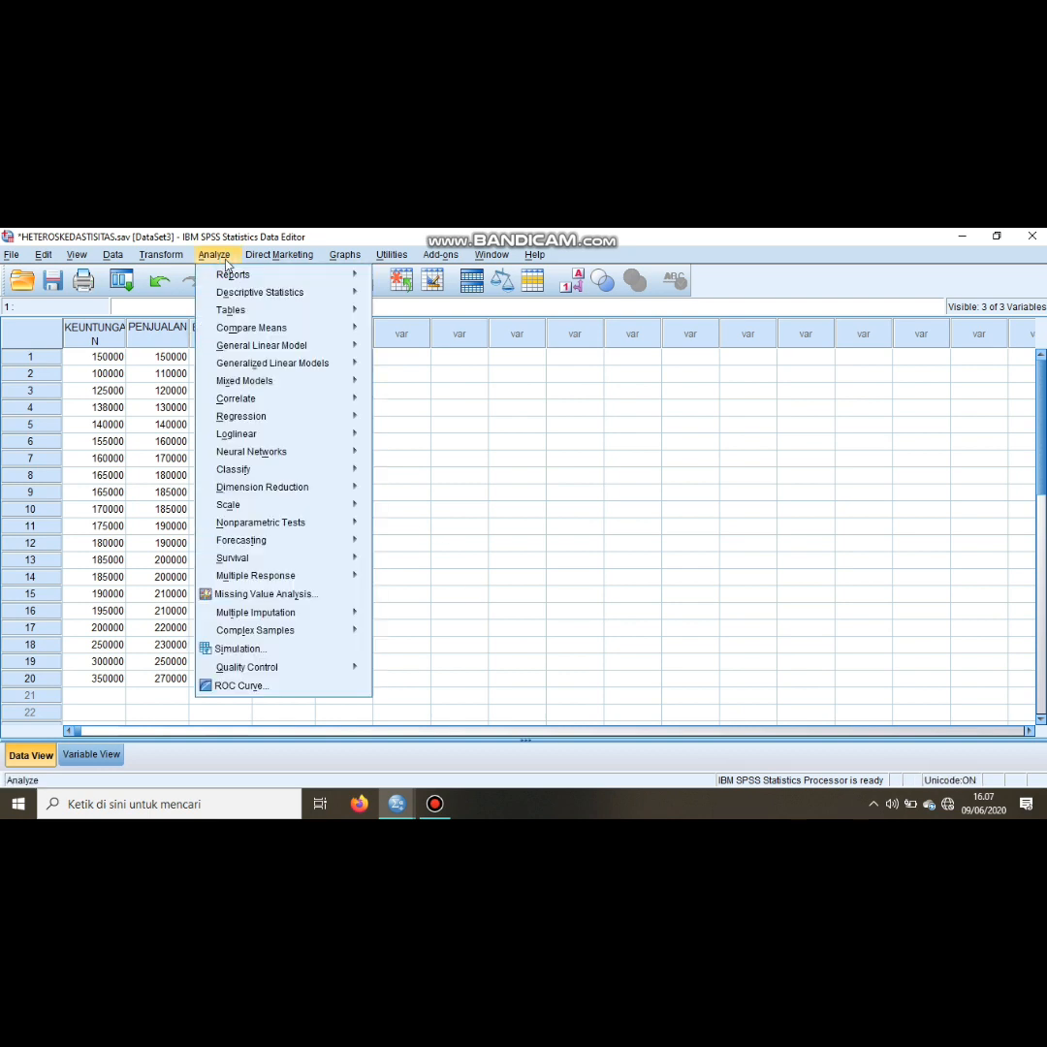
mouse_move(232, 423)
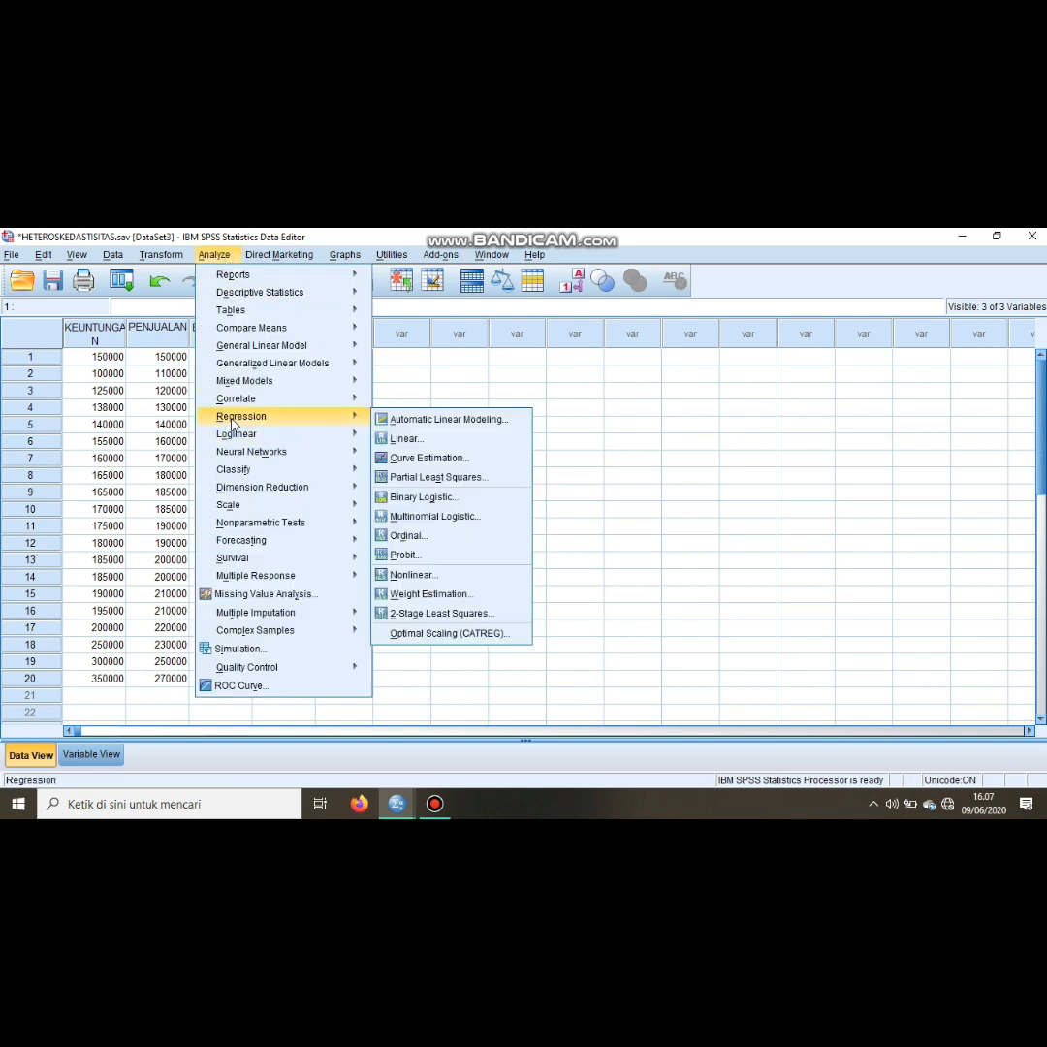
left_click(390, 442)
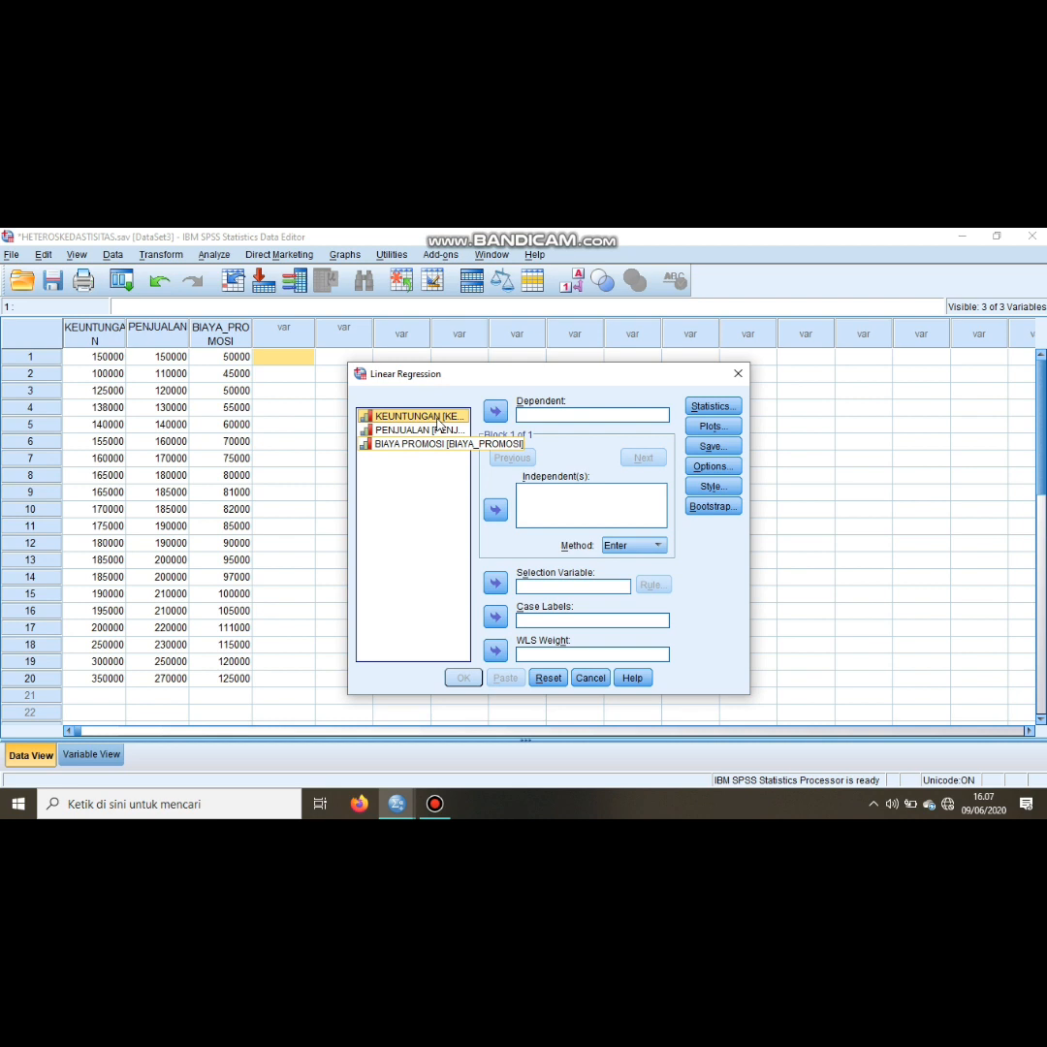
left_click(487, 417)
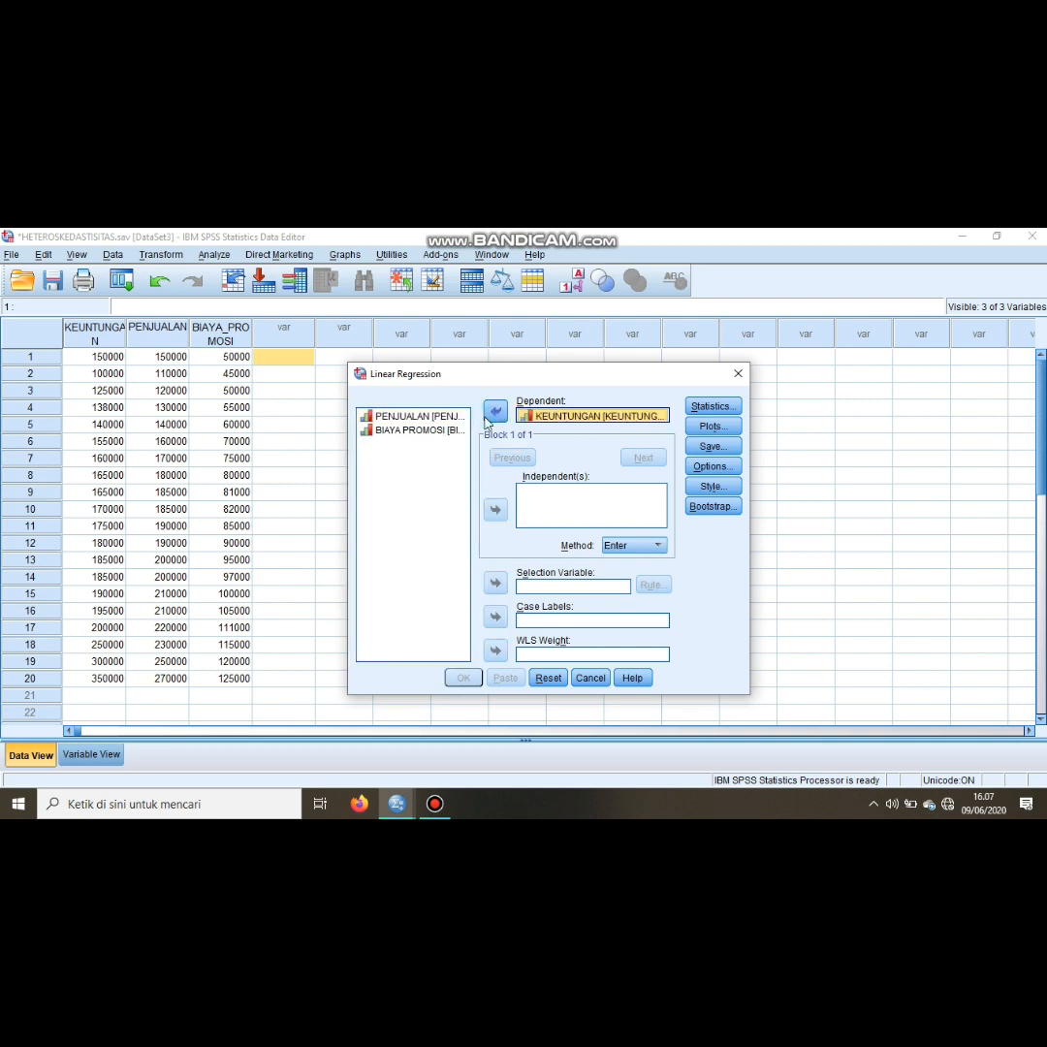
left_click(407, 416)
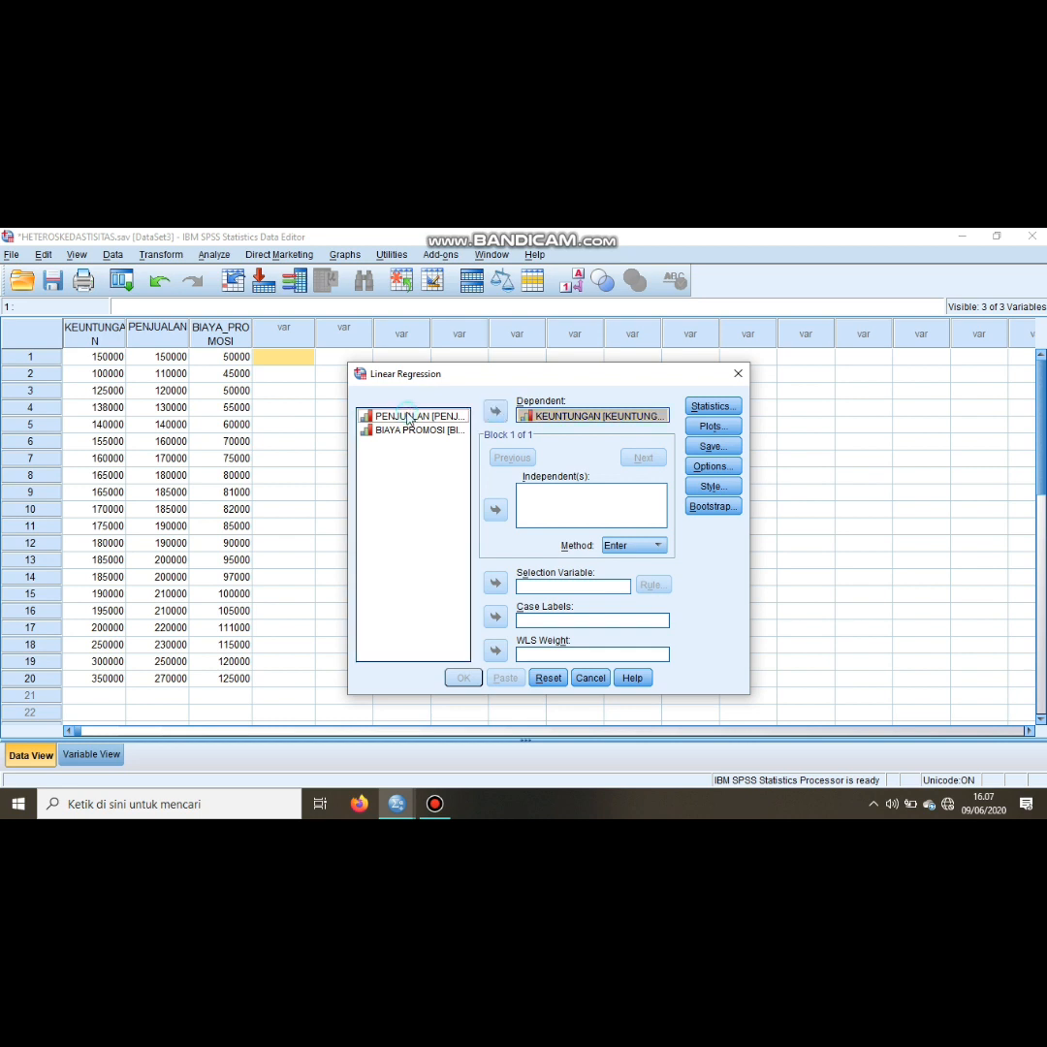
left_click(494, 512)
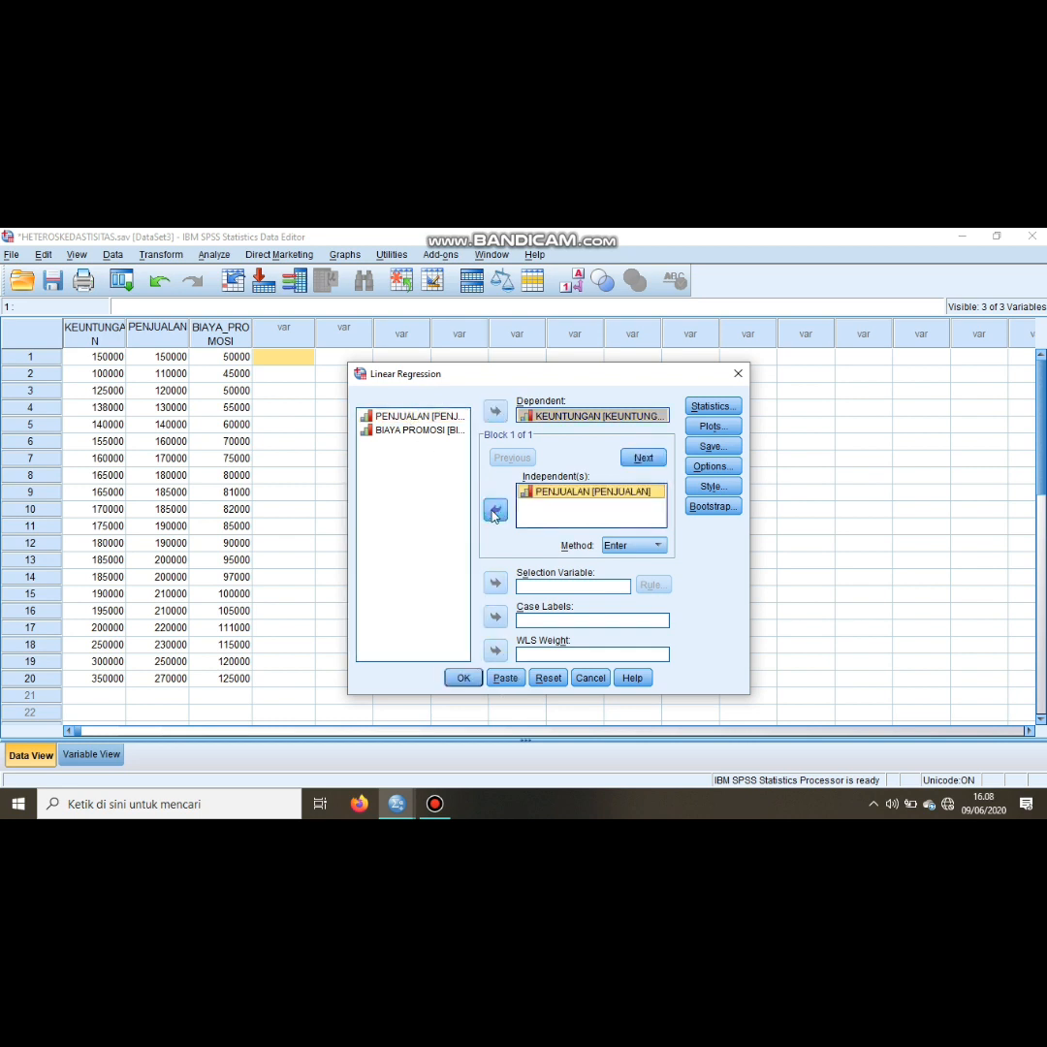
left_click(408, 429)
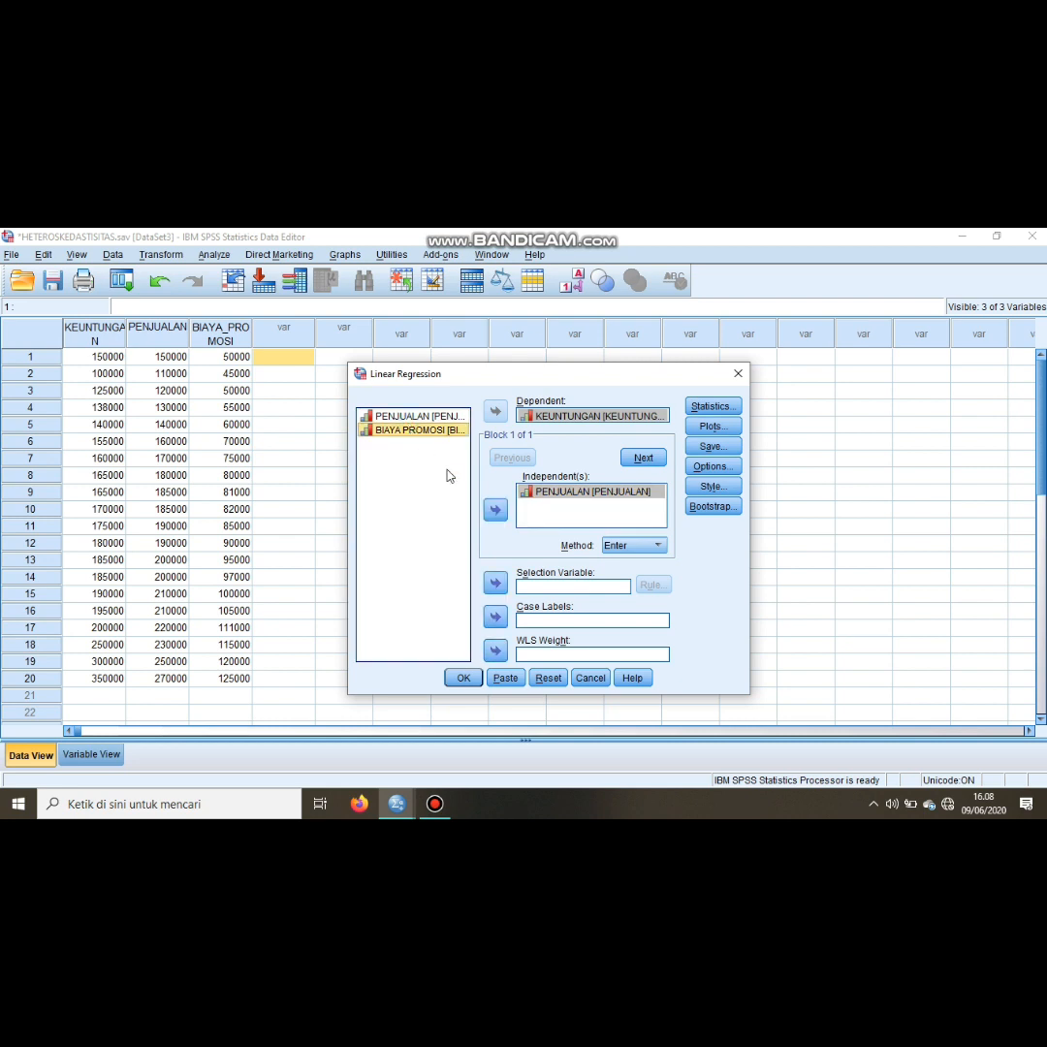
left_click(495, 511)
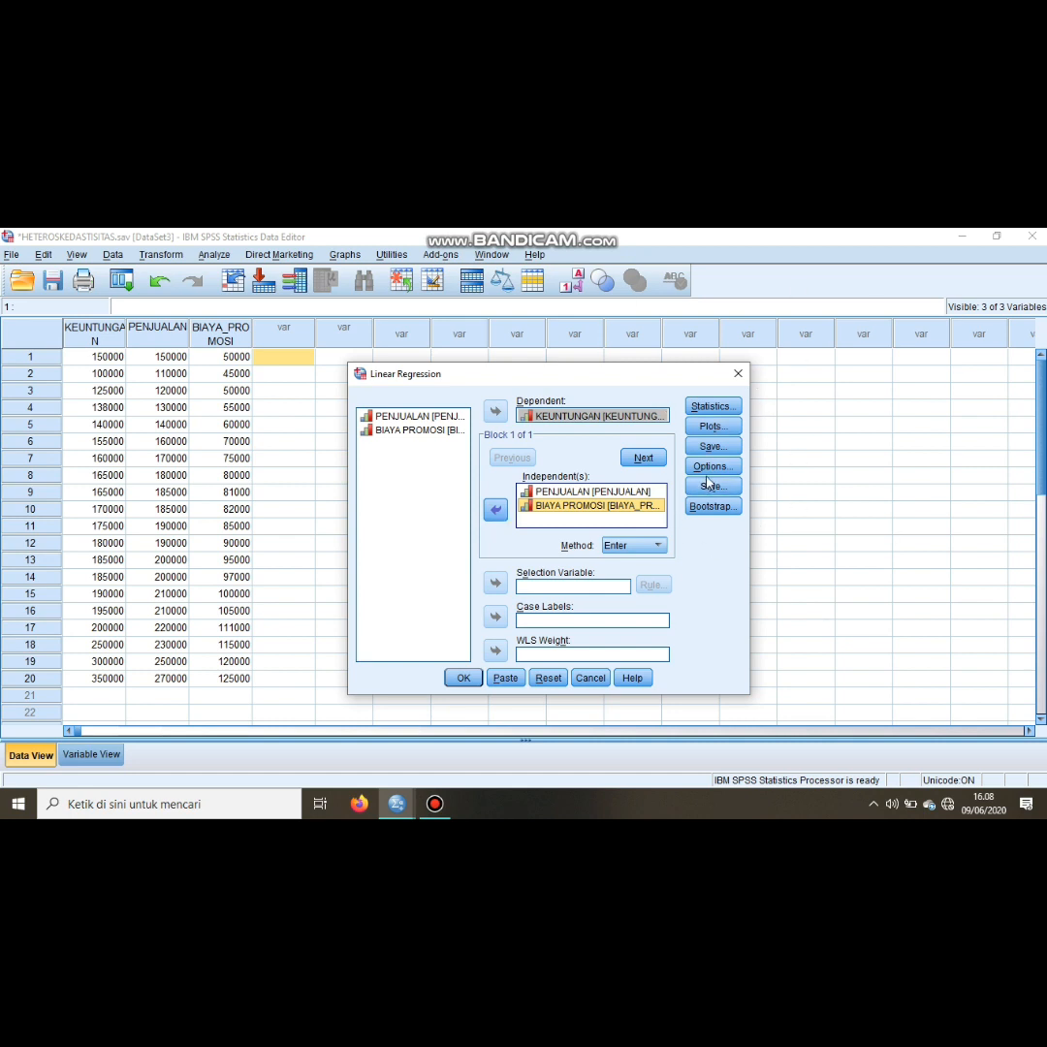
Step: Have the regression save its unstandardized residuals as a new variable, and run it
left_click(712, 446)
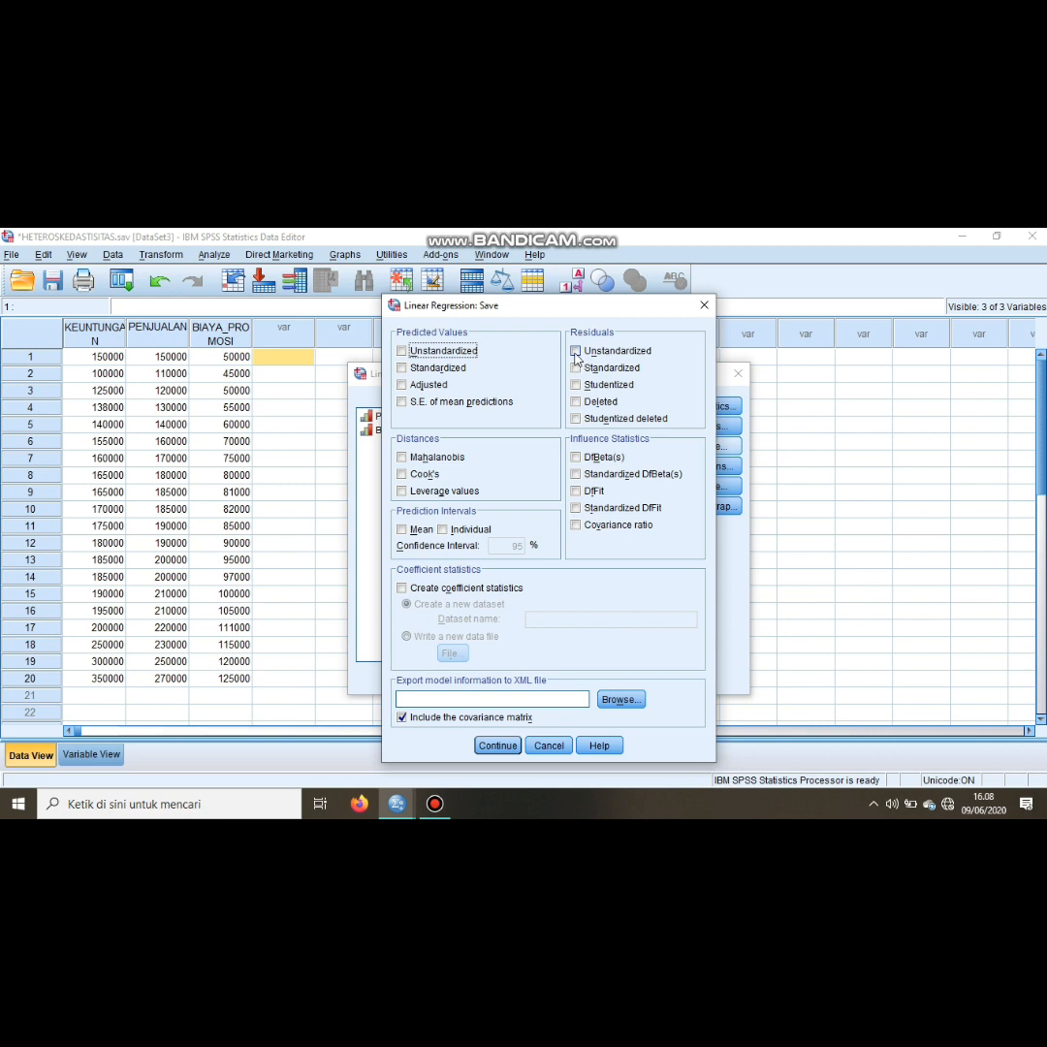
left_click(576, 351)
left_click(497, 746)
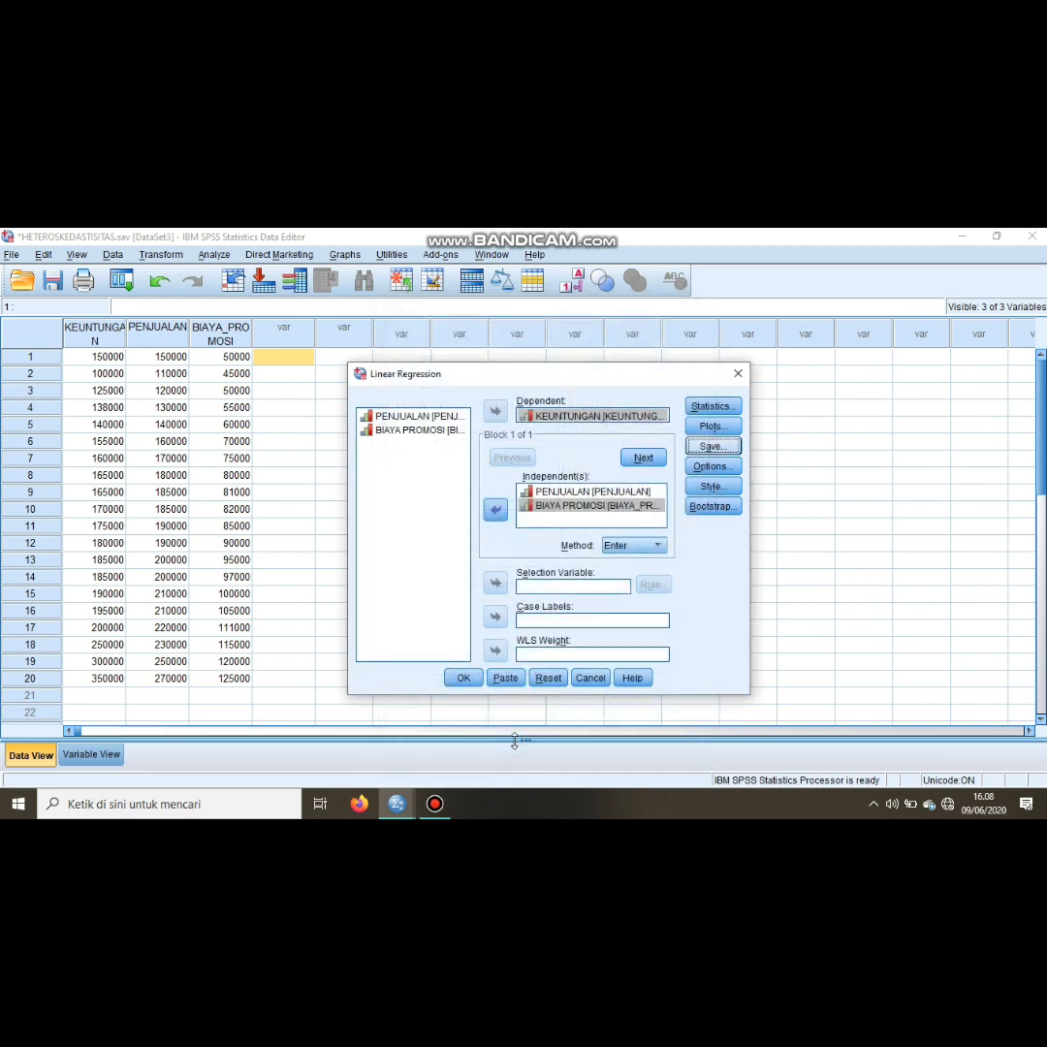
left_click(476, 680)
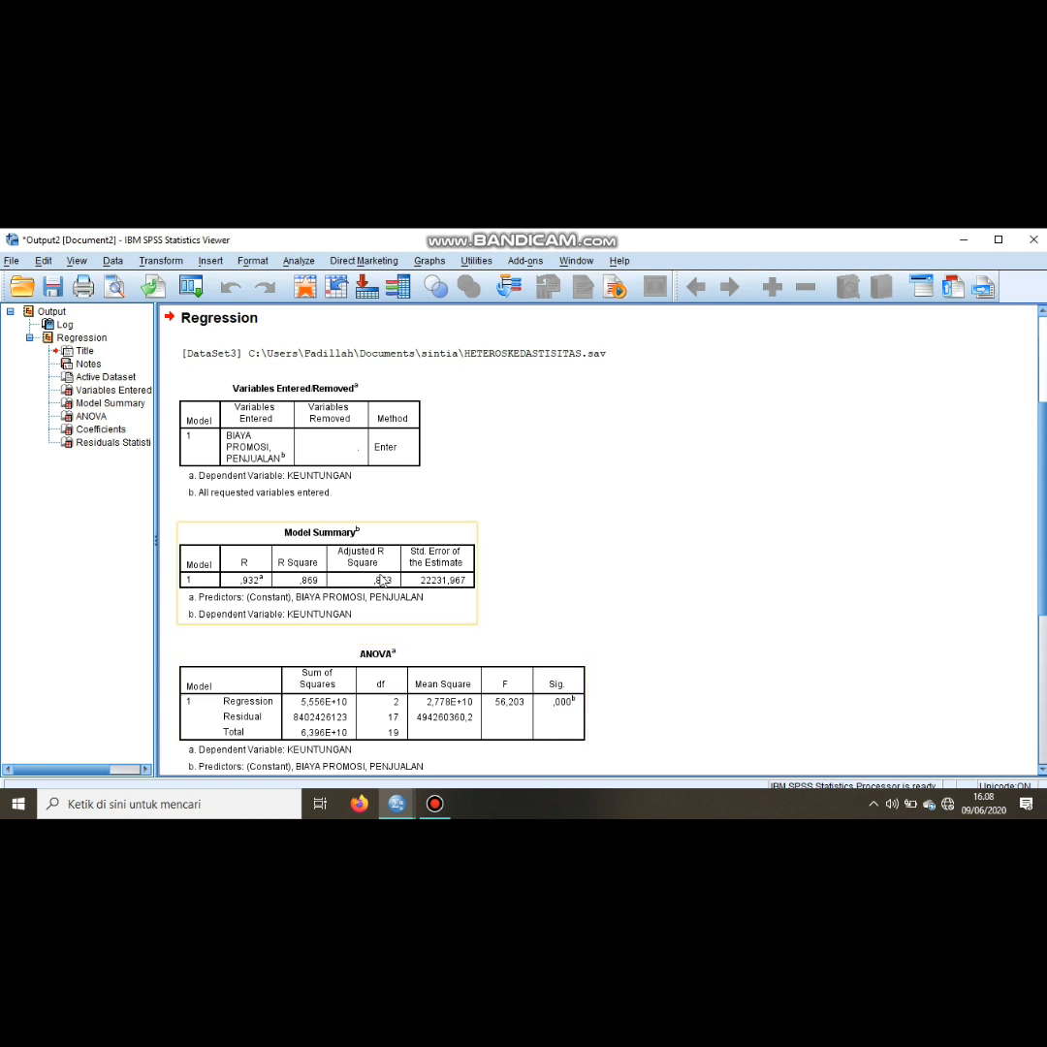
Step: Return to the HETEROSKEDASTISITAS.sav dataset and check the saved residual variable in the data and variable definitions
mouse_move(396, 803)
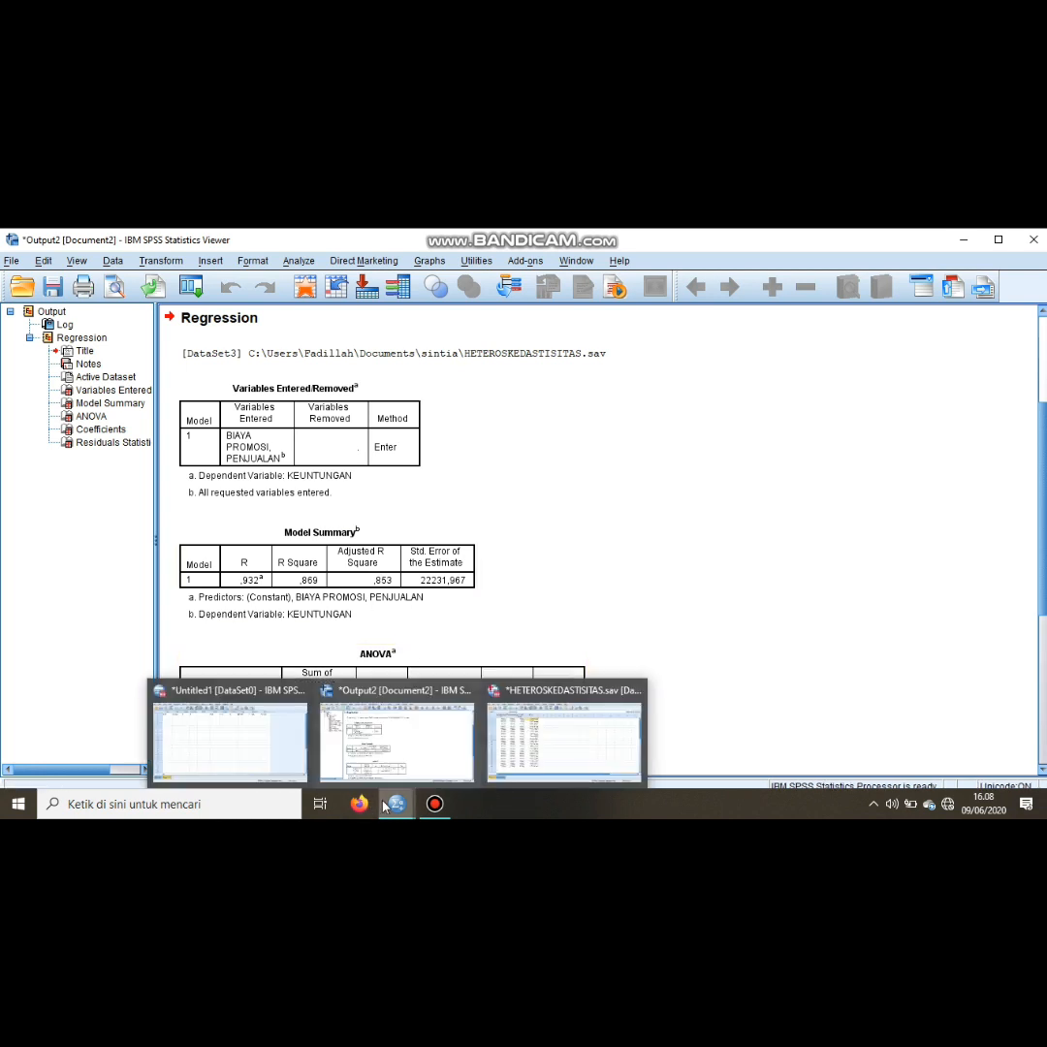
left_click(494, 747)
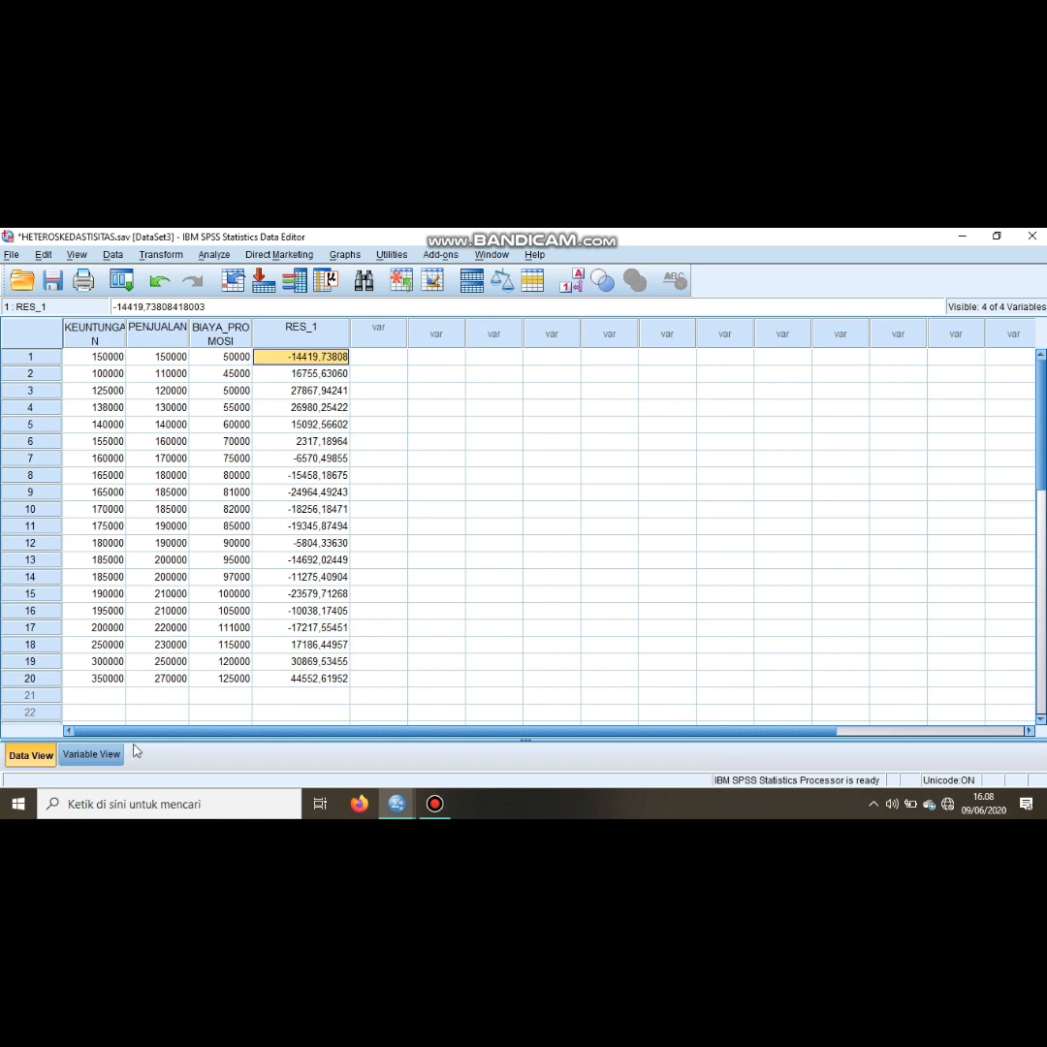
left_click(92, 755)
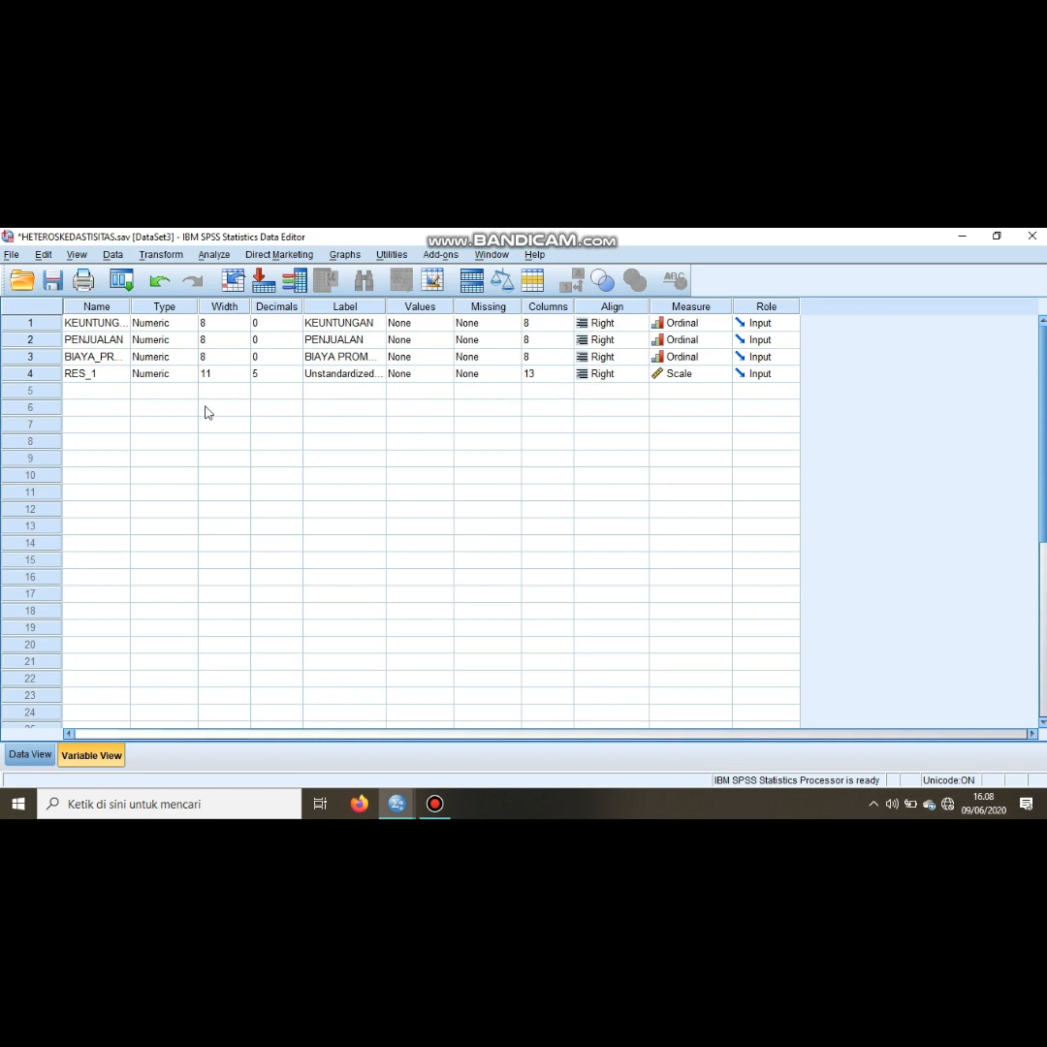
Step: Compute a new variable RES2 with the numeric expression ABS_RES(RES_1)
left_click(173, 257)
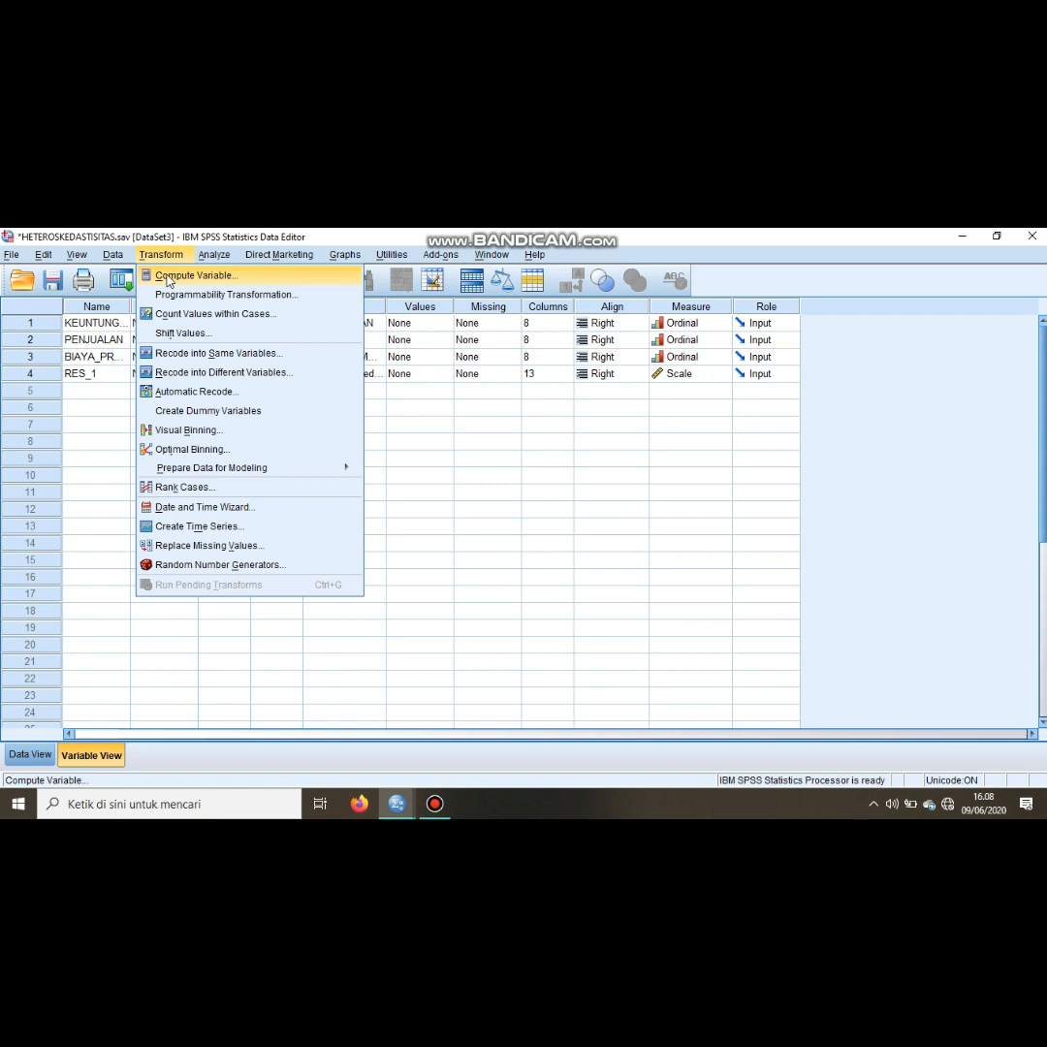
left_click(168, 278)
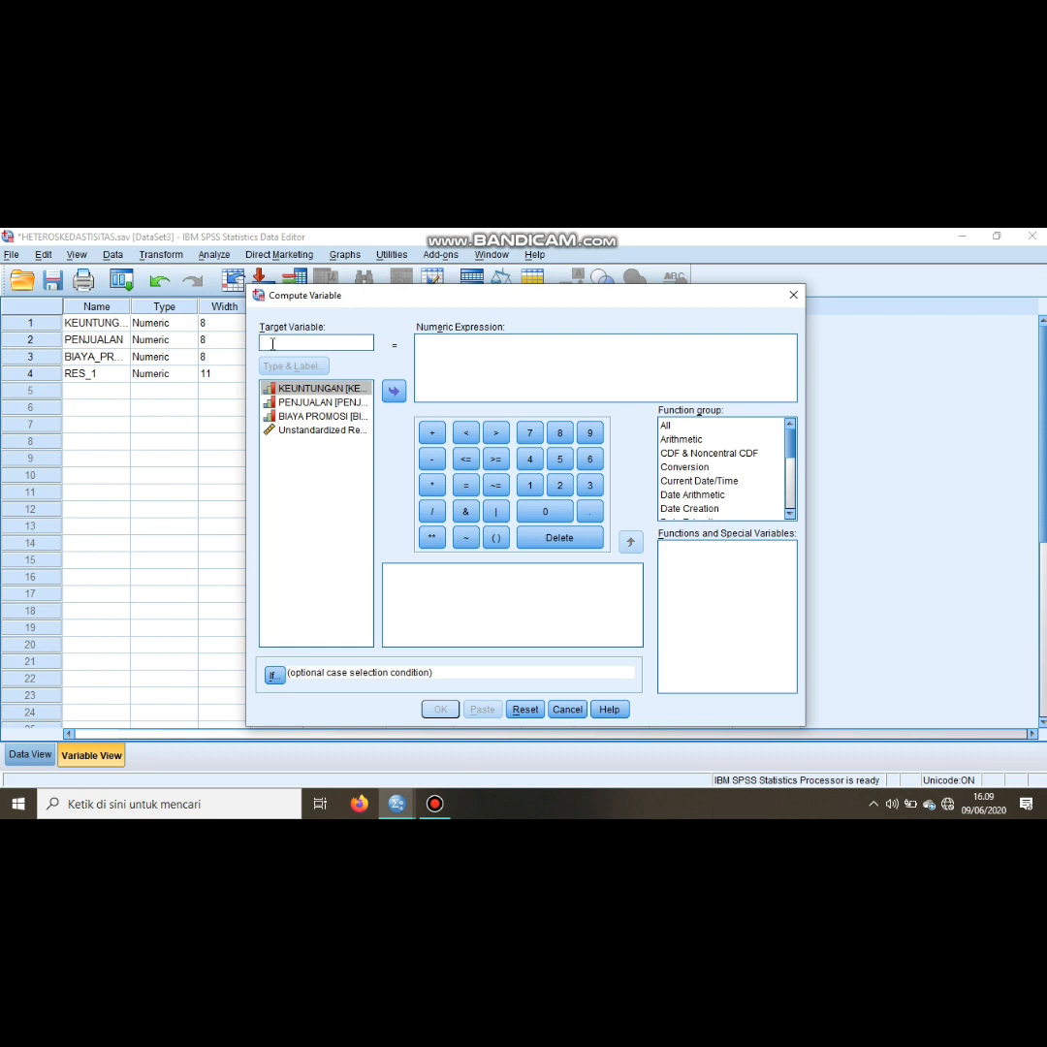
type("RES2")
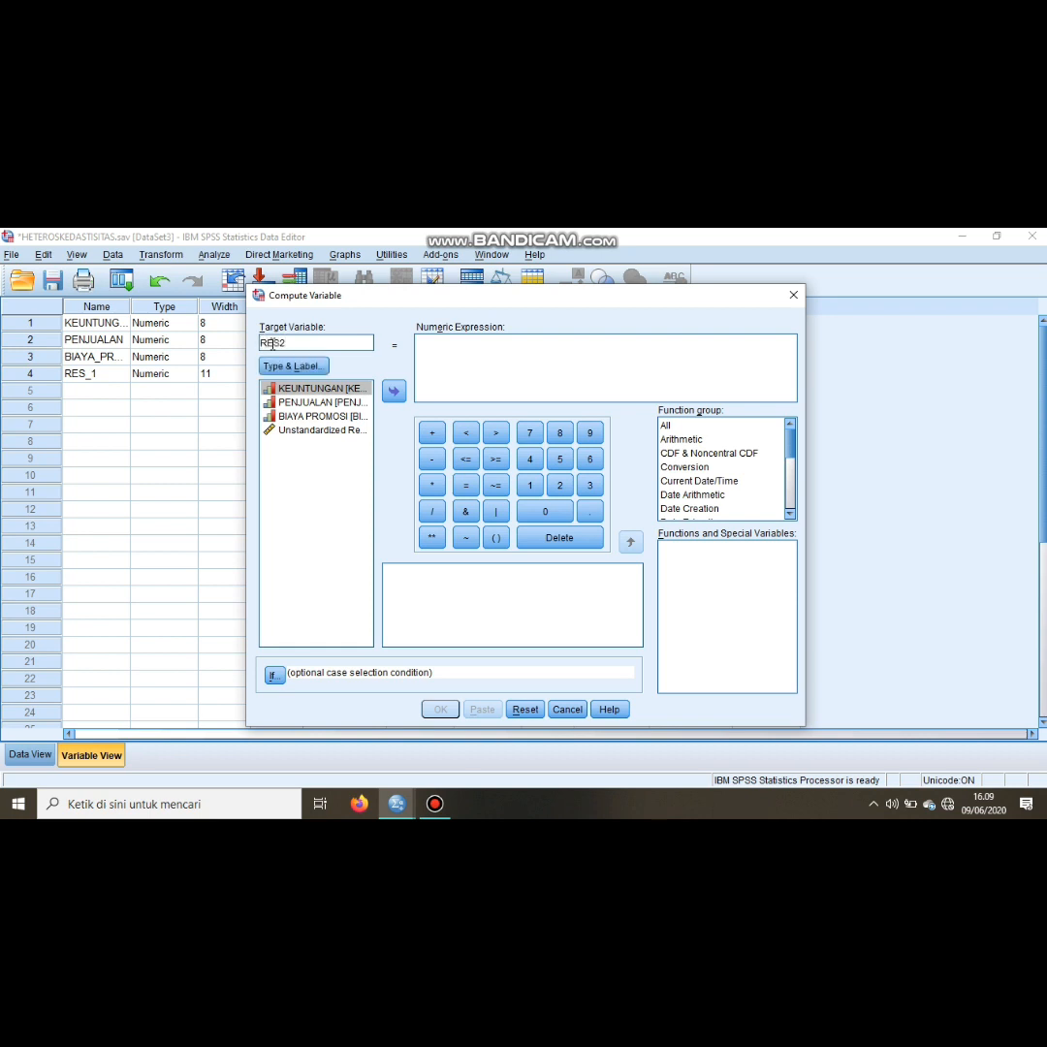
left_click(432, 350)
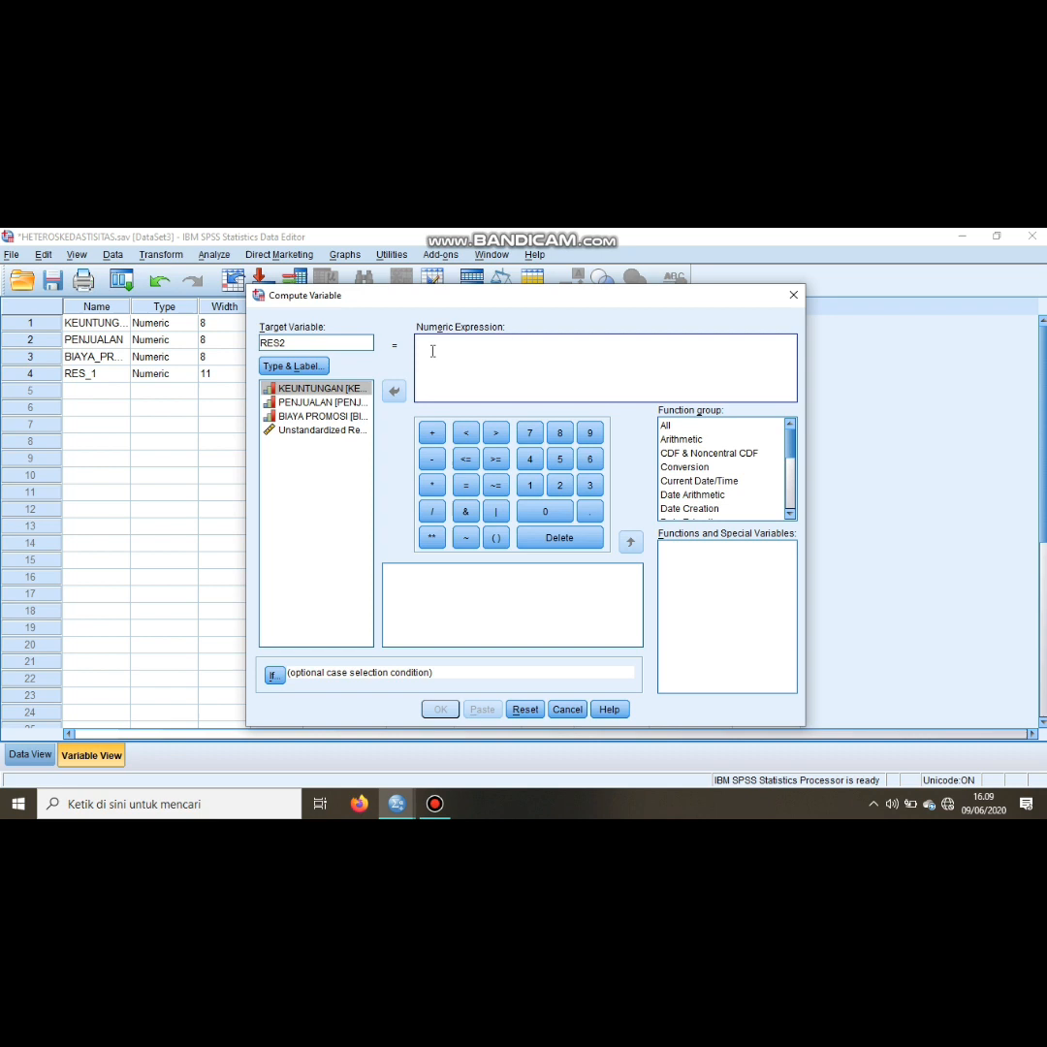
type("ABS")
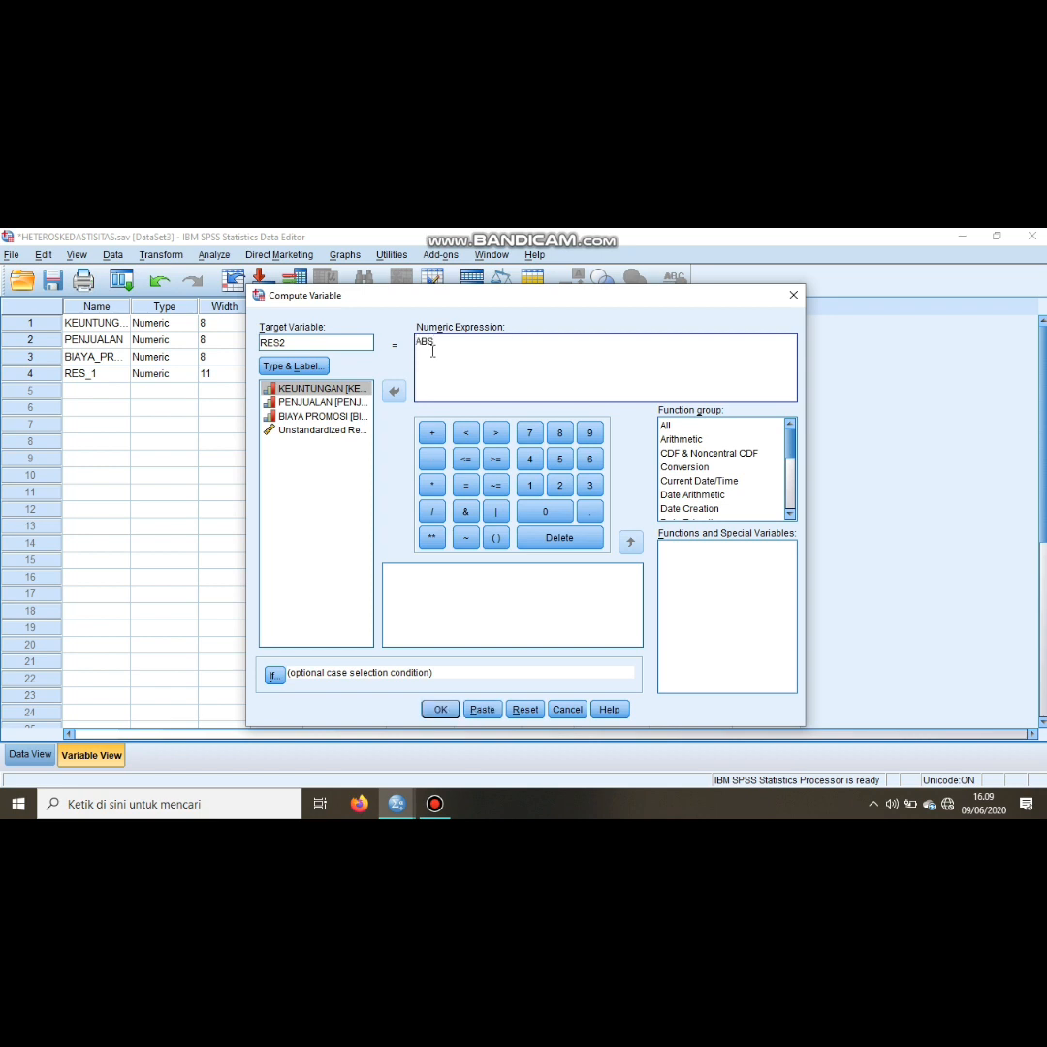
type("_RES(RES_1)")
left_click(429, 712)
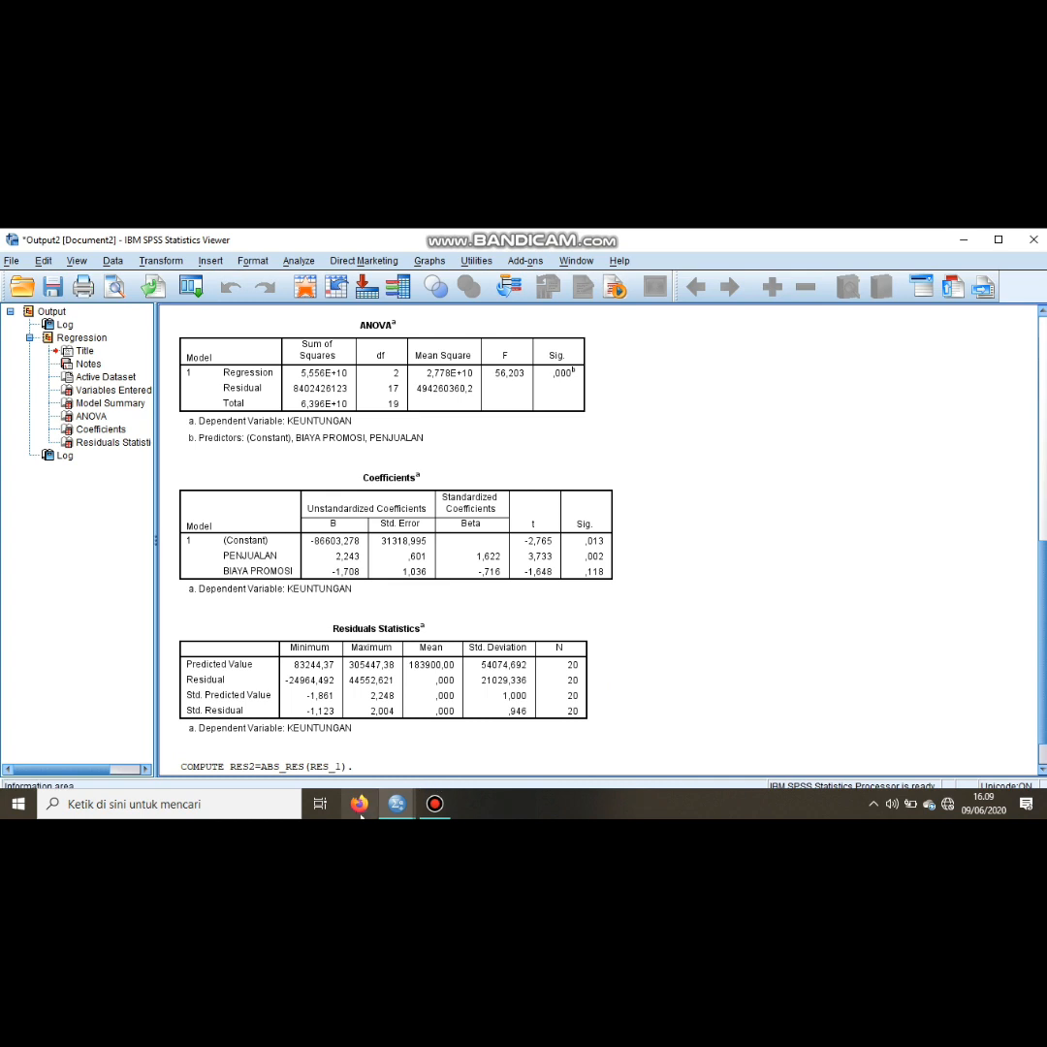
Step: Return to the HETEROSKEDASTISITAS.sav dataset and check the RES2 variable in the variable definitions and the data
mouse_move(397, 804)
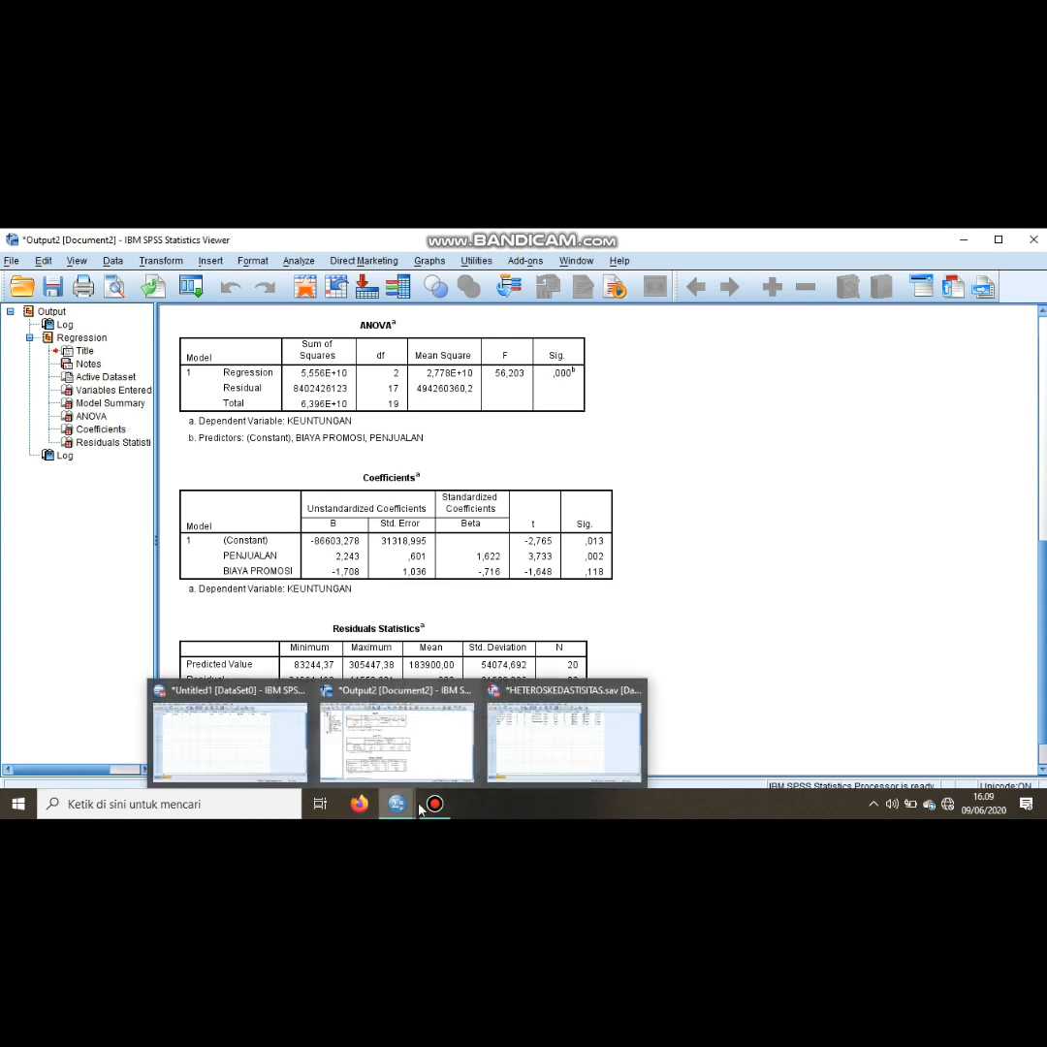
left_click(545, 758)
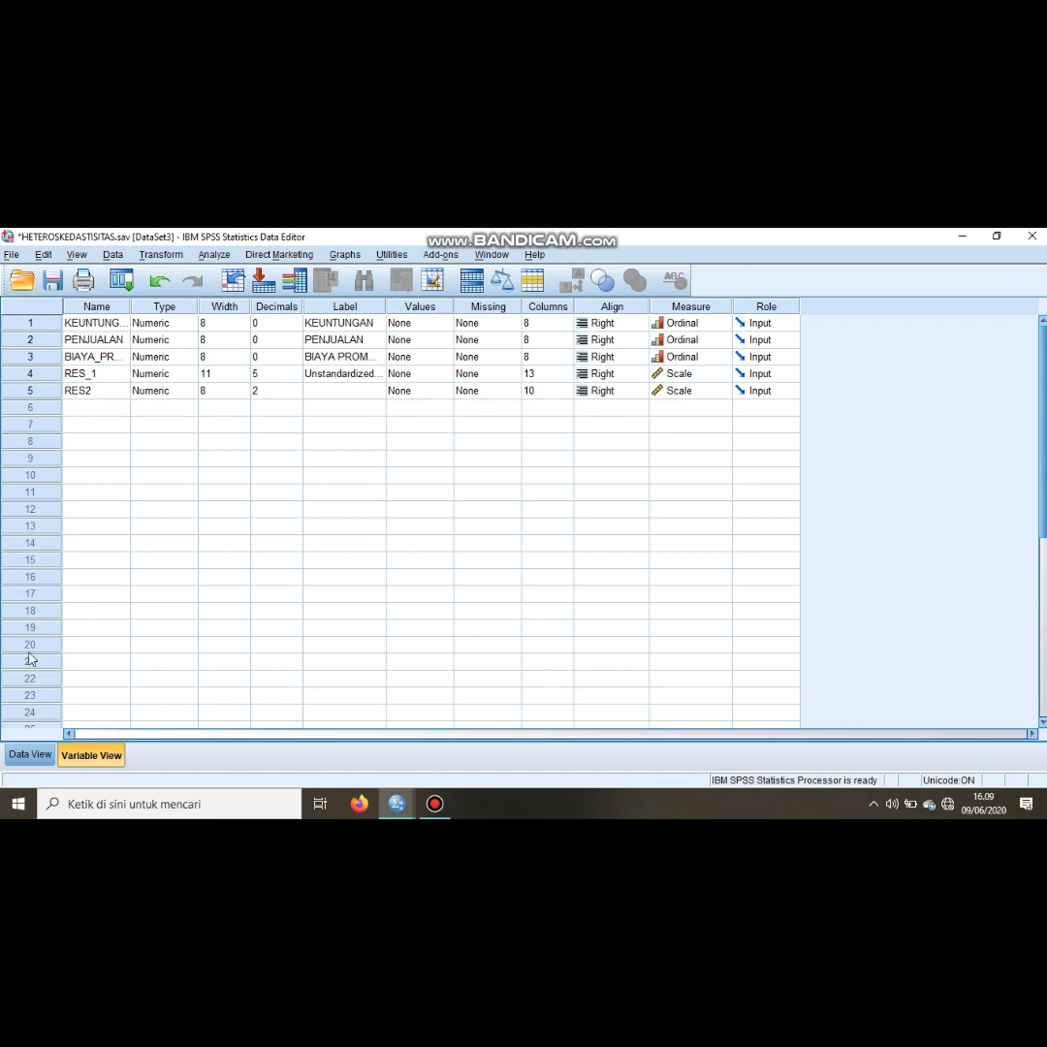
left_click(29, 754)
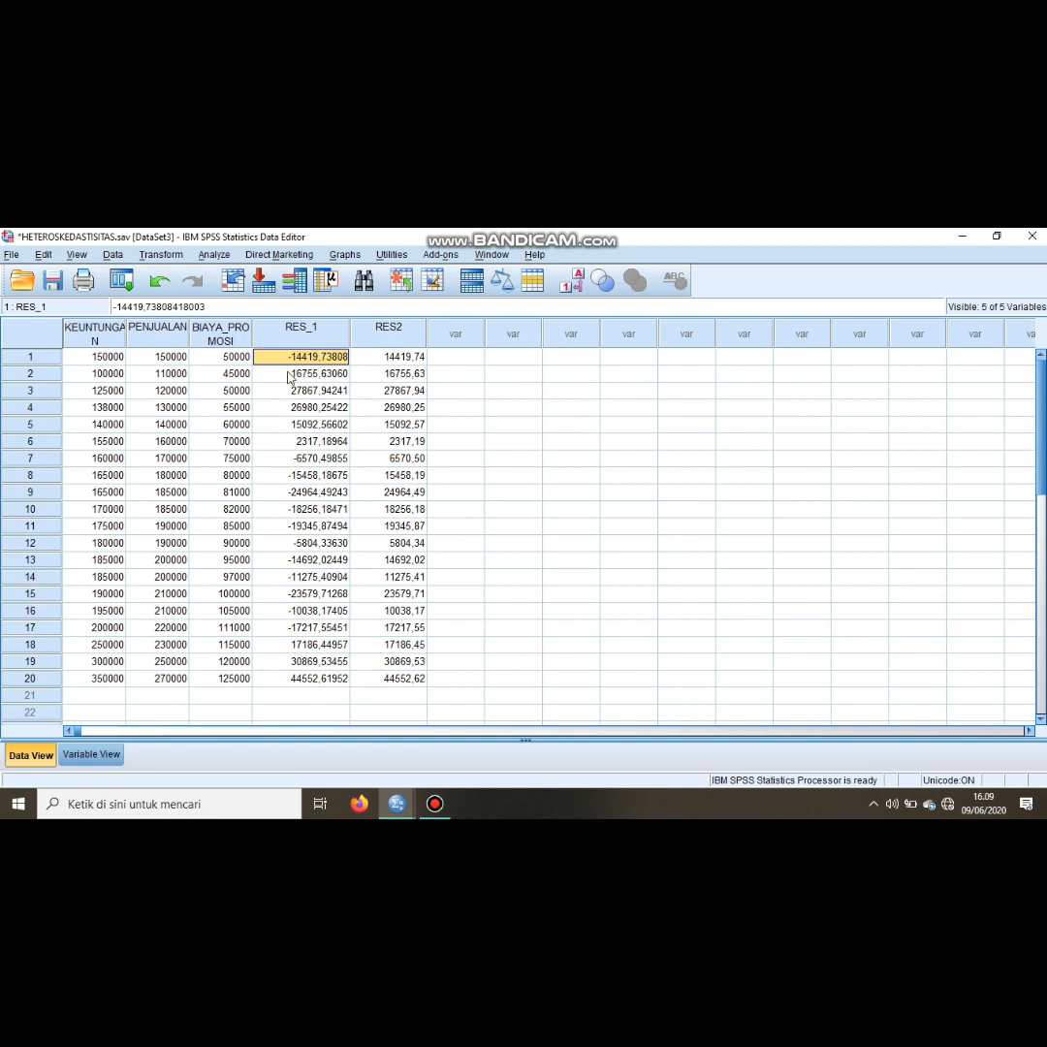
Step: Set up a Linear Regression with RES2 replacing KEUNTUNGAN as dependent, keeping PENJUALAN and BIAYA PROMOSI as independents
left_click(215, 255)
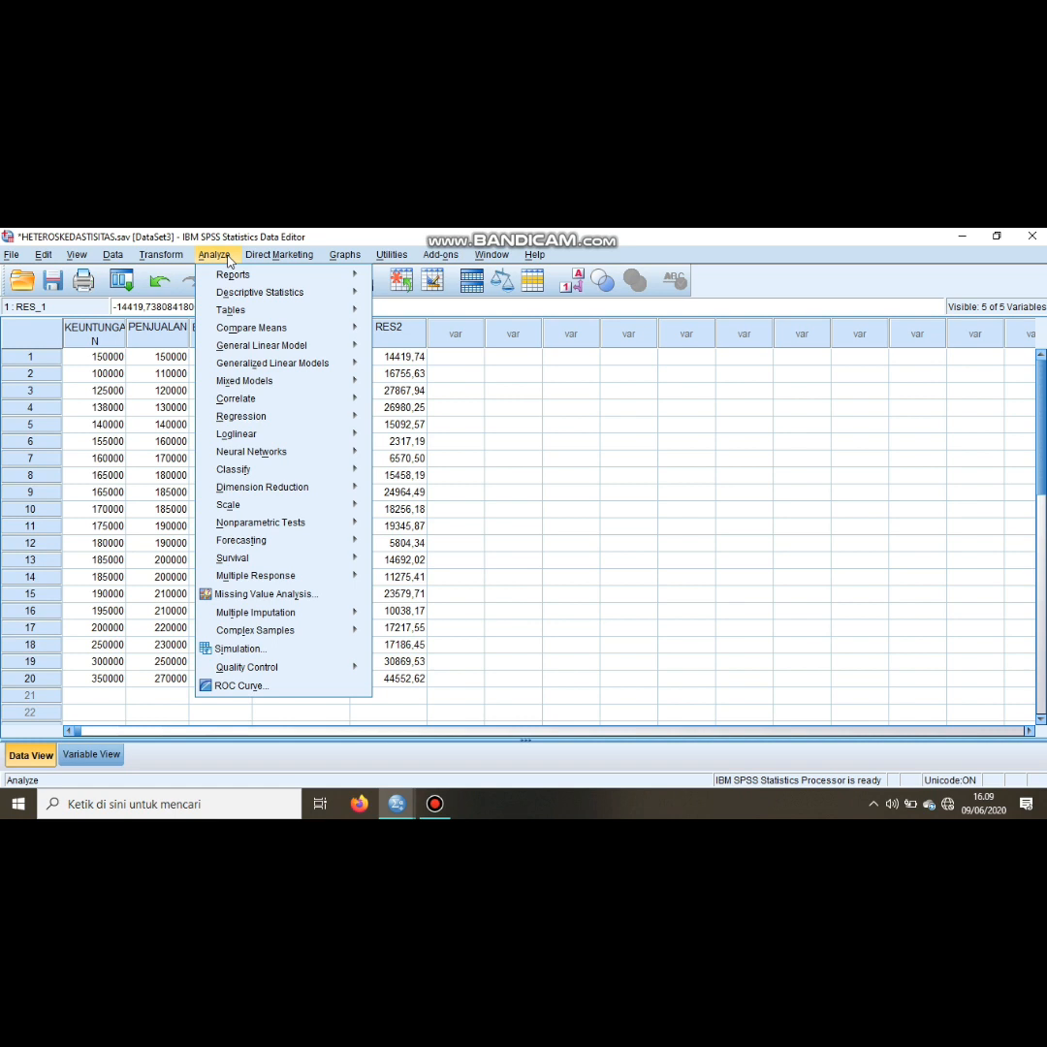
mouse_move(299, 416)
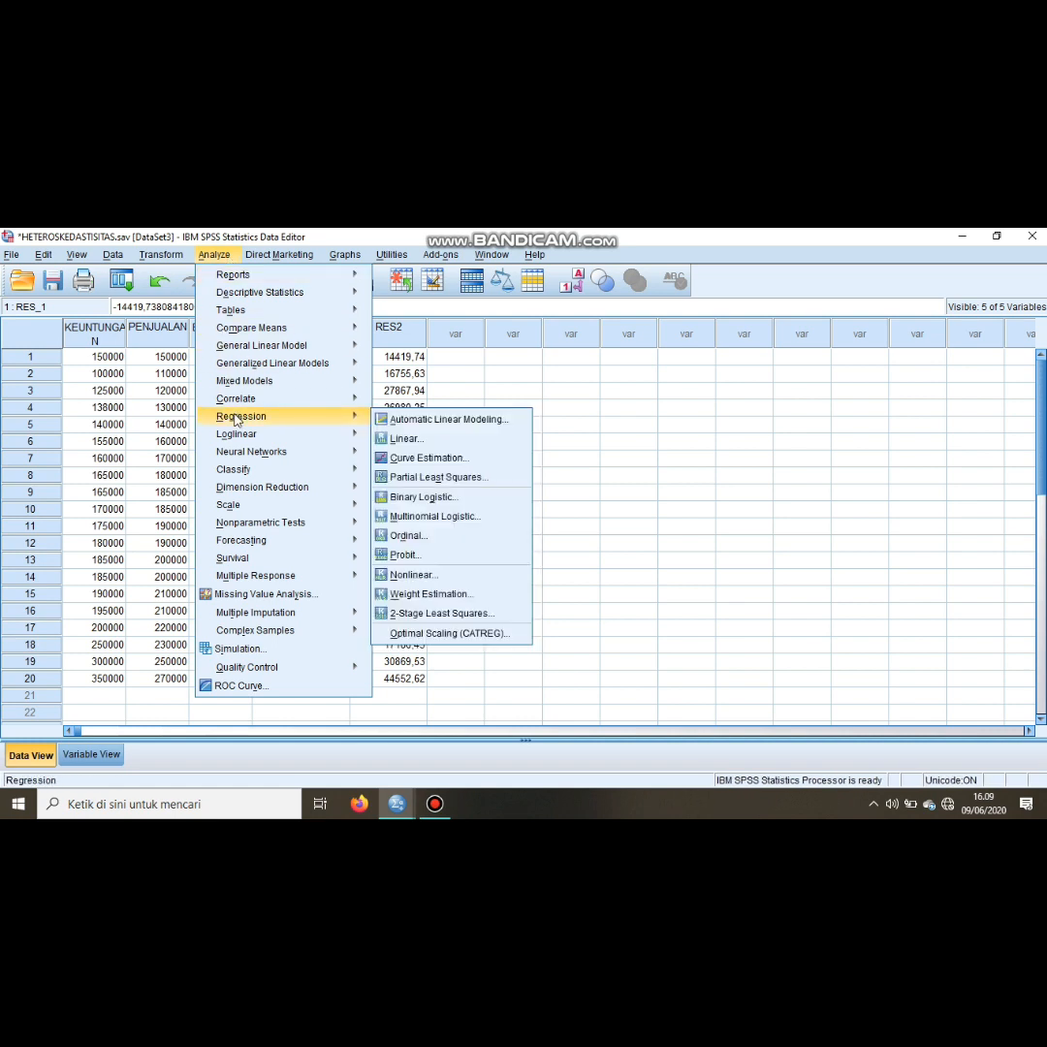
left_click(392, 440)
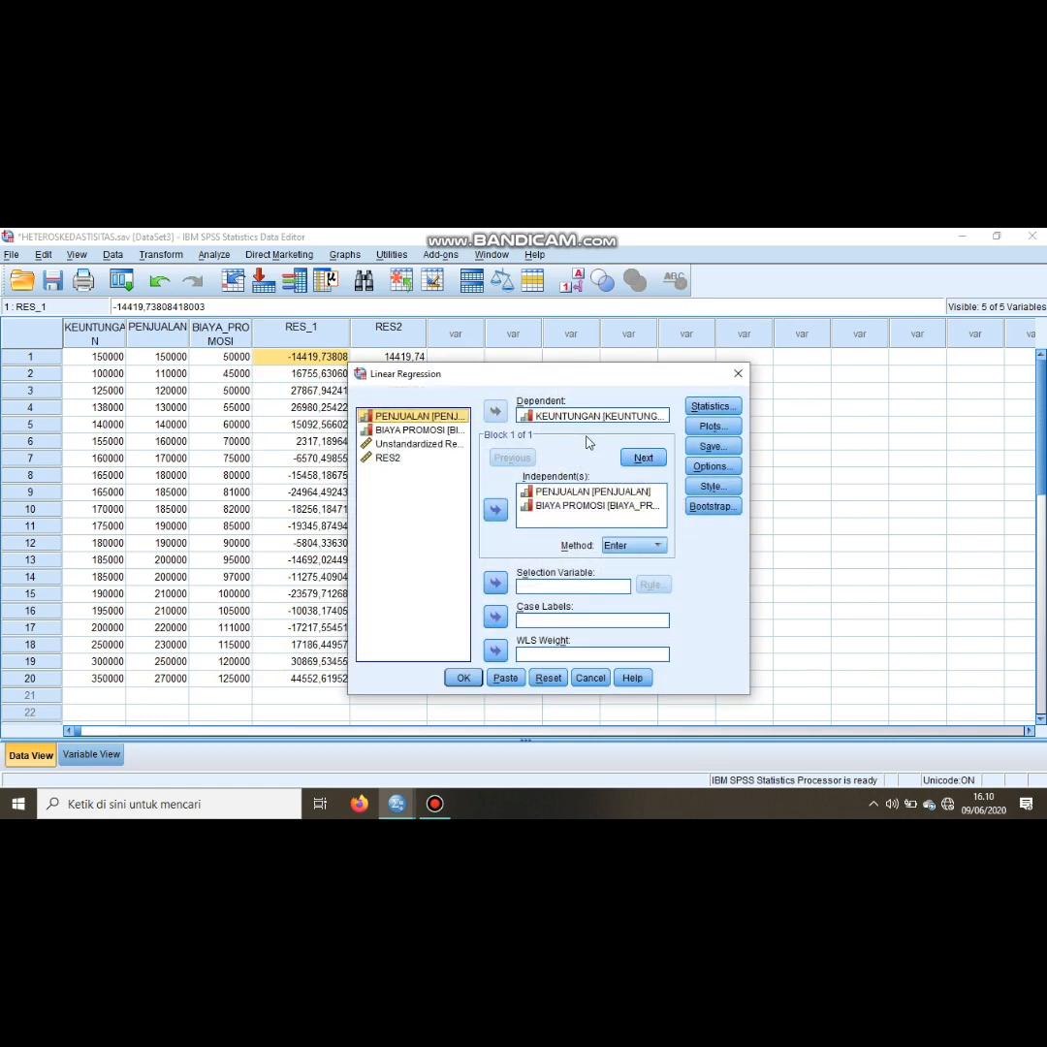
left_click(531, 416)
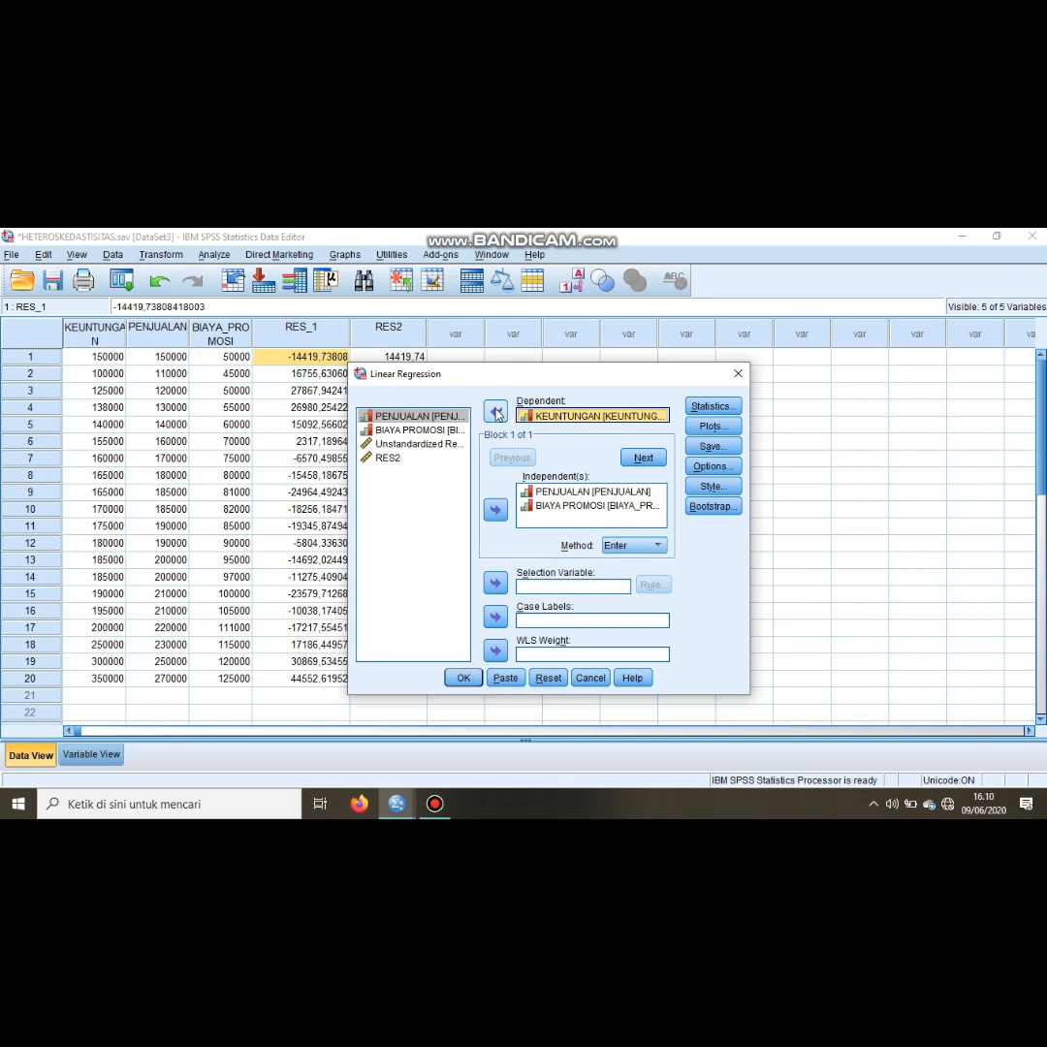
left_click(497, 413)
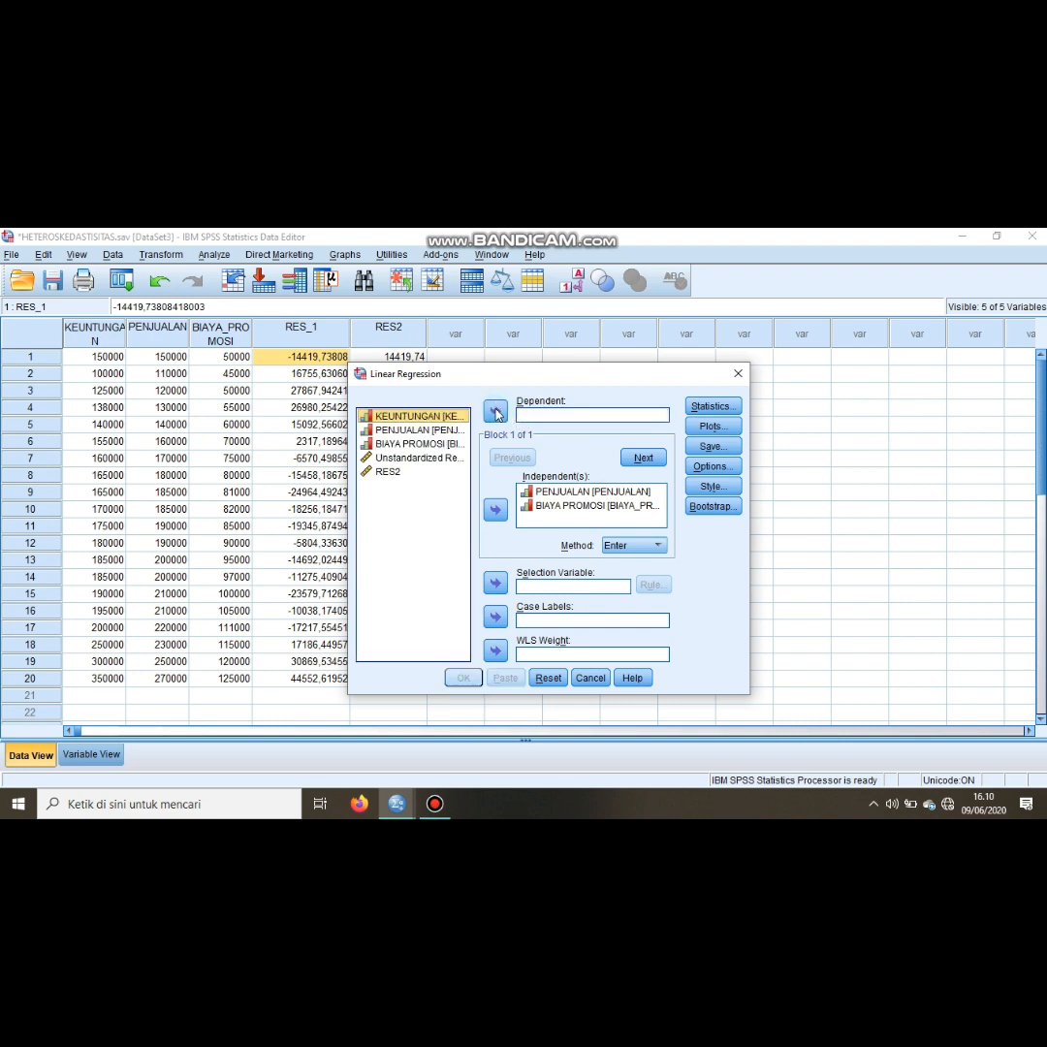
left_click(431, 477)
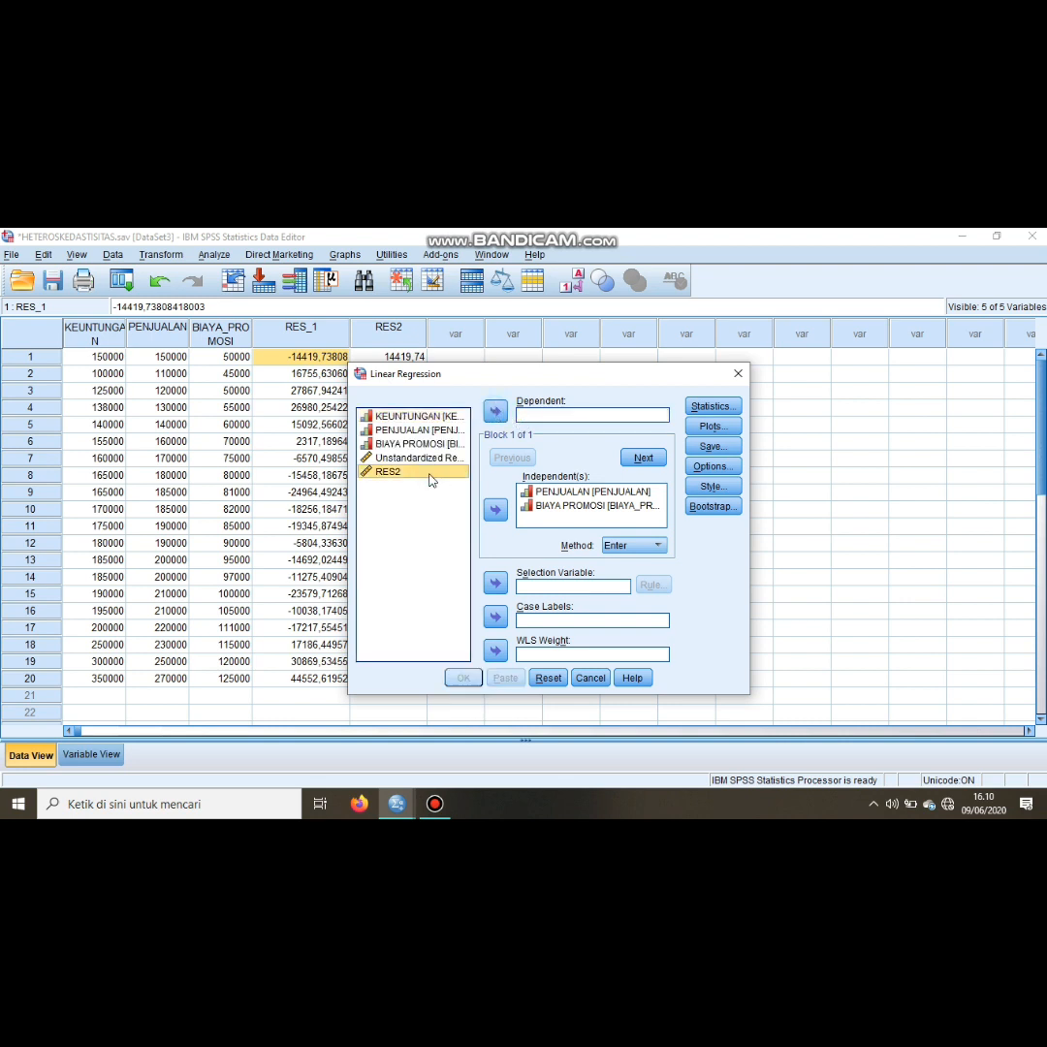
left_click(495, 411)
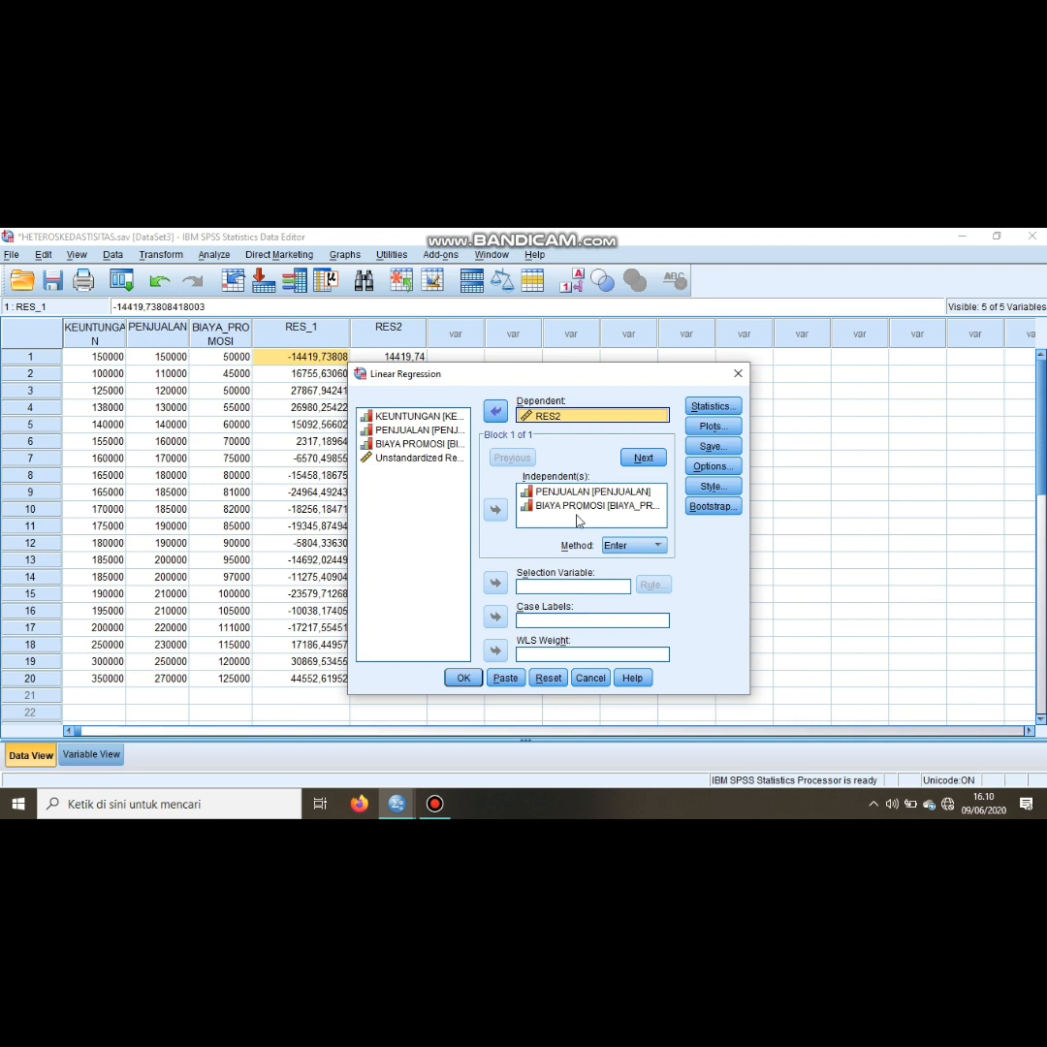
Step: Turn off saving of the unstandardized residuals and run the regression
left_click(711, 447)
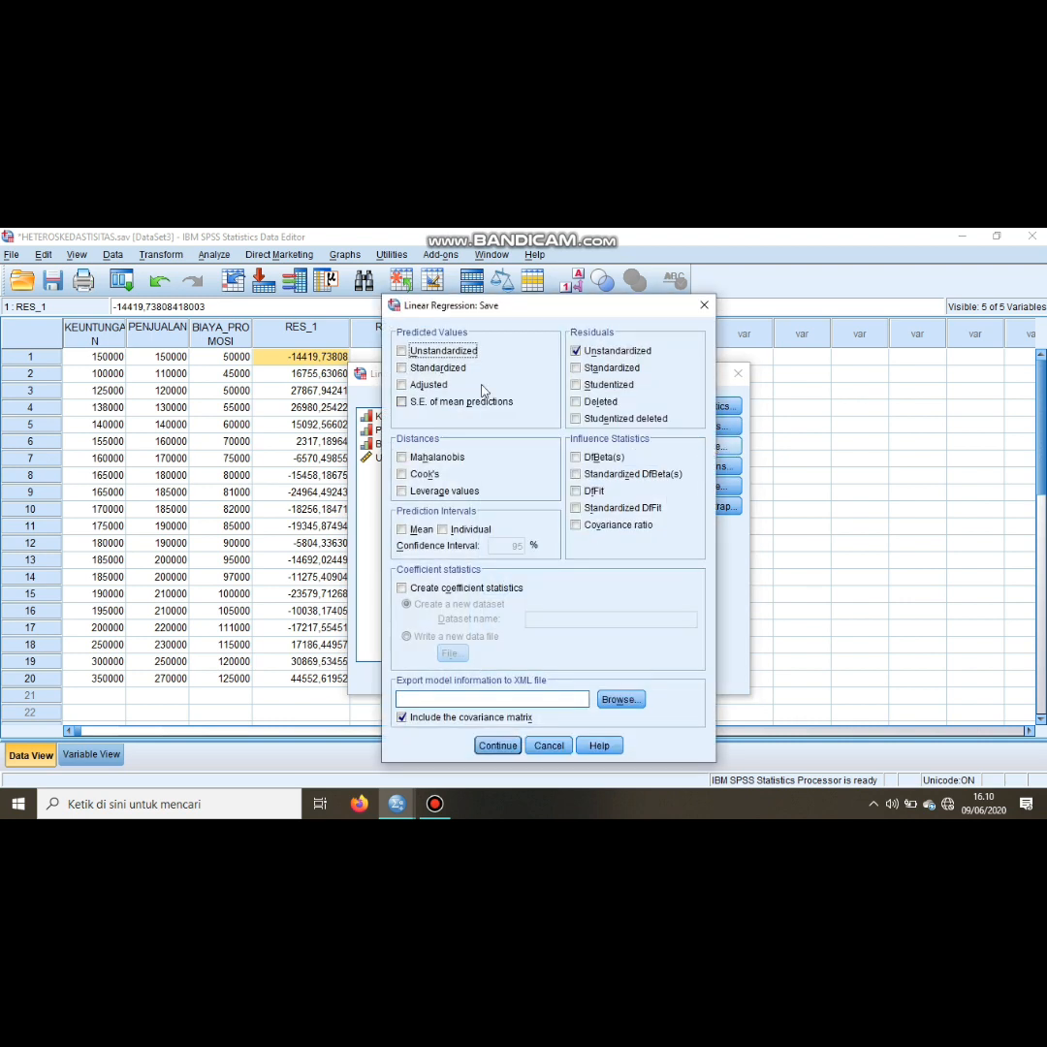
left_click(582, 355)
left_click(499, 748)
left_click(475, 681)
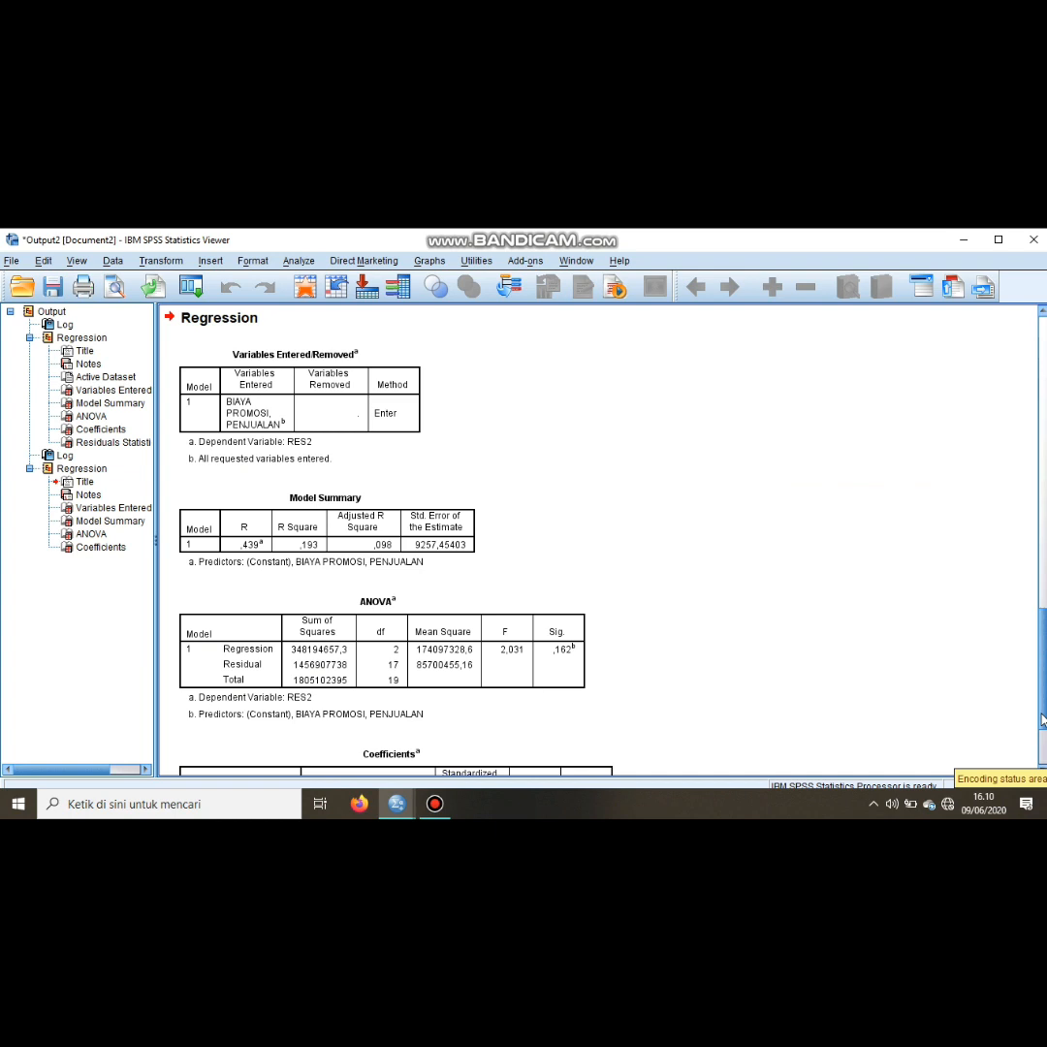
Step: Examine the RES2 regression output, especially the Sig. column of the Coefficients table for PENJUALAN and BIAYA PROMOSI
scroll(1043, 713, "down", 5)
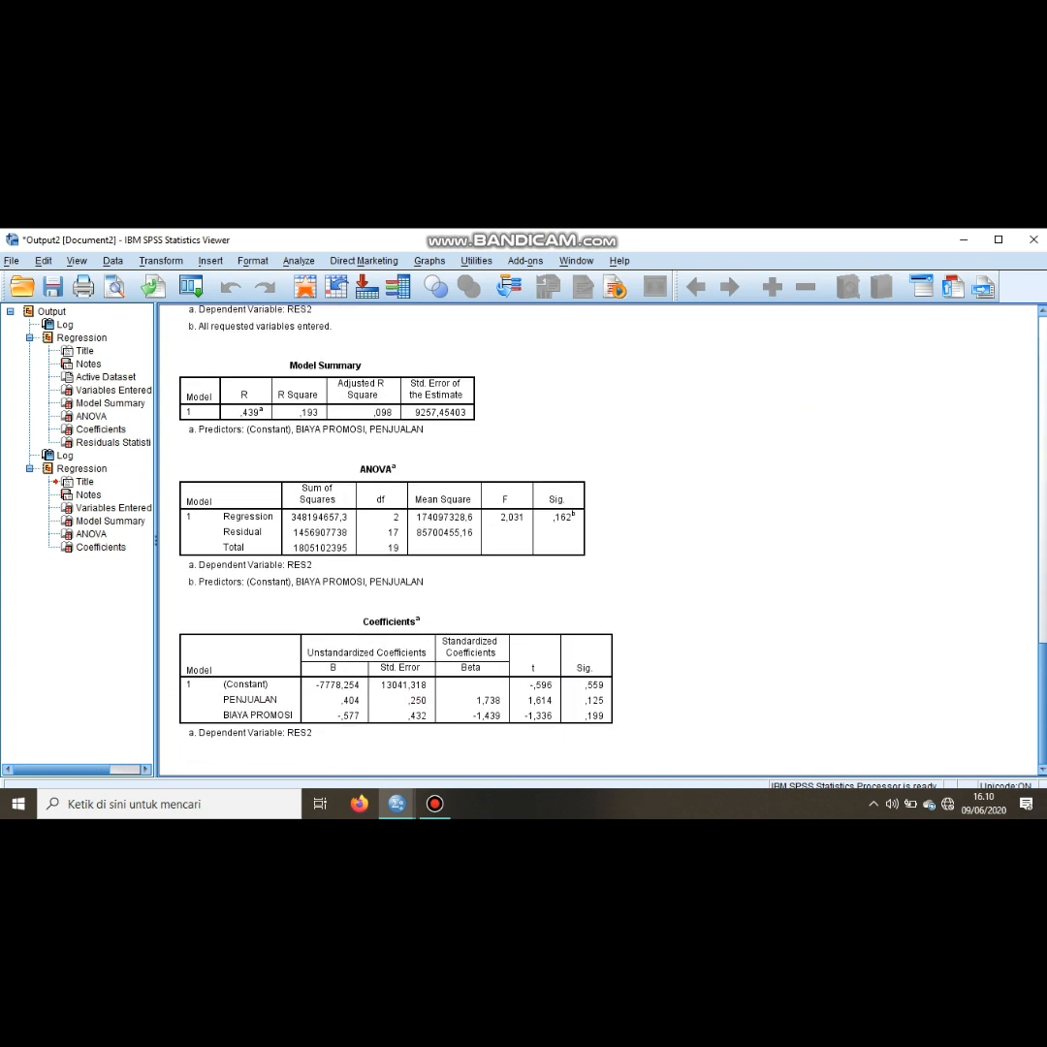
scroll(596, 539, "up", 5)
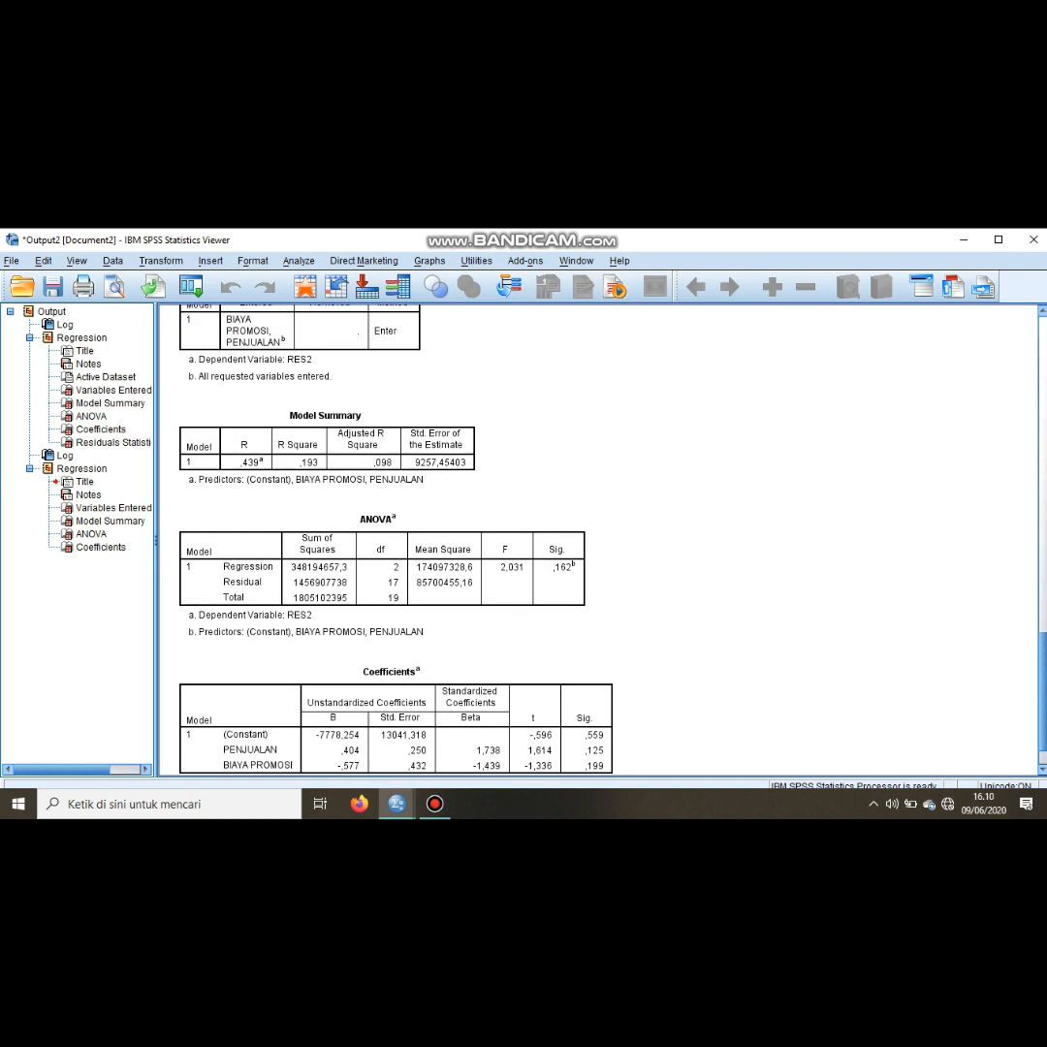
scroll(596, 540, "up", 2)
scroll(596, 539, "down", 7)
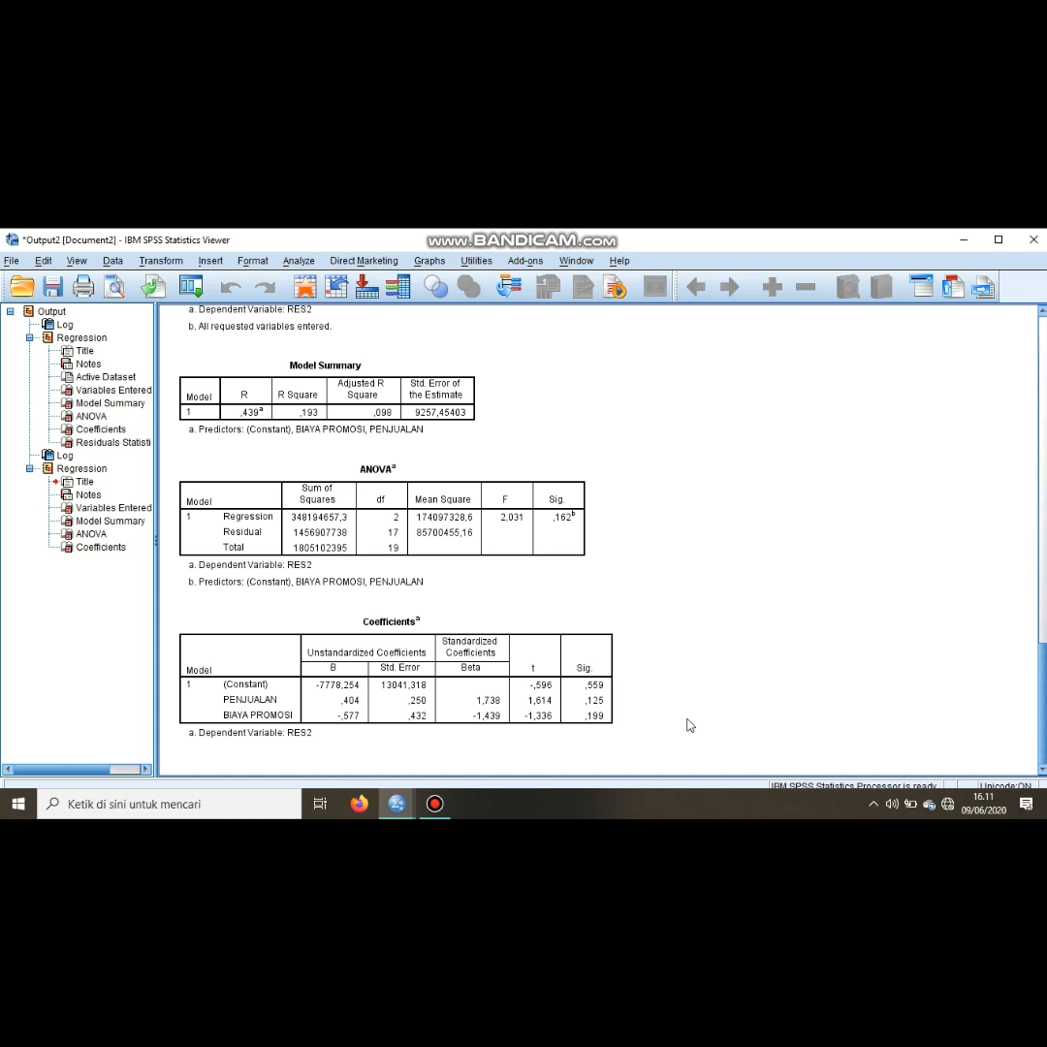
left_click(591, 679)
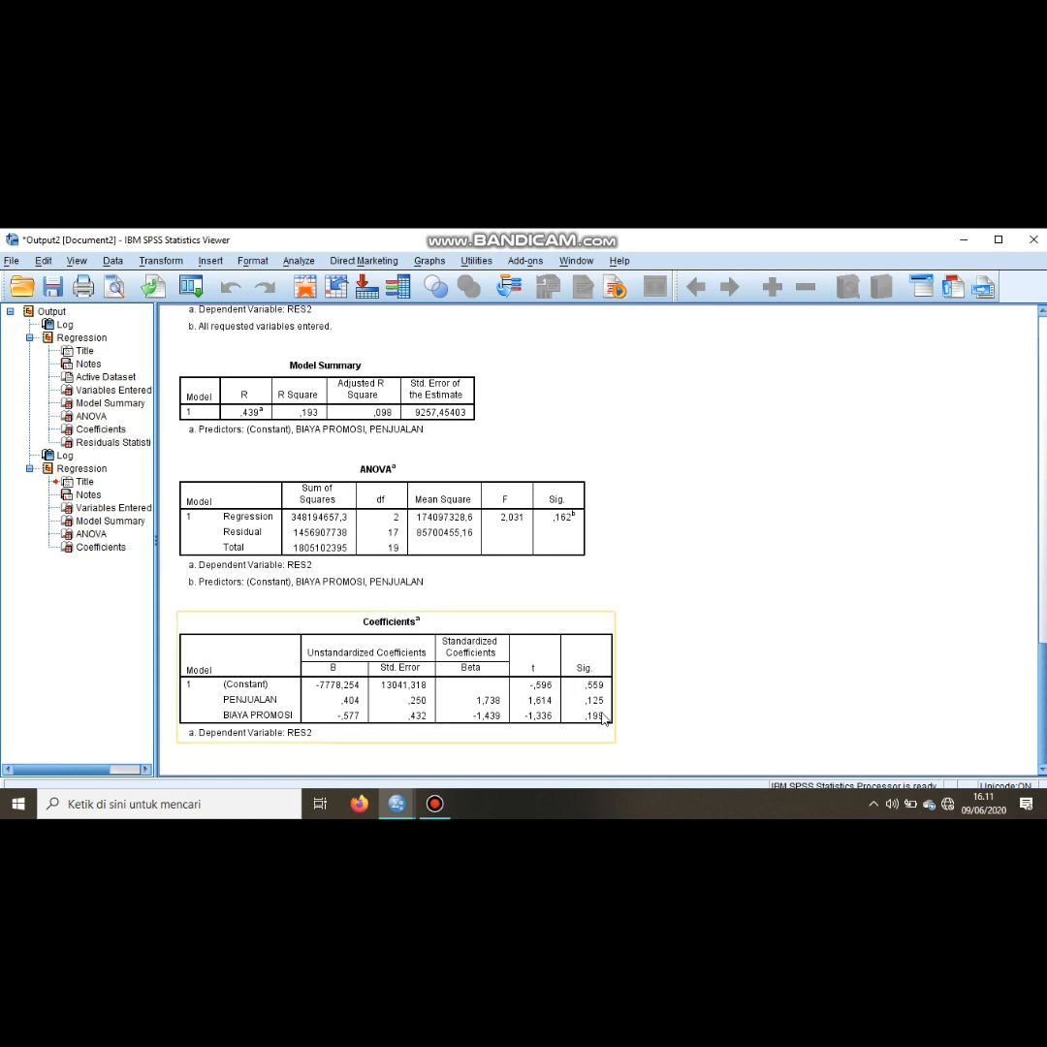